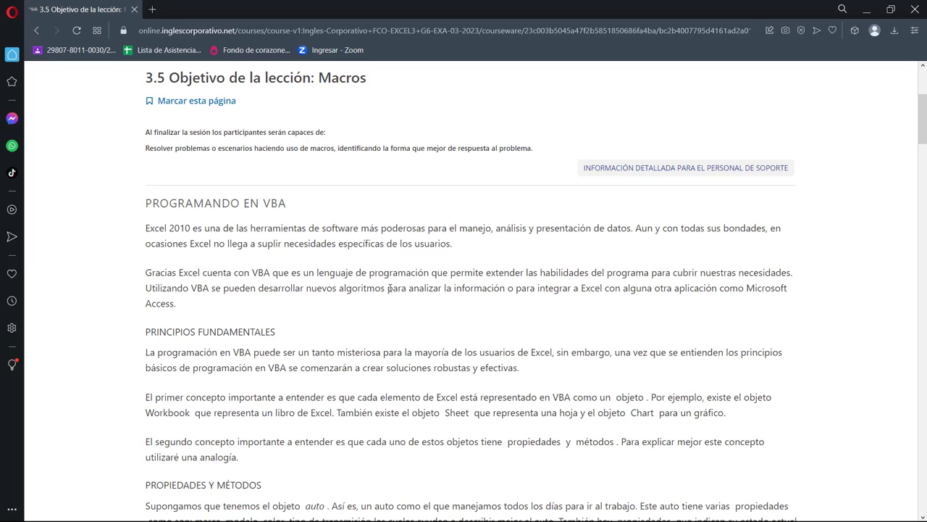
Scroll the lesson 3.5 page down to the PROPIEDADES Y MÉTODOS section on VBA objects.
{"action": "scroll", "coordinate": [241, 295], "scroll_direction": "down", "scroll_amount": 2}
{"action": "scroll", "coordinate": [242, 295], "scroll_direction": "down", "scroll_amount": 1}
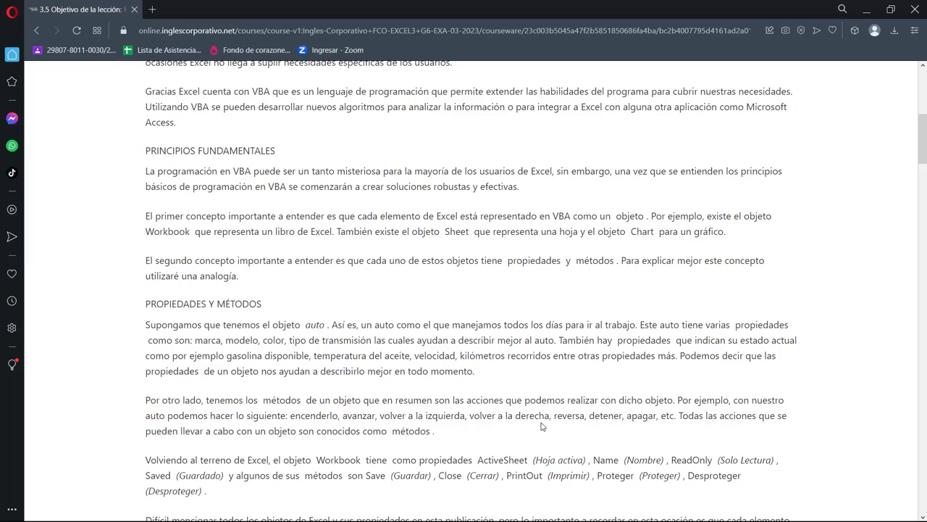
Scroll past the Workbook properties-and-methods example to the EL EDITOR DE VISUAL BASIC heading.
{"action": "scroll", "coordinate": [541, 426], "scroll_direction": "down", "scroll_amount": 1}
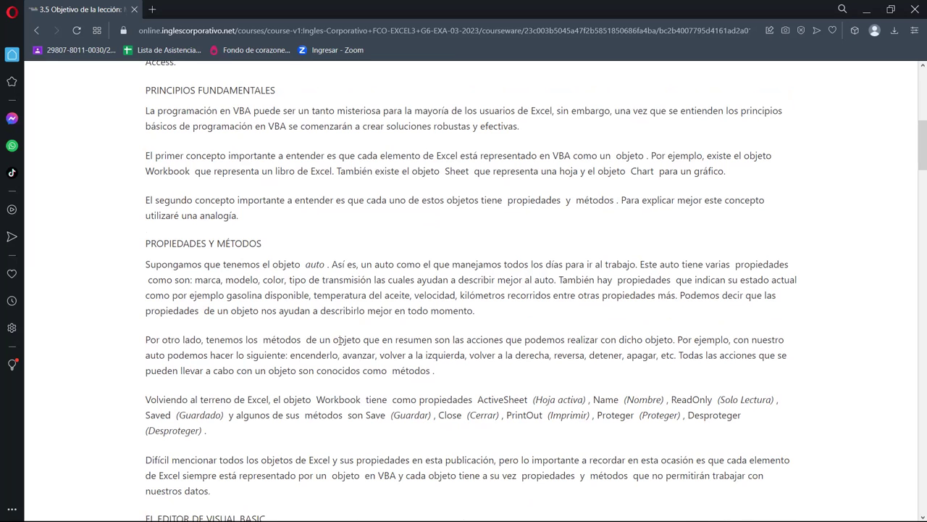
{"action": "scroll", "coordinate": [340, 340], "scroll_direction": "down", "scroll_amount": 2}
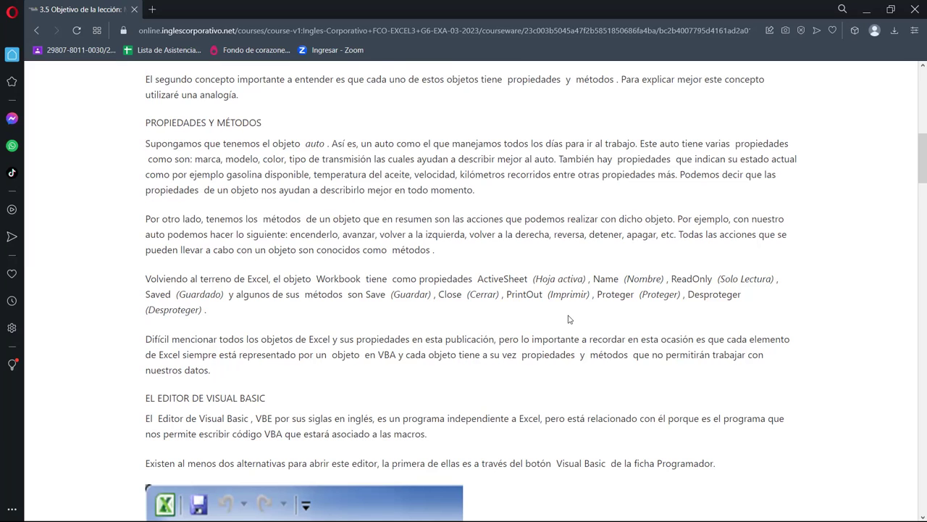
Scroll to the ALT + F11 method and the Visual Basic para Aplicaciones window screenshot.
{"action": "scroll", "coordinate": [569, 318], "scroll_direction": "down", "scroll_amount": 3}
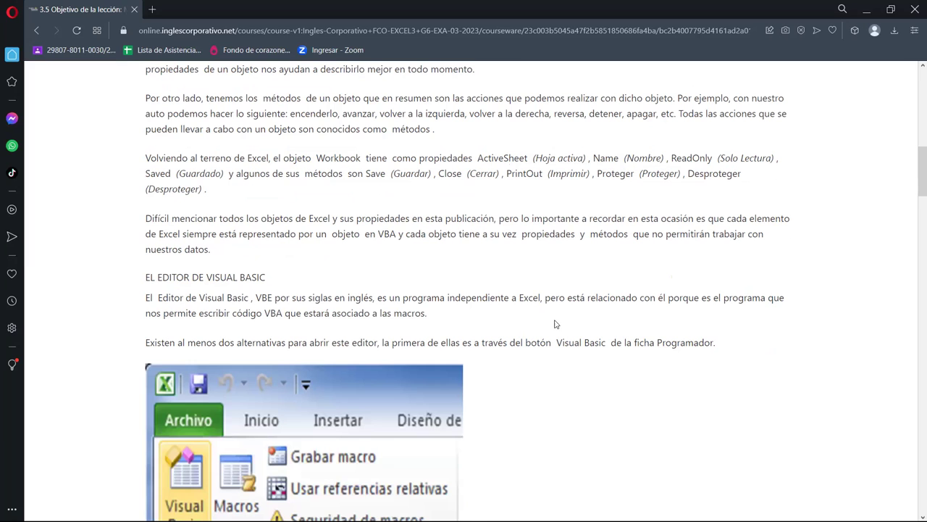
{"action": "scroll", "coordinate": [558, 326], "scroll_direction": "down", "scroll_amount": 3}
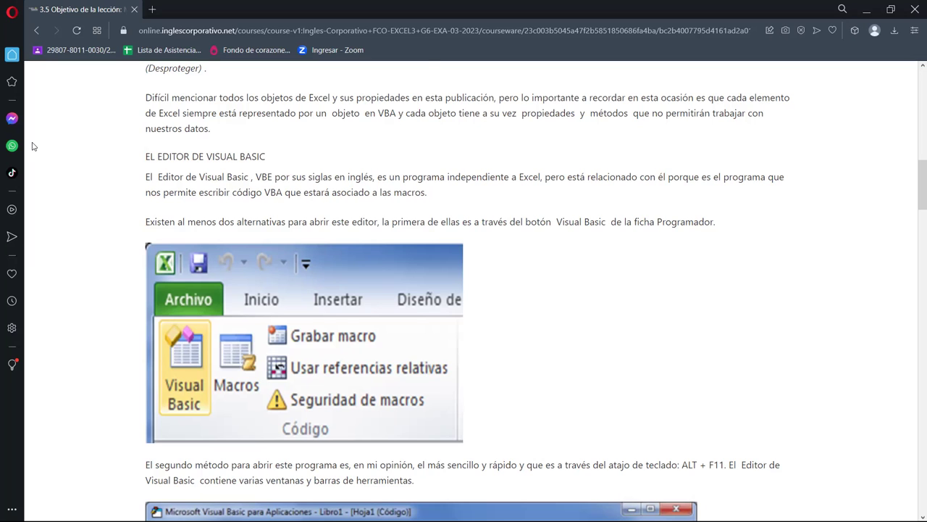
{"action": "scroll", "coordinate": [347, 259], "scroll_direction": "down", "scroll_amount": 3}
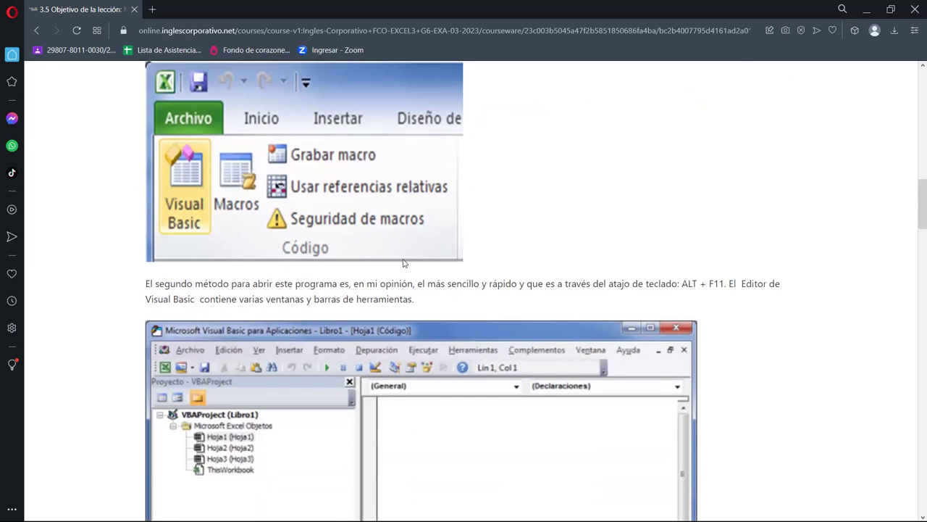
{"action": "scroll", "coordinate": [404, 255], "scroll_direction": "up", "scroll_amount": 1}
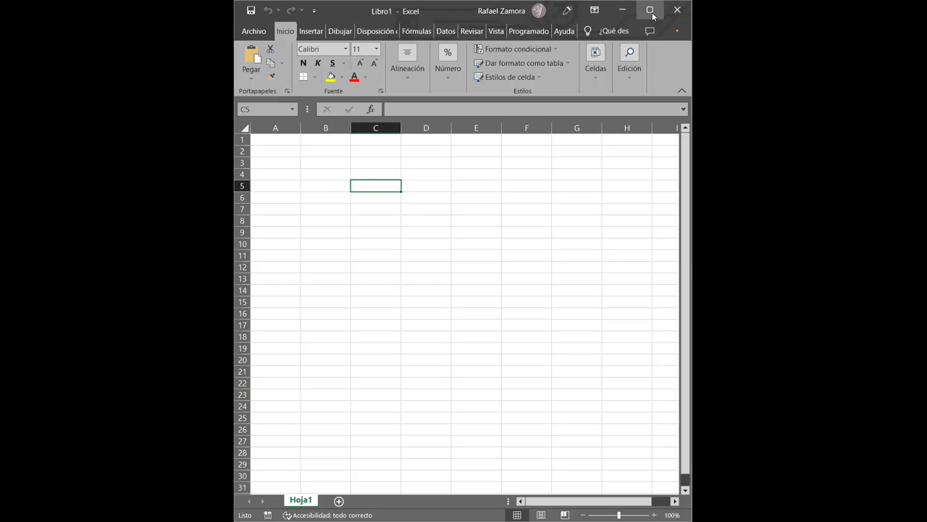
Maximize Excel, show the Programador tab, select F10 and open the VBA editor with Alt+F11.
{"action": "left_click", "coordinate": [651, 11]}
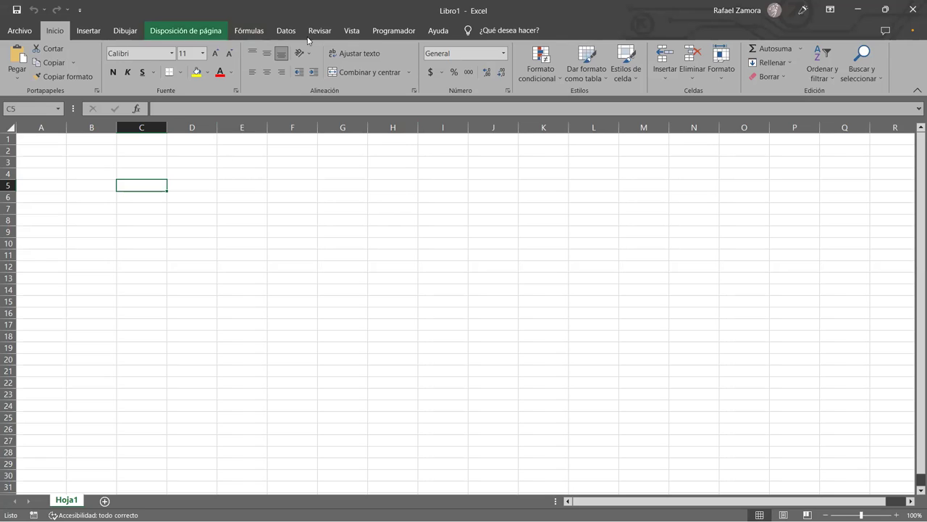
{"action": "left_click", "coordinate": [395, 31]}
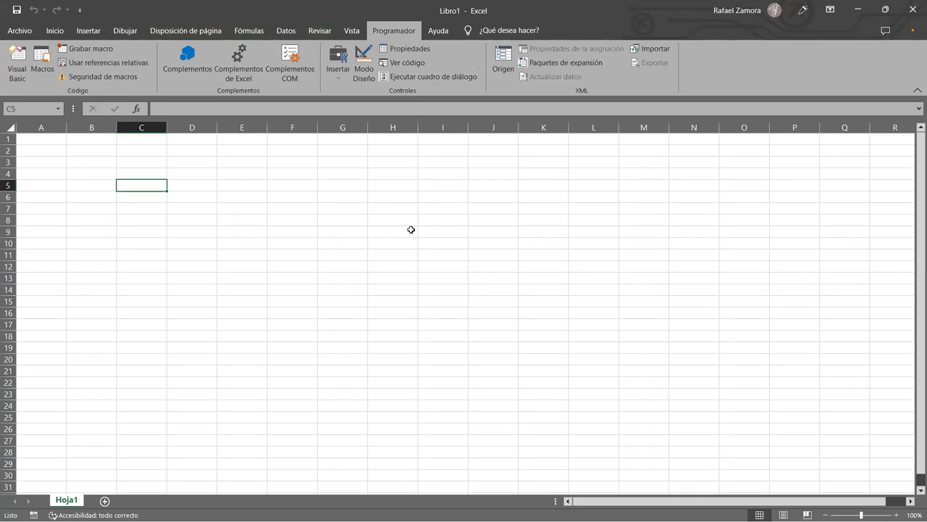
{"action": "left_click", "coordinate": [283, 241]}
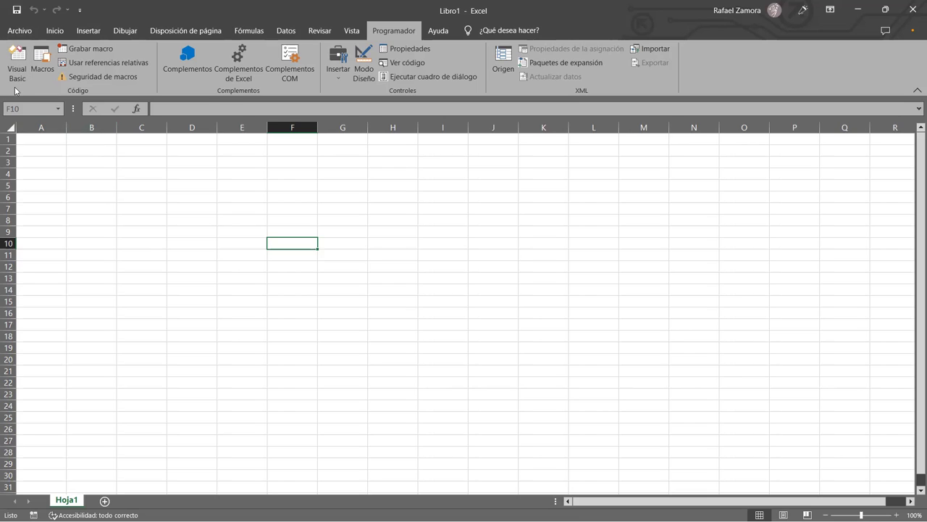
{"action": "key", "text": "alt+F11"}
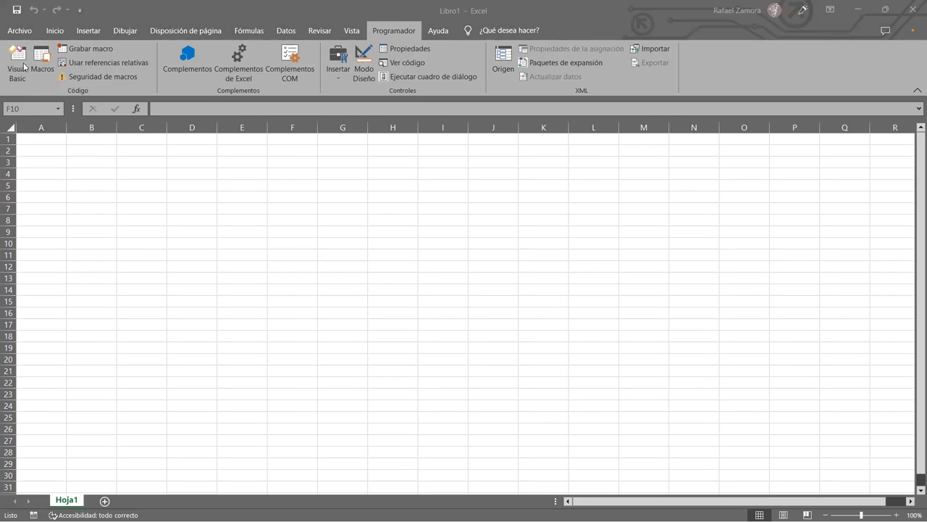
In Módulo1, add a new line after Sub, briefly opening and closing the Buscar search.
{"action": "left_click", "coordinate": [21, 66]}
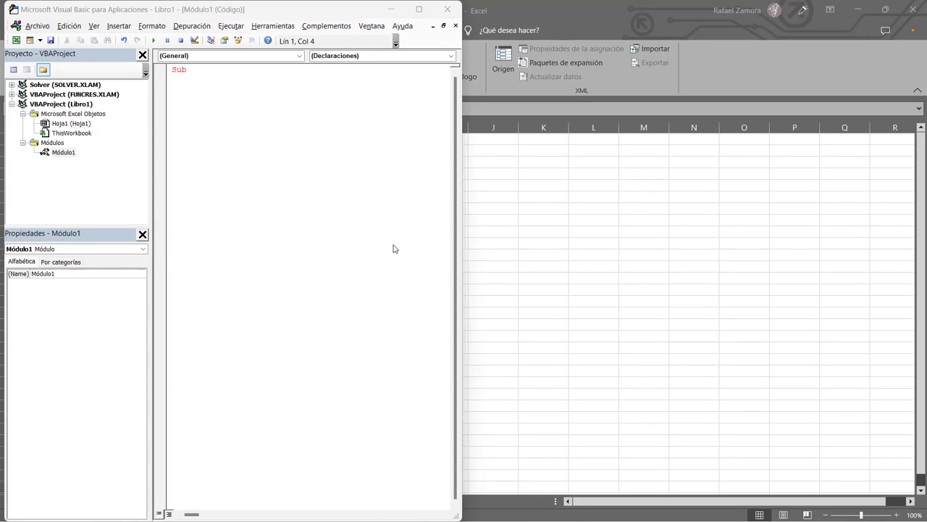
{"action": "key", "text": "Return"}
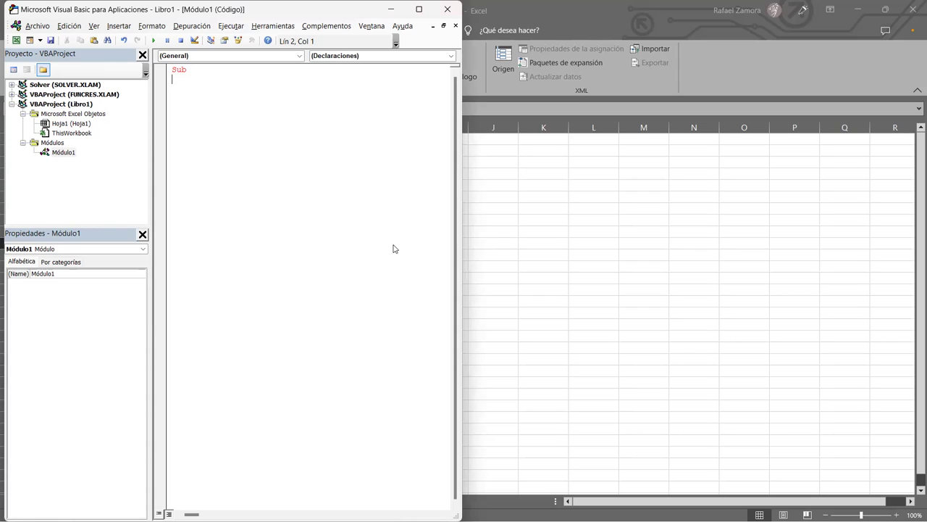
{"action": "key", "text": "ctrl+f"}
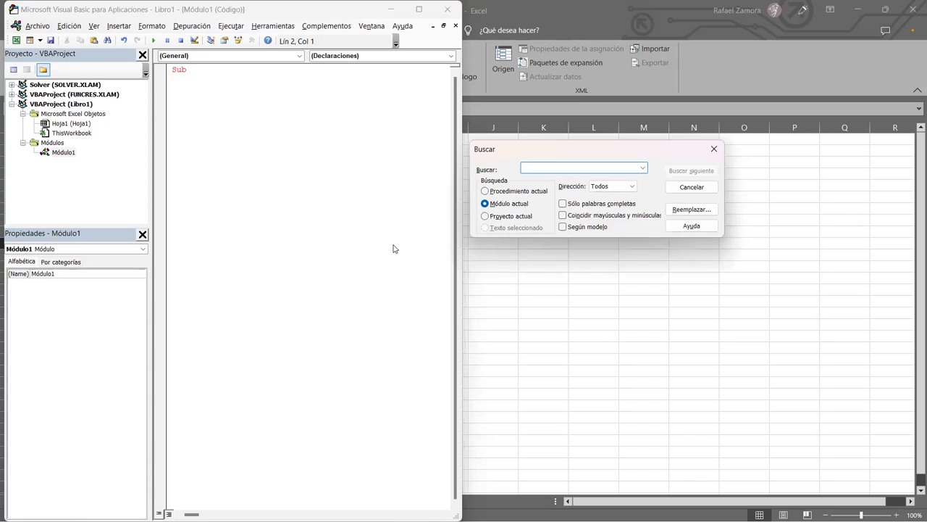
{"action": "key", "text": "Escape"}
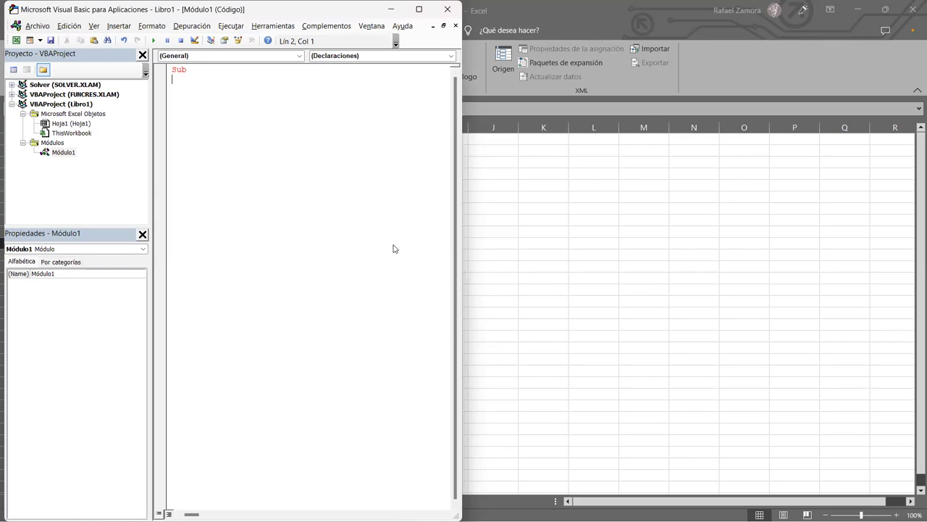
{"action": "key", "text": "alt+n"}
{"action": "key", "text": "Escape"}
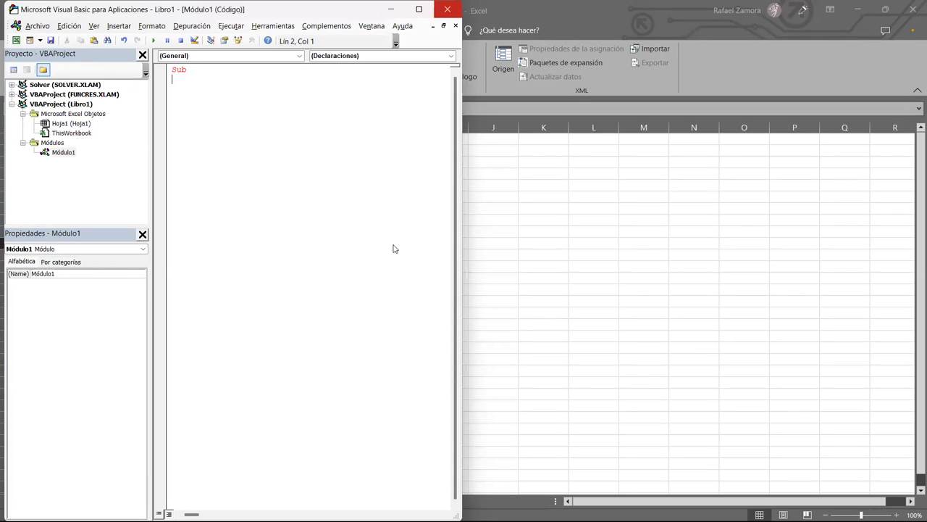
Switch to Excel, select cells F9 and I11, then reopen the Módulo1 editor with Alt+F11.
{"action": "key", "text": "alt+F11"}
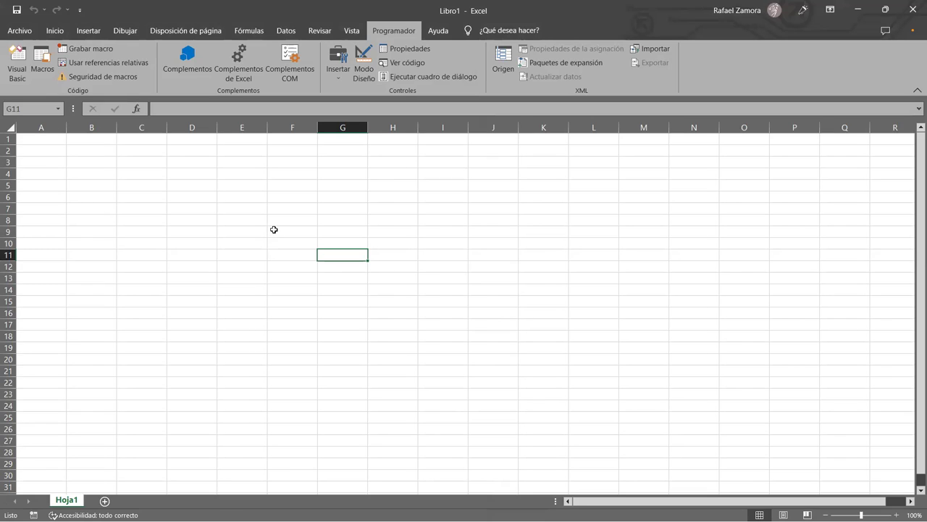
{"action": "left_click", "coordinate": [273, 231]}
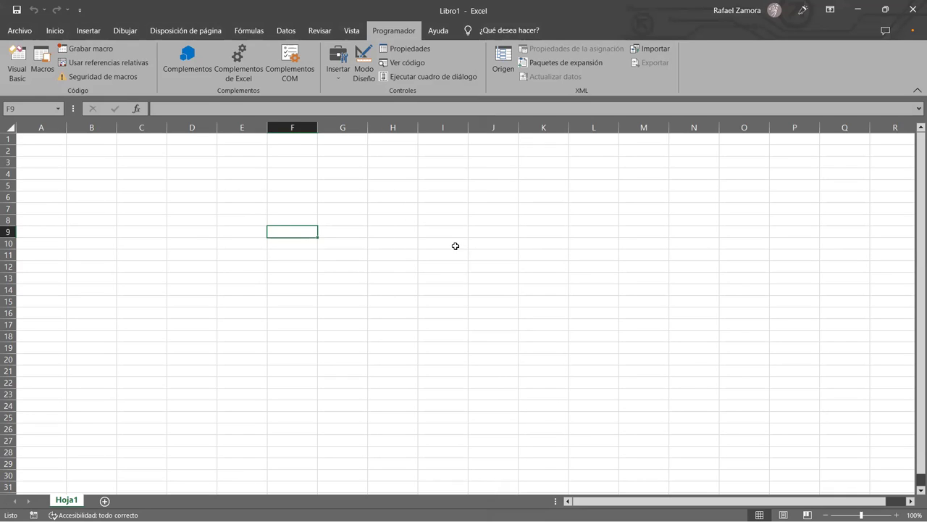
{"action": "key", "text": "alt"}
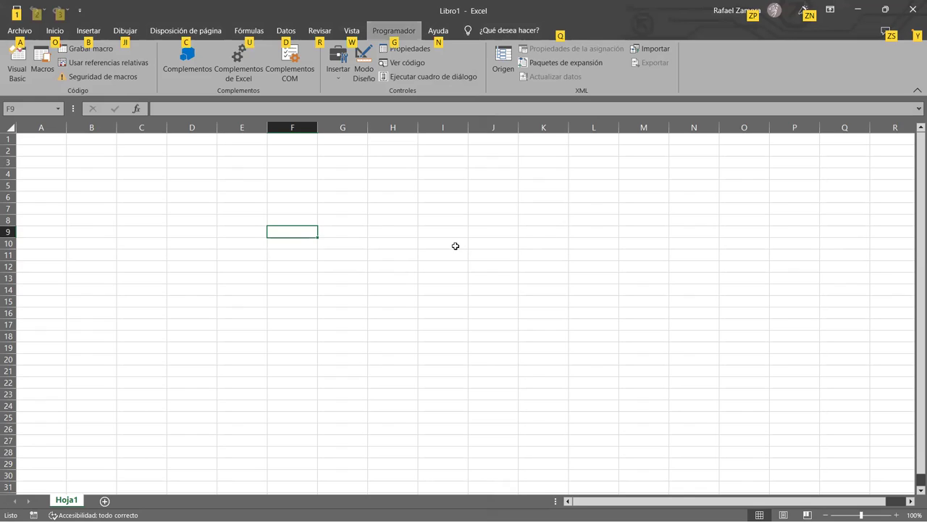
{"action": "left_click", "coordinate": [463, 251]}
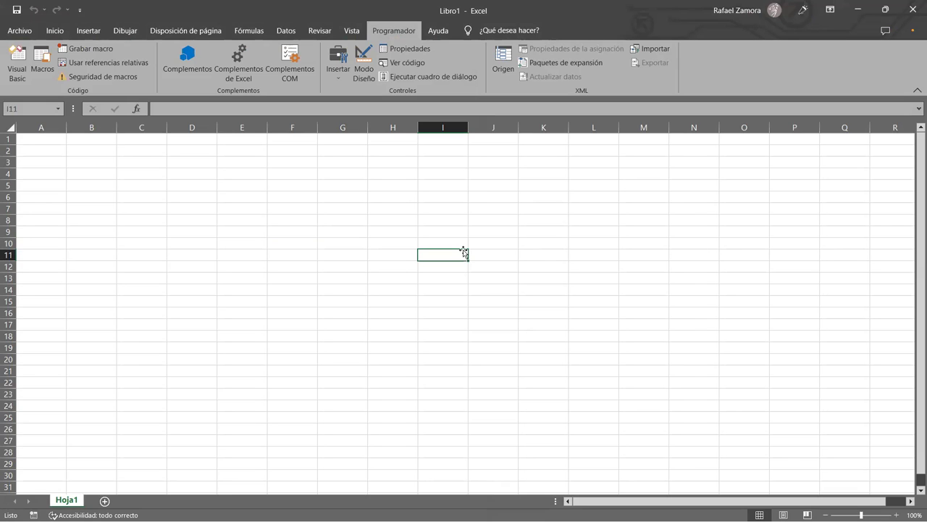
{"action": "key", "text": "alt+F11"}
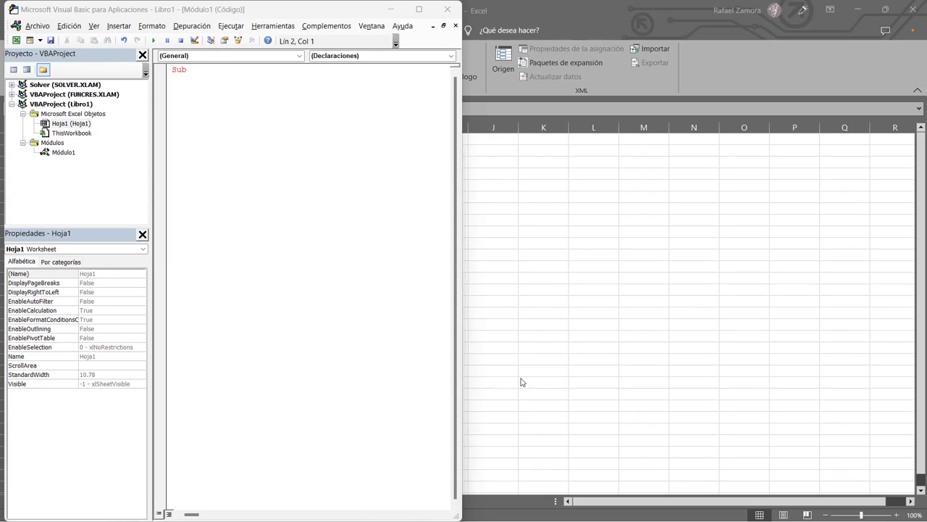
Close the VBA editor from Módulo1 and select cell I18 on the empty Libro1 sheet.
{"action": "left_click", "coordinate": [294, 231]}
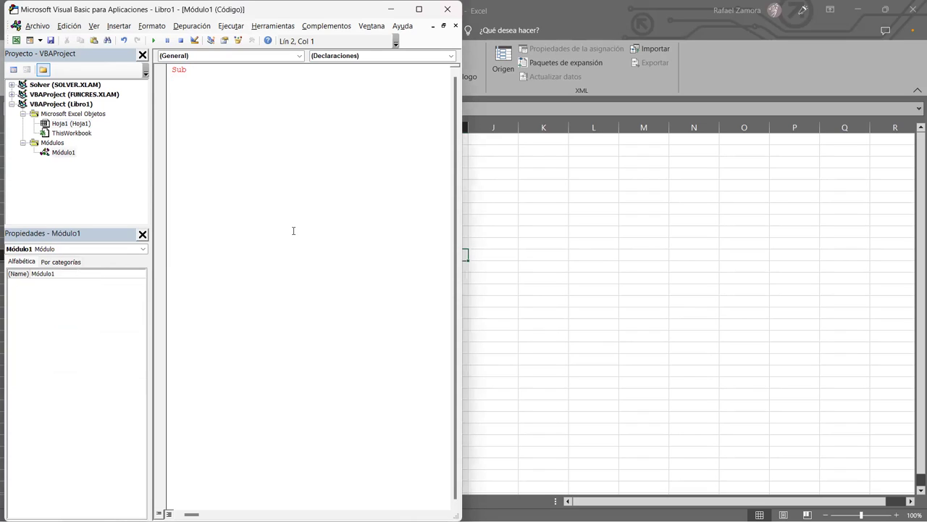
{"action": "left_click", "coordinate": [453, 13]}
{"action": "left_click", "coordinate": [421, 339]}
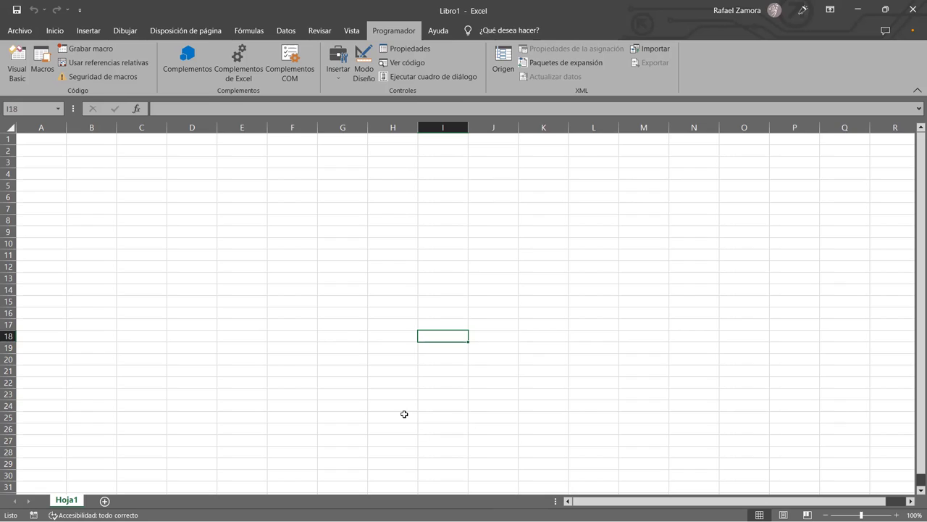
{"action": "left_click", "coordinate": [350, 324]}
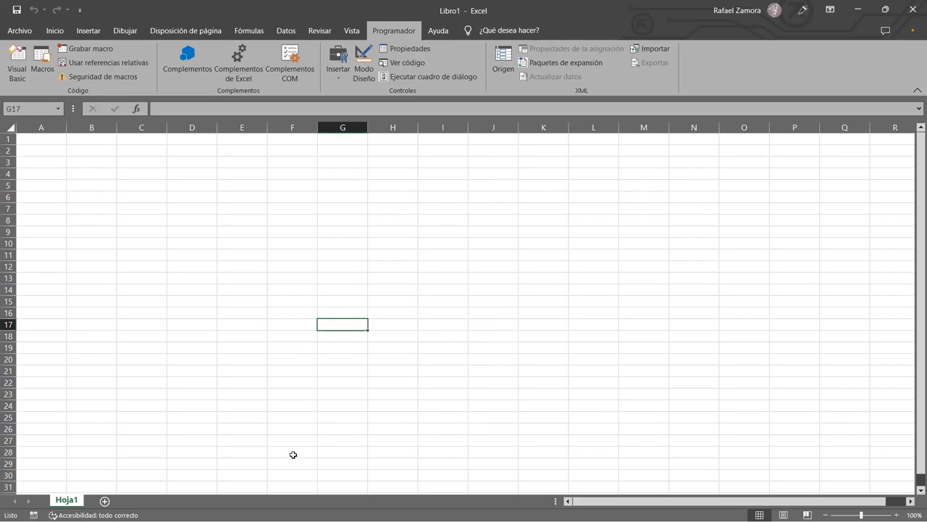
{"action": "key", "text": "alt+F11"}
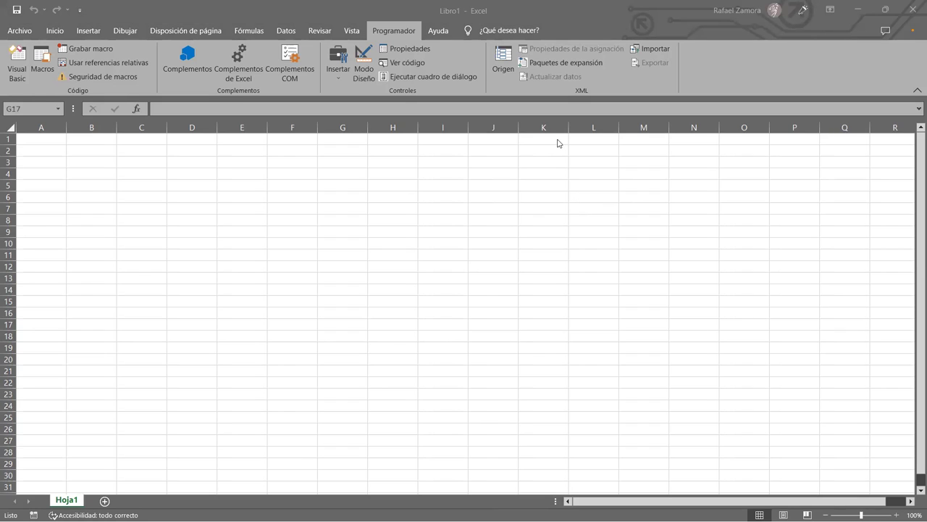
{"action": "key", "text": "alt+Tab"}
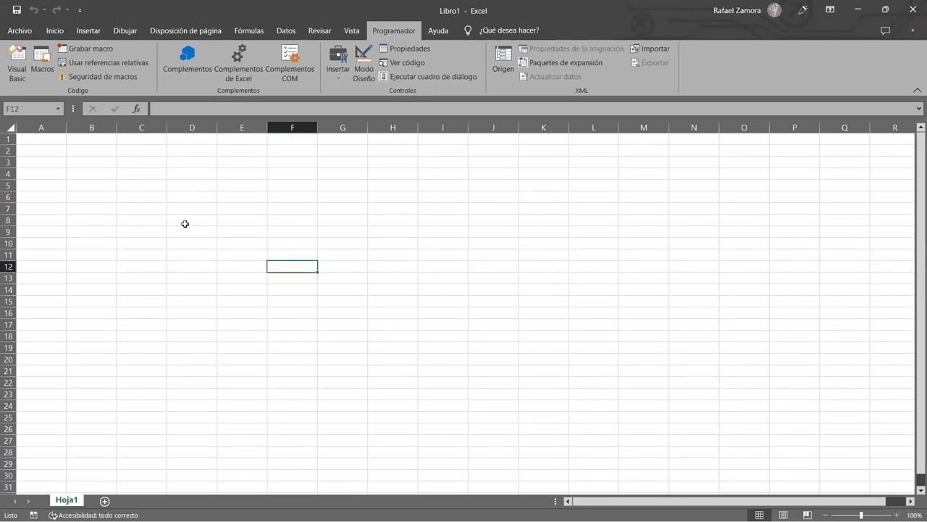
{"action": "left_click", "coordinate": [156, 215]}
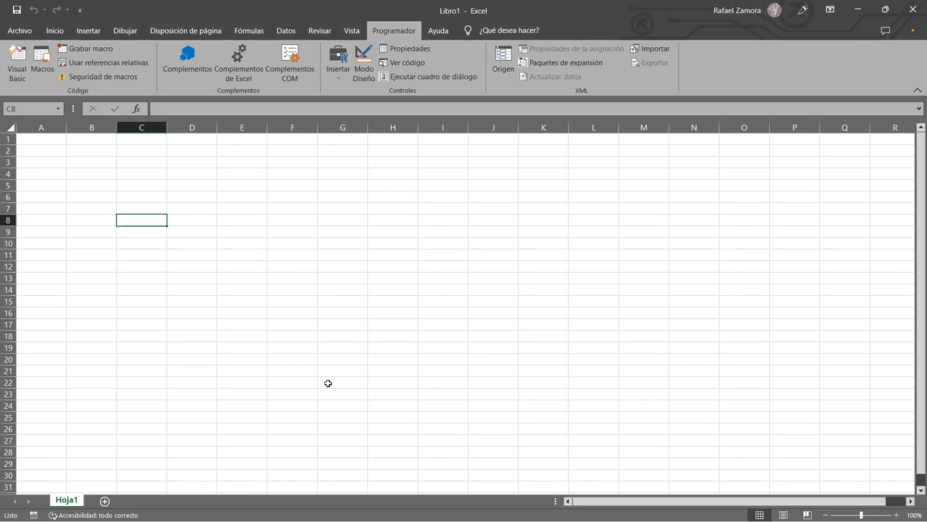
{"action": "left_click", "coordinate": [224, 307]}
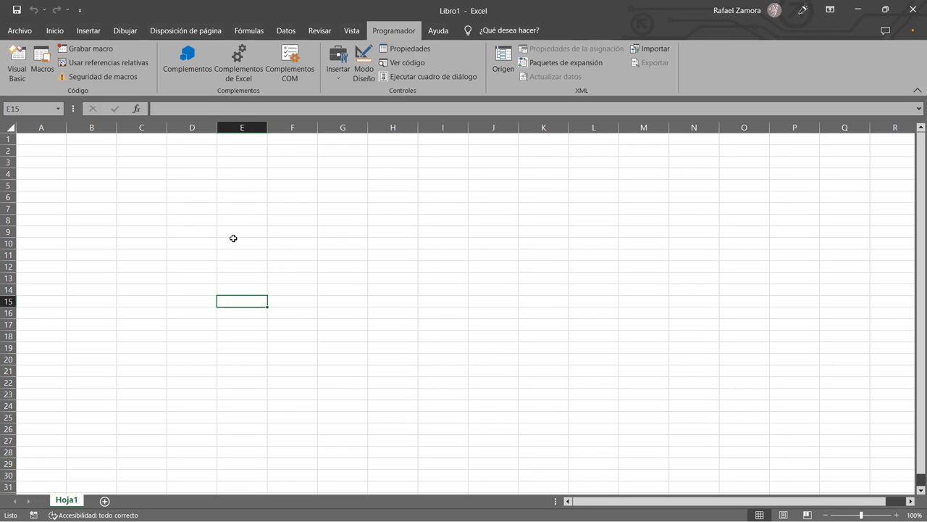
{"action": "left_click", "coordinate": [174, 212]}
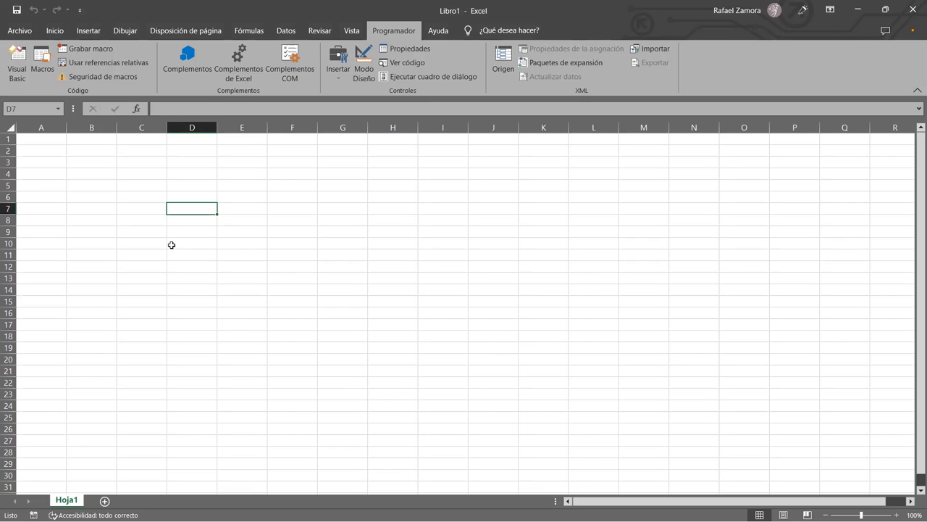
{"action": "left_click", "coordinate": [135, 184]}
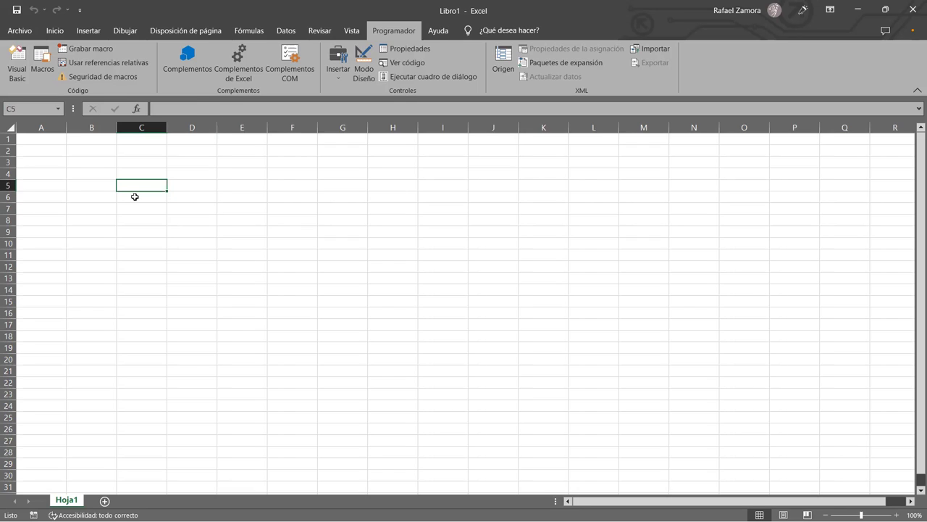
{"action": "left_click", "coordinate": [201, 197]}
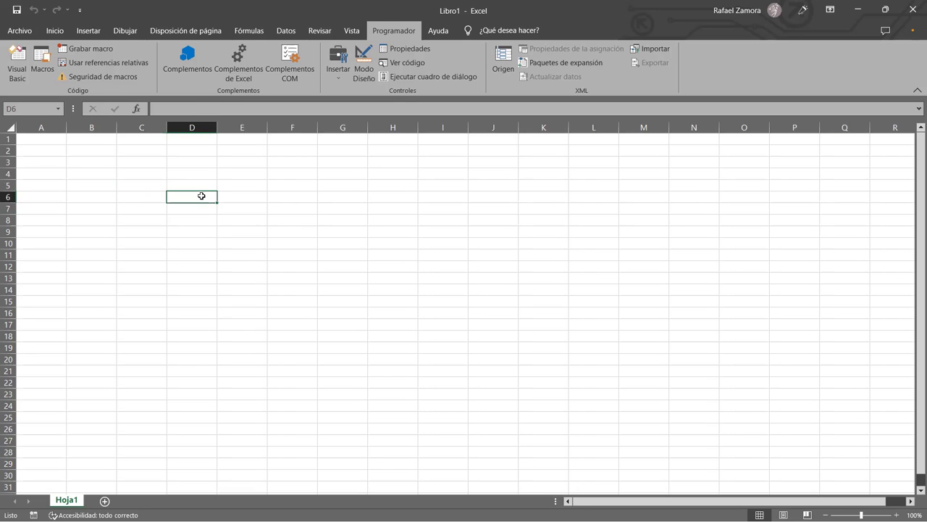
{"action": "left_click", "coordinate": [130, 172]}
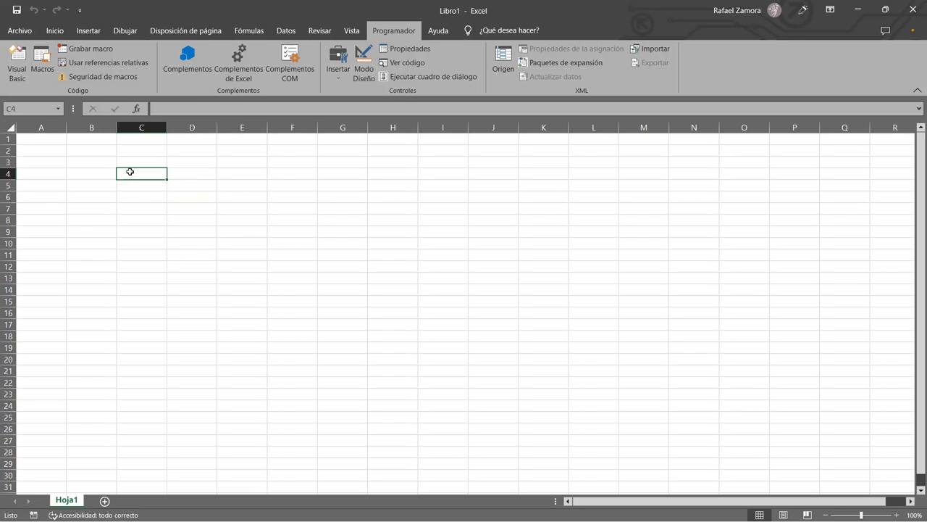
{"action": "left_click", "coordinate": [230, 169]}
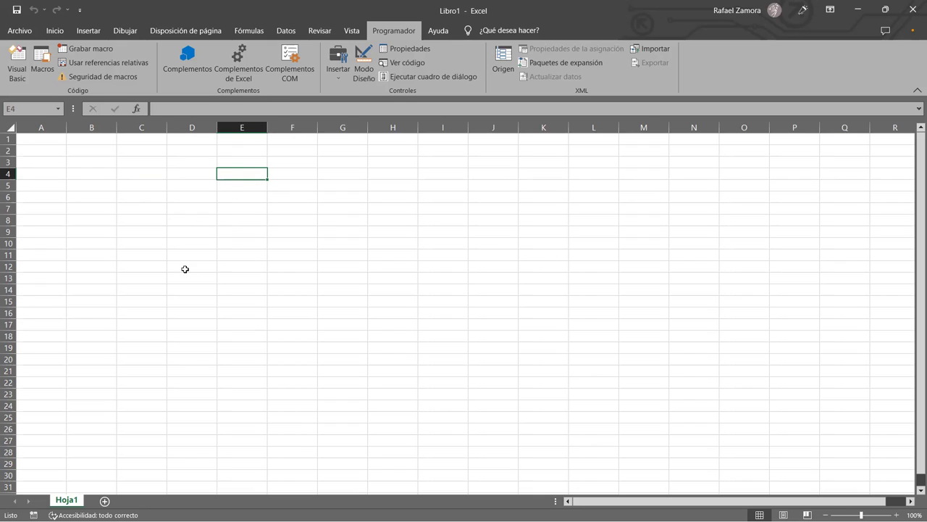
{"action": "left_click", "coordinate": [164, 234]}
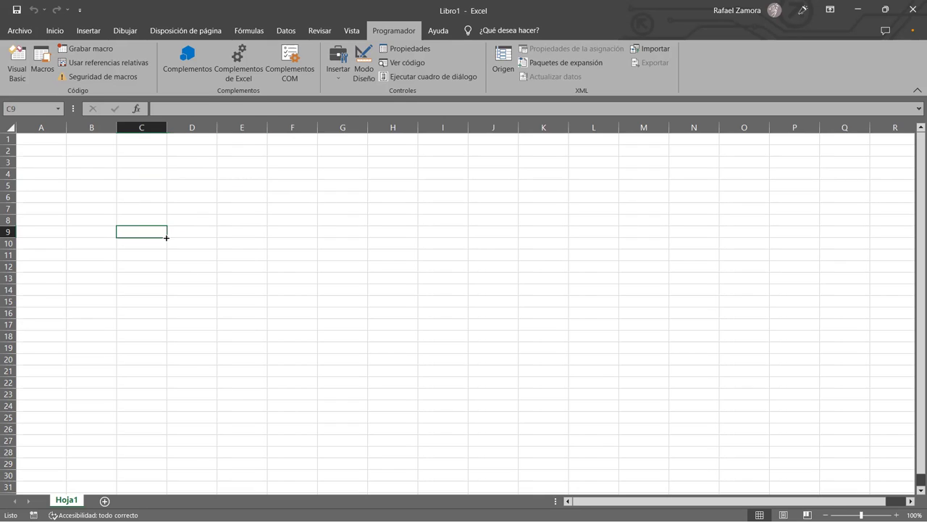
{"action": "left_click", "coordinate": [137, 165]}
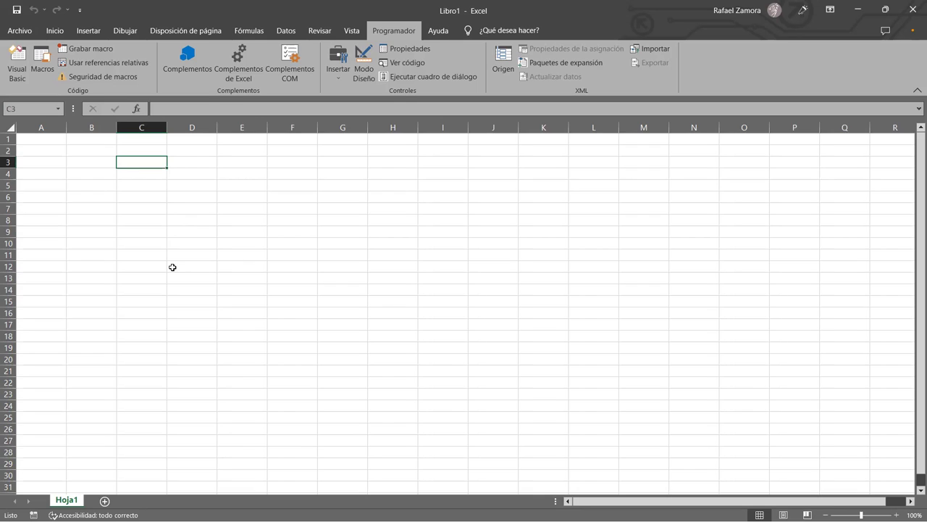
{"action": "left_click", "coordinate": [37, 139]}
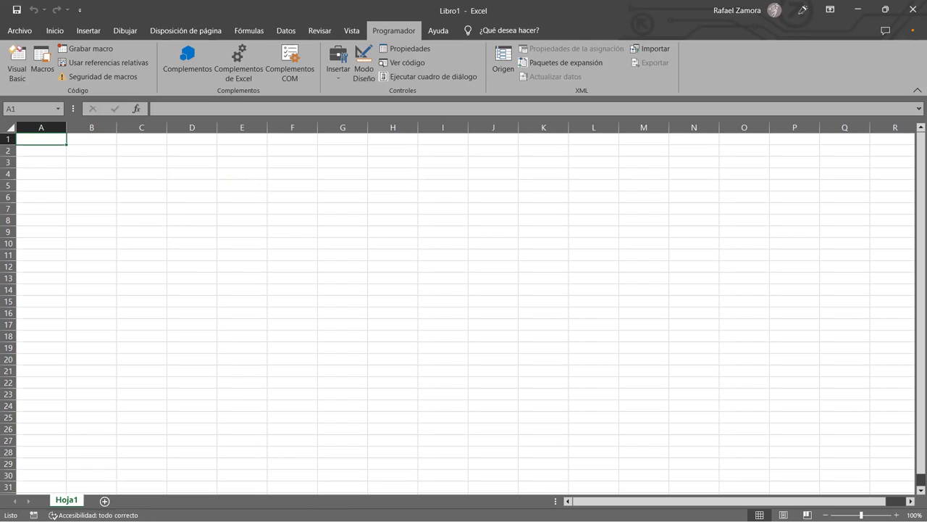
Record a macro named Formato with shortcut Ctrl+Mayús+A and description 'Macro para aplicar formato'.
{"action": "left_click", "coordinate": [34, 514]}
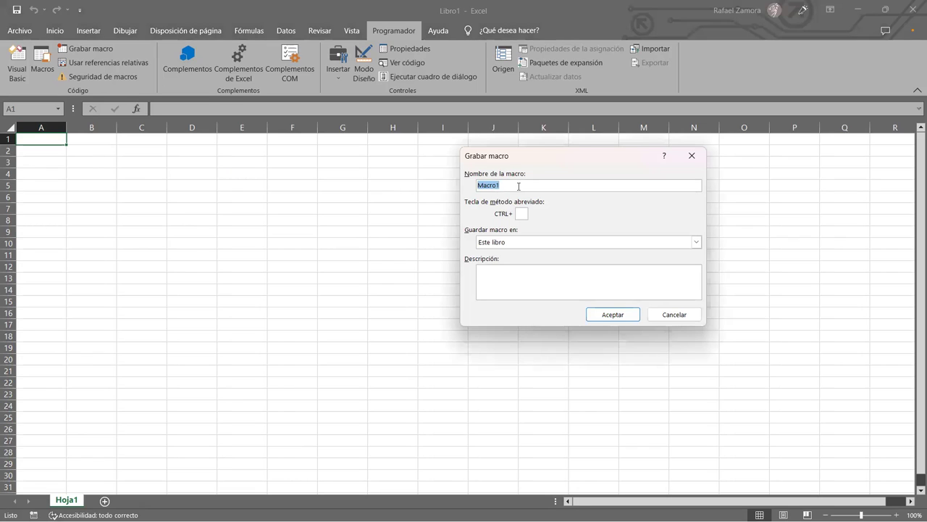
{"action": "type", "text": "Formato"}
{"action": "left_click", "coordinate": [524, 214]}
{"action": "type", "text": "A"}
{"action": "left_click", "coordinate": [531, 290]}
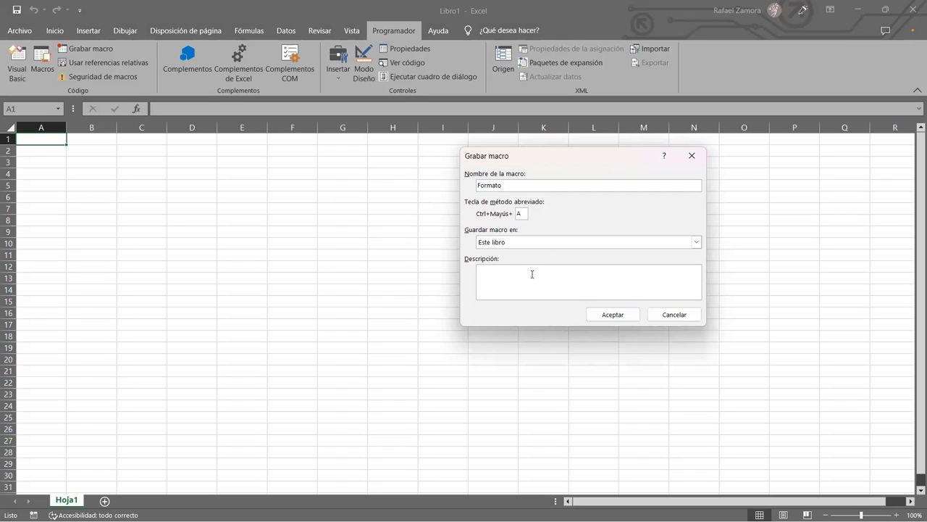
{"action": "type", "text": "Macro para aplicar formato"}
{"action": "left_click", "coordinate": [621, 317]}
{"action": "left_click", "coordinate": [468, 304]}
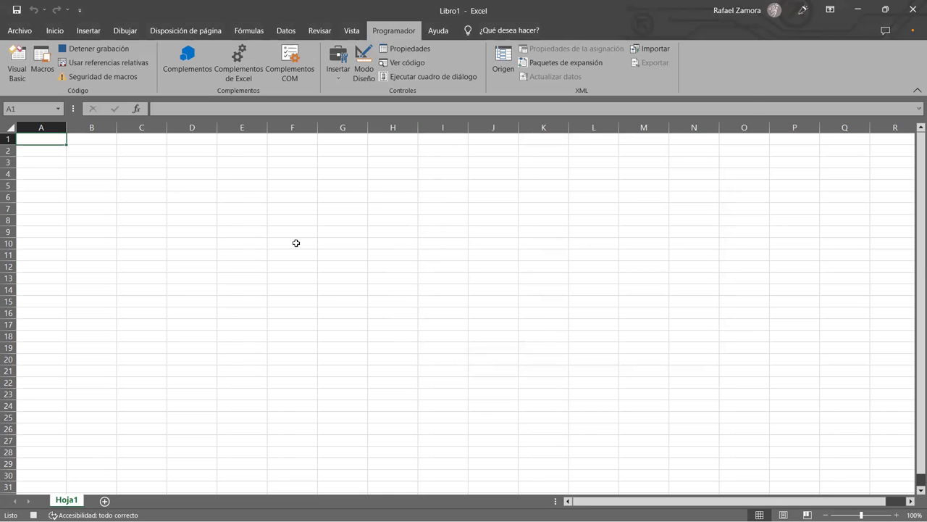
Give cell A1 a light-blue fill through the Ctrl+1 Format Cells Relleno options.
{"action": "key", "text": "ctrl+1"}
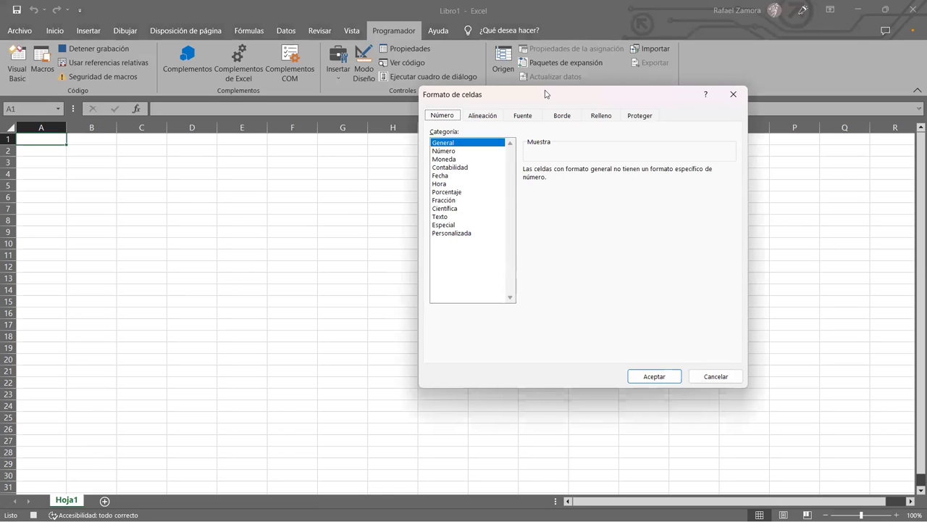
{"action": "left_click_drag", "start_coordinate": [546, 95], "coordinate": [246, 78]}
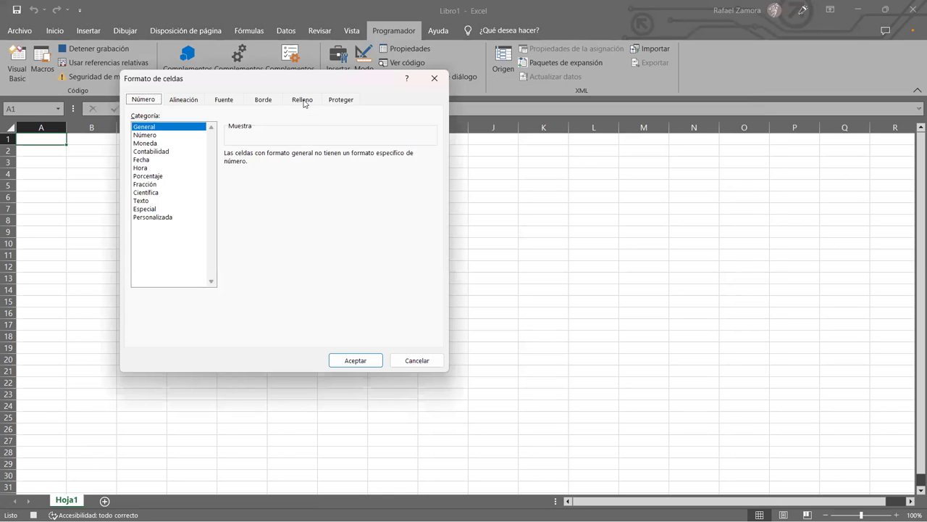
{"action": "left_click", "coordinate": [304, 102]}
{"action": "left_click", "coordinate": [196, 188]}
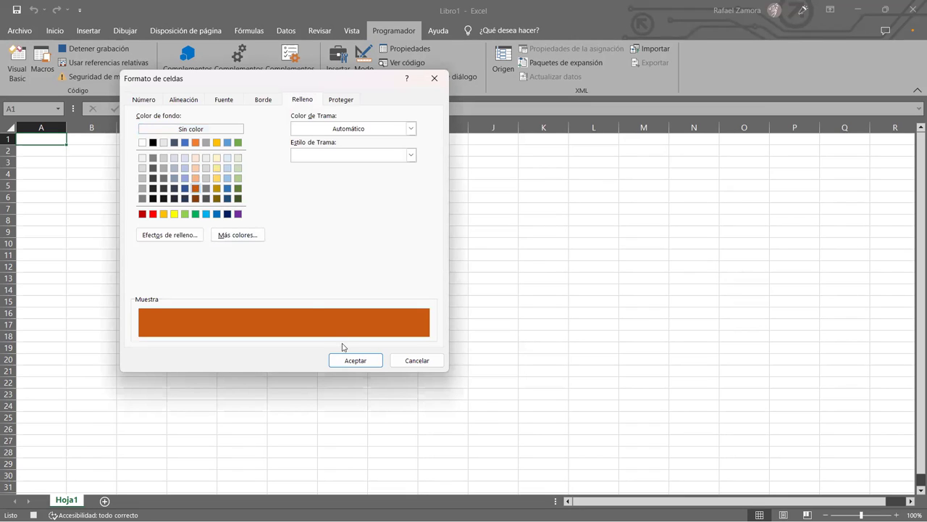
{"action": "left_click", "coordinate": [207, 214]}
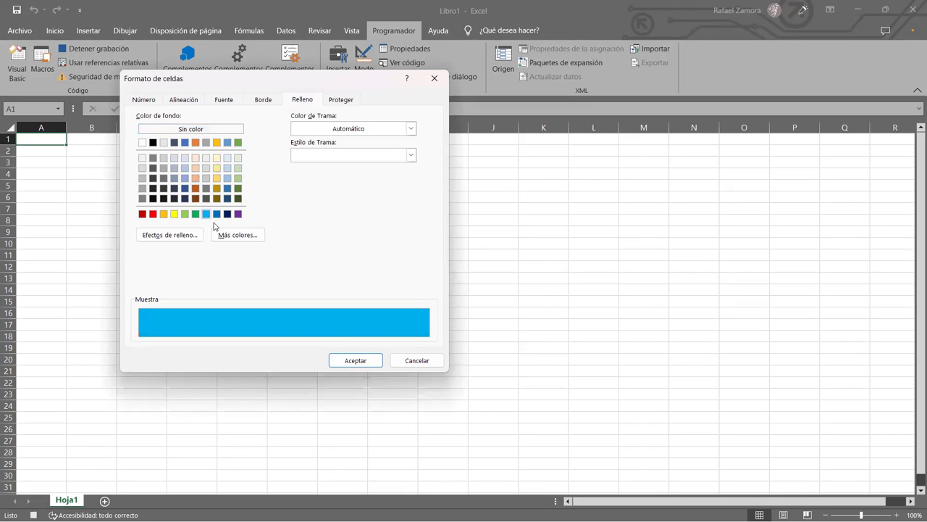
{"action": "left_click", "coordinate": [347, 361]}
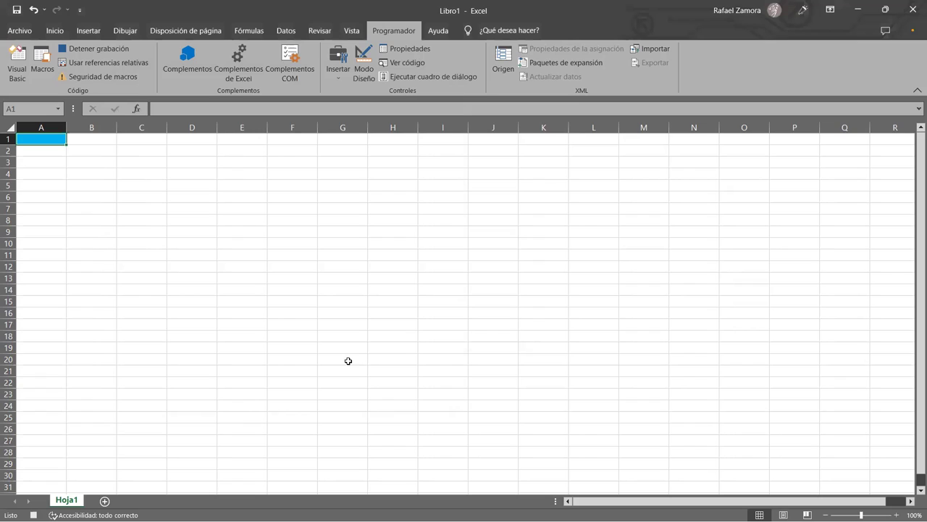
Stop recording, then drag A4's fill handle up to A1 to clear the fill from A1:A4.
{"action": "left_click", "coordinate": [33, 515]}
{"action": "left_click", "coordinate": [222, 298]}
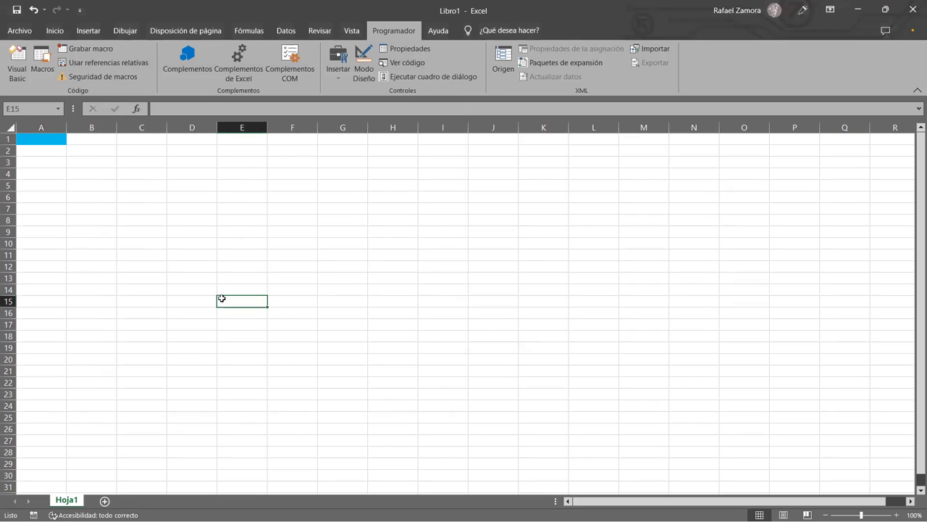
{"action": "left_click", "coordinate": [40, 173]}
{"action": "mouse_move", "coordinate": [66, 179]}
{"action": "left_mouse_down"}
{"action": "mouse_move", "coordinate": [66, 100]}
{"action": "mouse_move", "coordinate": [66, 134]}
{"action": "left_mouse_up"}
{"action": "left_click", "coordinate": [120, 195]}
{"action": "left_click", "coordinate": [192, 195]}
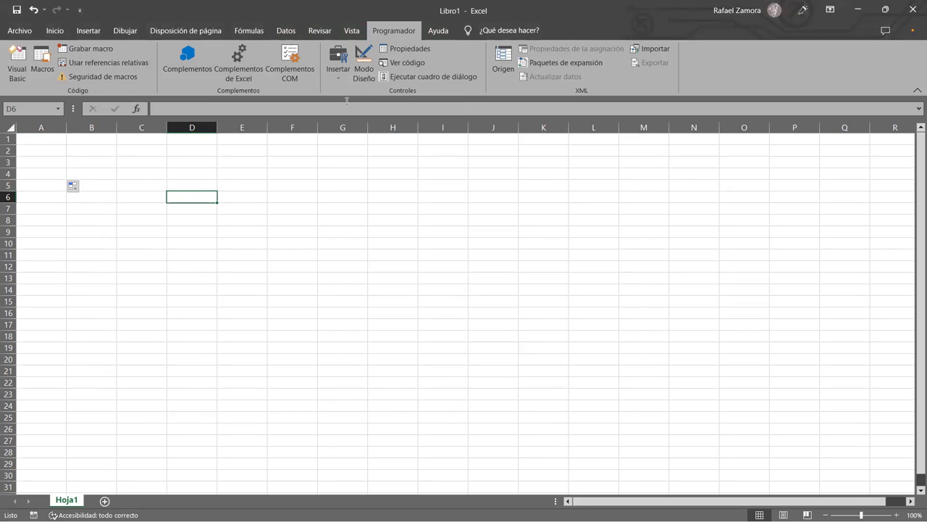
Remove Libro1!Módulo2.Formato from the Ver macros list with Eliminar, confirming Sí, then select A1.
{"action": "left_click", "coordinate": [386, 292]}
{"action": "left_click", "coordinate": [336, 251]}
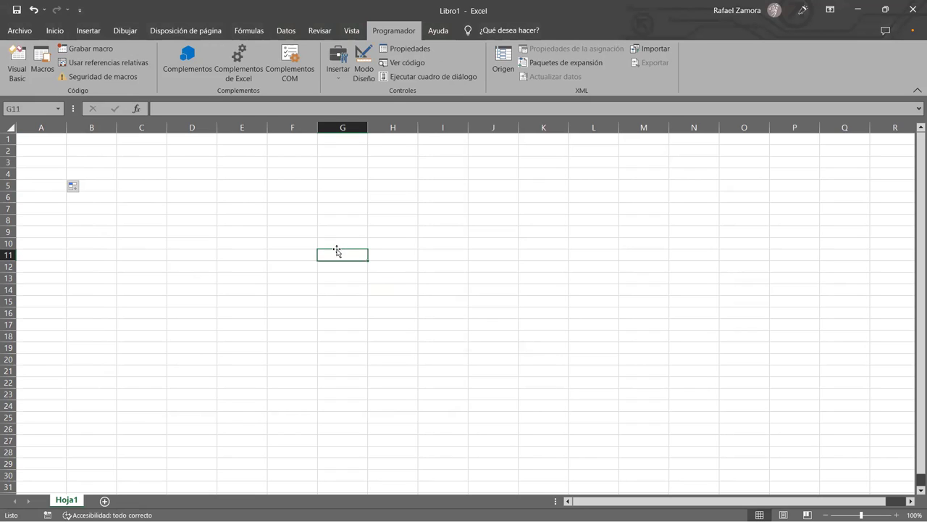
{"action": "left_click", "coordinate": [349, 241]}
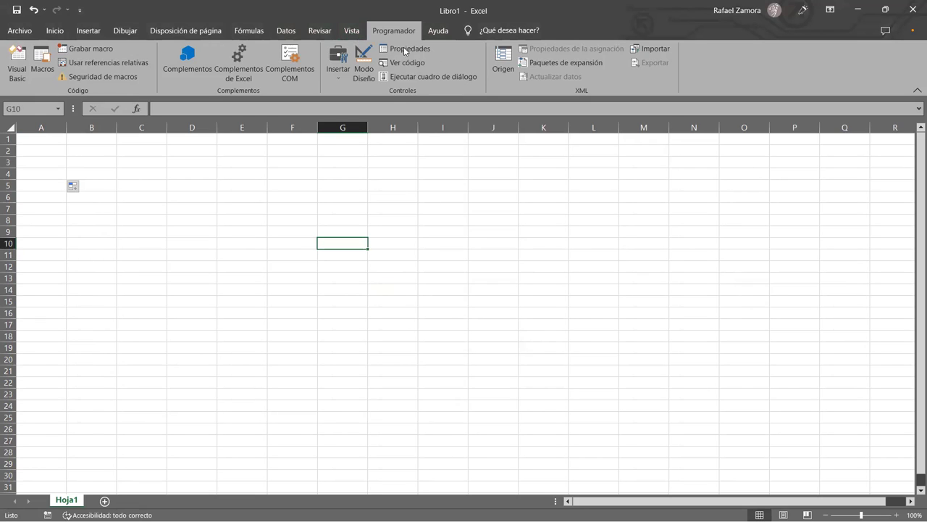
{"action": "left_click", "coordinate": [344, 32]}
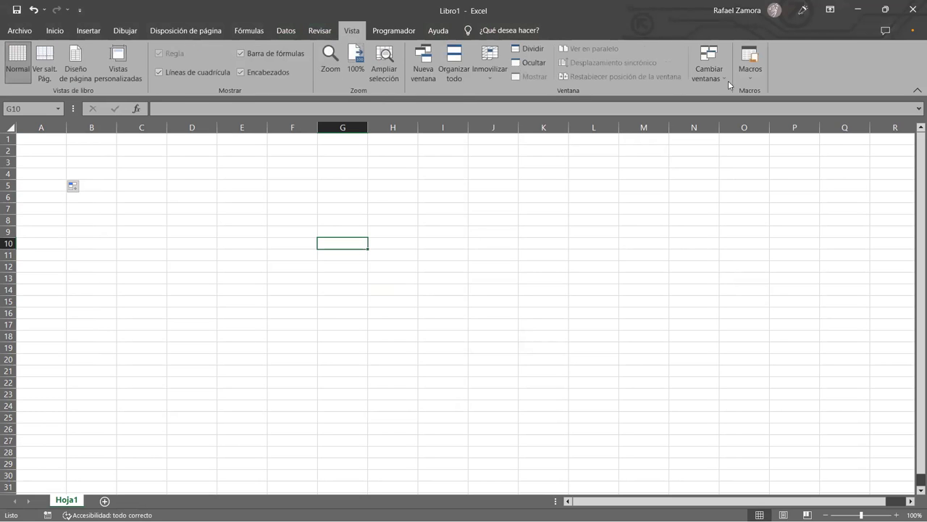
{"action": "left_click", "coordinate": [753, 77]}
{"action": "left_click", "coordinate": [769, 91]}
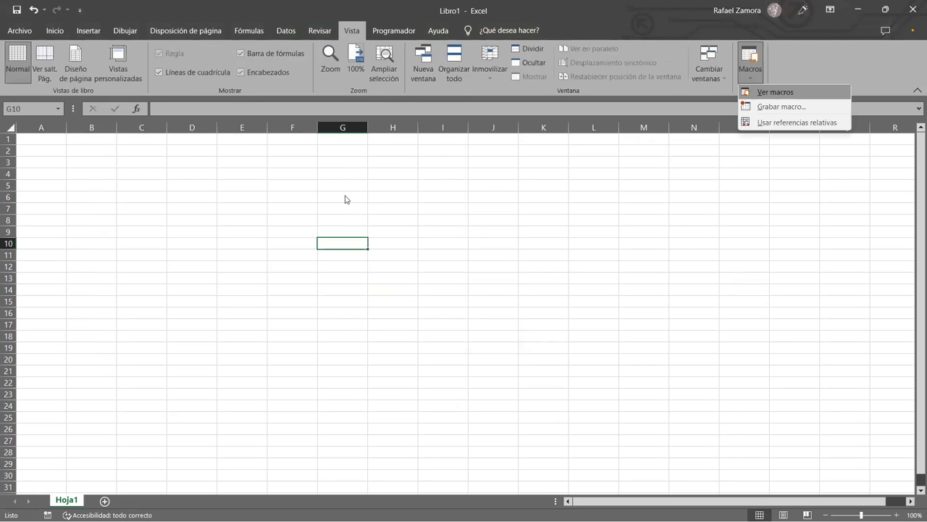
{"action": "left_click", "coordinate": [402, 224]}
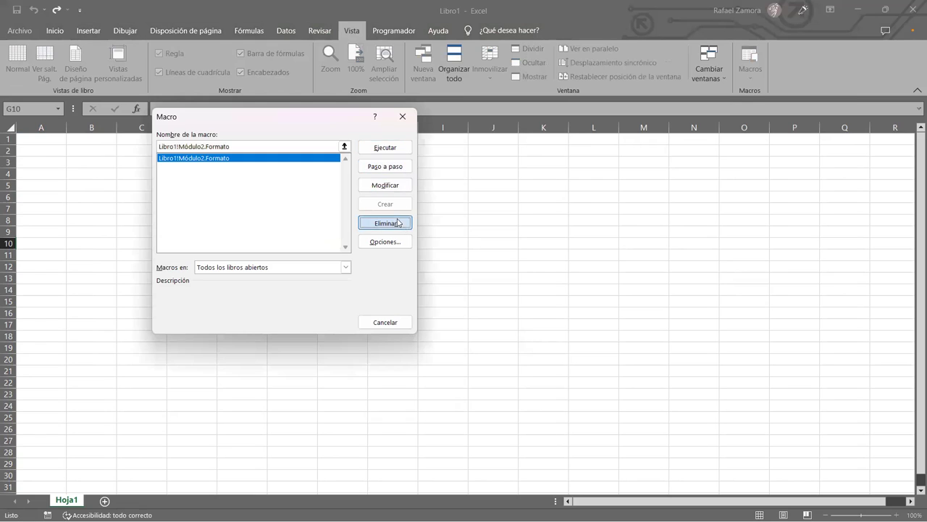
{"action": "left_click", "coordinate": [438, 297]}
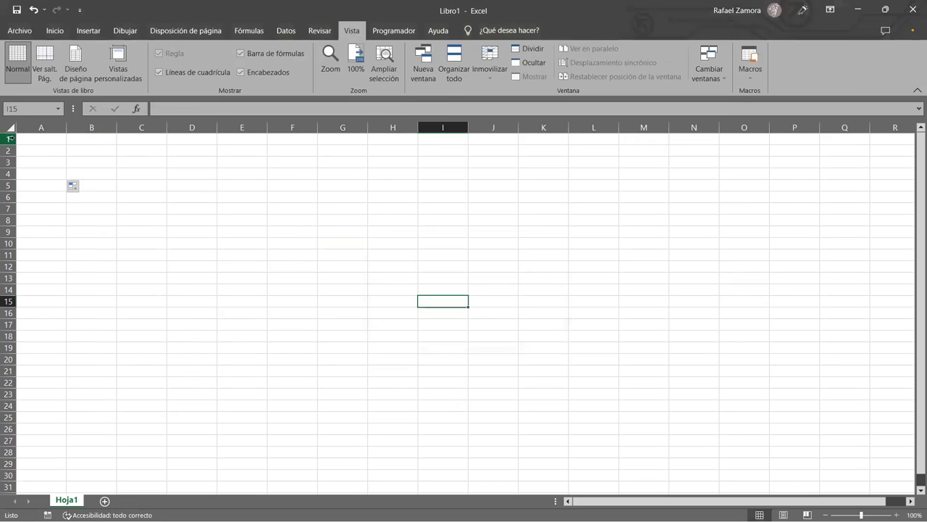
{"action": "left_click", "coordinate": [53, 139]}
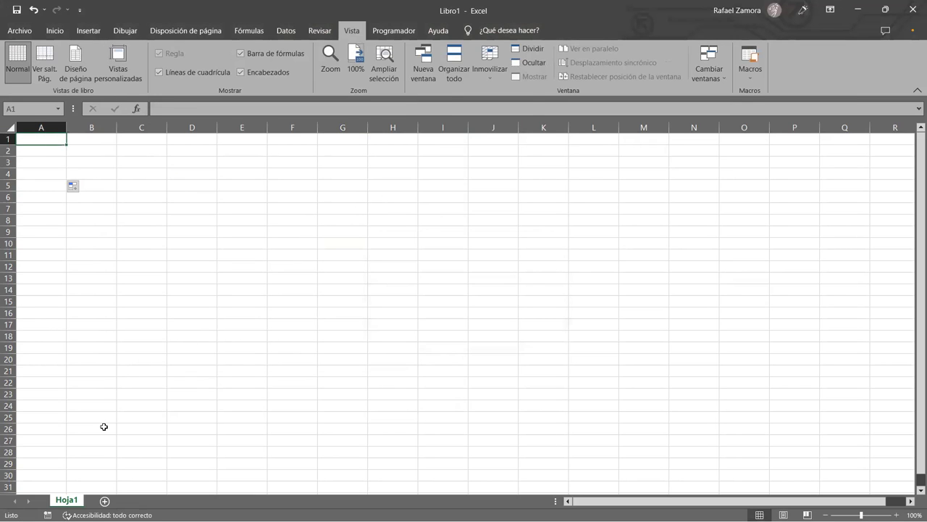
Name the new macro recording Formato with shortcut letter A.
{"action": "left_click", "coordinate": [47, 515]}
{"action": "type", "text": "Formatos"}
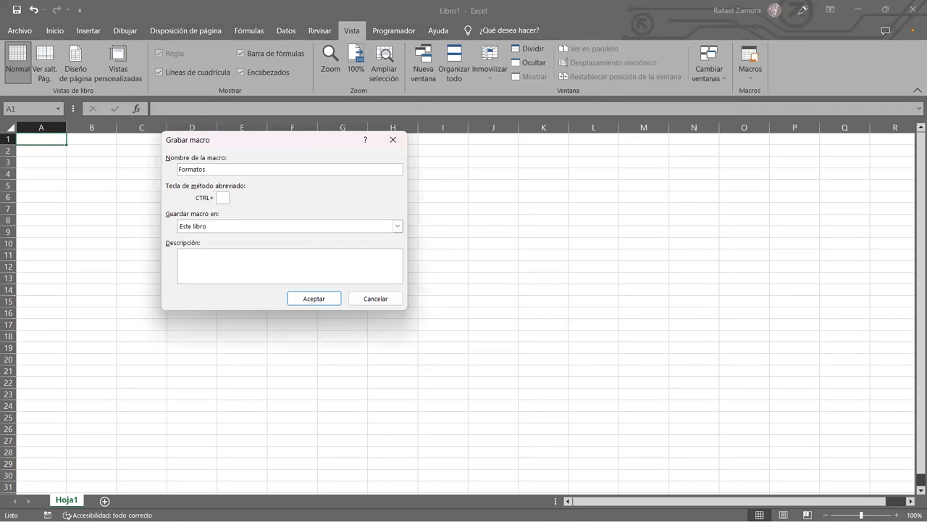
{"action": "key", "text": "BackSpace"}
{"action": "type", "text": "A"}
Describe it as 'Formato para celda', confirm, and dismiss the 'No se puede grabar' warning.
{"action": "left_click", "coordinate": [263, 271]}
{"action": "type", "text": "Formato para cer"}
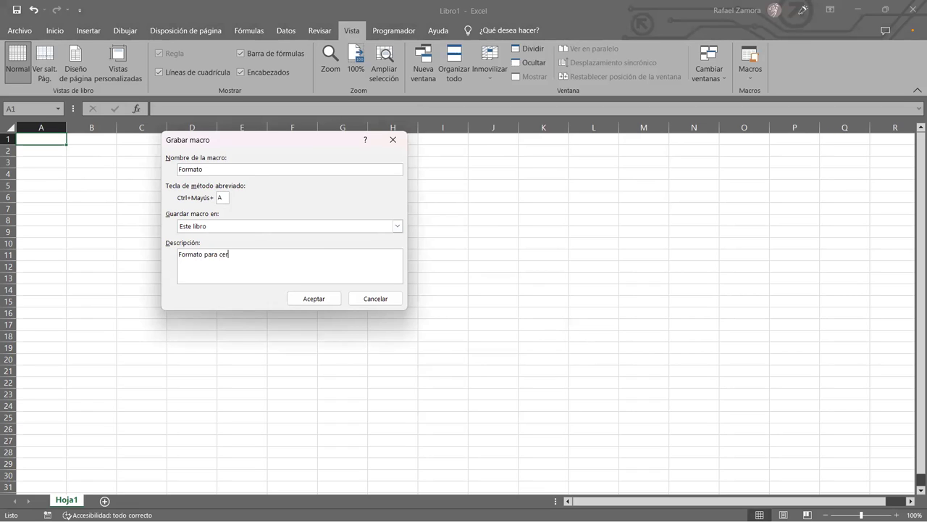
{"action": "key", "text": "BackSpace"}
{"action": "type", "text": "lda"}
{"action": "left_click", "coordinate": [336, 300]}
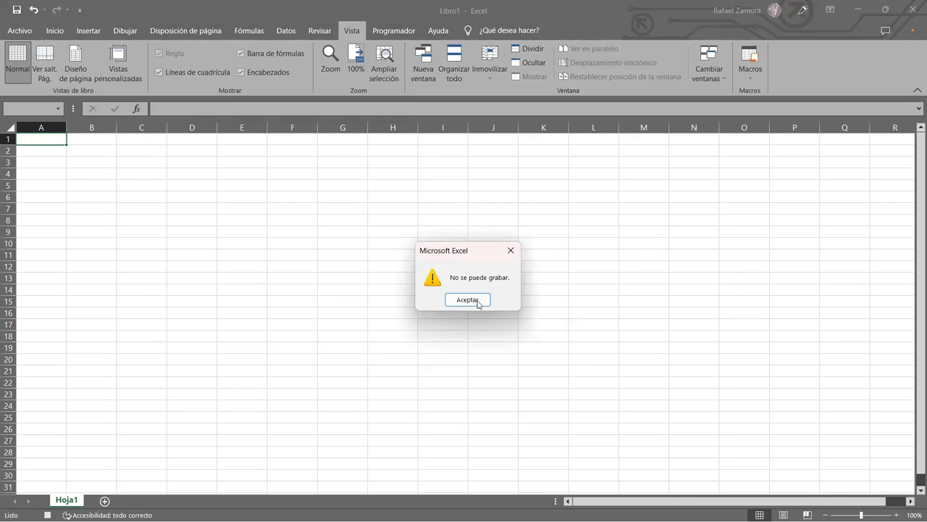
{"action": "left_click", "coordinate": [467, 300]}
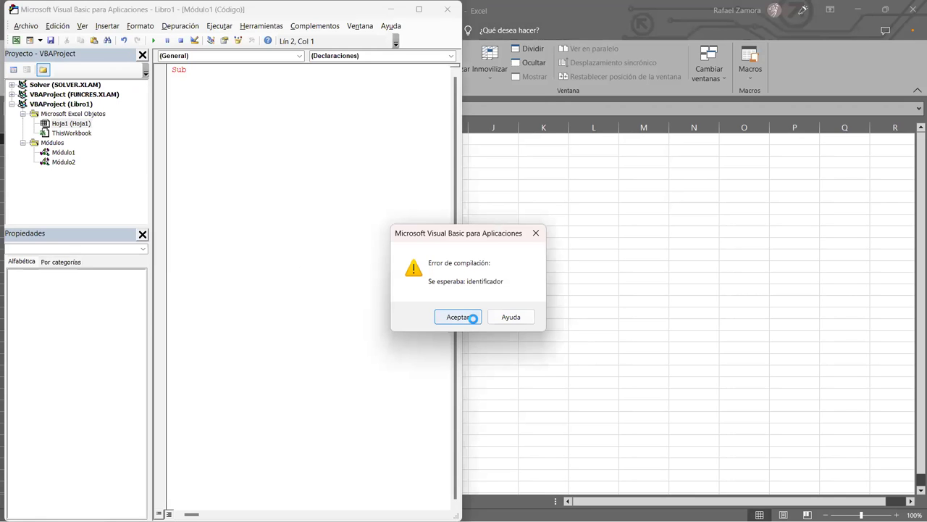
Dismiss the 'Error de compilación' message and return from the VBA editor to Libro1.
{"action": "left_click", "coordinate": [417, 311]}
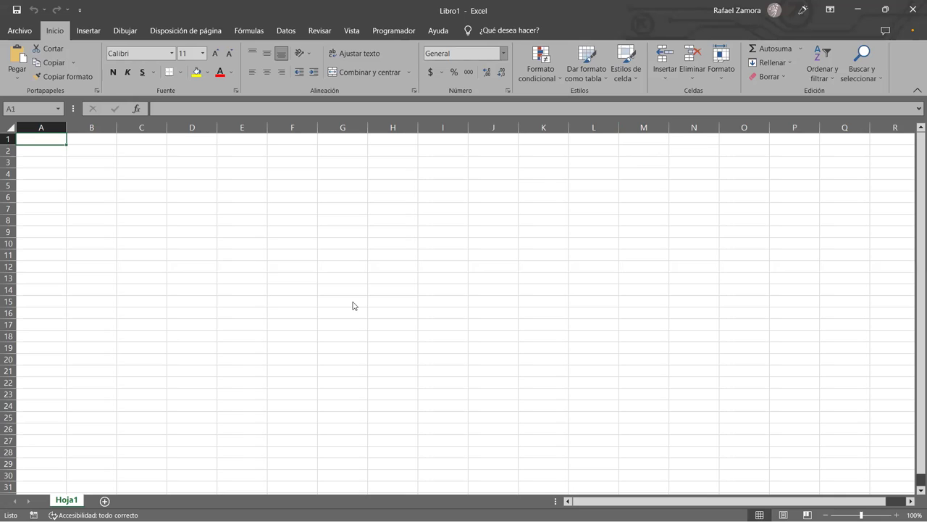
Start recording macro Formato with shortcut Ctrl+Shift+A and description 'Macro para formato'.
{"action": "key", "text": "alt+l"}
{"action": "key", "text": "r"}
{"action": "type", "text": "F"}
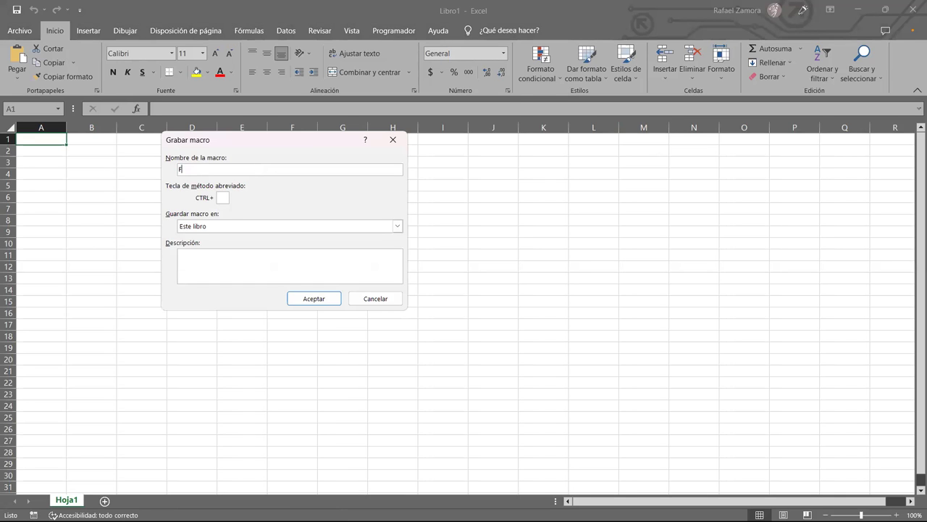
{"action": "type", "text": "ormato"}
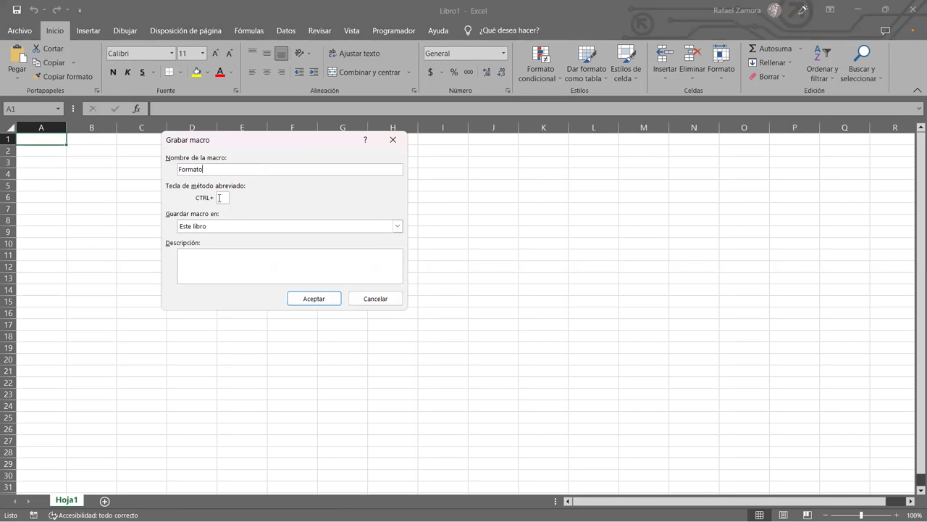
{"action": "type", "text": "A"}
{"action": "left_click", "coordinate": [275, 271]}
{"action": "type", "text": "Macro para formato"}
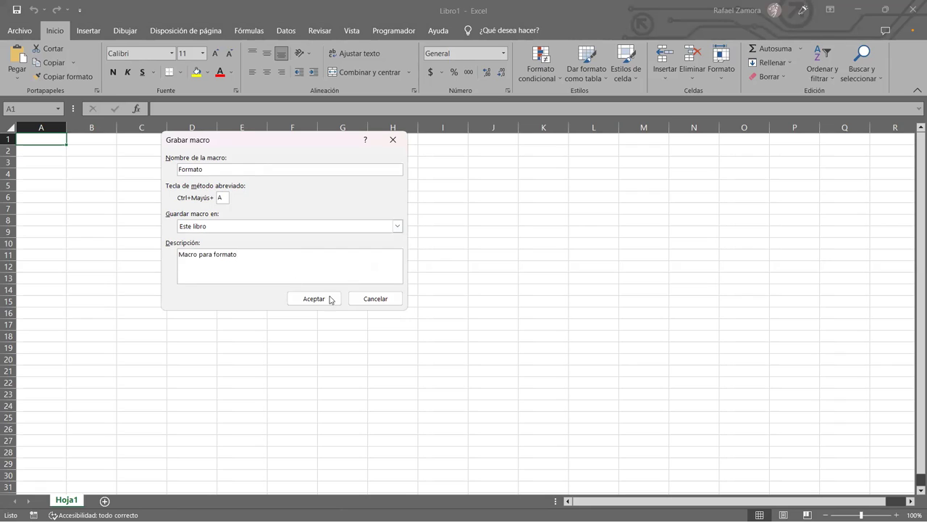
{"action": "left_click", "coordinate": [336, 304]}
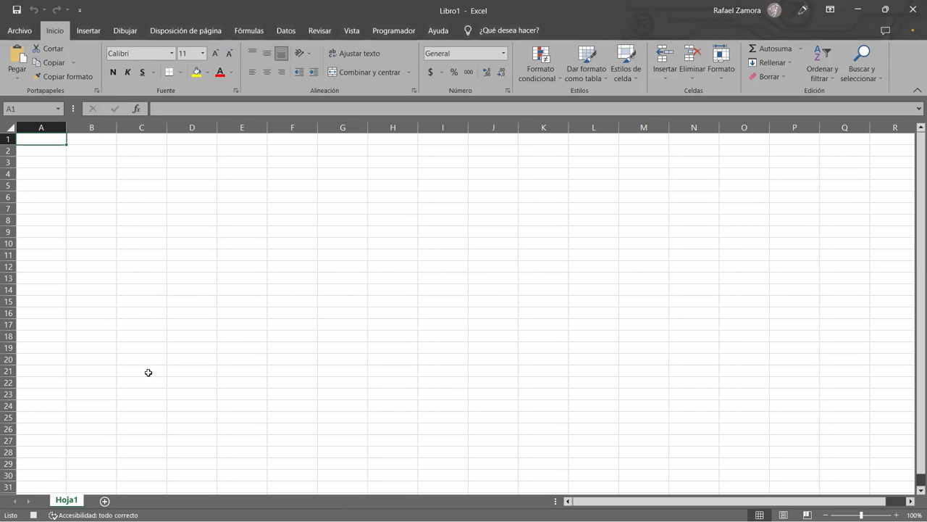
Give A1 a light-blue fill through Format Cells (Ctrl+1) on the Relleno tab.
{"action": "key", "text": "ctrl+1"}
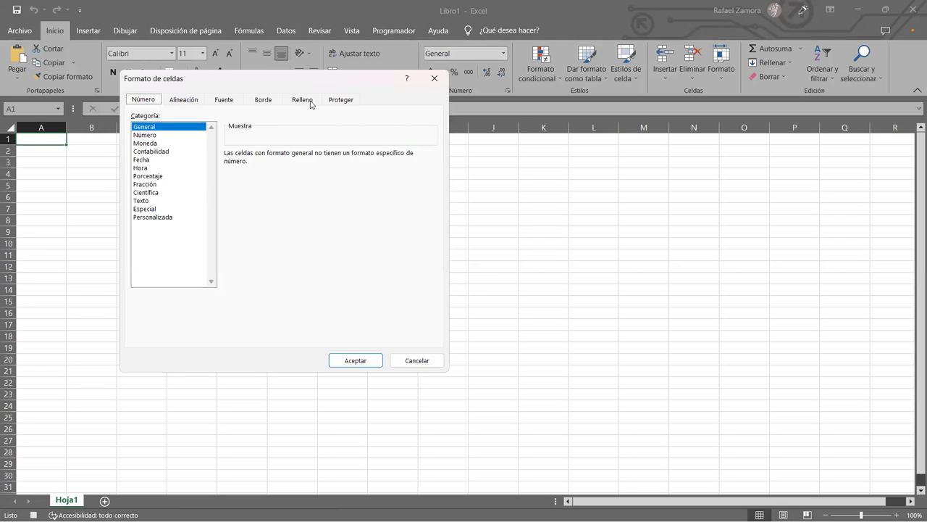
{"action": "left_click", "coordinate": [303, 101]}
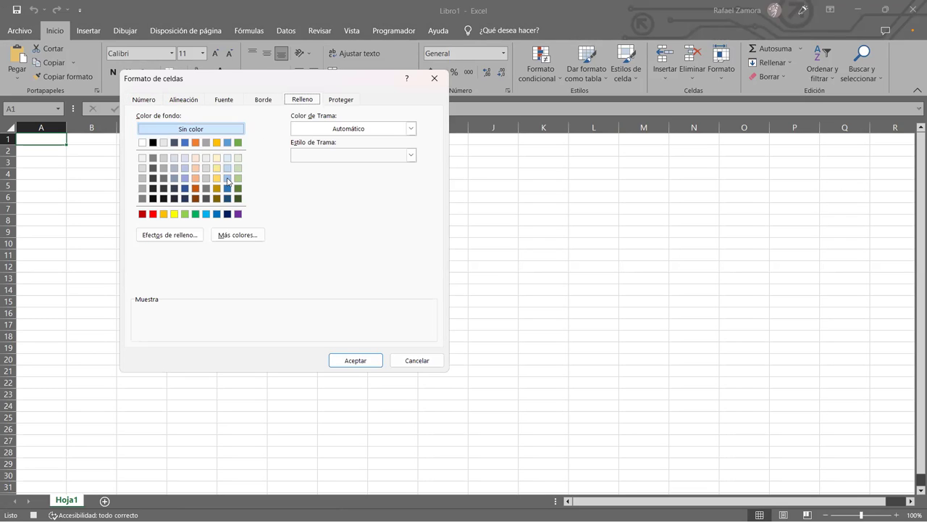
{"action": "left_click", "coordinate": [207, 216]}
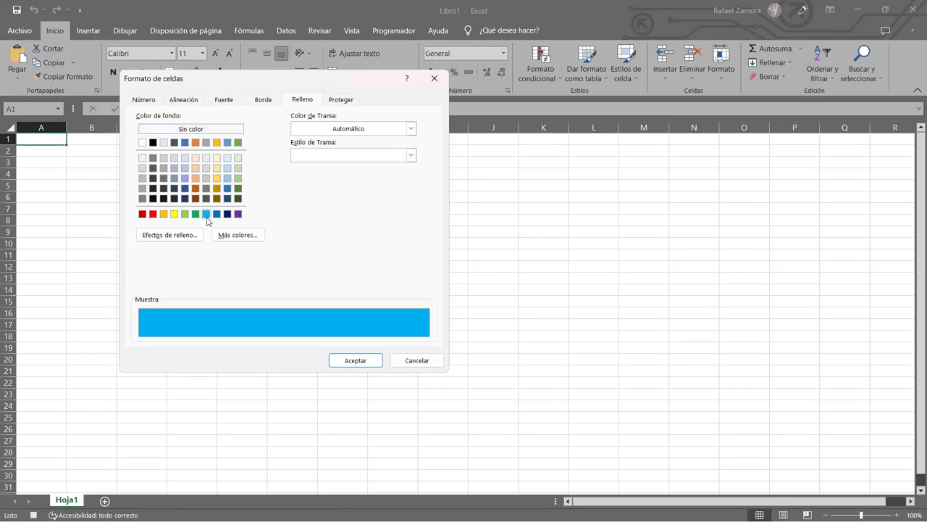
{"action": "left_click", "coordinate": [353, 359]}
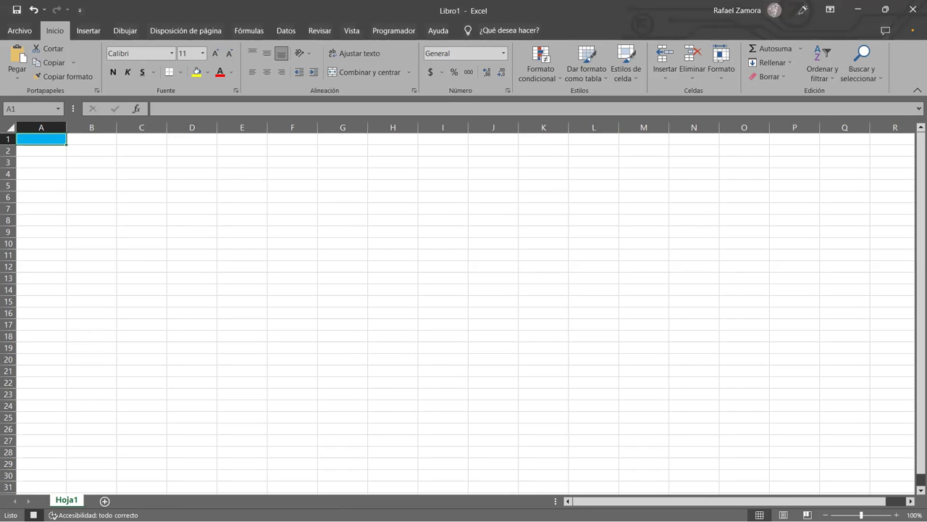
Undo the accidental fill-handle drag over A1, restoring its light-blue fill.
{"action": "left_click", "coordinate": [191, 230]}
{"action": "left_click", "coordinate": [62, 164]}
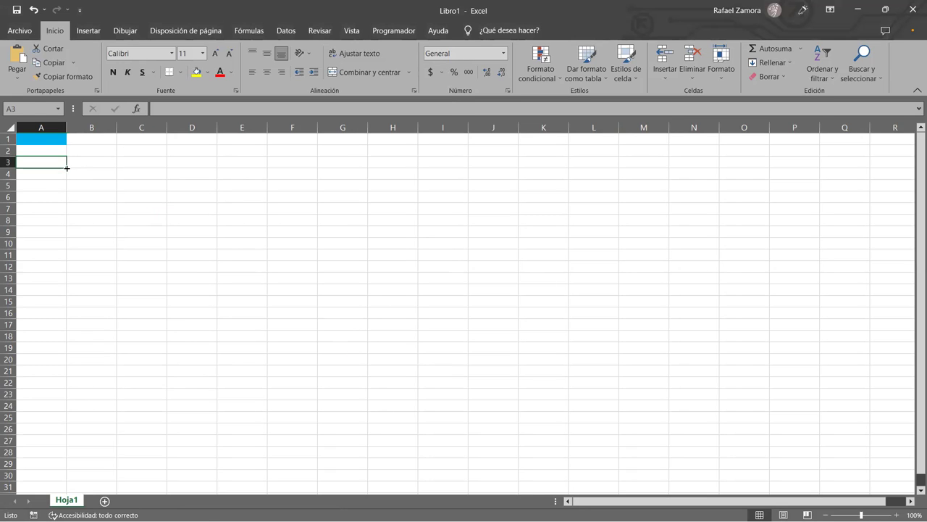
{"action": "left_click_drag", "start_coordinate": [66, 167], "coordinate": [66, 141]}
{"action": "left_click", "coordinate": [98, 211]}
{"action": "left_click", "coordinate": [255, 255]}
{"action": "left_click", "coordinate": [41, 128]}
{"action": "left_click", "coordinate": [41, 138]}
{"action": "key", "text": "ctrl+z"}
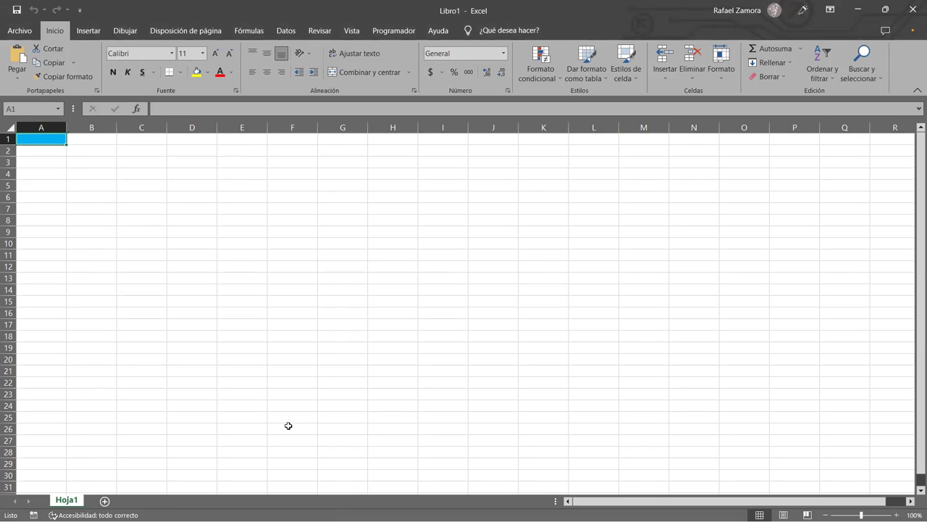
{"action": "left_click", "coordinate": [246, 360]}
Repeat the light-blue fill with F4 on D3, B12, F8:F15 and H9:K19, then select H22.
{"action": "left_click", "coordinate": [357, 247]}
{"action": "left_click", "coordinate": [334, 231]}
{"action": "left_click", "coordinate": [202, 161]}
{"action": "key", "text": "F4"}
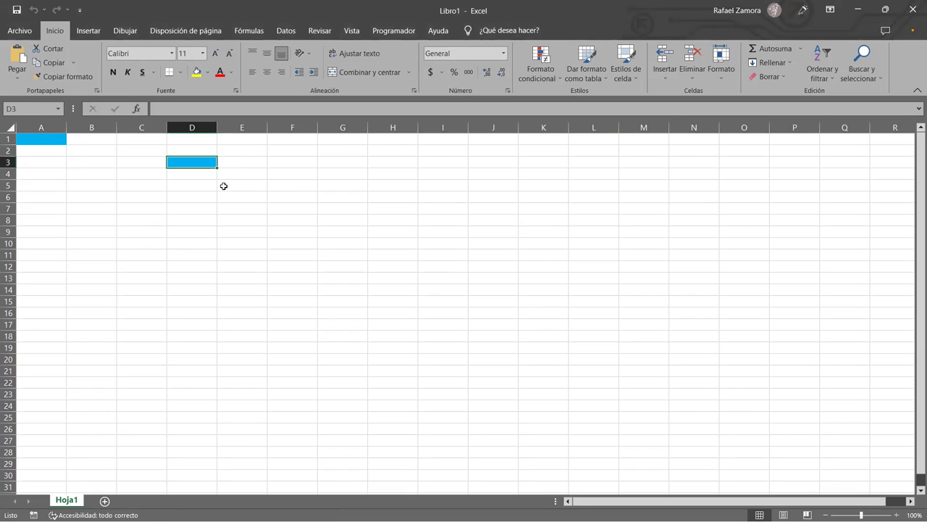
{"action": "left_click", "coordinate": [96, 265]}
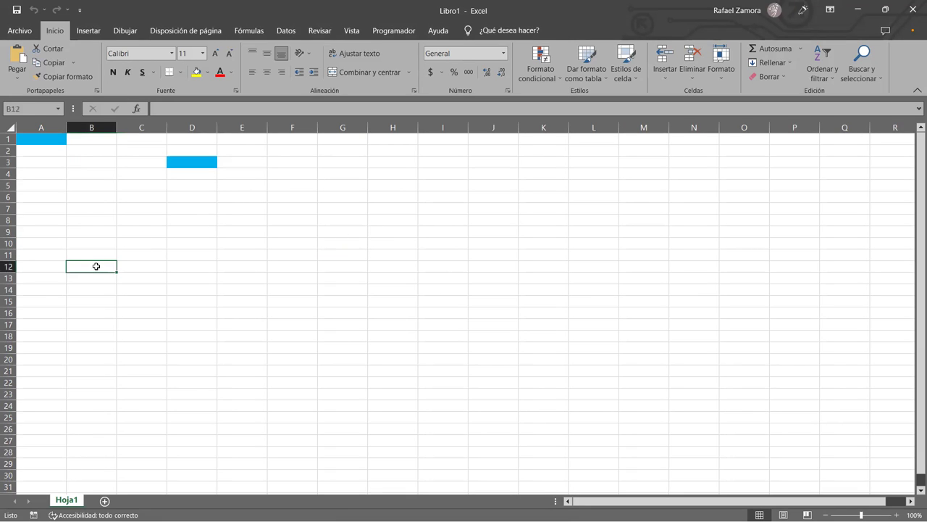
{"action": "key", "text": "F4"}
{"action": "left_click_drag", "start_coordinate": [280, 225], "coordinate": [279, 304]}
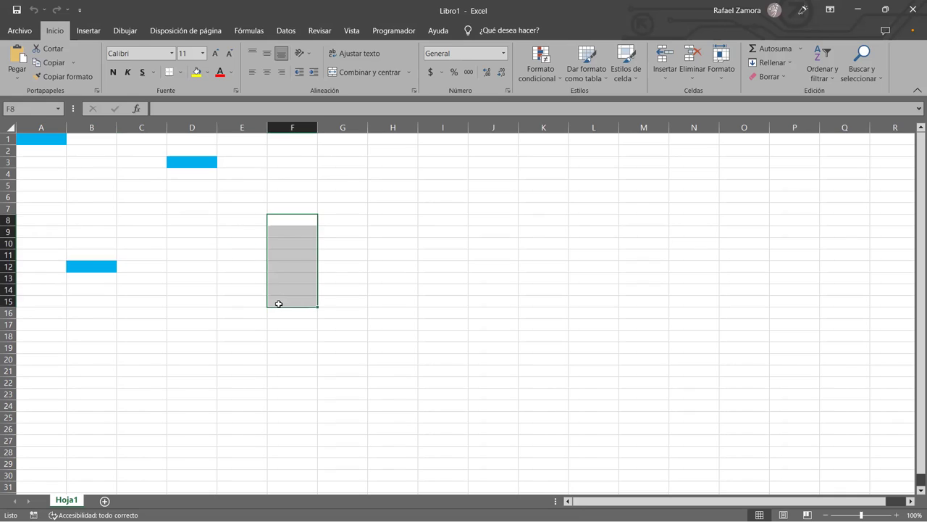
{"action": "key", "text": "F4"}
{"action": "left_click_drag", "start_coordinate": [377, 229], "coordinate": [543, 355]}
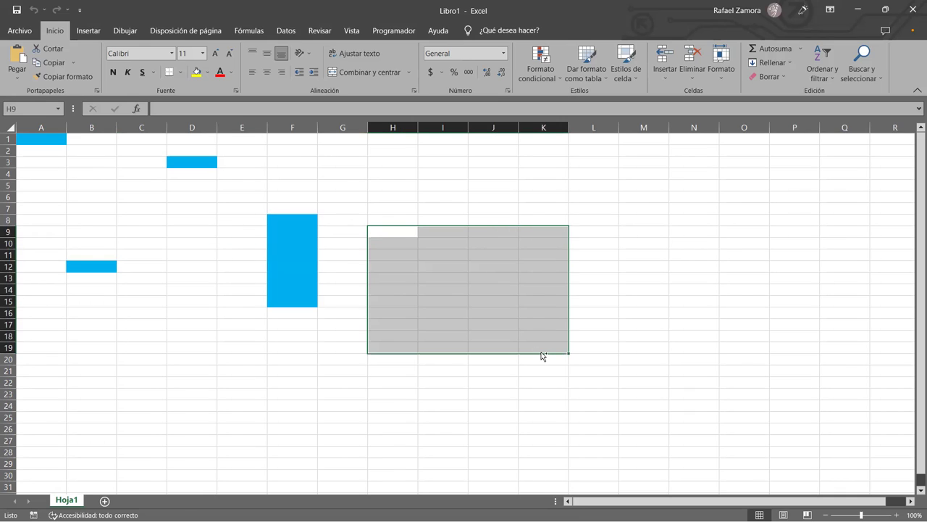
{"action": "key", "text": "F4"}
{"action": "left_click", "coordinate": [384, 384]}
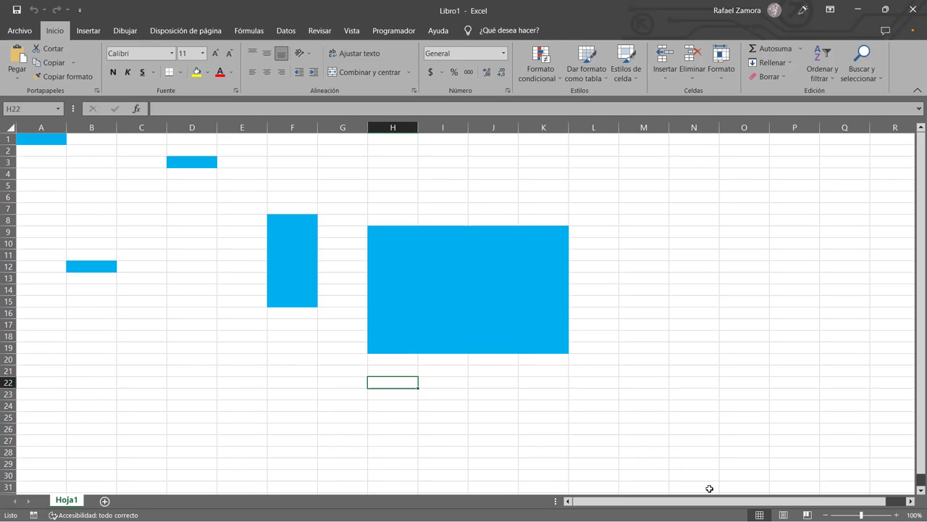
Copy blank row A26:L26 up to row 1 to wipe all fills, then select A1.
{"action": "left_click_drag", "start_coordinate": [588, 429], "coordinate": [20, 428]}
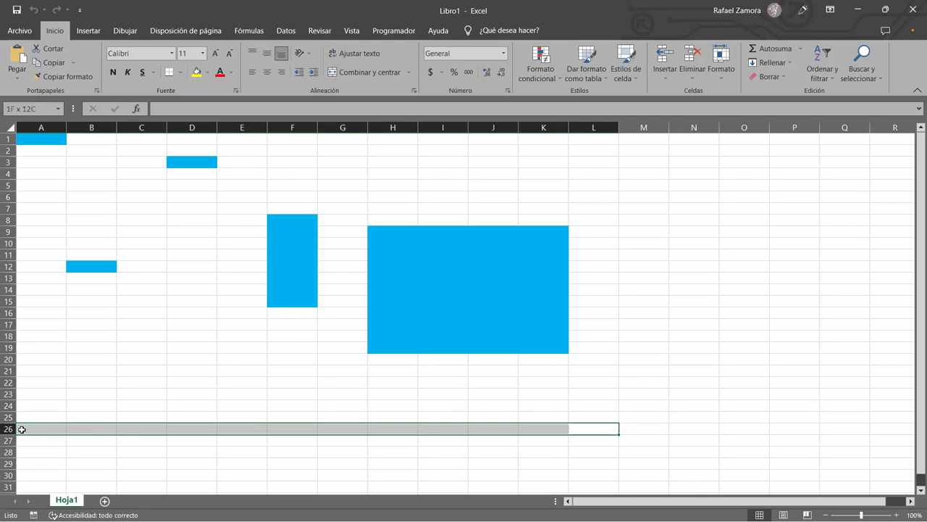
{"action": "left_click_drag", "start_coordinate": [618, 437], "coordinate": [526, 179]}
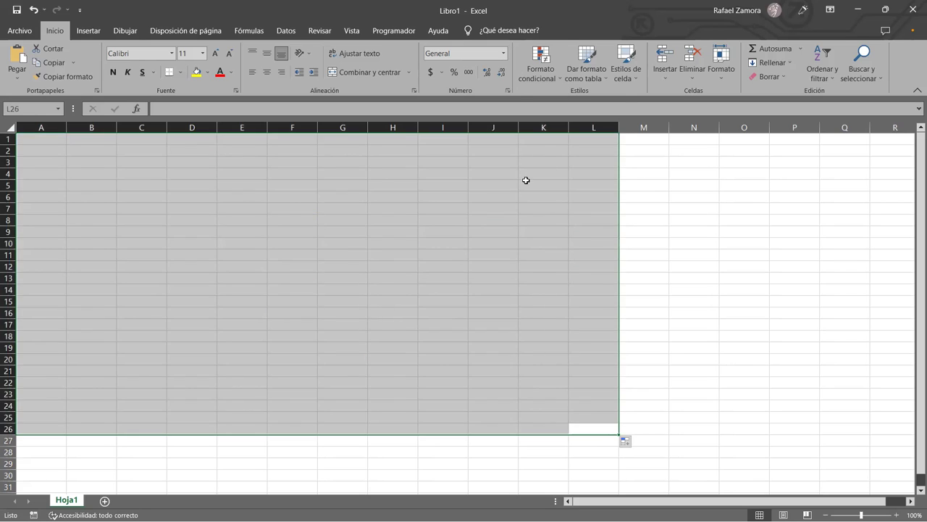
{"action": "left_click", "coordinate": [529, 181]}
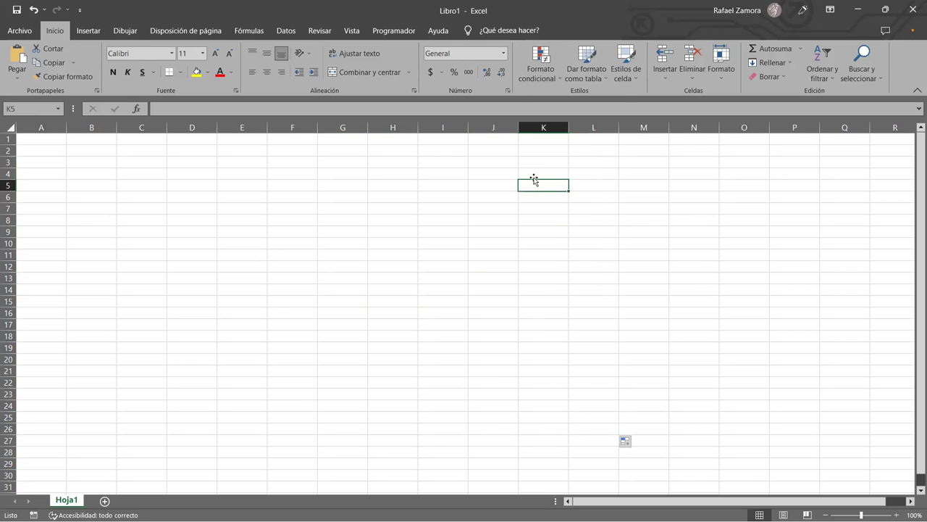
{"action": "left_click", "coordinate": [336, 264]}
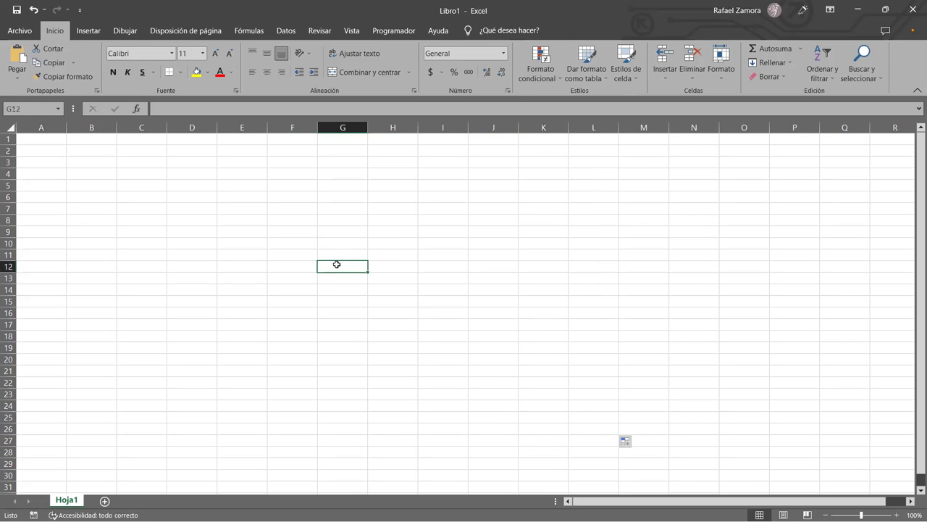
{"action": "left_click", "coordinate": [45, 138]}
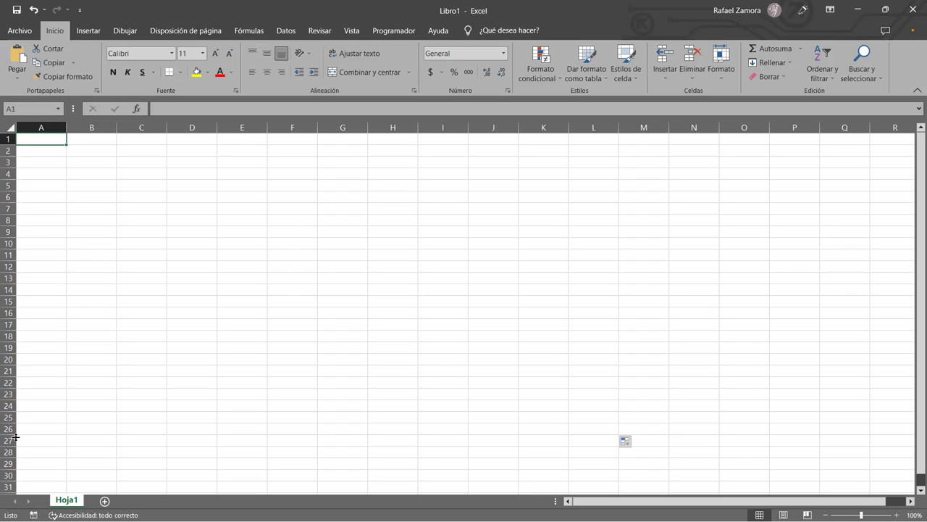
Record macro Formato2 with shortcut letter B and description 'Macro para color 2'.
{"action": "key", "text": "alt+l"}
{"action": "type", "text": "ro2"}
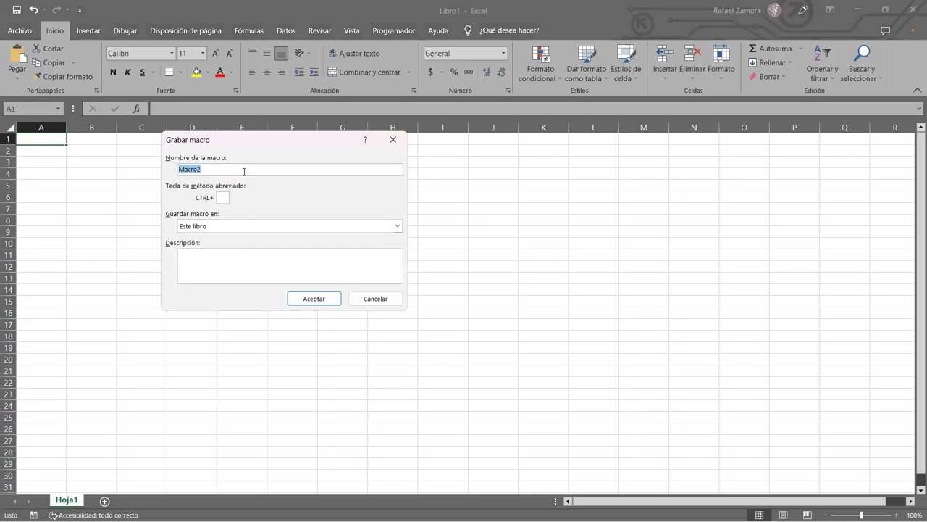
{"action": "type", "text": "Formato2"}
{"action": "left_click", "coordinate": [227, 197]}
{"action": "type", "text": "B"}
{"action": "left_click", "coordinate": [273, 253]}
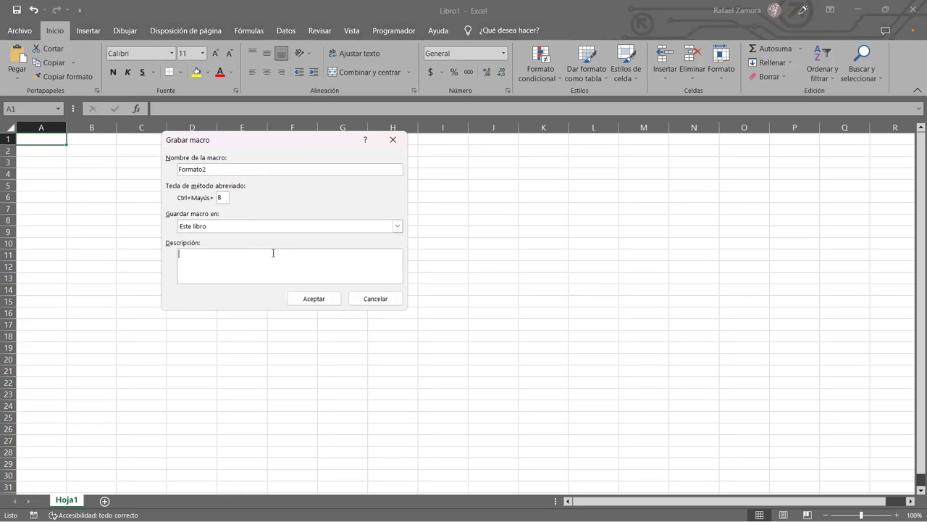
{"action": "type", "text": "Macro para color"}
{"action": "type", "text": "2"}
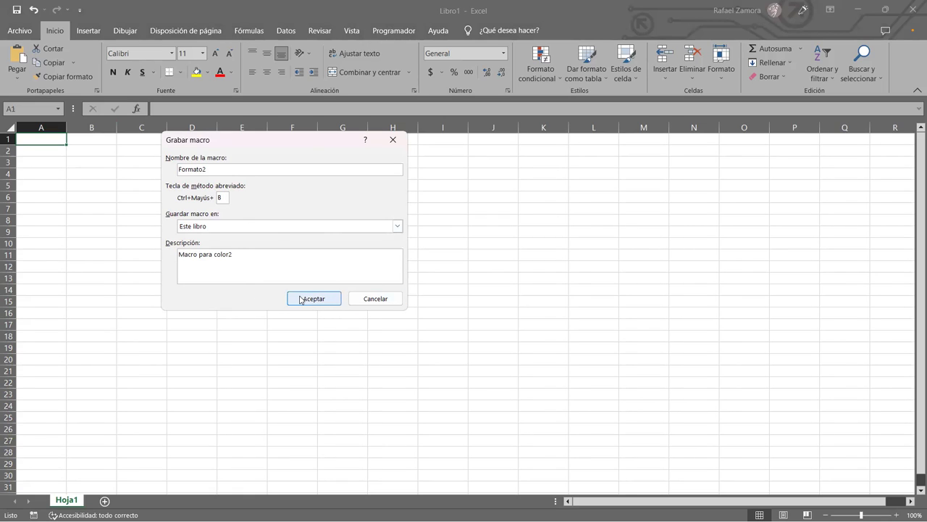
{"action": "key", "text": "BackSpace"}
{"action": "type", "text": "2"}
{"action": "left_click", "coordinate": [326, 303]}
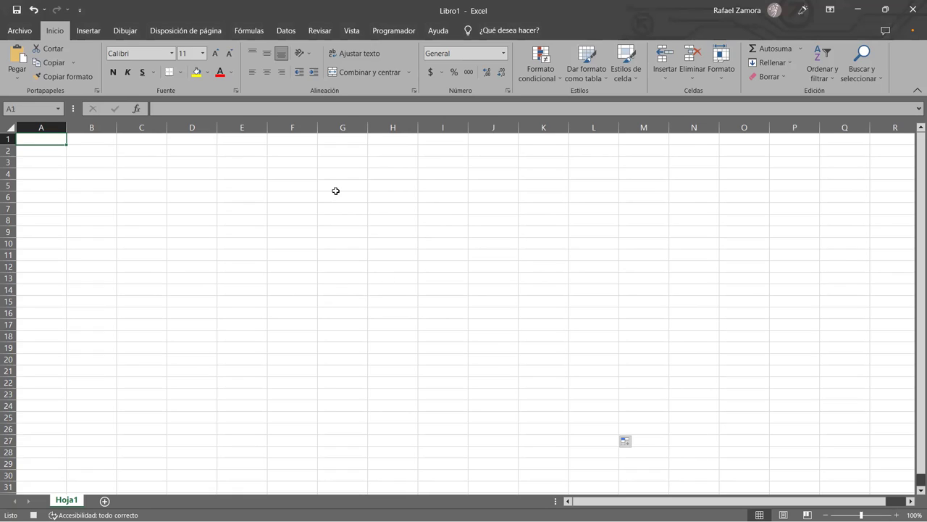
Fill G1 with dark orange via Format Cells (Ctrl+1) on the Relleno tab.
{"action": "left_click", "coordinate": [355, 138]}
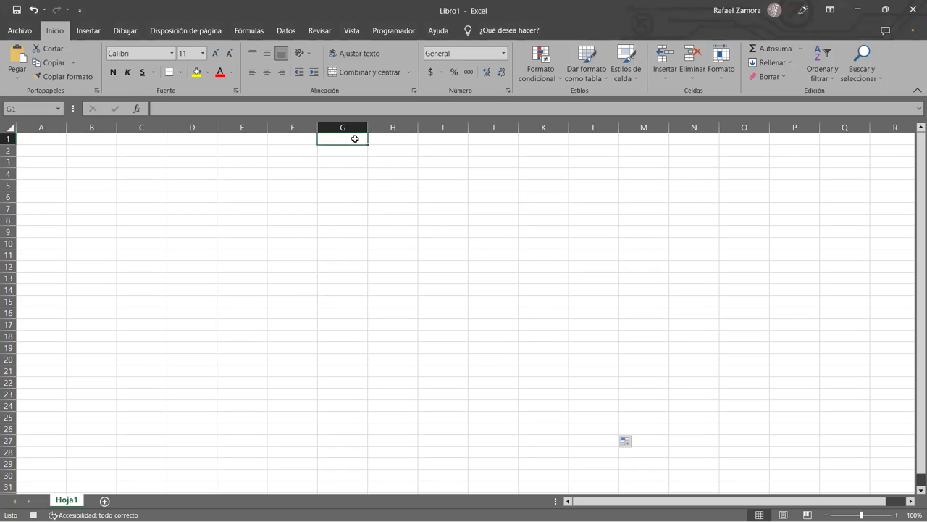
{"action": "key", "text": "ctrl+1"}
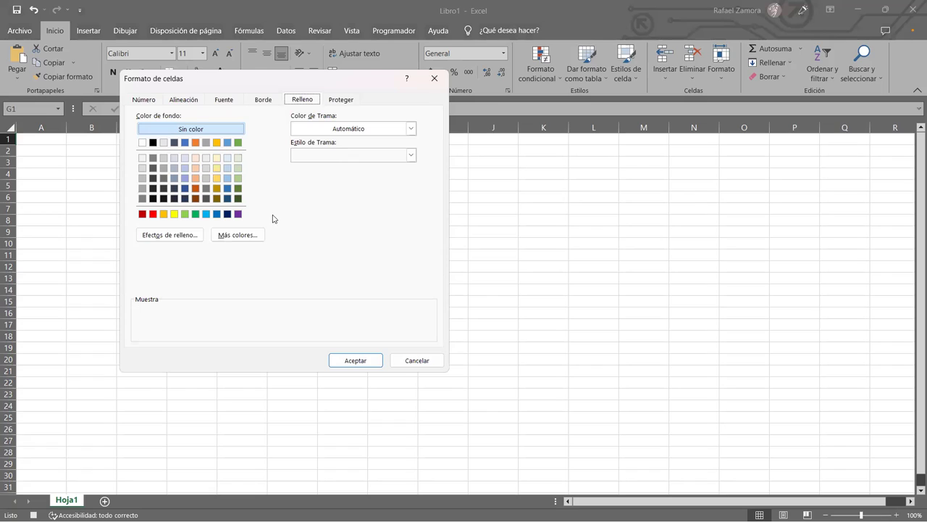
{"action": "left_click", "coordinate": [196, 188]}
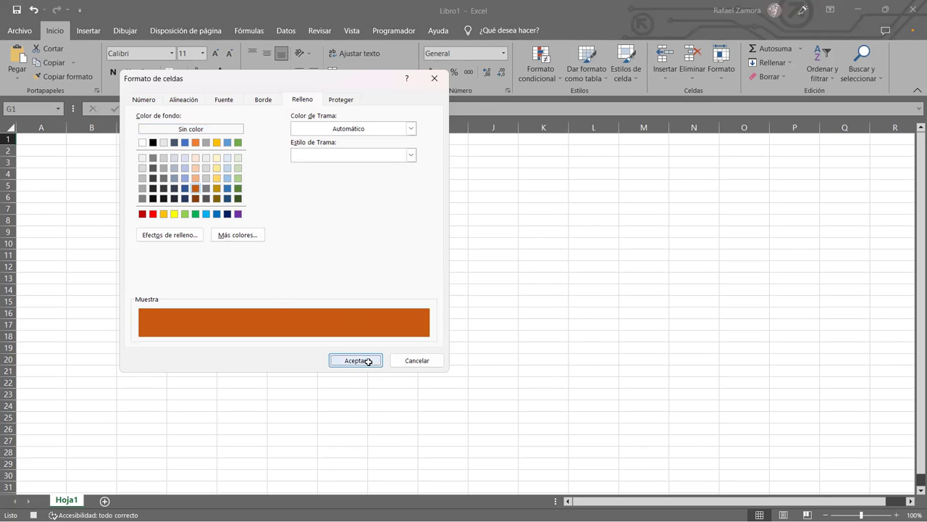
{"action": "left_click", "coordinate": [369, 361]}
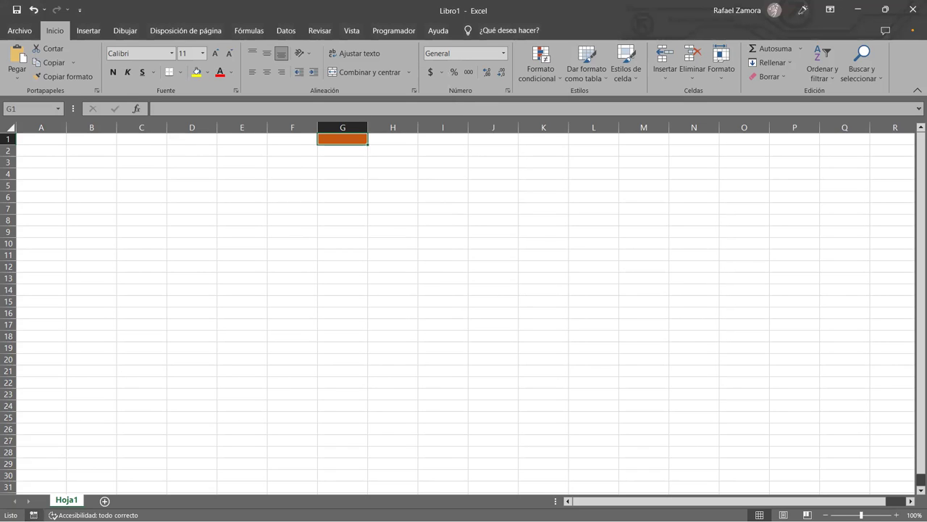
Undo the accidental fill-handle drag that cleared G1's orange fill.
{"action": "left_click", "coordinate": [356, 173]}
{"action": "left_click_drag", "start_coordinate": [368, 179], "coordinate": [368, 136]}
{"action": "left_click", "coordinate": [379, 257]}
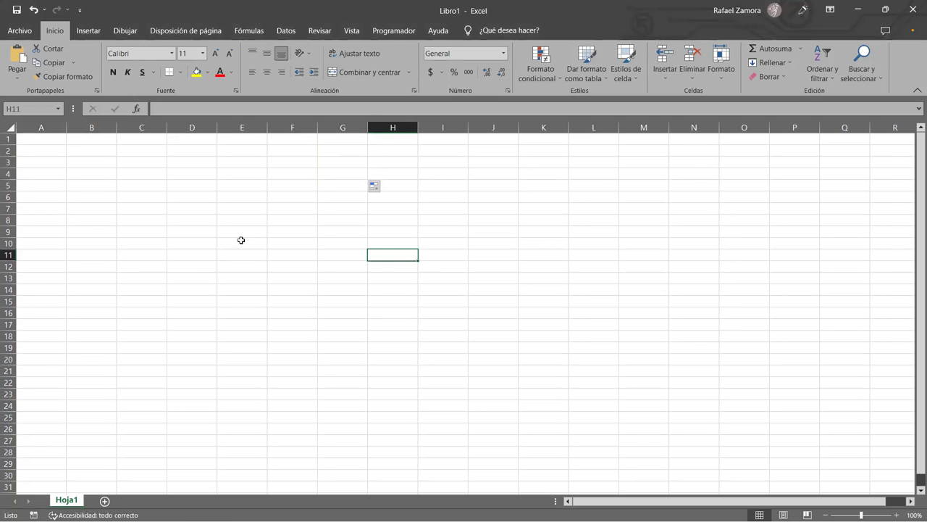
{"action": "left_click", "coordinate": [271, 300]}
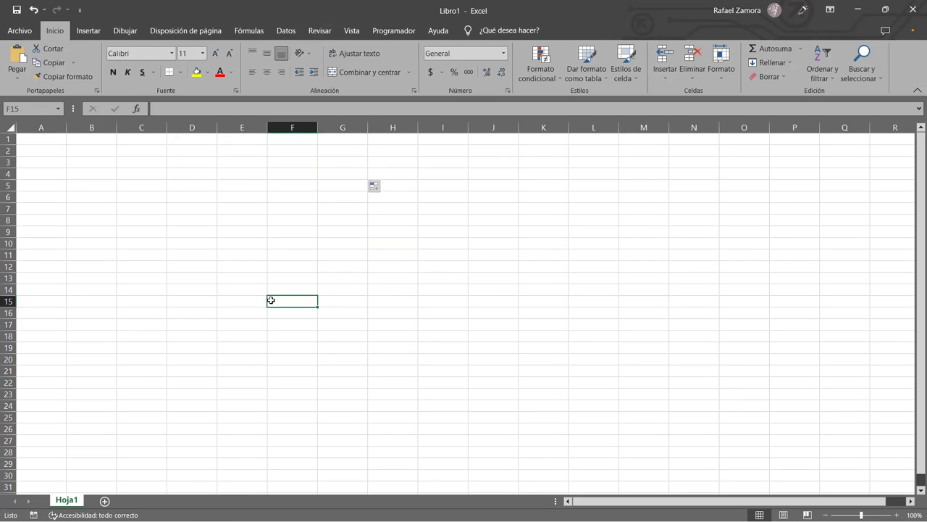
{"action": "key", "text": "ctrl+z"}
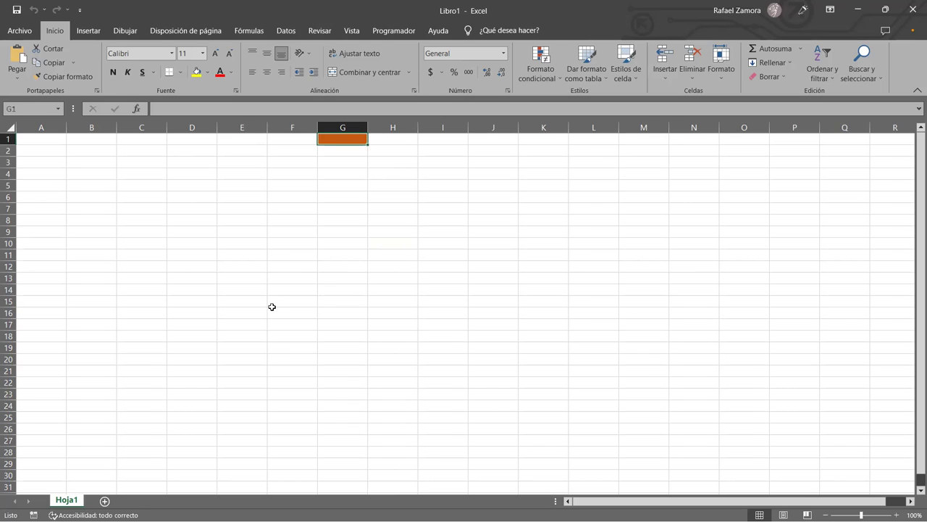
Select E1 and run the Formato macro with Ctrl+Shift+A to fill it light blue.
{"action": "left_click", "coordinate": [260, 267]}
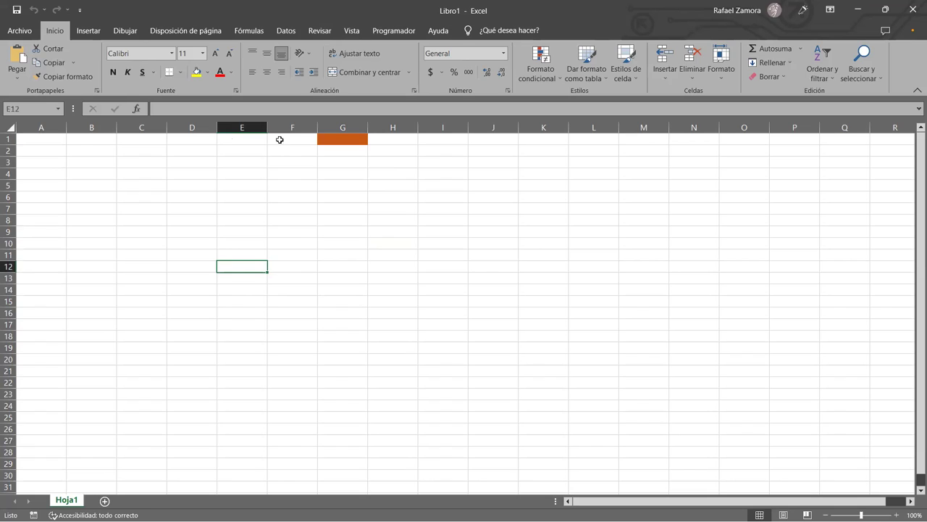
{"action": "left_click", "coordinate": [229, 139]}
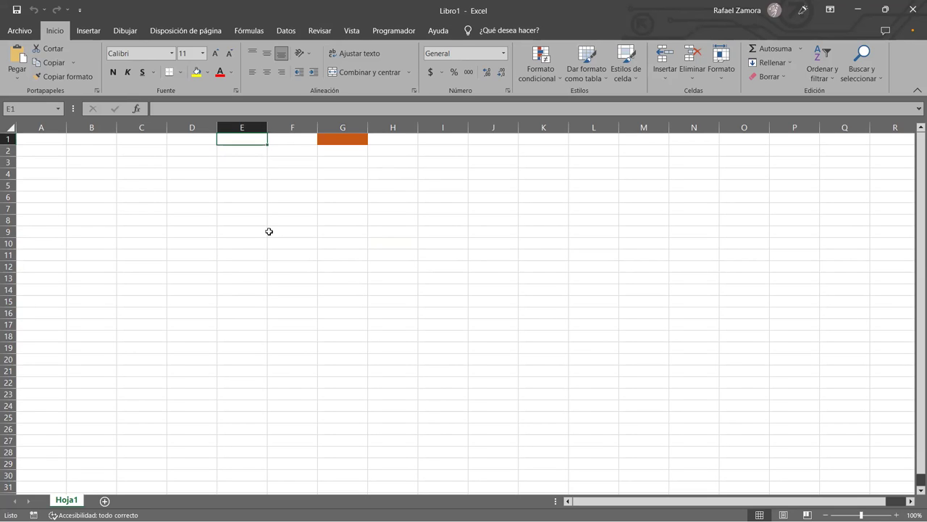
{"action": "key", "text": "ctrl+shift+a"}
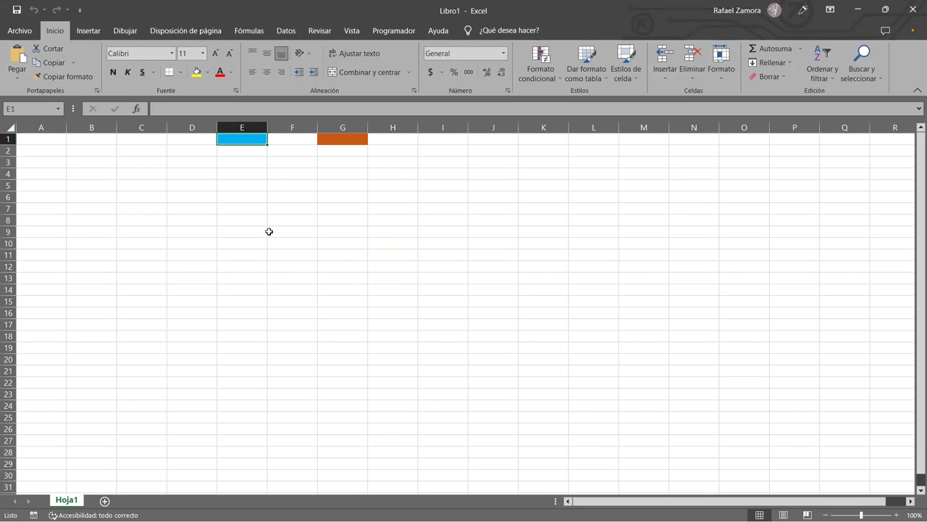
{"action": "left_click", "coordinate": [444, 137]}
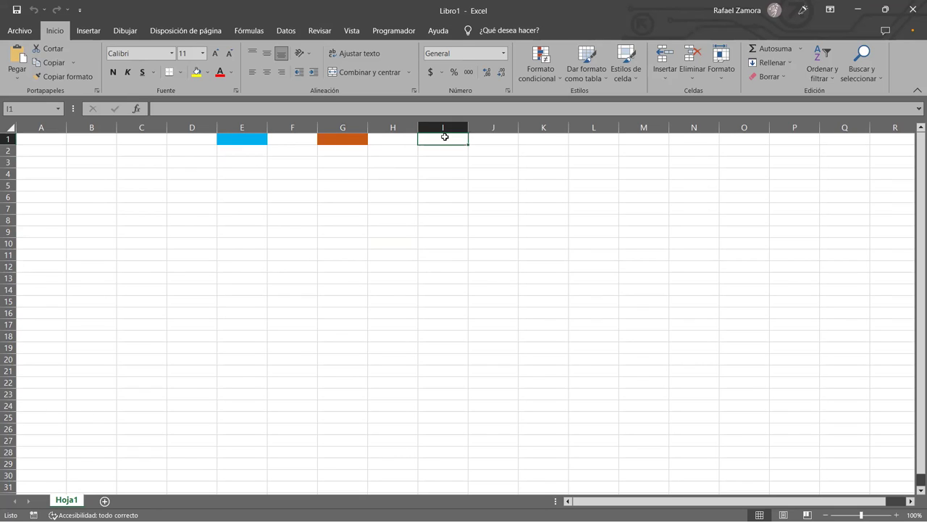
{"action": "key", "text": "Left"}
{"action": "key", "text": "Left"}
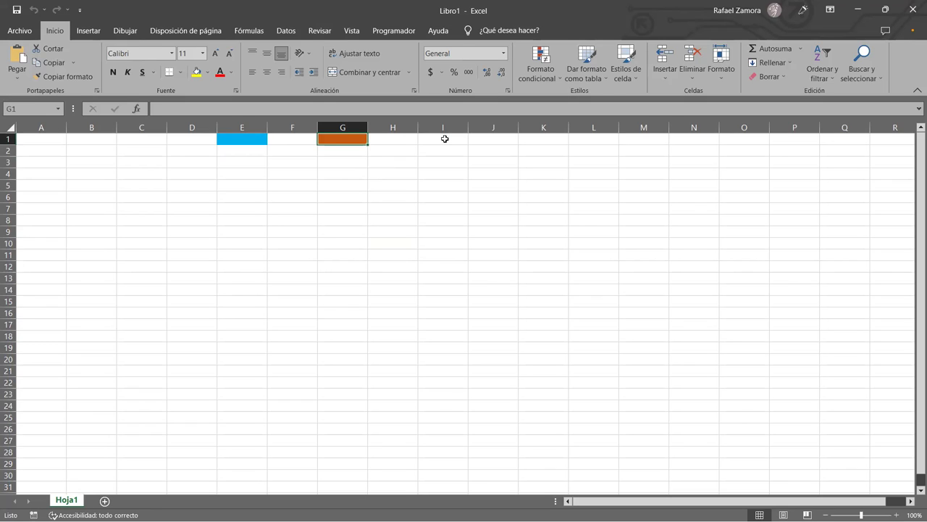
{"action": "left_click", "coordinate": [262, 137]}
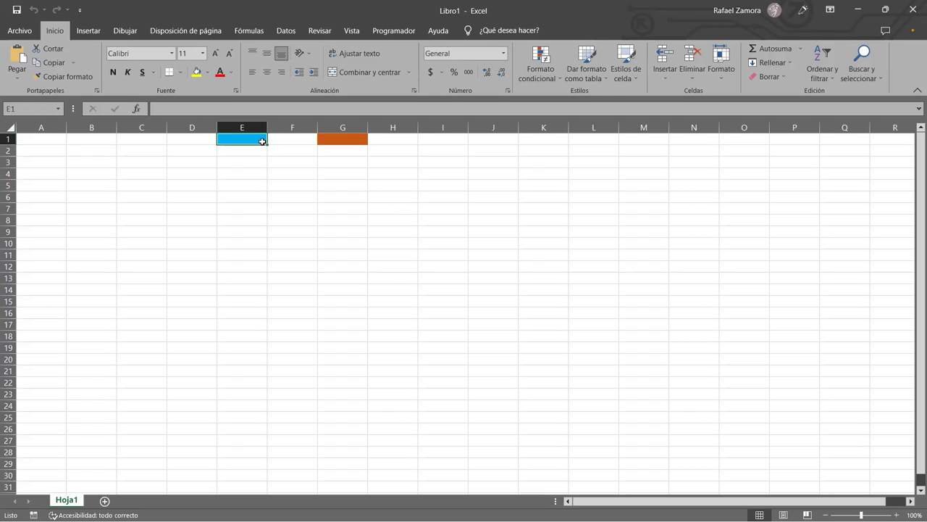
Drag blank G3's fill handle up over G1:G3 to wipe G1's orange fill.
{"action": "left_click", "coordinate": [355, 161]}
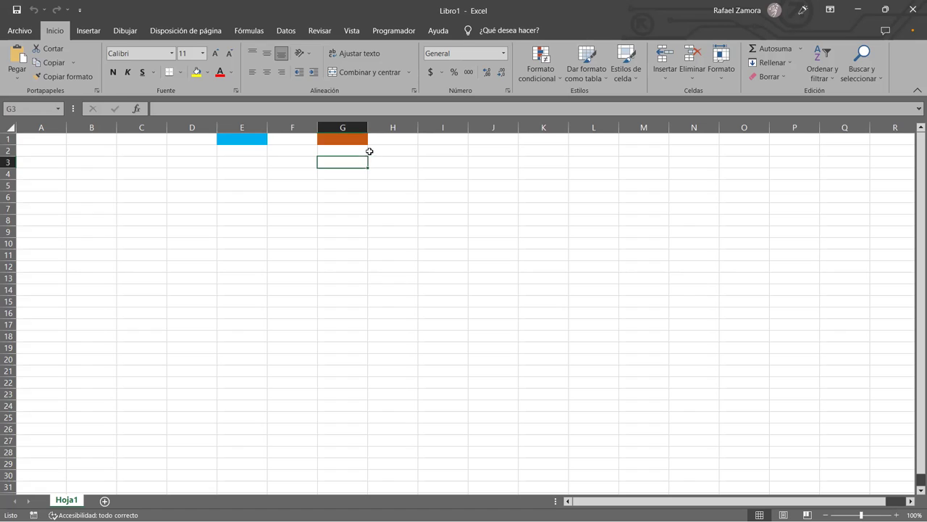
{"action": "left_click_drag", "start_coordinate": [365, 165], "coordinate": [366, 139]}
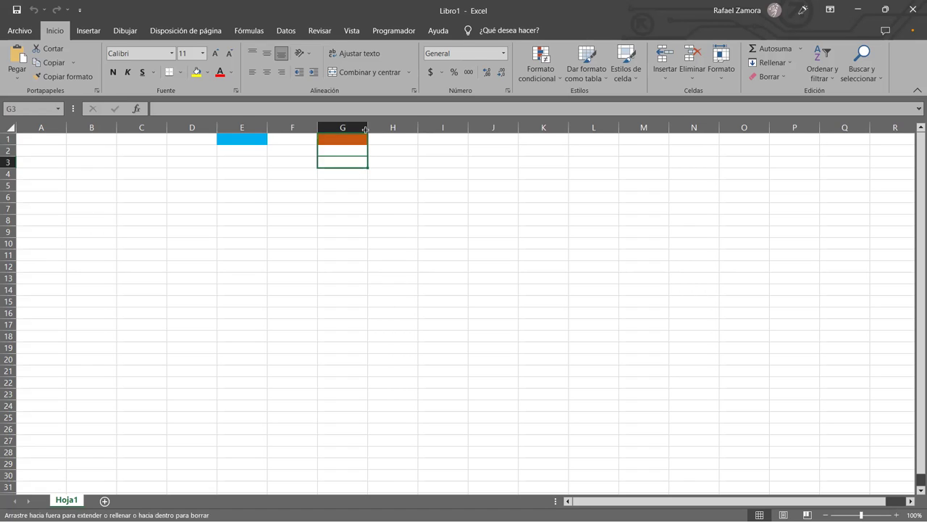
{"action": "left_click", "coordinate": [389, 207]}
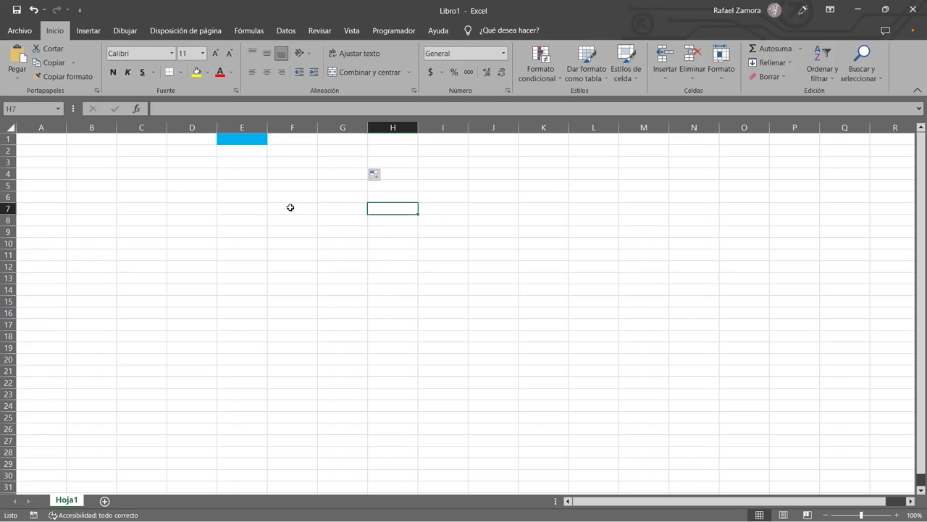
{"action": "left_click", "coordinate": [374, 276]}
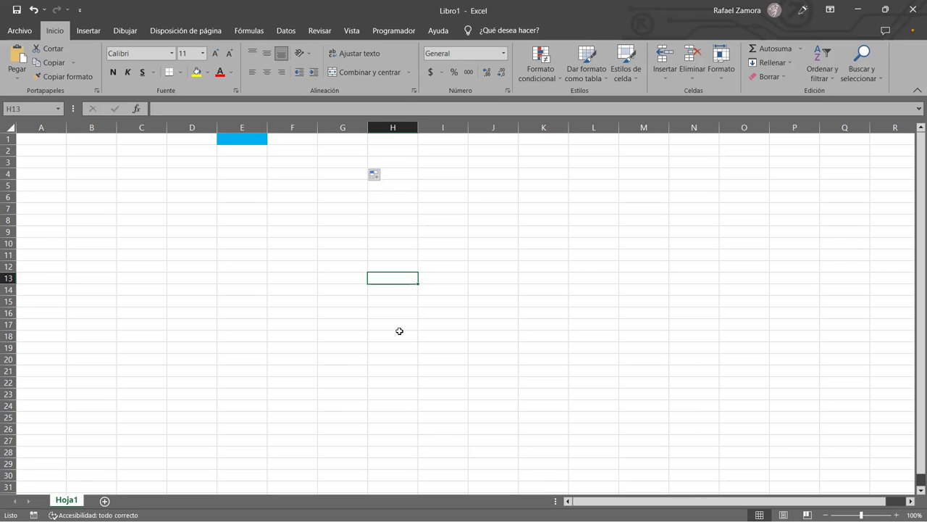
{"action": "left_click", "coordinate": [399, 331]}
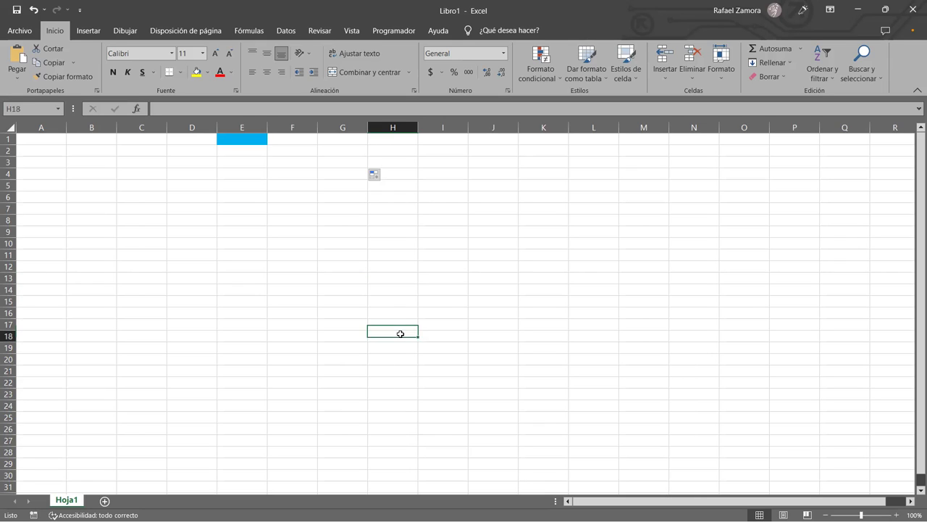
{"action": "left_click", "coordinate": [383, 288]}
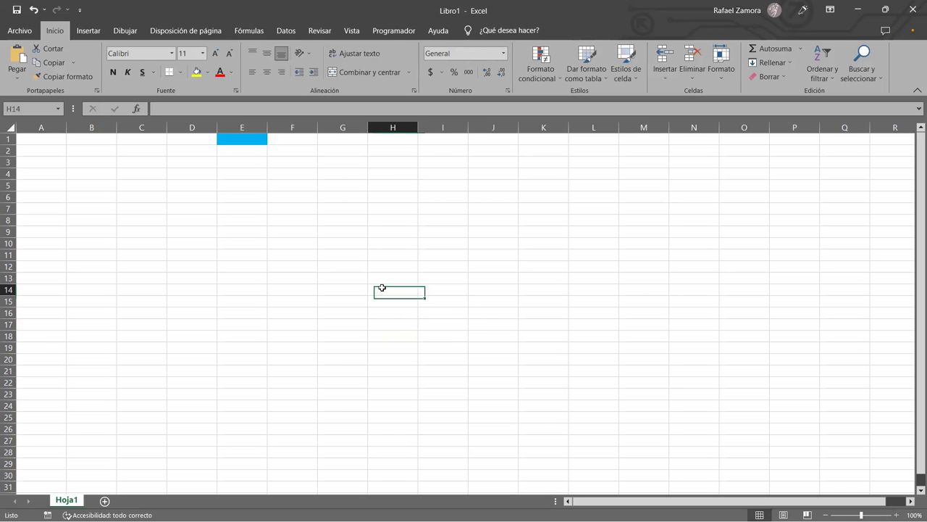
{"action": "left_click", "coordinate": [253, 296]}
{"action": "left_click", "coordinate": [328, 275]}
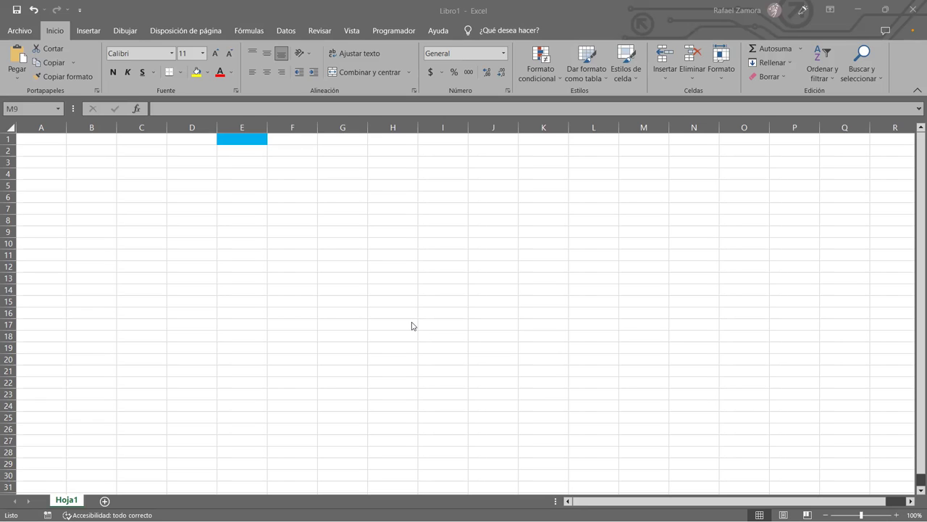
{"action": "left_click", "coordinate": [393, 255]}
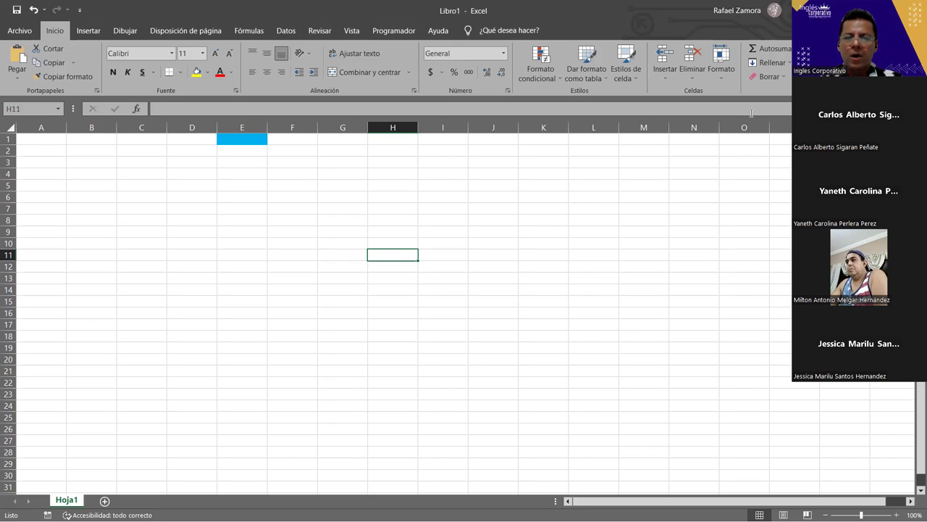
{"action": "key", "text": "Up"}
{"action": "key", "text": "Up"}
{"action": "key", "text": "Up"}
{"action": "key", "text": "Left"}
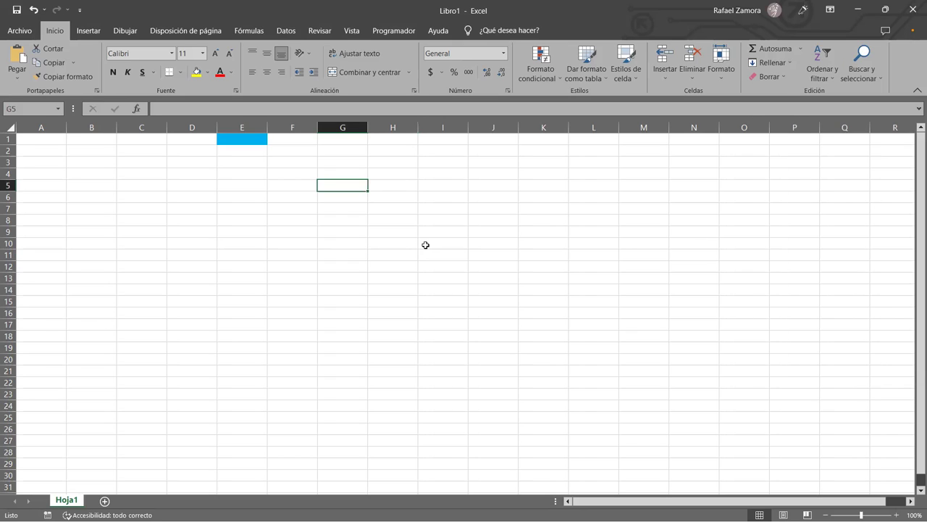
{"action": "left_click", "coordinate": [340, 210]}
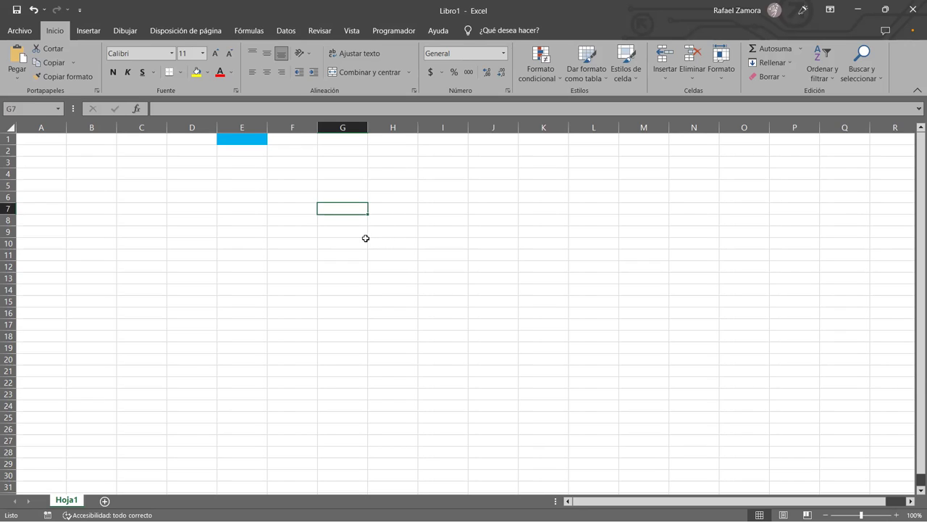
{"action": "left_click", "coordinate": [286, 265]}
{"action": "left_click", "coordinate": [355, 258]}
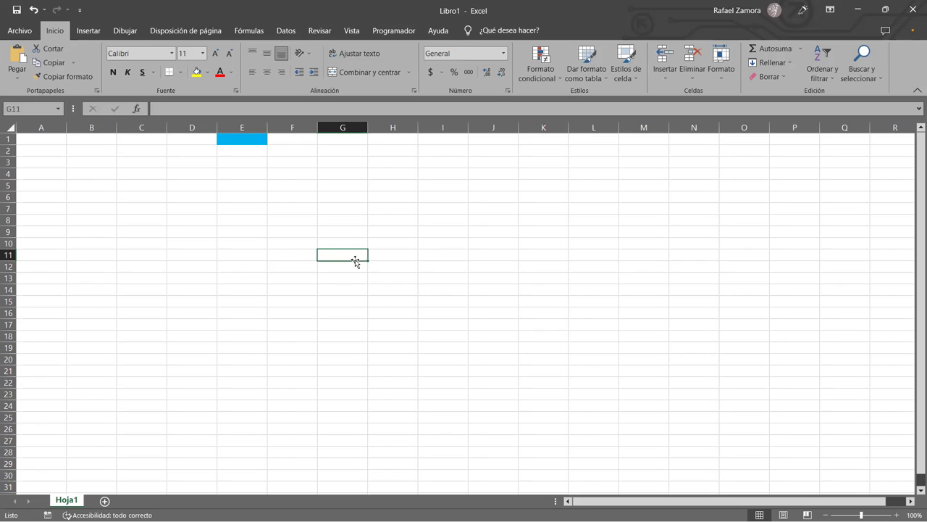
{"action": "left_click", "coordinate": [413, 221]}
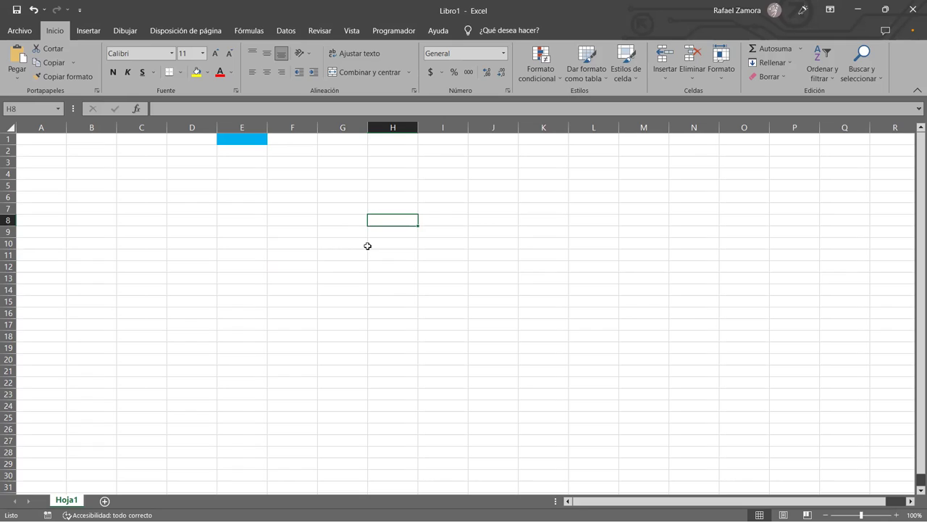
{"action": "left_click", "coordinate": [197, 217]}
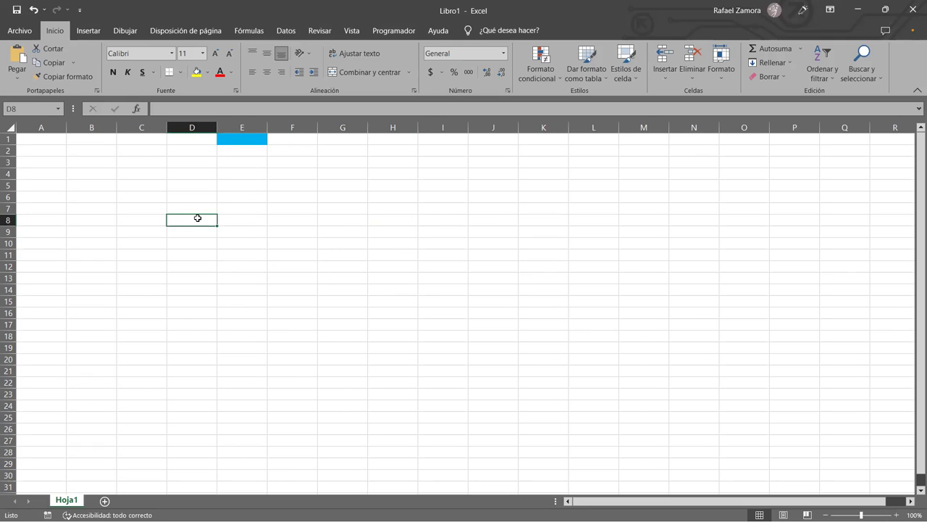
{"action": "left_click", "coordinate": [199, 206]}
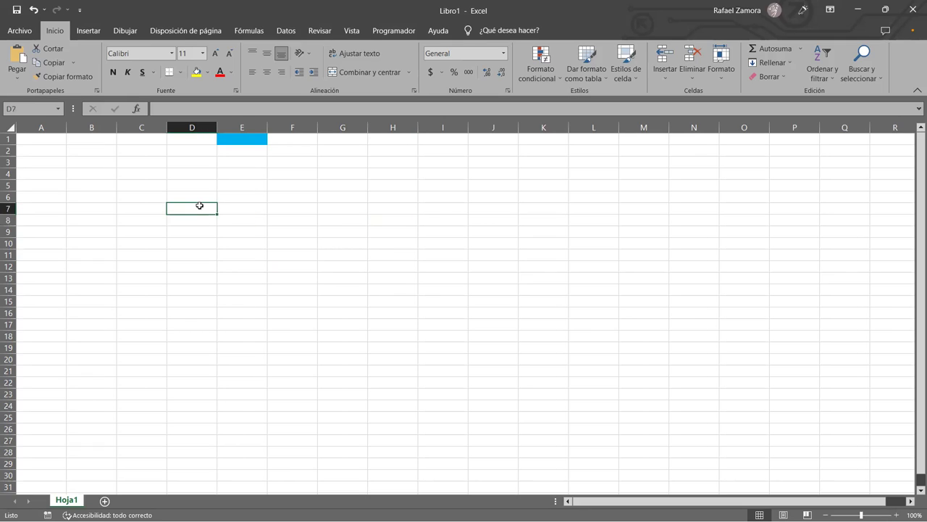
{"action": "left_click", "coordinate": [559, 208]}
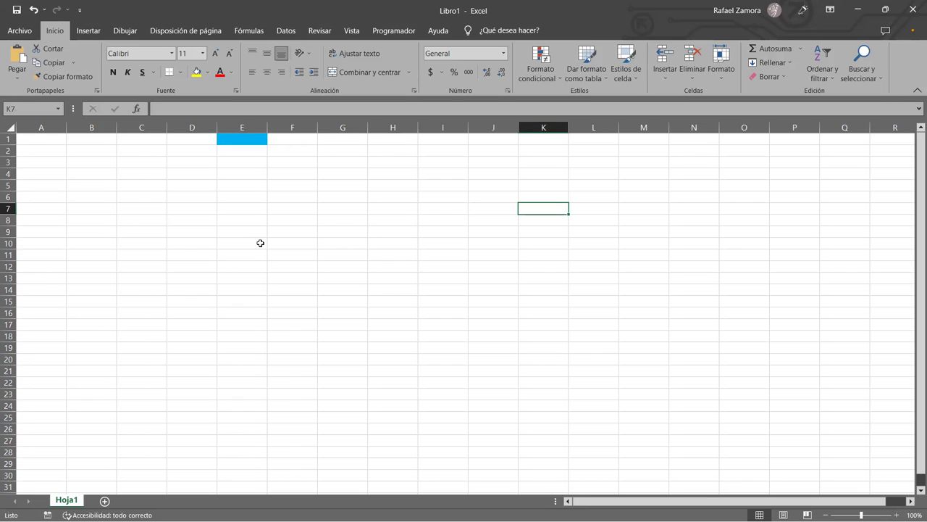
{"action": "left_click", "coordinate": [258, 229]}
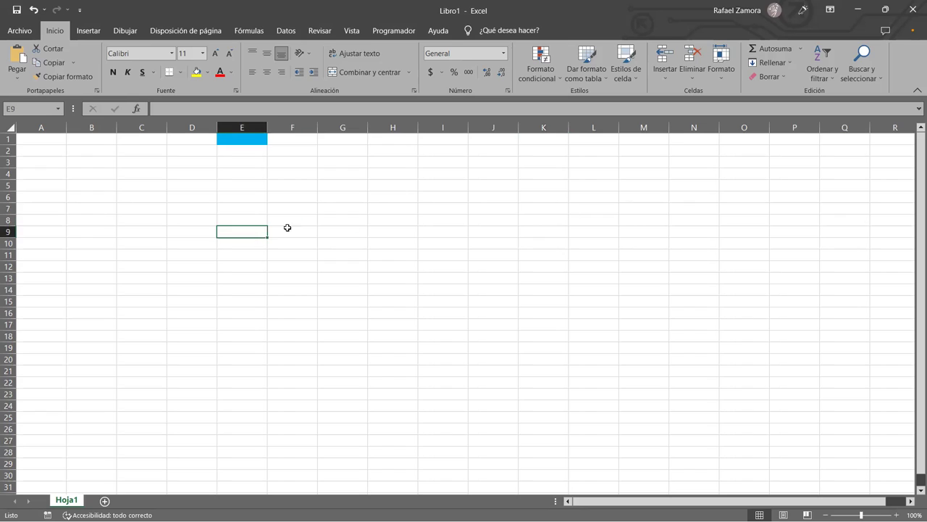
{"action": "left_click", "coordinate": [190, 210]}
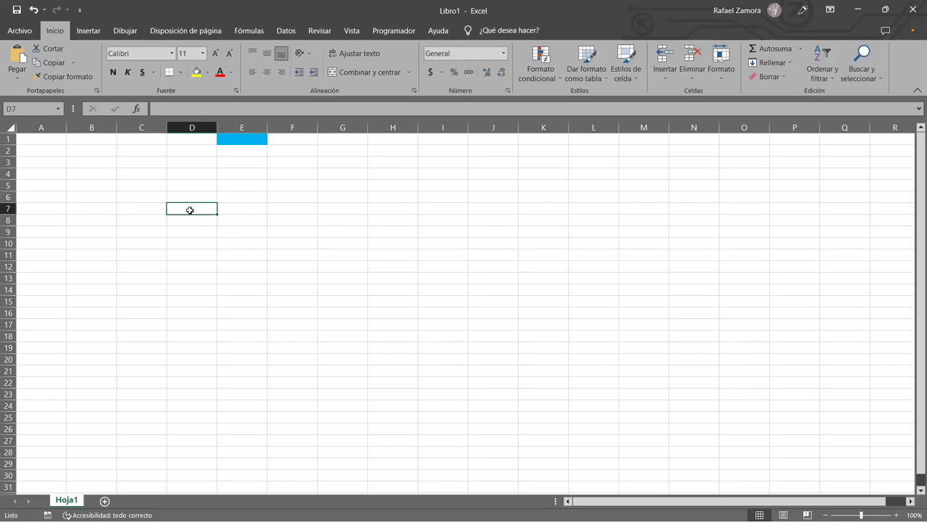
{"action": "left_click", "coordinate": [192, 241]}
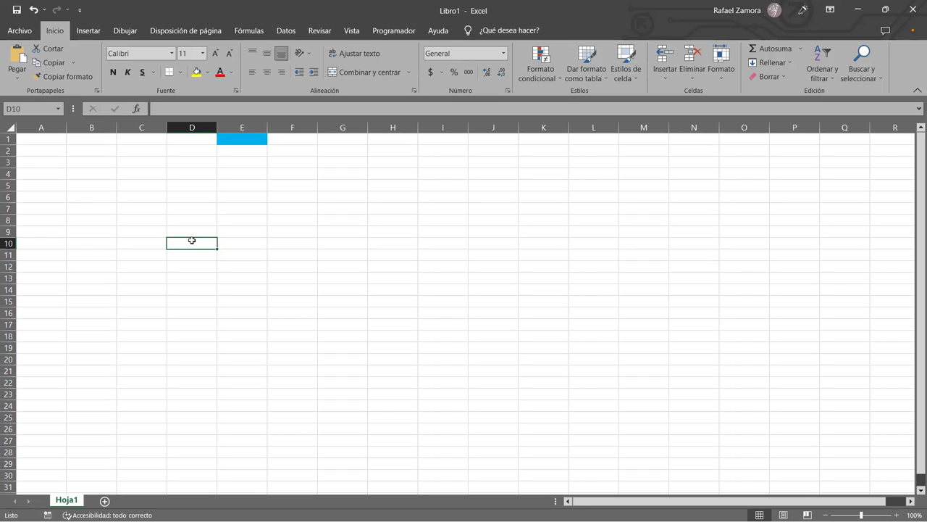
Enter Nombre, Apellido, Teléfono, DUI and Departamento down D10:D14, then select those five cells.
{"action": "type", "text": "Nombre"}
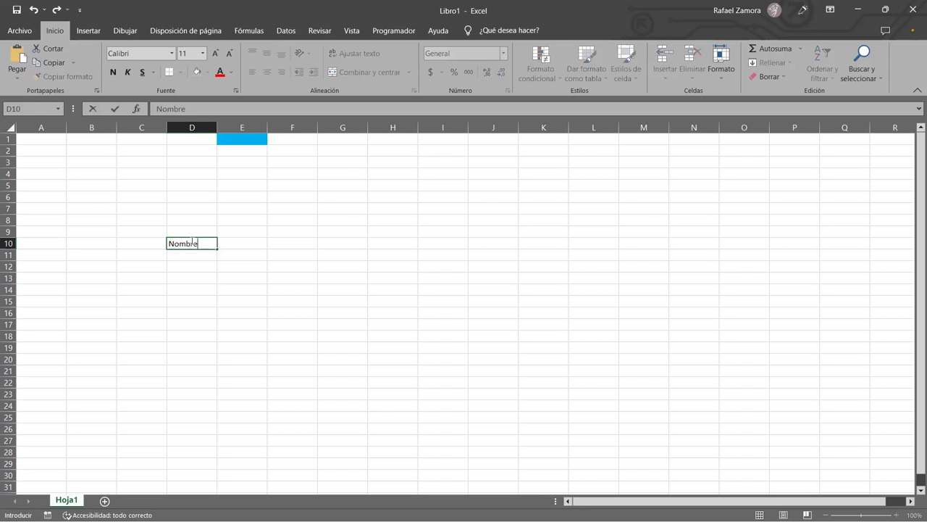
{"action": "key", "text": "Return"}
{"action": "type", "text": "Apellido"}
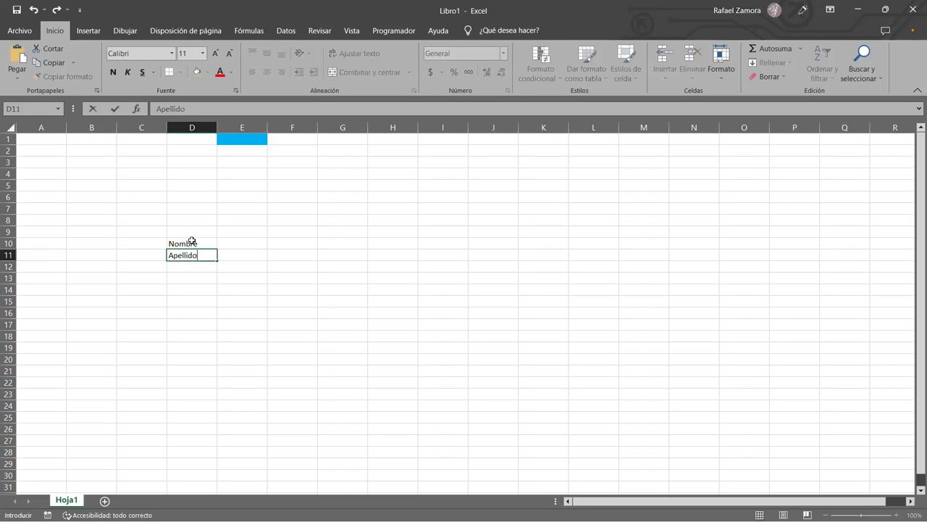
{"action": "key", "text": "Return"}
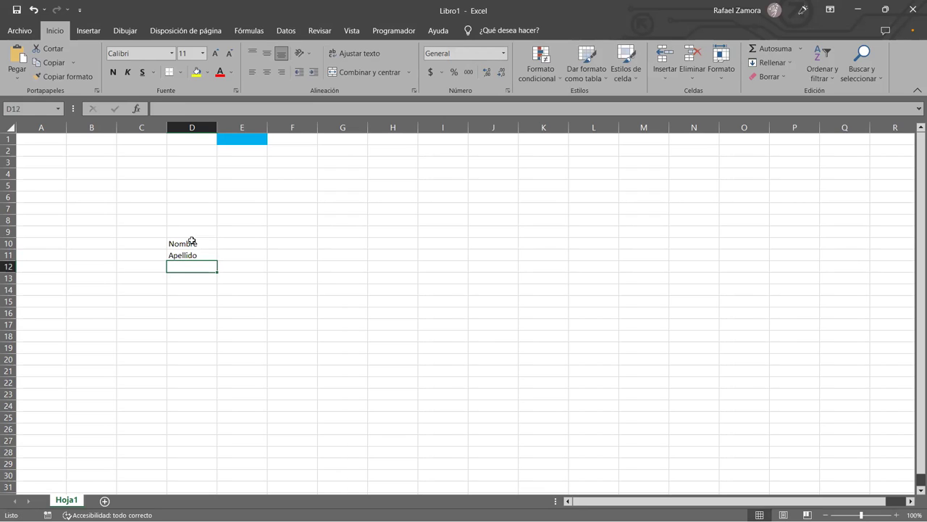
{"action": "type", "text": "TEléfono"}
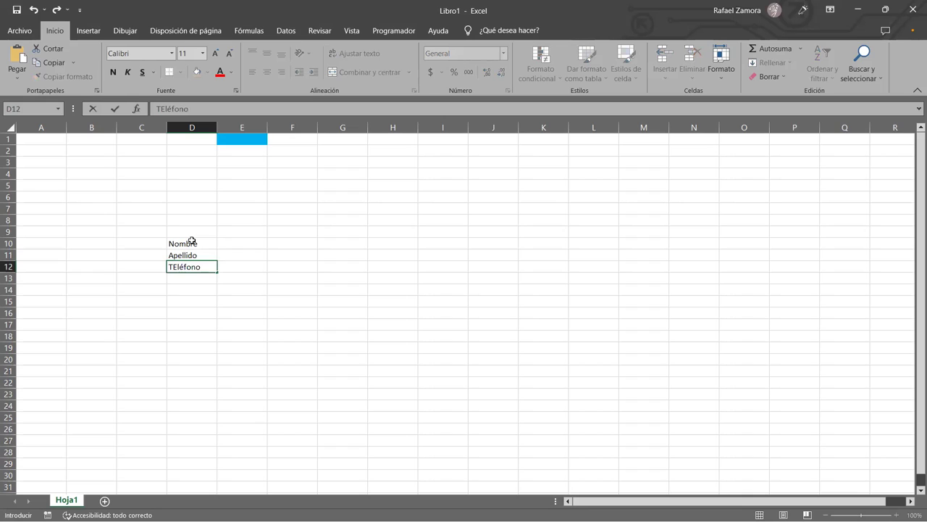
{"action": "key", "text": "Return"}
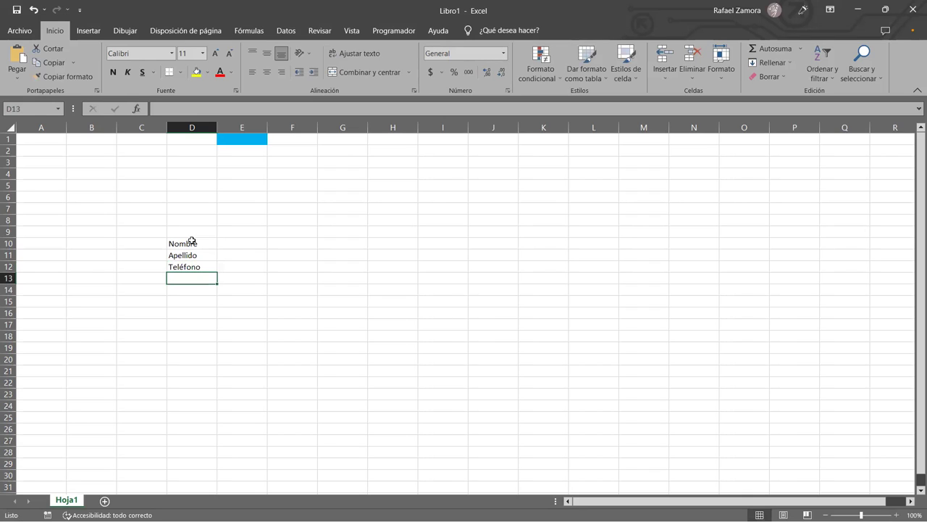
{"action": "type", "text": "DUI"}
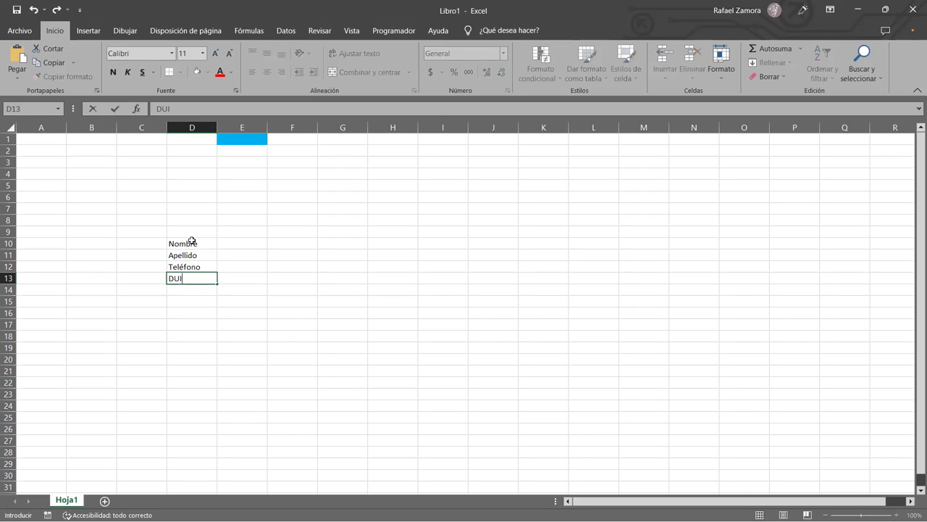
{"action": "key", "text": "Return"}
{"action": "type", "text": "DEpartamento"}
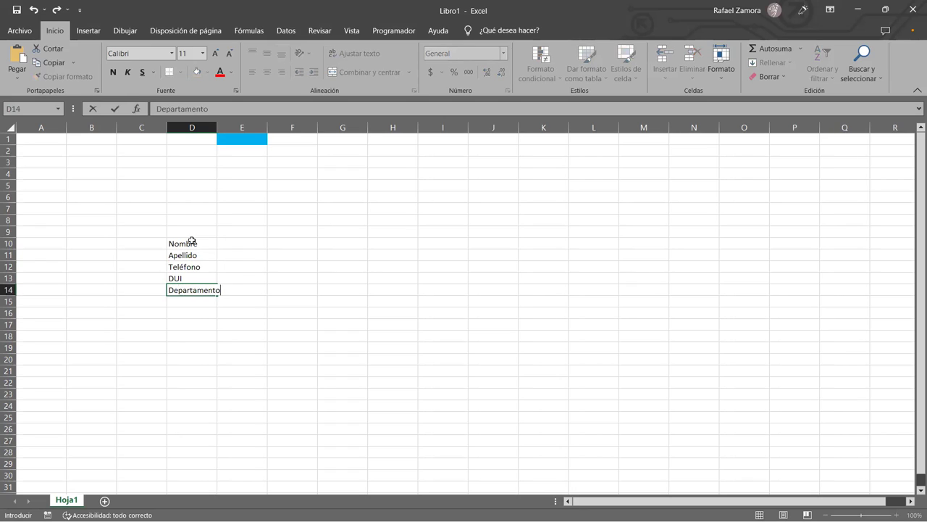
{"action": "key", "text": "Return"}
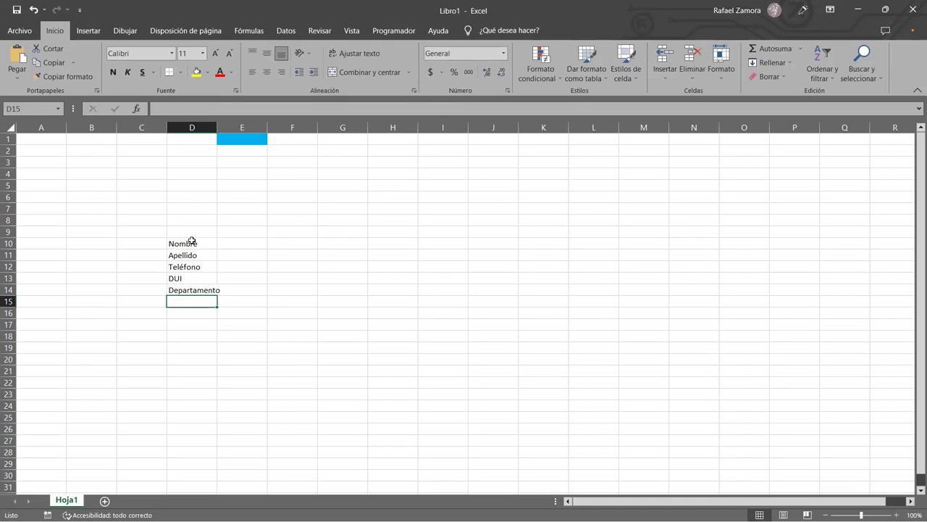
{"action": "left_click_drag", "start_coordinate": [195, 244], "coordinate": [195, 296]}
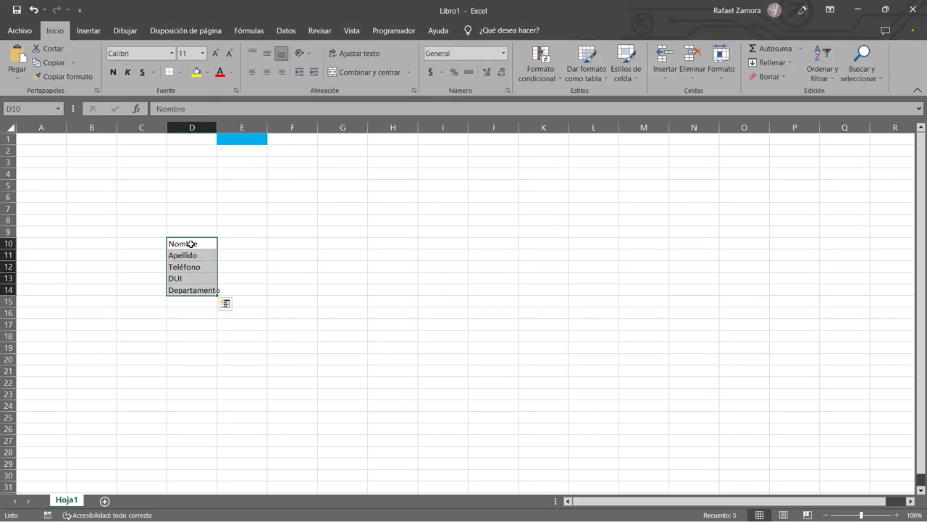
Give the label cells D10:D14 all borders and a light peach fill.
{"action": "key", "text": "Escape"}
{"action": "left_click", "coordinate": [183, 77]}
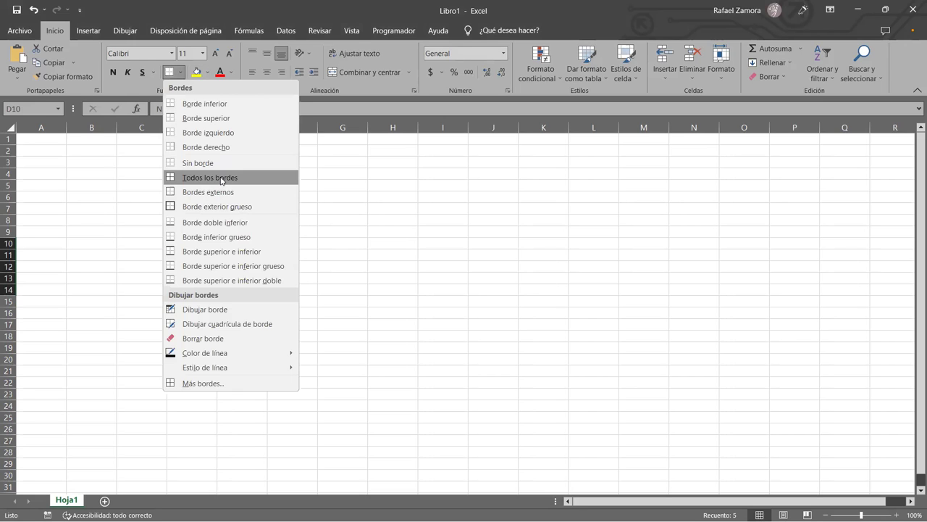
{"action": "left_click", "coordinate": [217, 176]}
{"action": "left_click", "coordinate": [206, 72]}
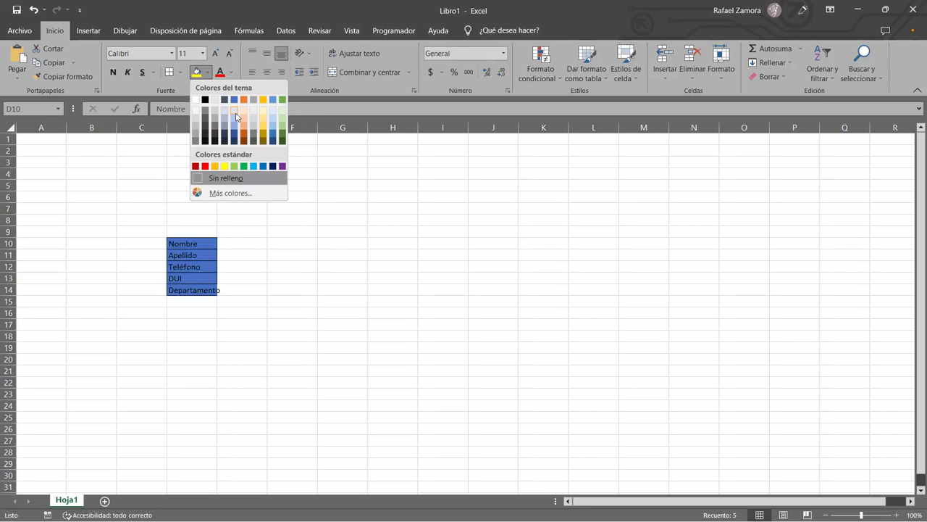
{"action": "left_click", "coordinate": [244, 113]}
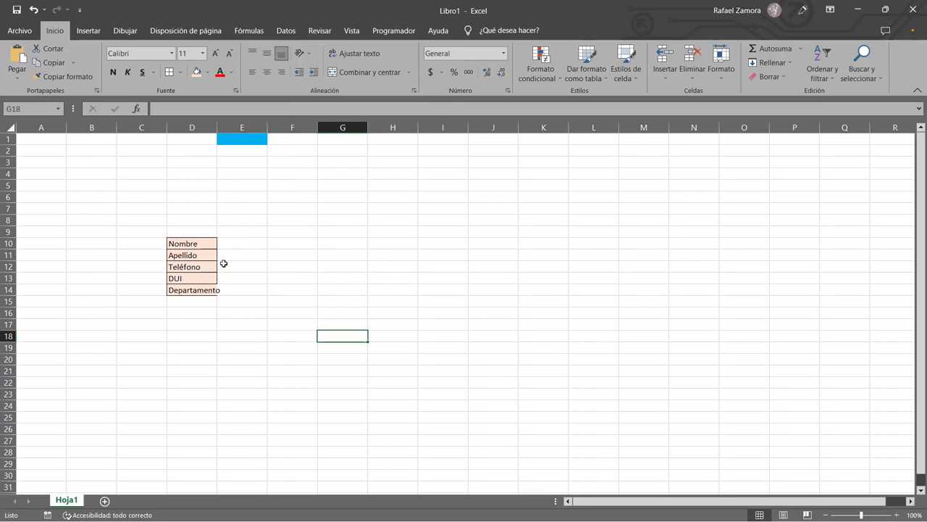
Add borders to the entry cells E10:E14.
{"action": "left_click_drag", "start_coordinate": [208, 243], "coordinate": [202, 290]}
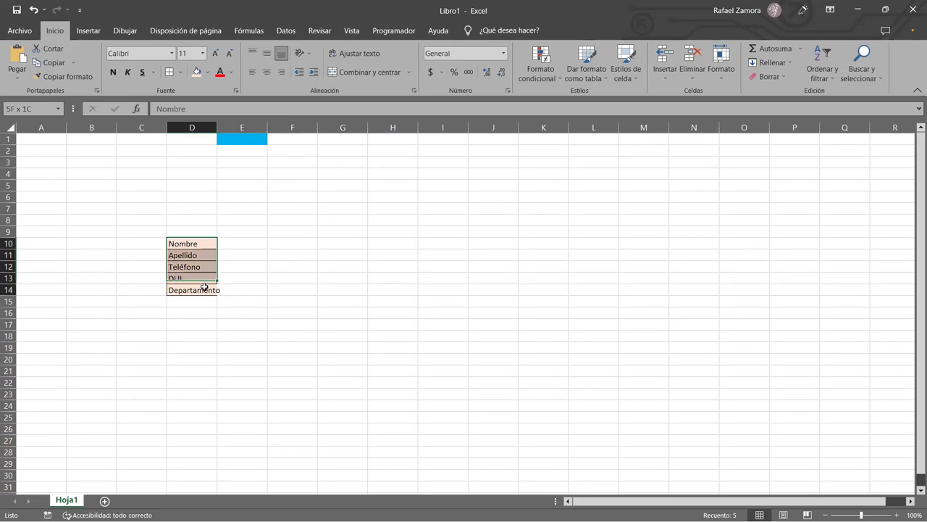
{"action": "left_click_drag", "start_coordinate": [221, 245], "coordinate": [227, 290]}
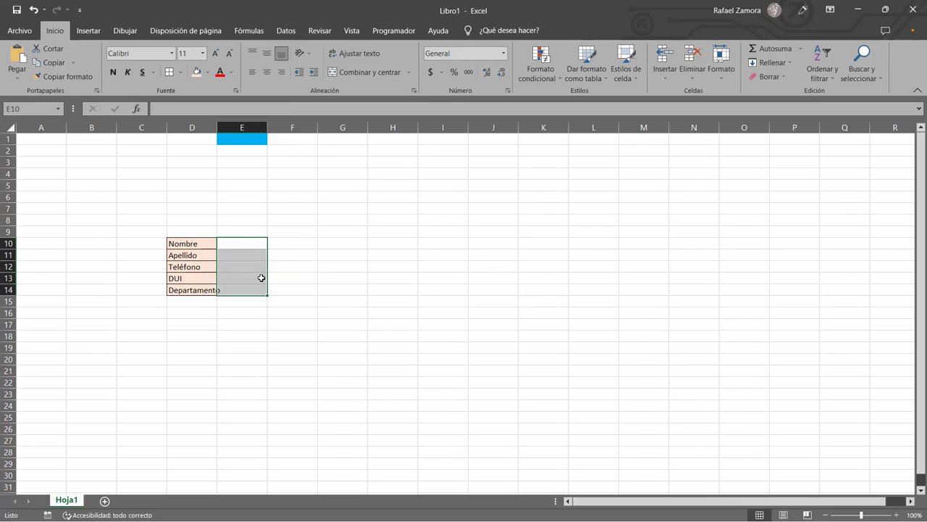
{"action": "left_click", "coordinate": [166, 74]}
{"action": "left_click", "coordinate": [239, 301]}
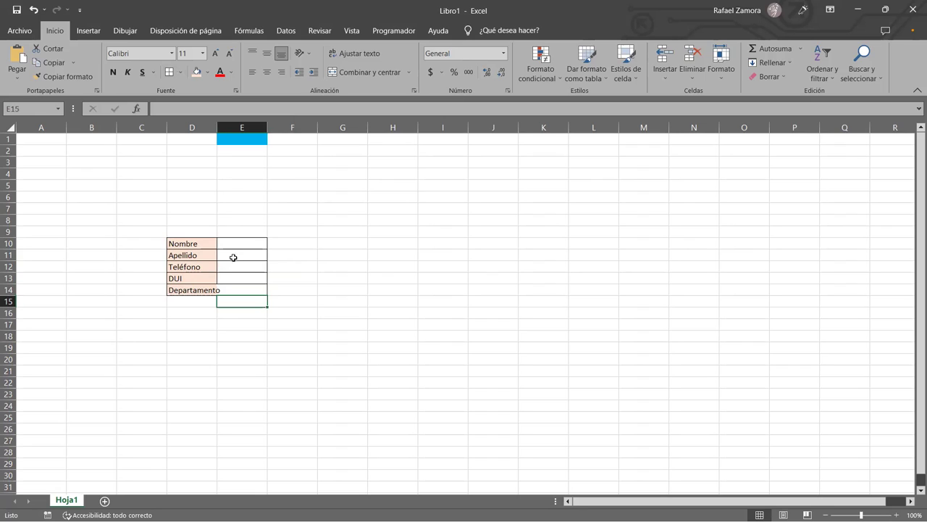
Select the D10:E14 form, clear it from the sheet, and return to D10.
{"action": "left_click", "coordinate": [227, 246]}
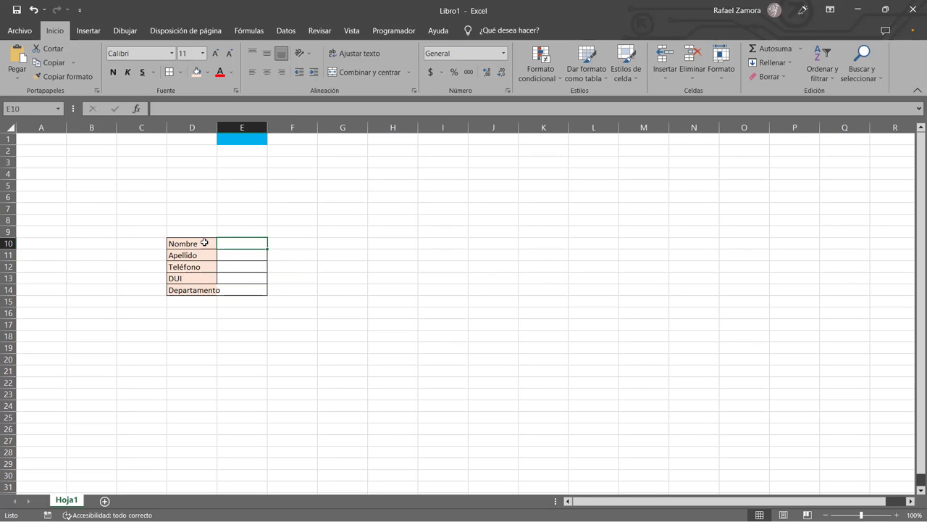
{"action": "left_click_drag", "start_coordinate": [205, 244], "coordinate": [239, 293]}
{"action": "left_click", "coordinate": [239, 292]}
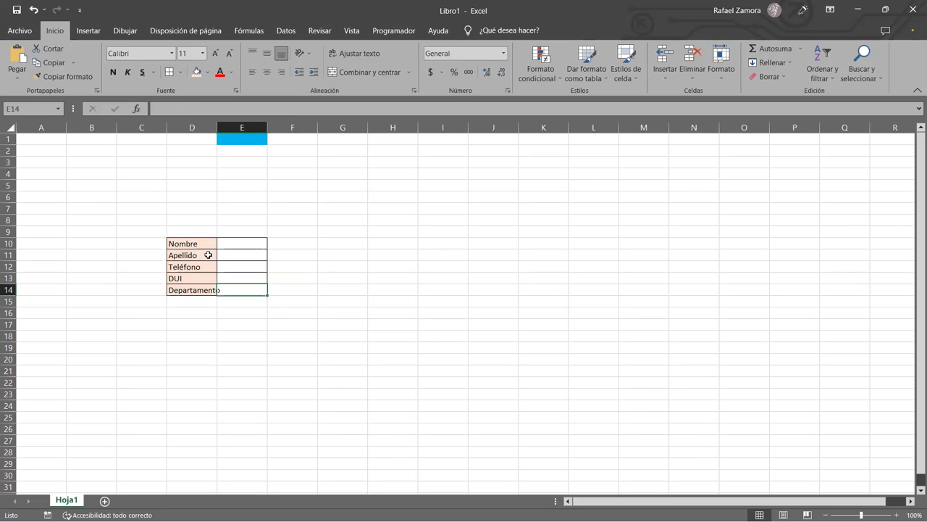
{"action": "mouse_move", "coordinate": [192, 220]}
{"action": "left_mouse_down"}
{"action": "mouse_move", "coordinate": [262, 228]}
{"action": "mouse_move", "coordinate": [265, 316]}
{"action": "left_mouse_up"}
{"action": "left_click", "coordinate": [193, 241]}
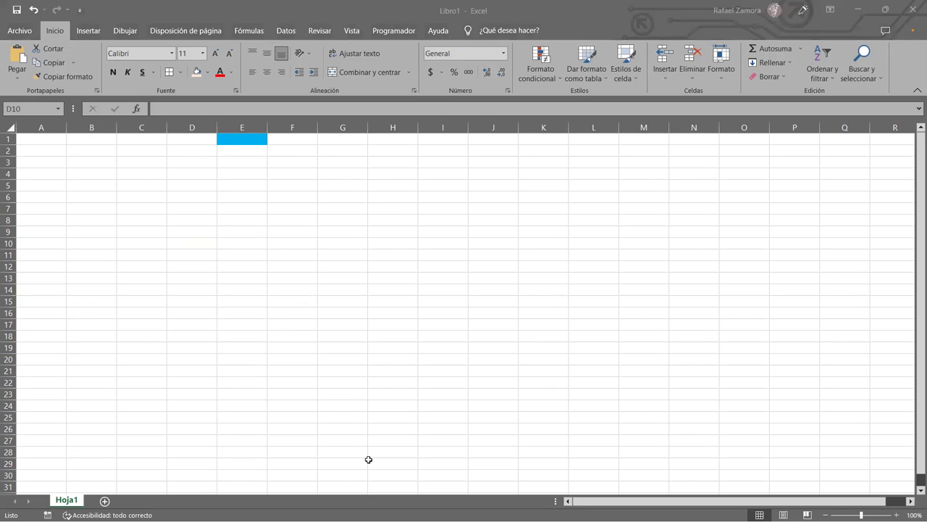
{"action": "left_click", "coordinate": [205, 242]}
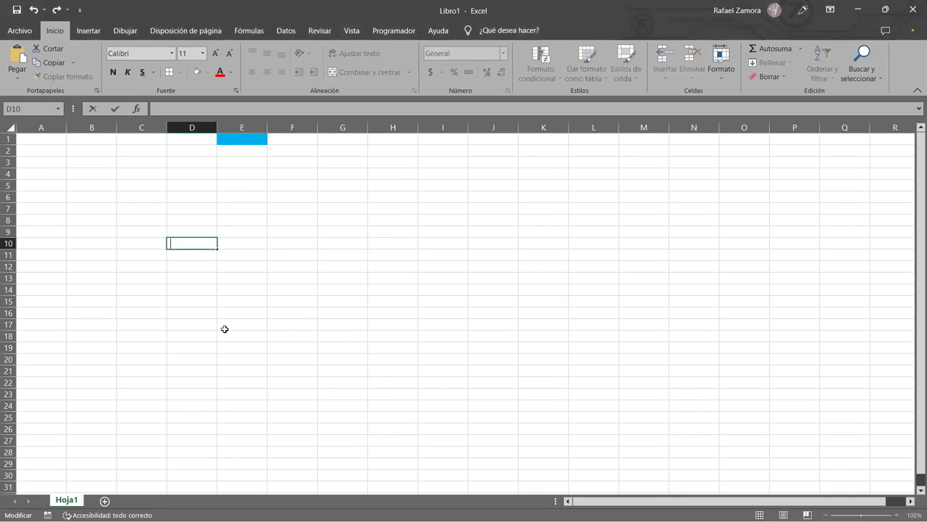
{"action": "left_click_drag", "start_coordinate": [224, 327], "coordinate": [226, 313]}
{"action": "left_click", "coordinate": [196, 243]}
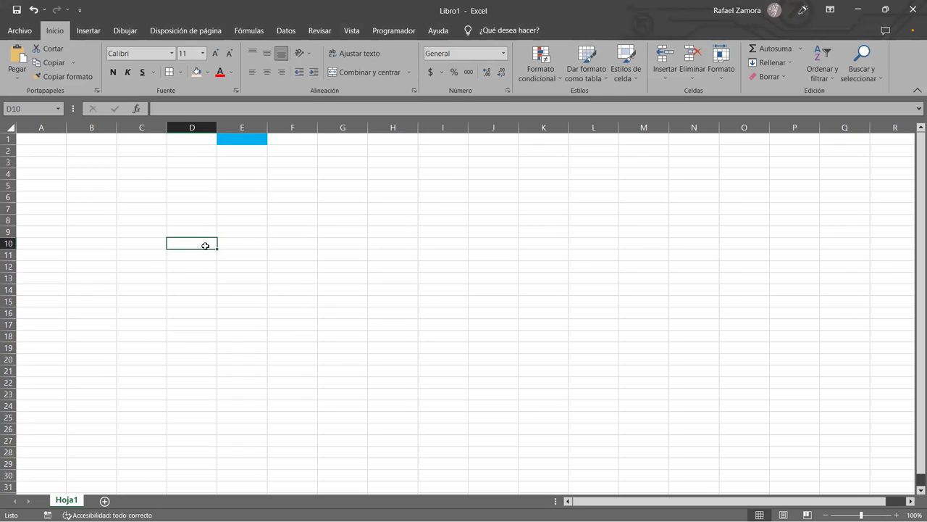
Show the Vista tab's Macros list with Ver macros, Grabar macro and Usar referencias relativas.
{"action": "left_click", "coordinate": [351, 32]}
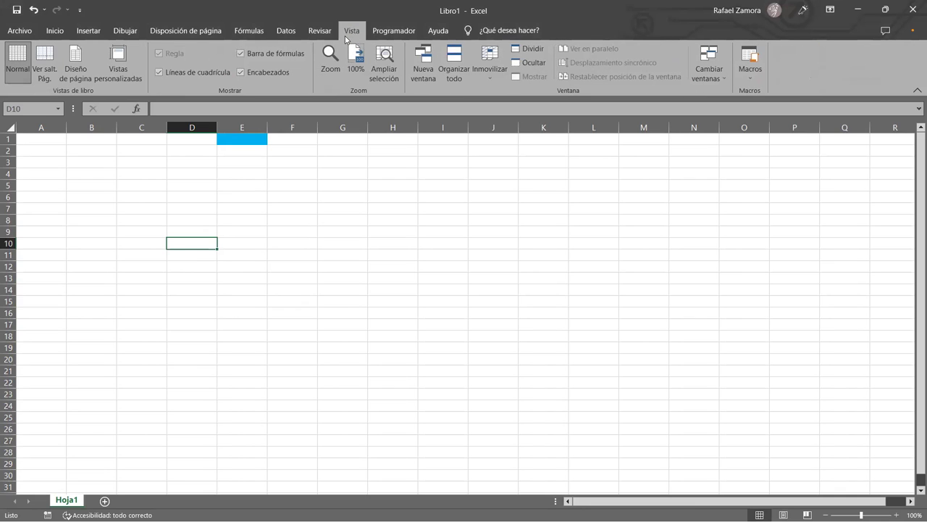
{"action": "left_click", "coordinate": [757, 81]}
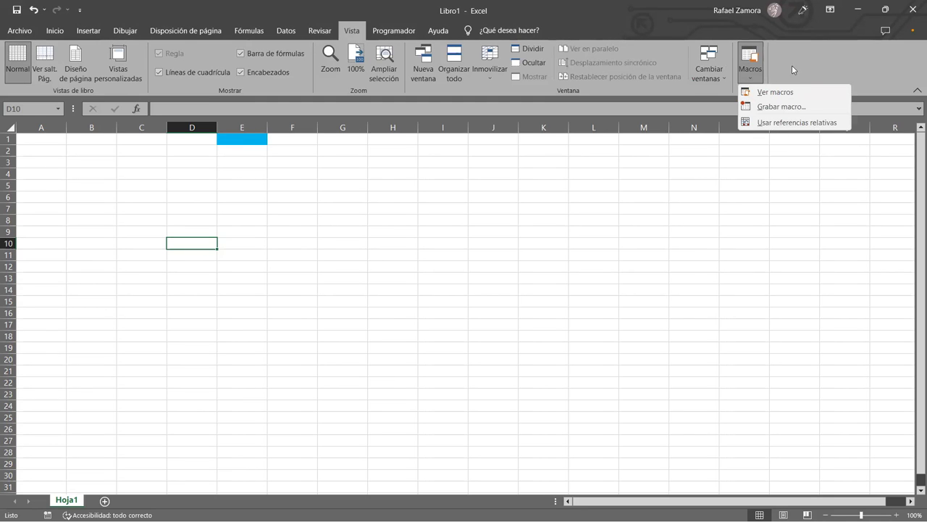
{"action": "left_click", "coordinate": [392, 11]}
{"action": "left_click", "coordinate": [393, 30]}
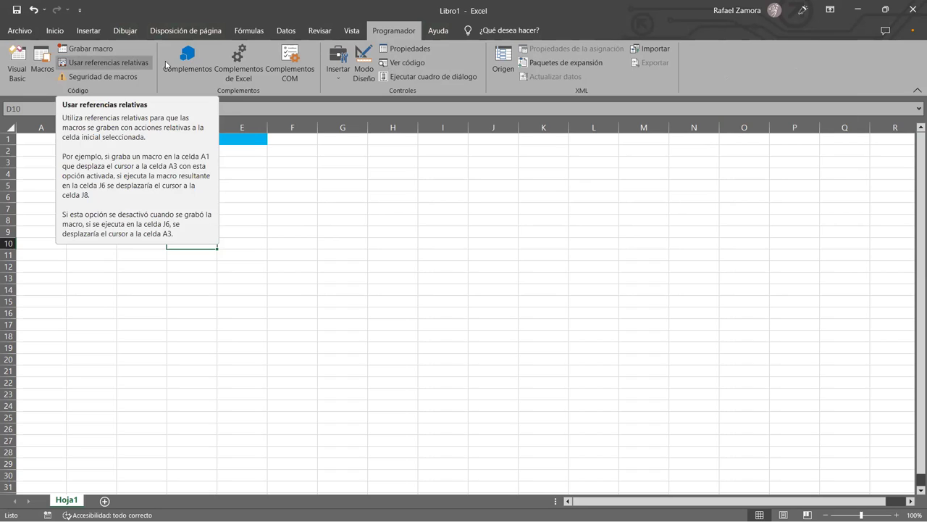
{"action": "left_click", "coordinate": [352, 30]}
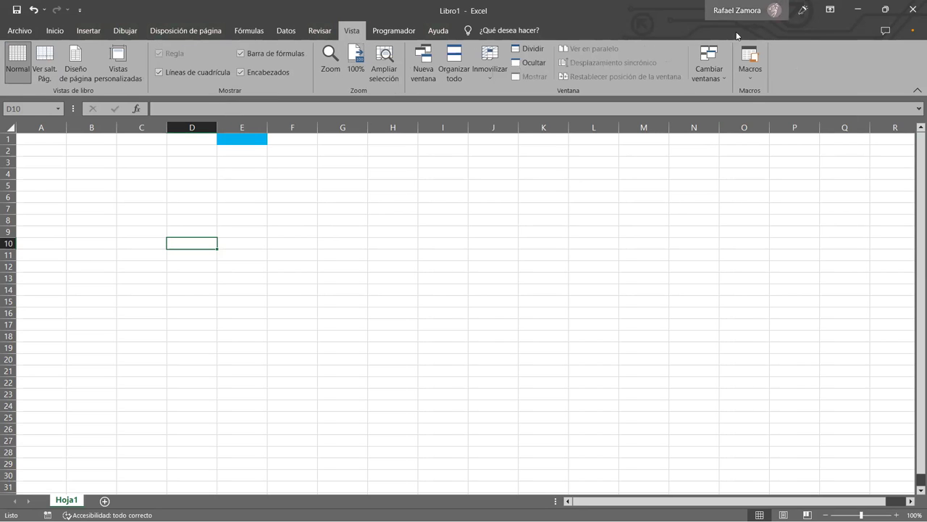
{"action": "left_click", "coordinate": [752, 76]}
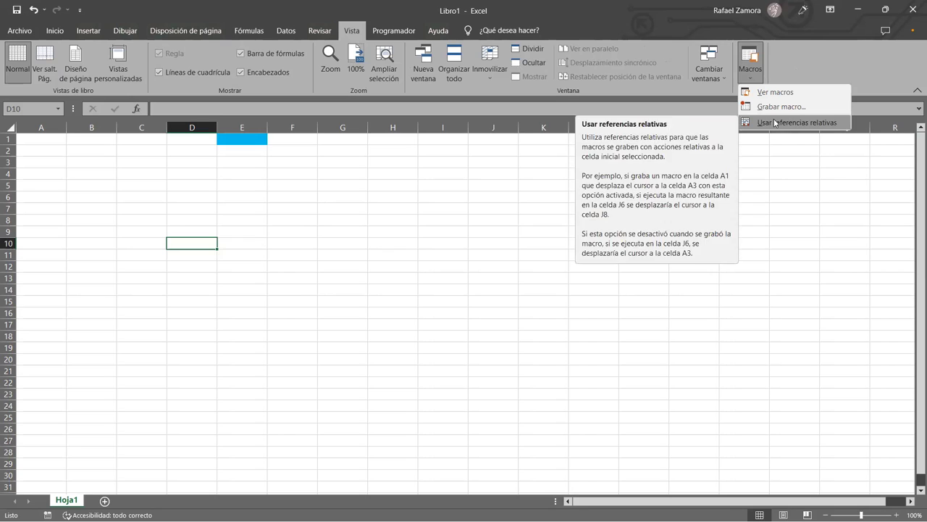
{"action": "left_click", "coordinate": [775, 123]}
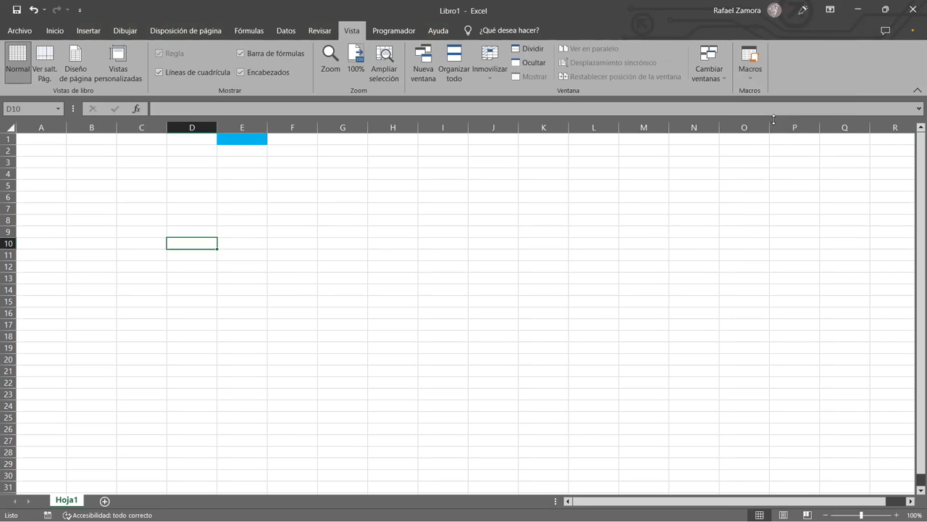
{"action": "left_click", "coordinate": [756, 81]}
{"action": "mouse_move", "coordinate": [795, 123]}
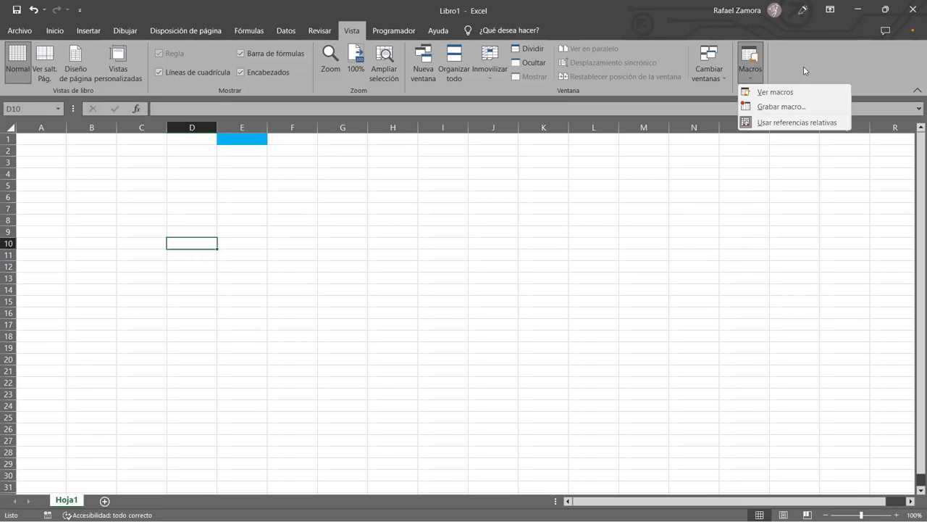
Enable Usar referencias relativas, then open Grabar macro from the Programador tab.
{"action": "left_click", "coordinate": [755, 77]}
{"action": "left_click", "coordinate": [756, 78]}
{"action": "left_click", "coordinate": [797, 125]}
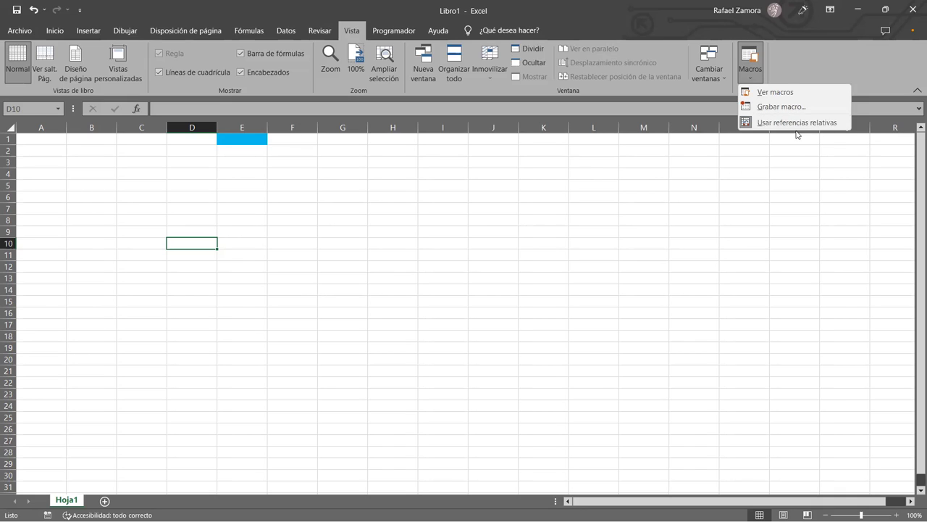
{"action": "left_click", "coordinate": [823, 58]}
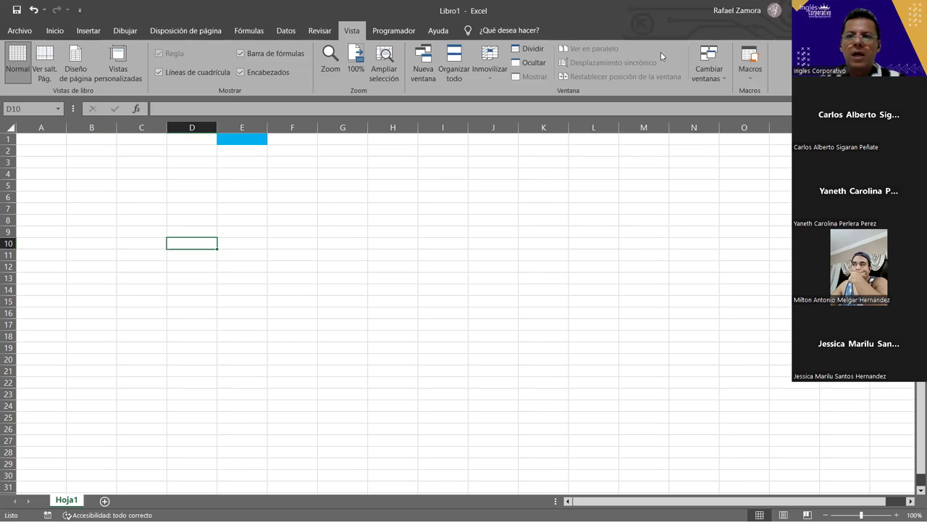
{"action": "left_click", "coordinate": [384, 30]}
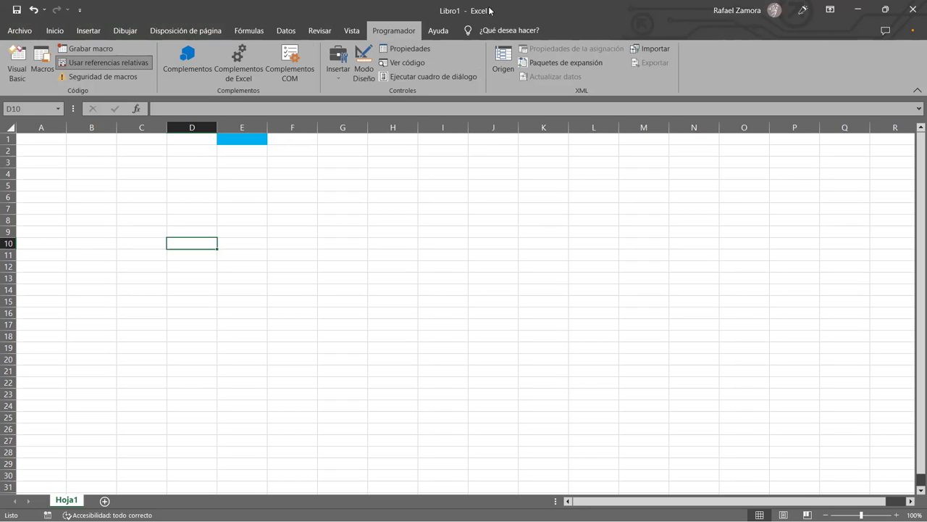
{"action": "left_click", "coordinate": [48, 514]}
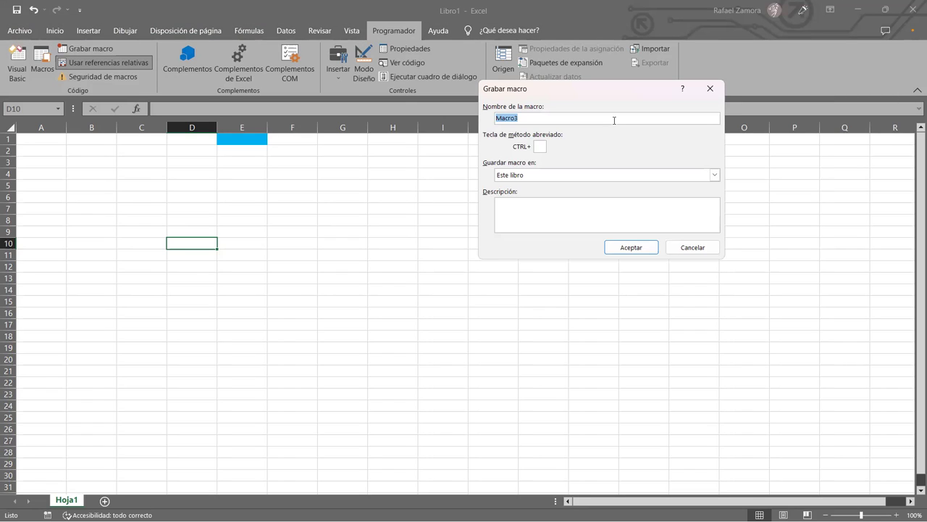
Name the macro Tabla with shortcut Ctrl+Shift+C, described 'Macro para crear un cuadro de datos', and start recording.
{"action": "type", "text": "Tabla"}
{"action": "type", "text": "C"}
{"action": "left_click", "coordinate": [649, 208]}
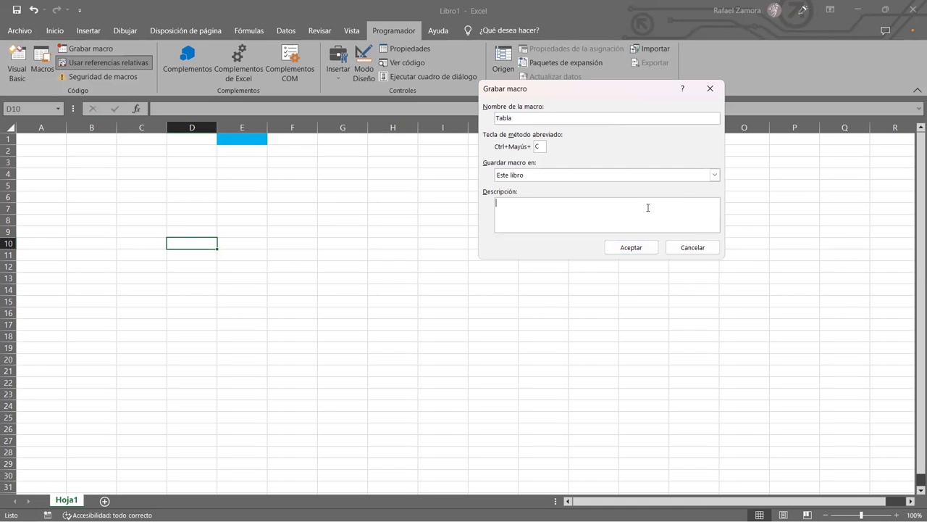
{"action": "type", "text": "Macro para crear una tabla"}
{"action": "key", "text": "BackSpace"}
{"action": "key", "text": "BackSpace"}
{"action": "key", "text": "BackSpace"}
{"action": "key", "text": "BackSpace"}
{"action": "key", "text": "BackSpace"}
{"action": "key", "text": "BackSpace"}
{"action": "type", "text": "cuadro de datos"}
{"action": "left_click", "coordinate": [636, 248]}
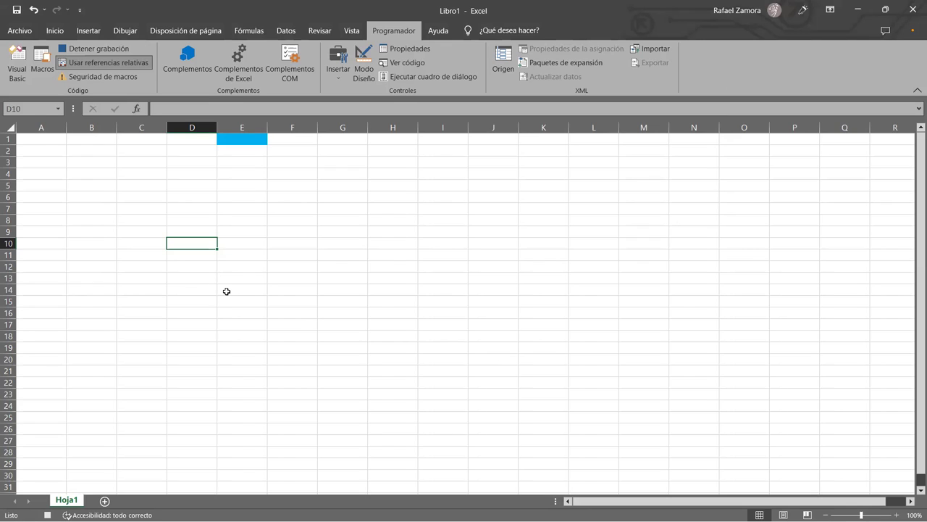
Type Nombre, Apellido, Teléfono, DUI and Depto. into D10:D14, then select D10:E14.
{"action": "type", "text": "Nombre"}
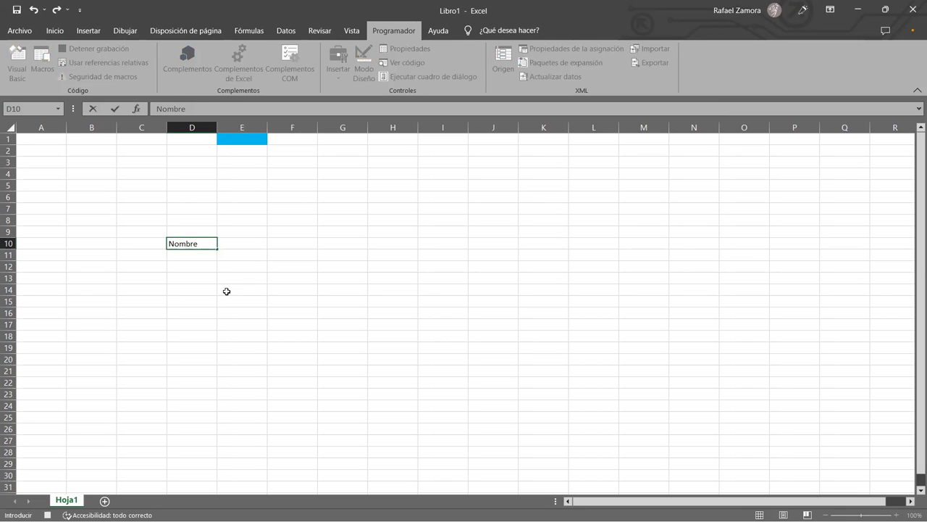
{"action": "key", "text": "Return"}
{"action": "type", "text": "A"}
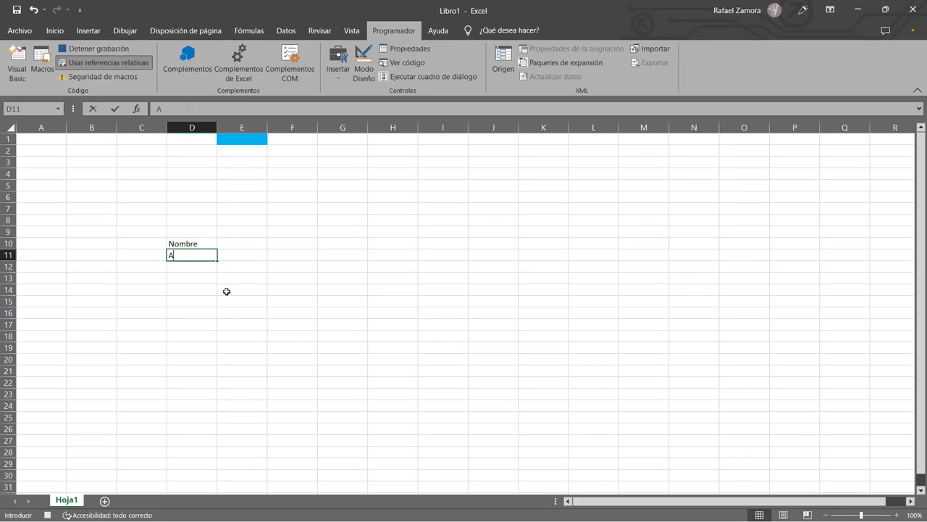
{"action": "type", "text": "pellido"}
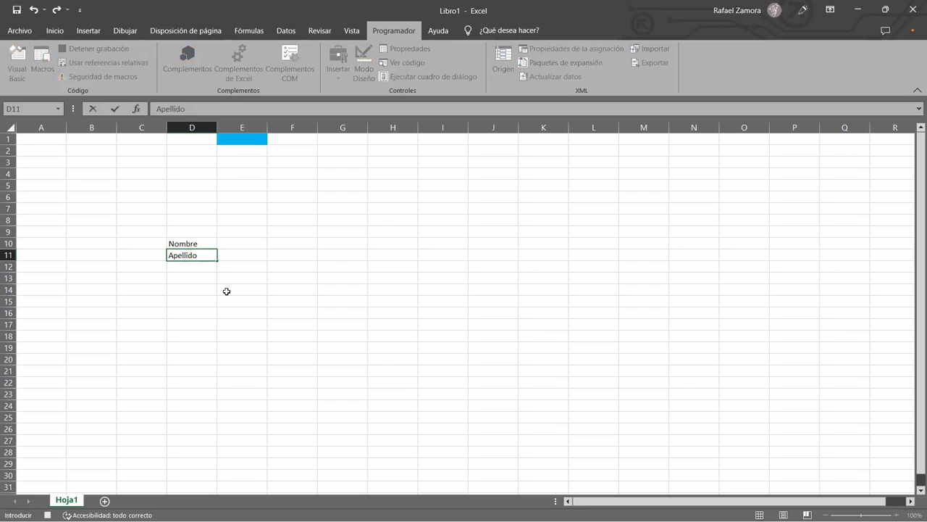
{"action": "key", "text": "Return"}
{"action": "type", "text": "Teléfono"}
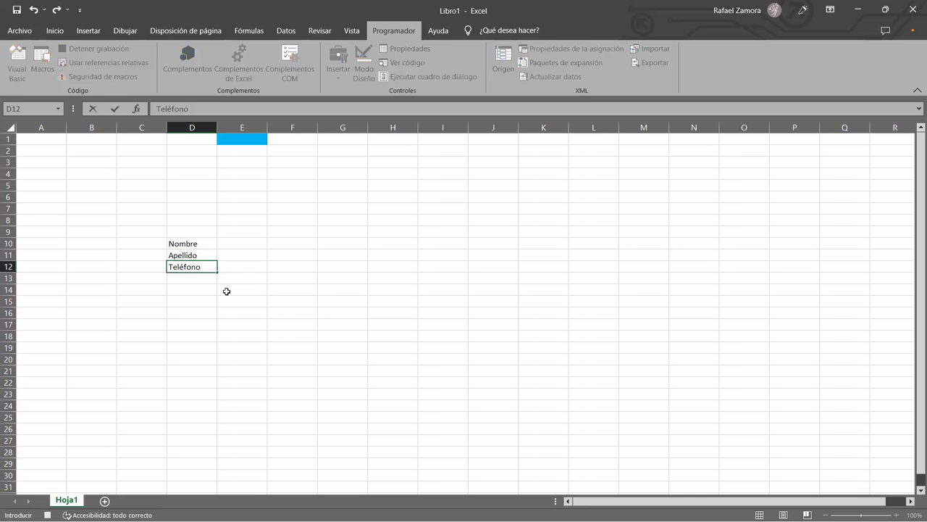
{"action": "key", "text": "Return"}
{"action": "type", "text": "DUI"}
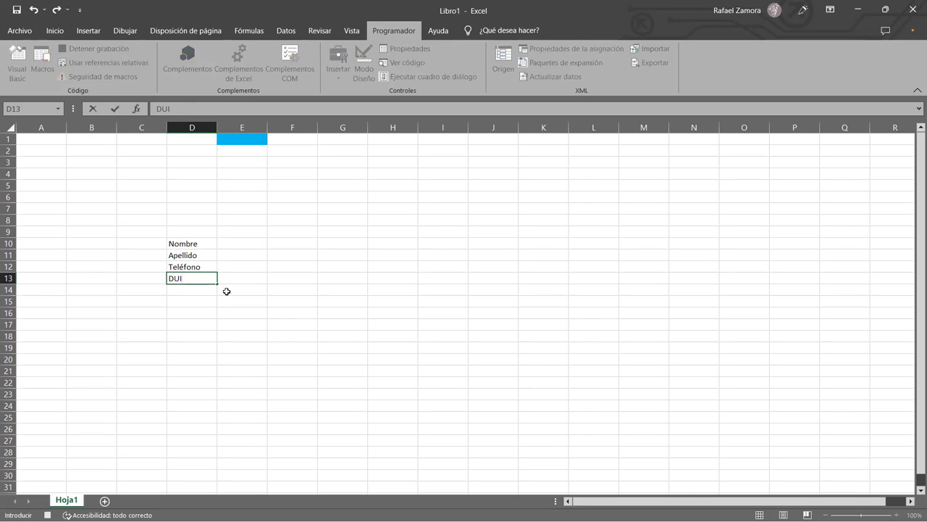
{"action": "key", "text": "Return"}
{"action": "type", "text": "Depto"}
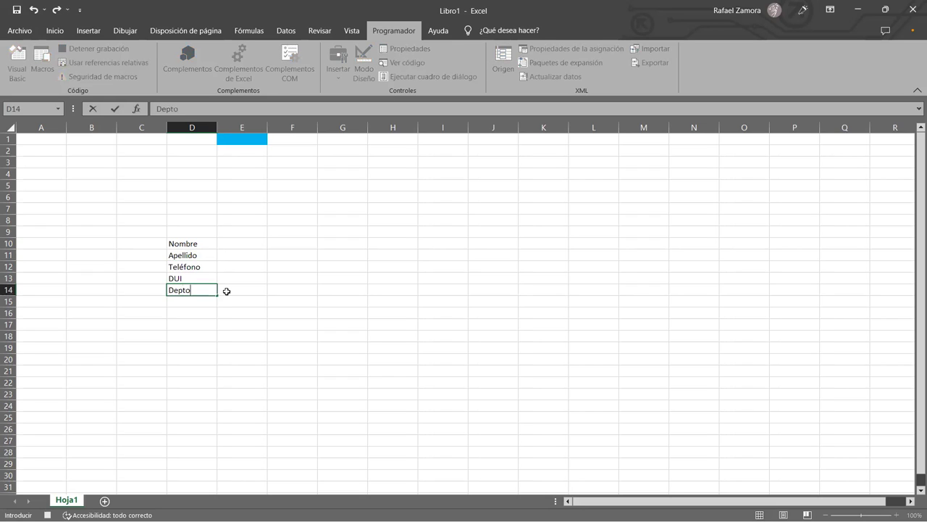
{"action": "type", "text": "."}
{"action": "left_click_drag", "start_coordinate": [196, 244], "coordinate": [238, 292]}
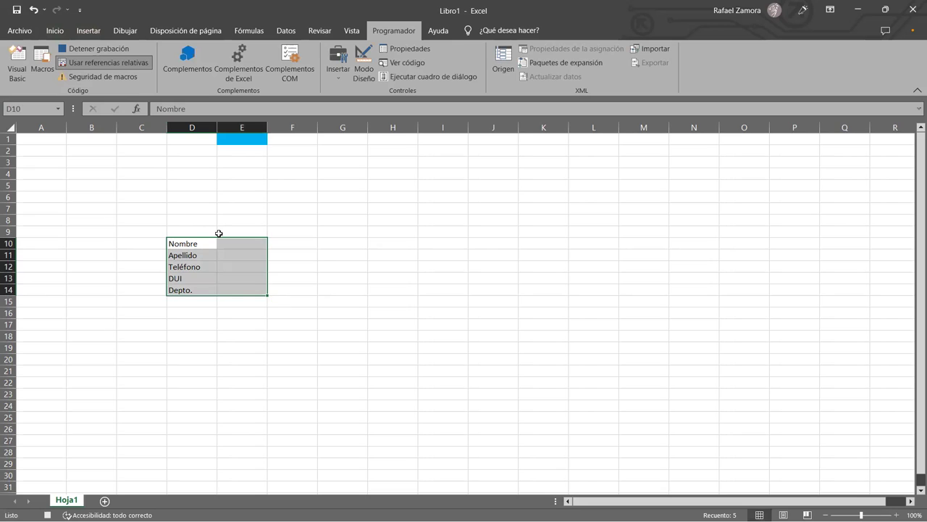
Apply Contorno and Interior borders to D10:E14 via Format Cells.
{"action": "key", "text": "ctrl+1"}
{"action": "left_click", "coordinate": [580, 49]}
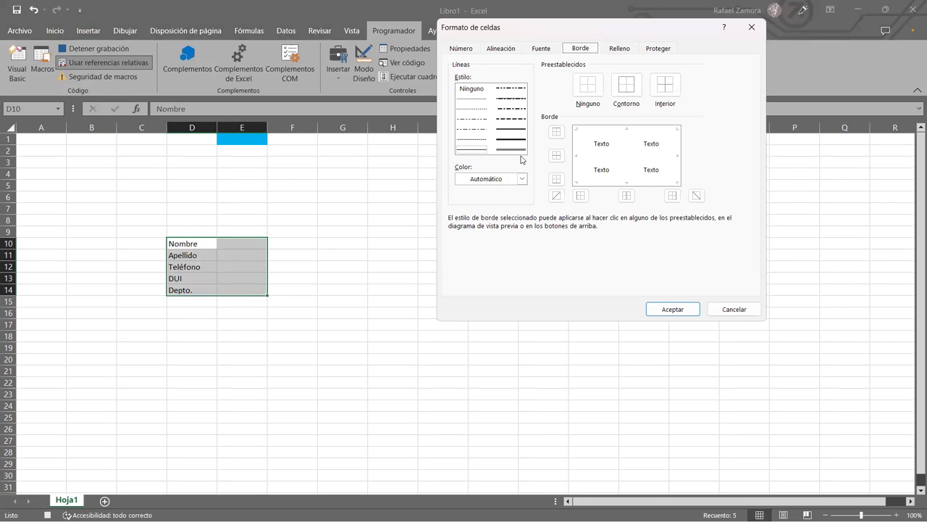
{"action": "left_click", "coordinate": [622, 99]}
{"action": "left_click", "coordinate": [664, 86]}
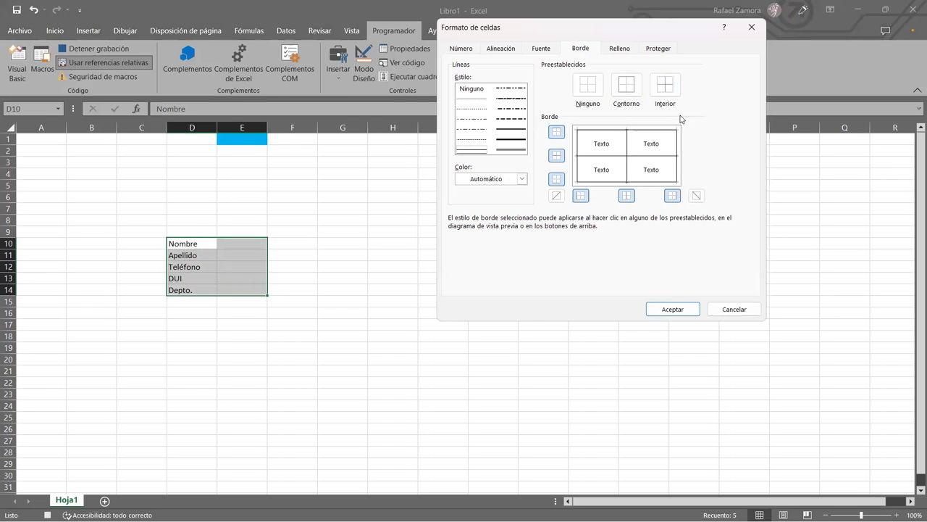
{"action": "left_click", "coordinate": [673, 309]}
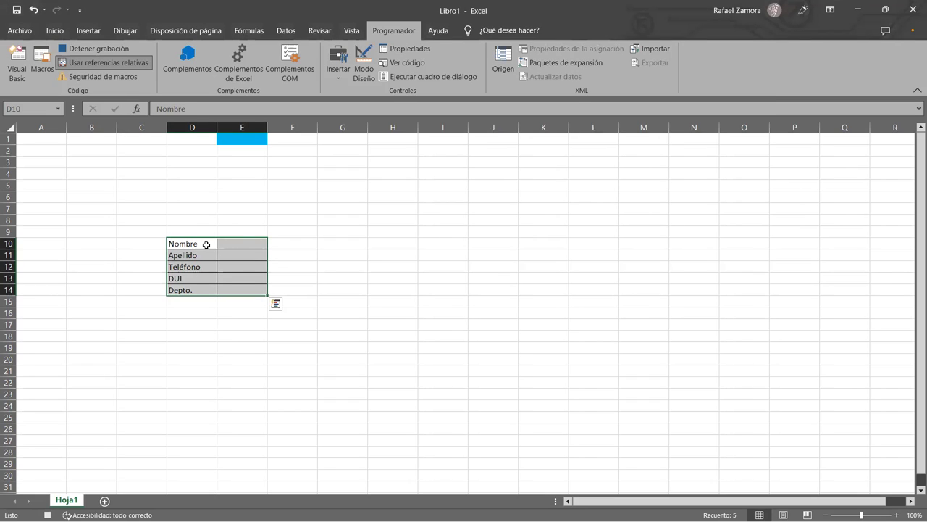
{"action": "left_click_drag", "start_coordinate": [207, 244], "coordinate": [201, 289]}
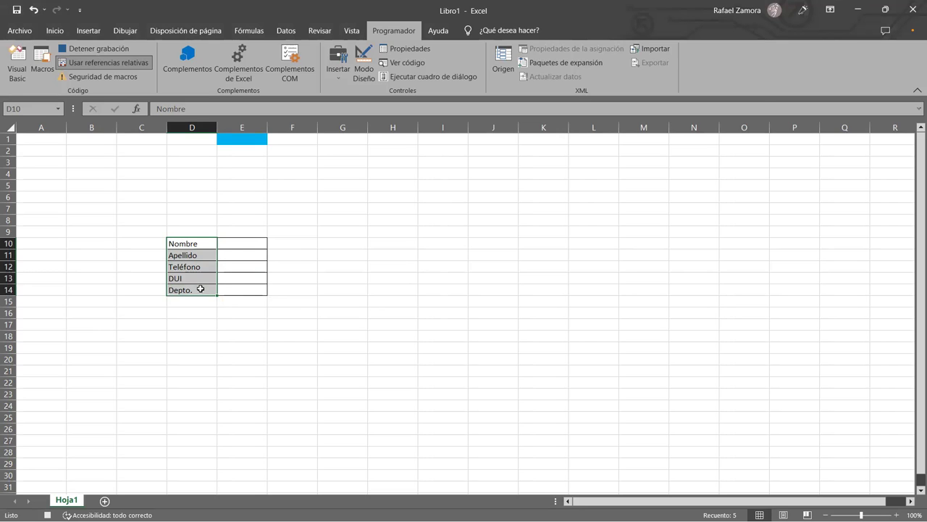
Format D10:D14 with a light peach fill and bold text, ending on cell E10.
{"action": "key", "text": "ctrl+1"}
{"action": "left_click", "coordinate": [619, 48]}
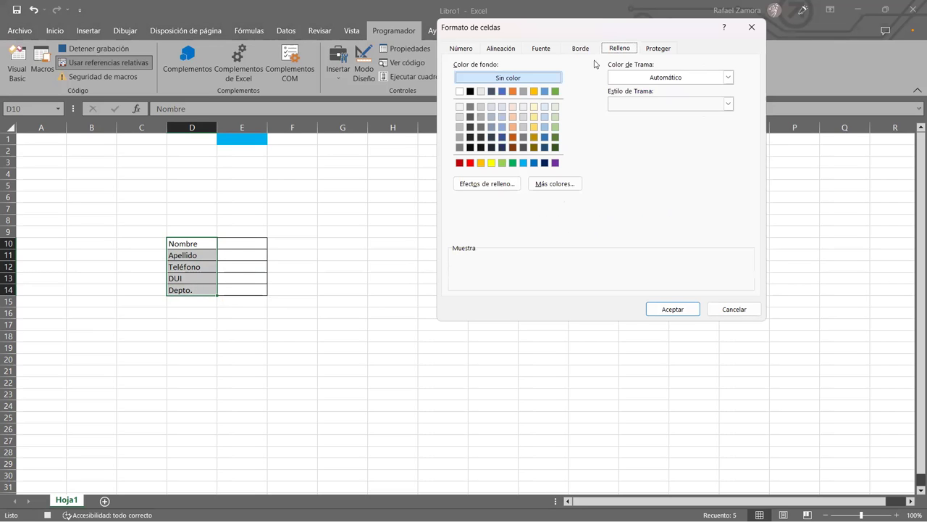
{"action": "left_click", "coordinate": [513, 108]}
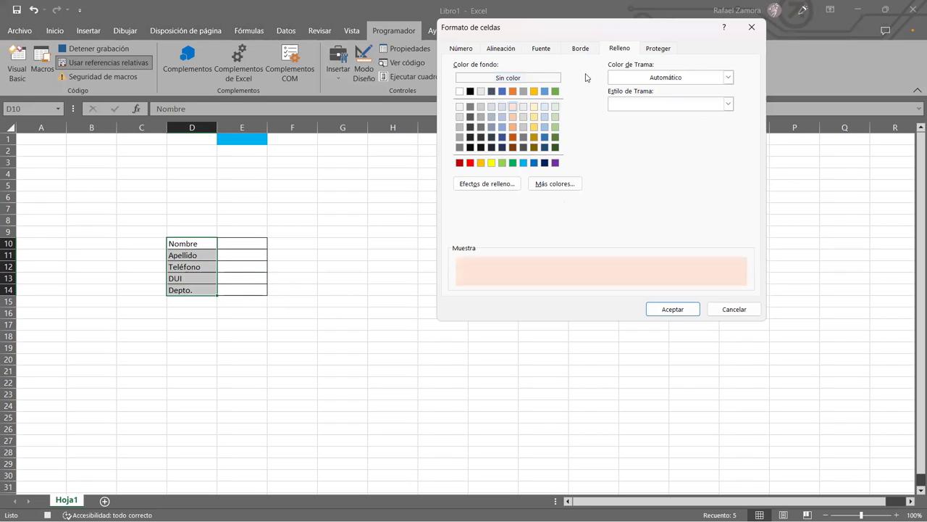
{"action": "left_click", "coordinate": [544, 49]}
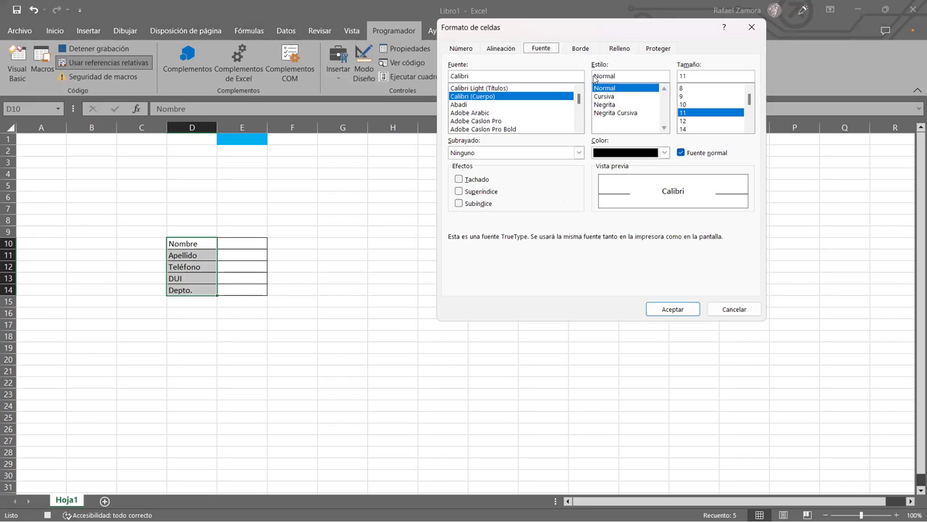
{"action": "left_click", "coordinate": [616, 106]}
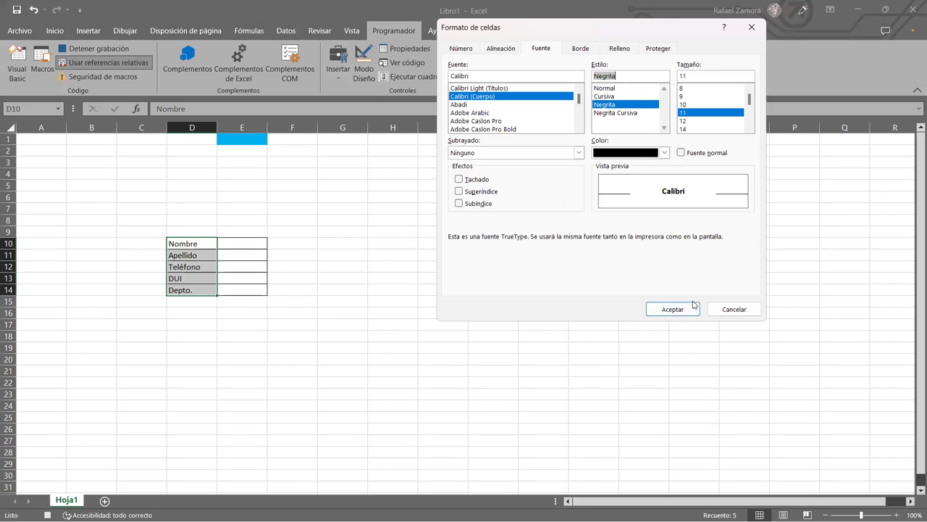
{"action": "left_click", "coordinate": [668, 309]}
{"action": "key", "text": "Return"}
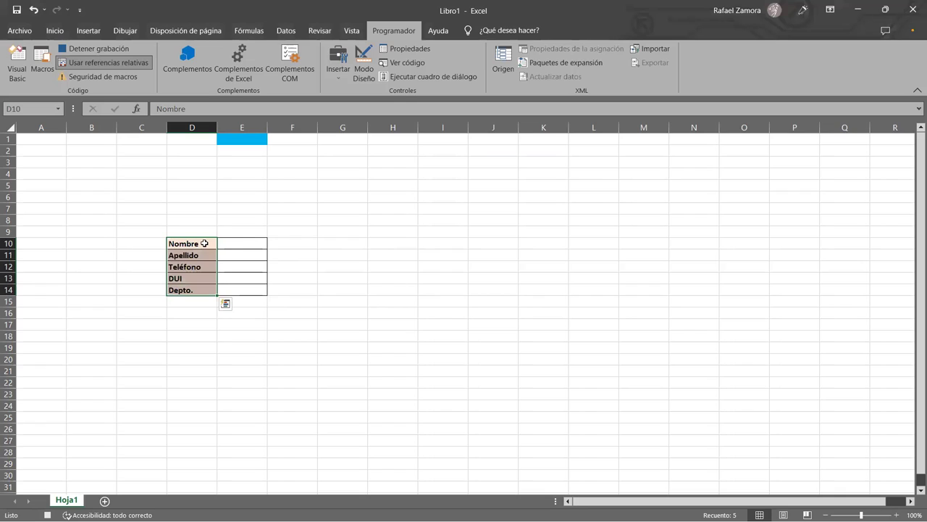
{"action": "left_click", "coordinate": [240, 244]}
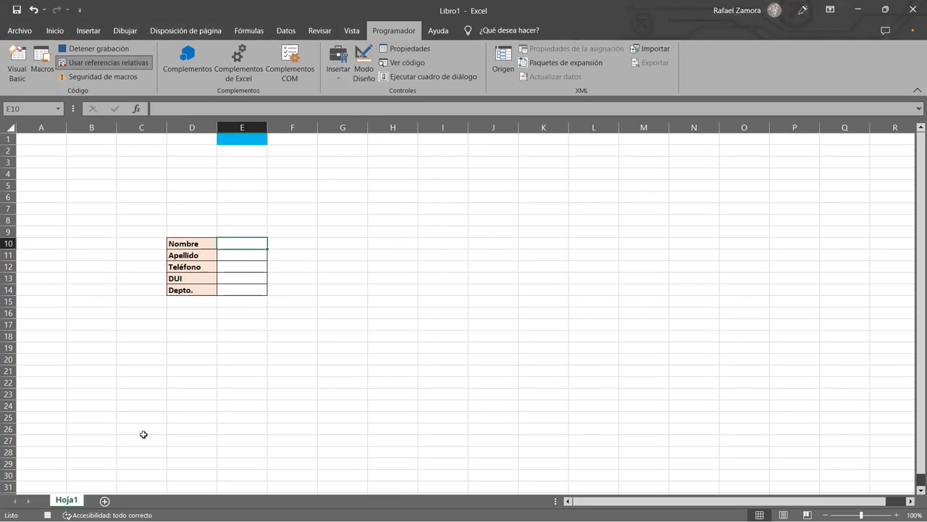
Stop recording Tabla, clear the Nombre–Depto. table off the sheet, and select D10.
{"action": "left_click", "coordinate": [47, 514]}
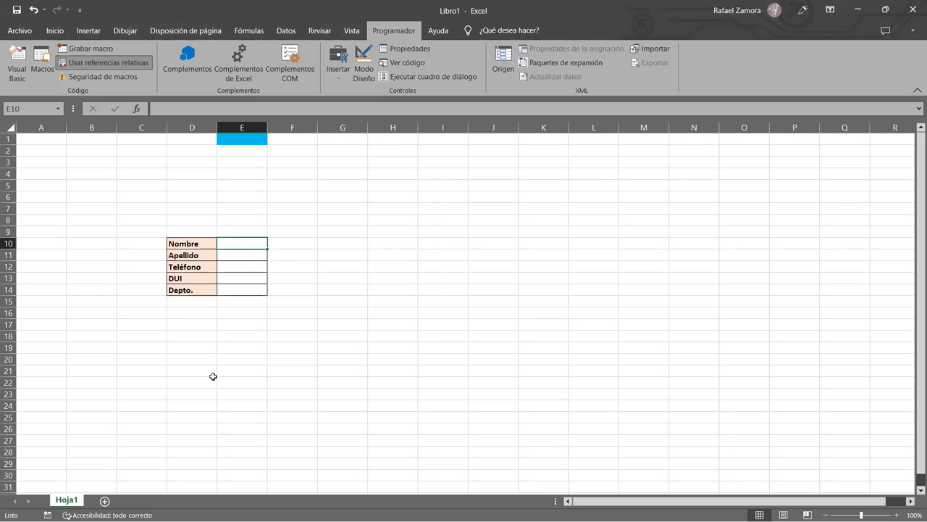
{"action": "mouse_move", "coordinate": [203, 315]}
{"action": "left_mouse_down"}
{"action": "mouse_move", "coordinate": [265, 322]}
{"action": "mouse_move", "coordinate": [314, 246]}
{"action": "left_mouse_up"}
{"action": "left_click", "coordinate": [373, 273]}
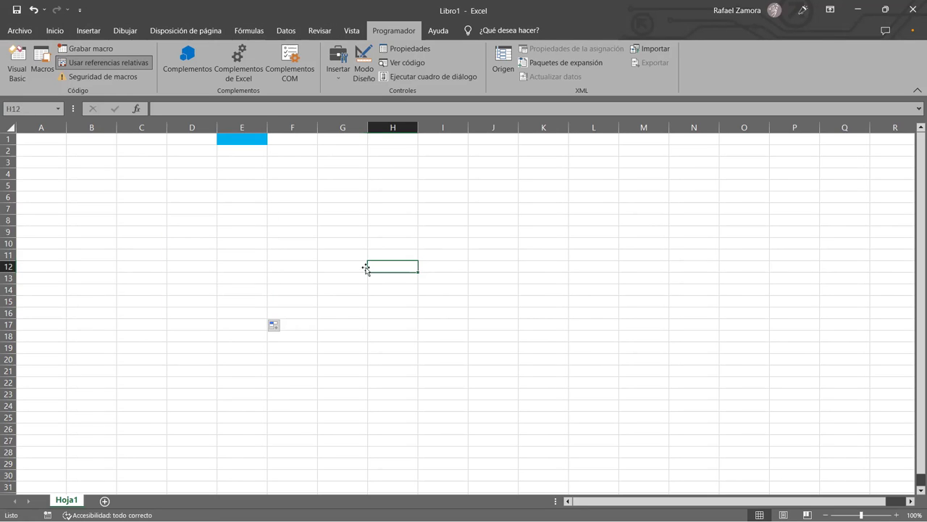
{"action": "left_click", "coordinate": [199, 231]}
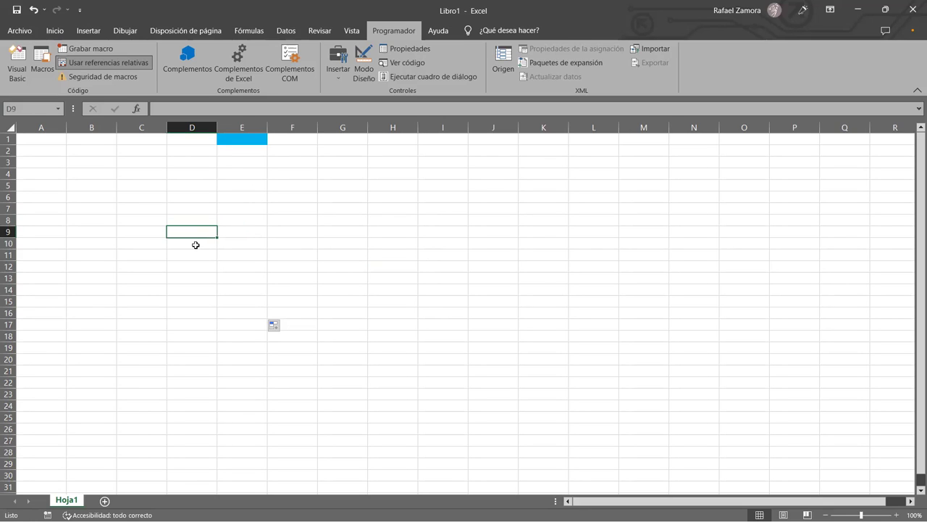
{"action": "left_click", "coordinate": [195, 244]}
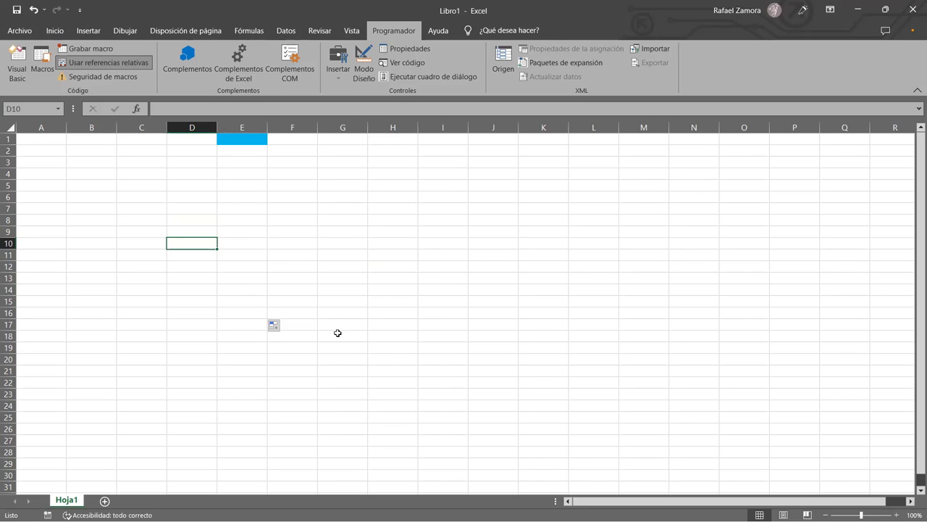
Run the Tabla macro at D10, H3, H15, K8 and N3 to build five form tables.
{"action": "key", "text": "ctrl+shift+a"}
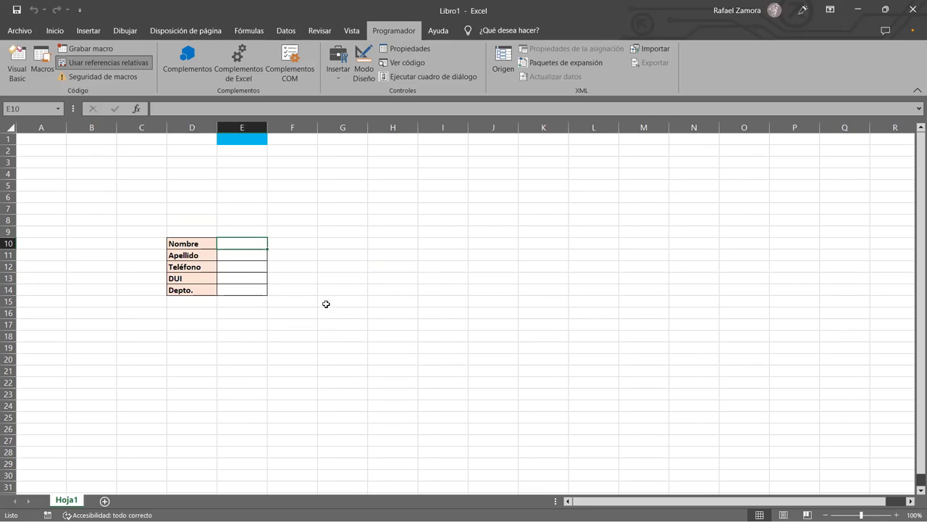
{"action": "left_click", "coordinate": [383, 163]}
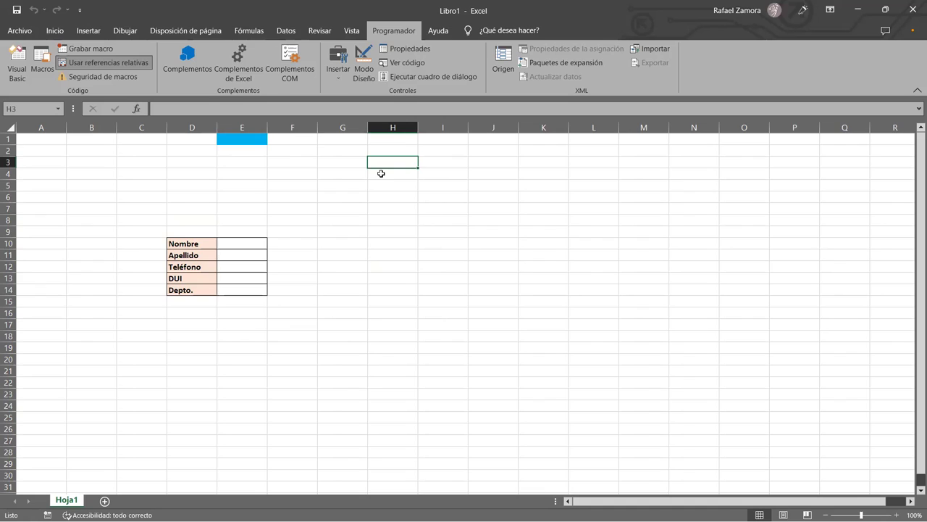
{"action": "key", "text": "ctrl+shift+f"}
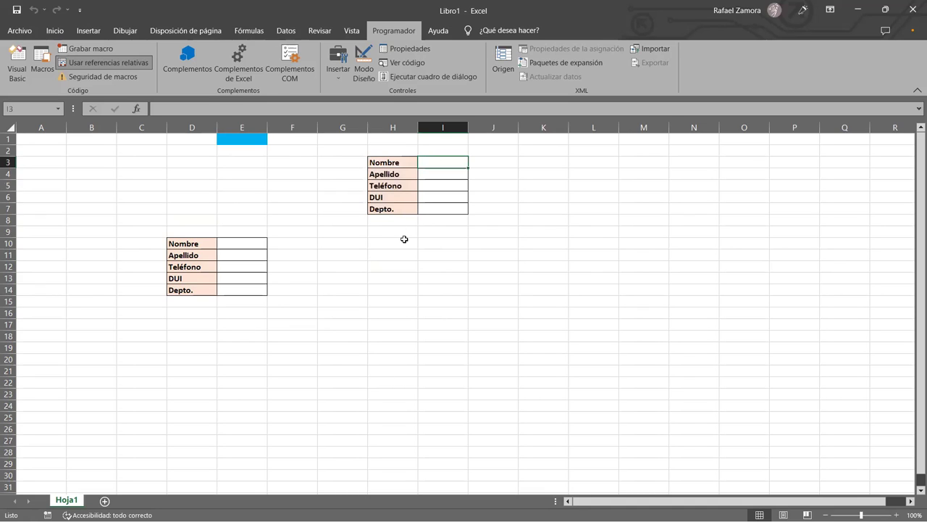
{"action": "left_click", "coordinate": [395, 300]}
{"action": "key", "text": "ctrl+shift+f"}
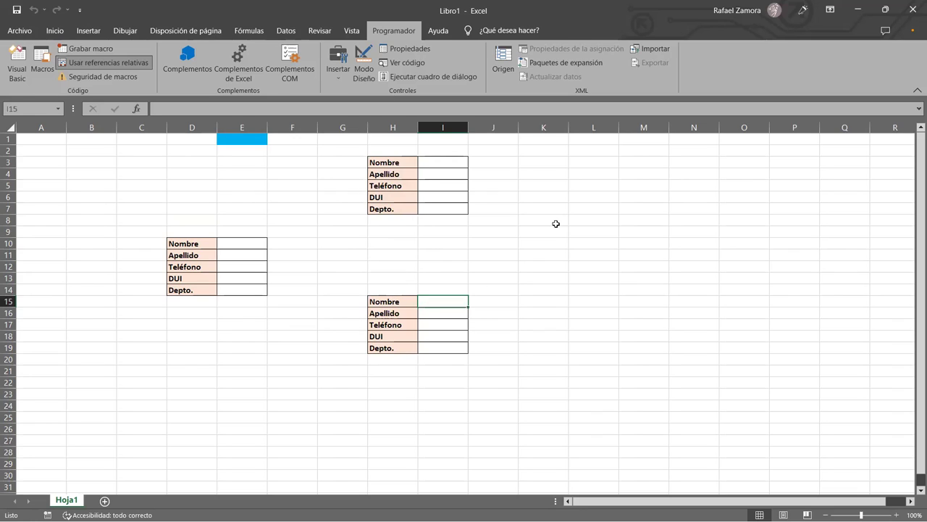
{"action": "left_click", "coordinate": [551, 221]}
{"action": "key", "text": "ctrl+shift+f"}
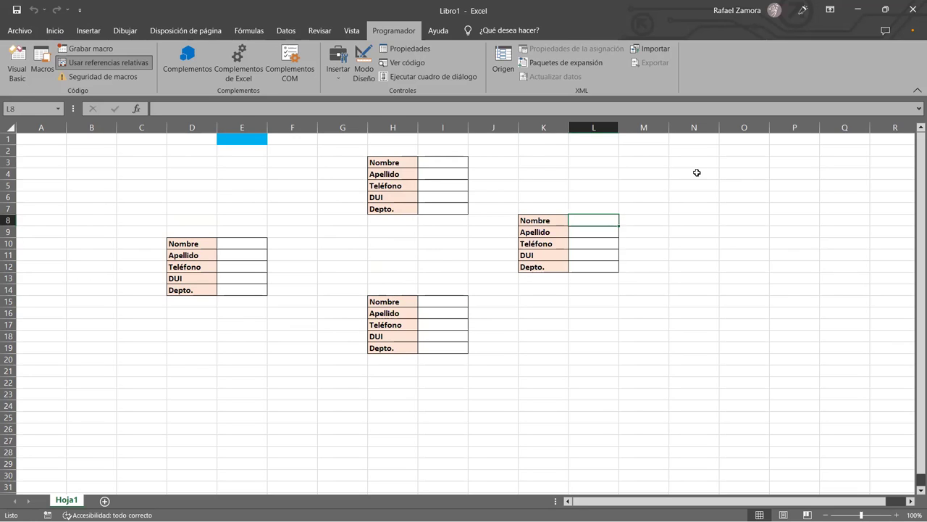
{"action": "left_click", "coordinate": [698, 168]}
{"action": "key", "text": "ctrl+shift+f"}
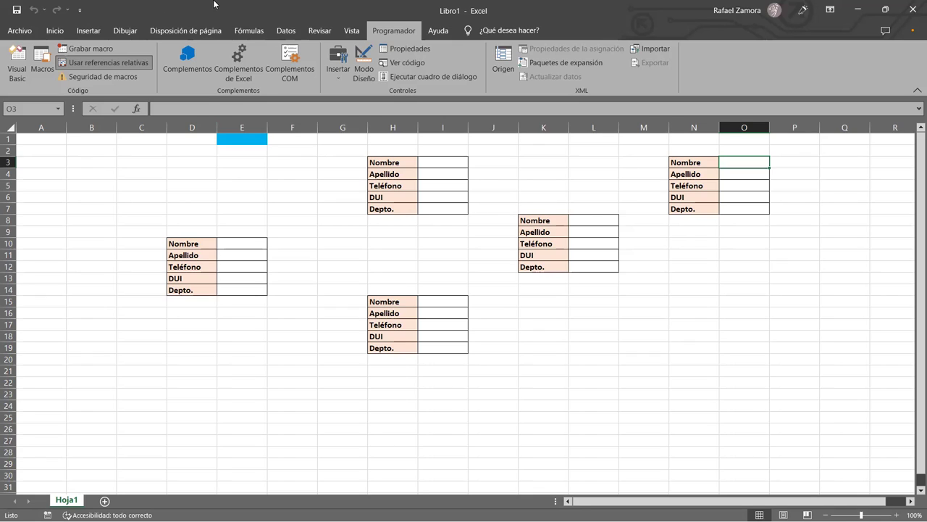
Insert a sixth Nombre–Depto. form table at L20 with the Tabla macro shortcut.
{"action": "left_click", "coordinate": [205, 62]}
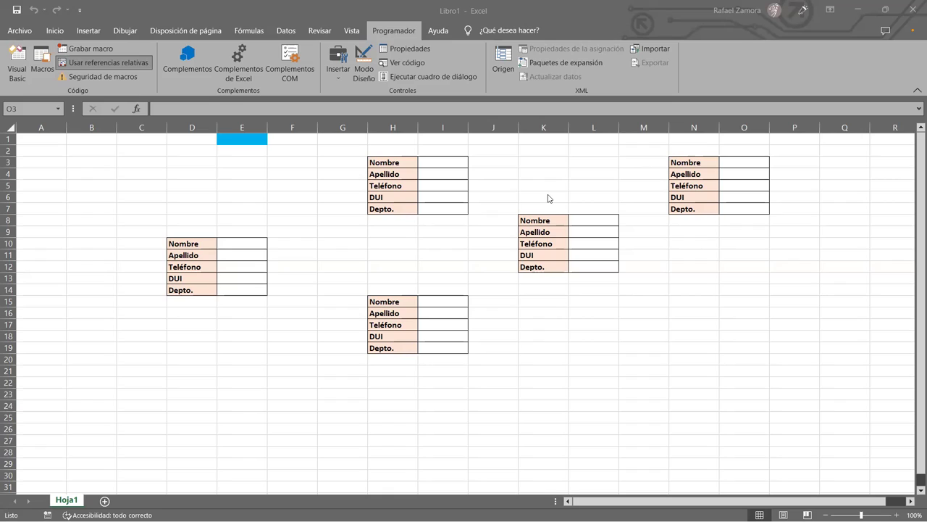
{"action": "left_click", "coordinate": [242, 242]}
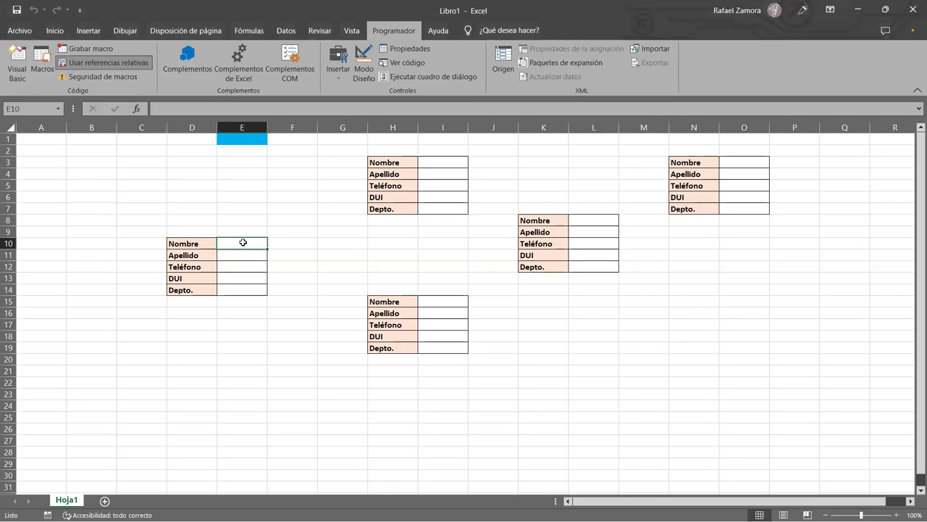
{"action": "left_click_drag", "start_coordinate": [297, 394], "coordinate": [350, 391]}
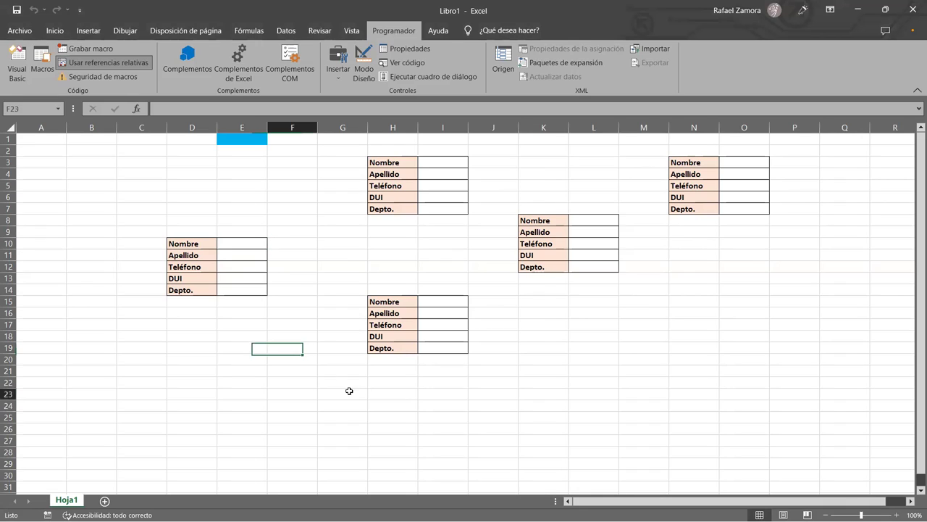
{"action": "left_click", "coordinate": [584, 350]}
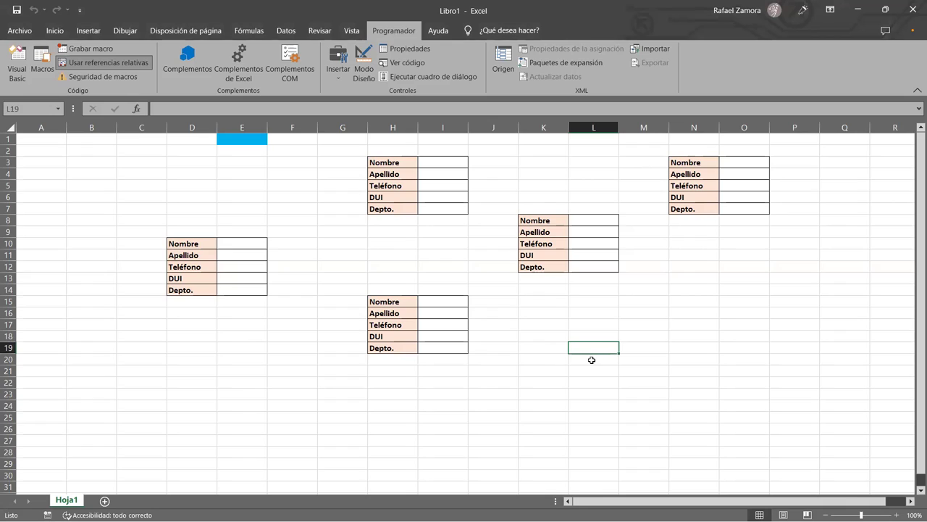
{"action": "left_click", "coordinate": [593, 358]}
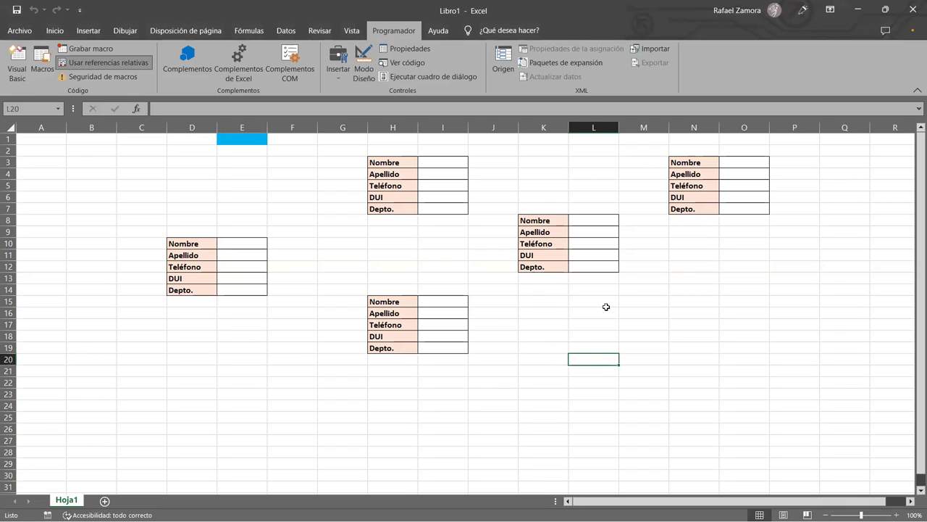
{"action": "key", "text": "ctrl+shift+a"}
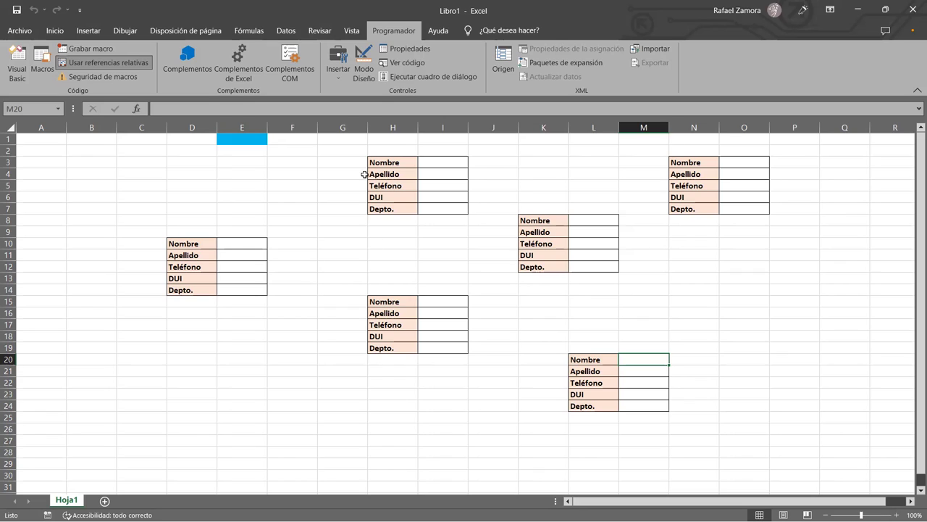
{"action": "left_click_drag", "start_coordinate": [181, 245], "coordinate": [239, 292]}
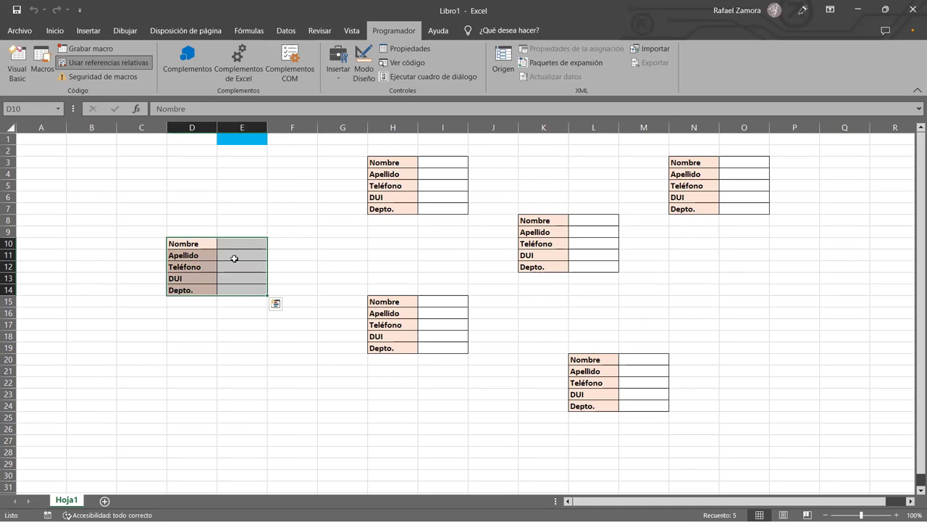
{"action": "left_click", "coordinate": [198, 245]}
{"action": "left_click_drag", "start_coordinate": [198, 245], "coordinate": [200, 290]}
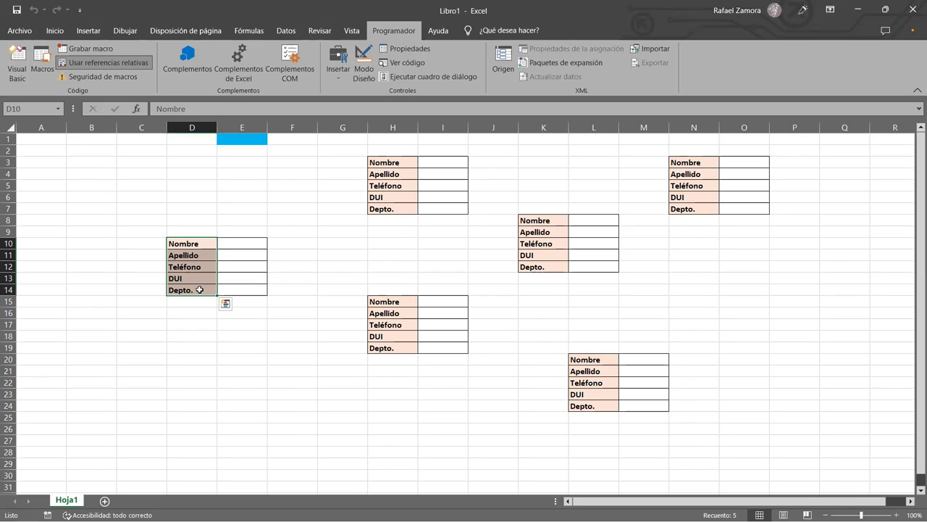
{"action": "left_click", "coordinate": [352, 253]}
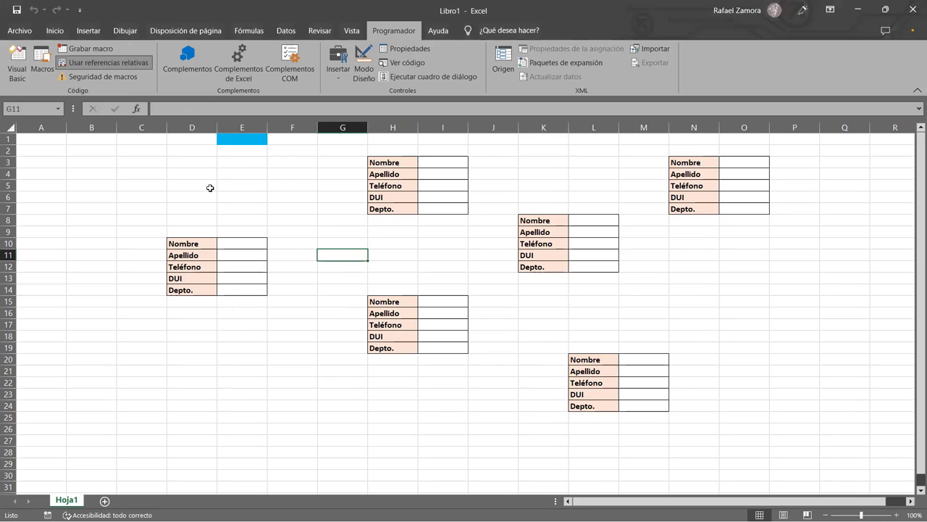
Apply Borrar todo to C1:Q30 to remove all six form tables and their formatting.
{"action": "mouse_move", "coordinate": [145, 138]}
{"action": "left_mouse_down"}
{"action": "mouse_move", "coordinate": [843, 447]}
{"action": "mouse_move", "coordinate": [838, 478]}
{"action": "left_mouse_up"}
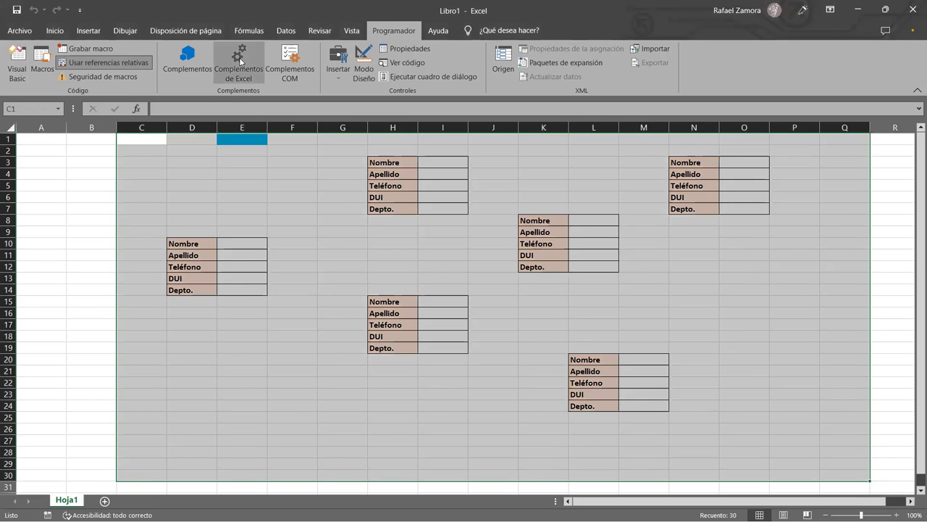
{"action": "left_click", "coordinate": [44, 34]}
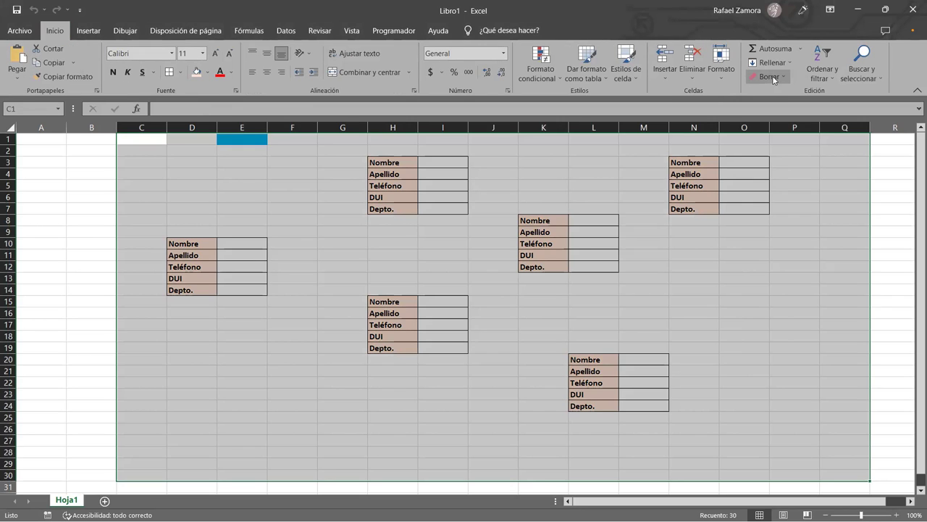
{"action": "left_click", "coordinate": [773, 77]}
{"action": "left_click", "coordinate": [786, 91]}
{"action": "left_click", "coordinate": [749, 264]}
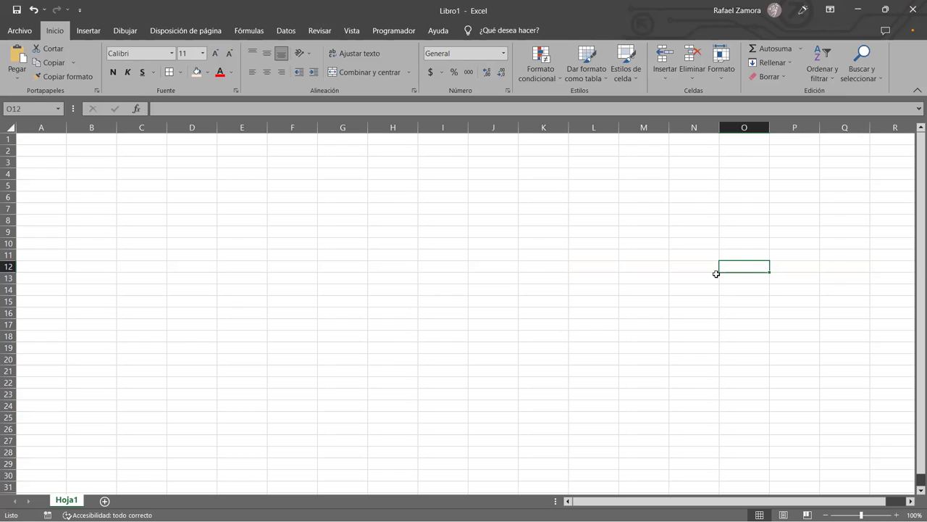
{"action": "left_click", "coordinate": [360, 328]}
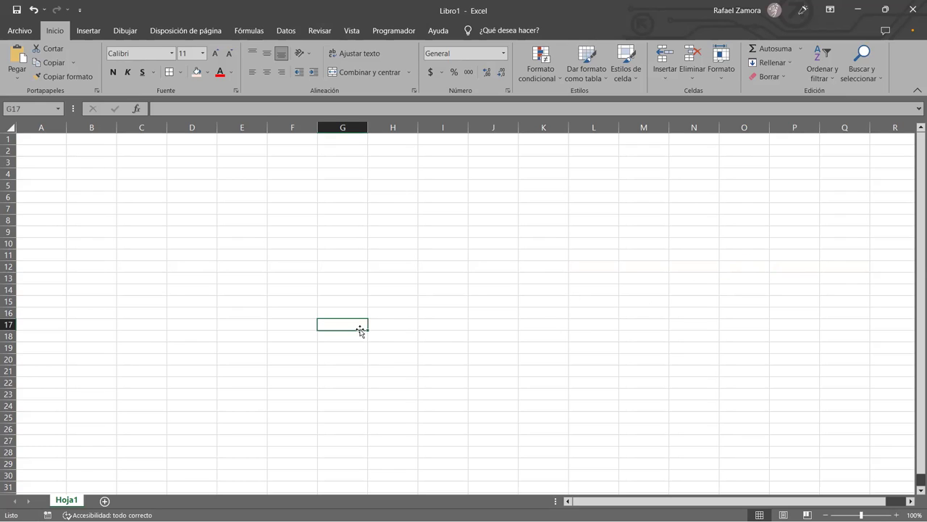
{"action": "left_click", "coordinate": [248, 263]}
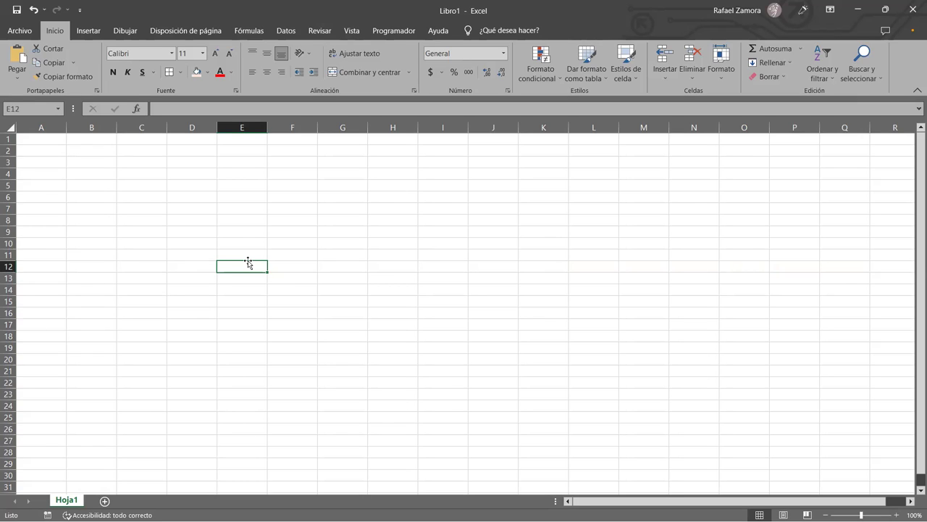
{"action": "left_click", "coordinate": [582, 257]}
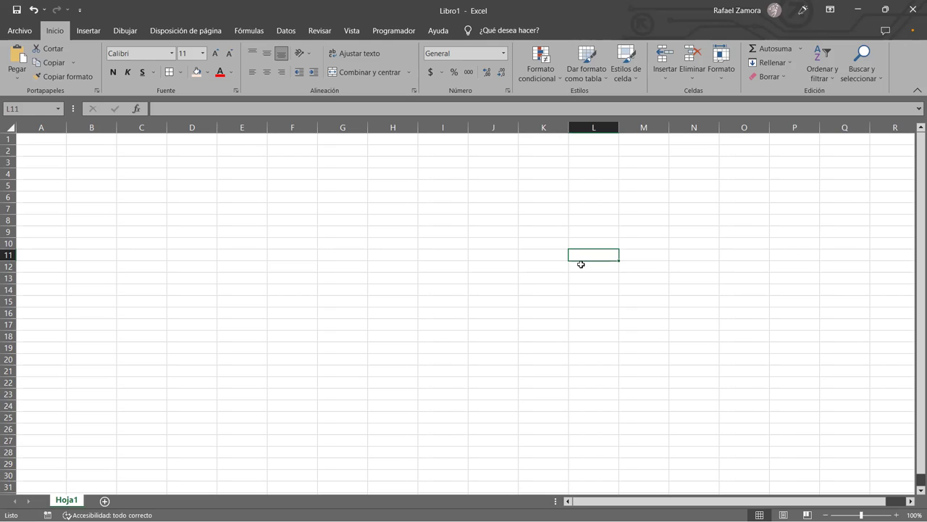
{"action": "left_click", "coordinate": [347, 33]}
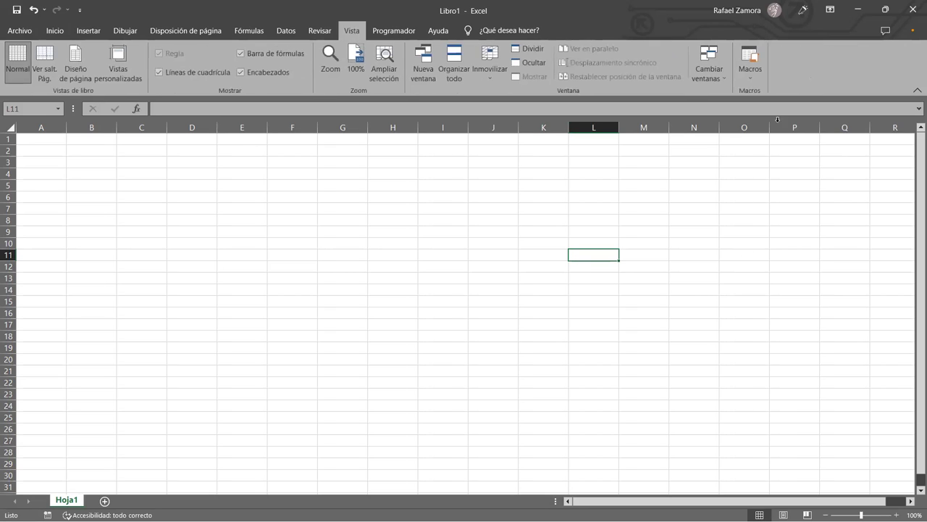
{"action": "left_click", "coordinate": [758, 79]}
{"action": "left_click", "coordinate": [788, 95]}
{"action": "left_click", "coordinate": [492, 124]}
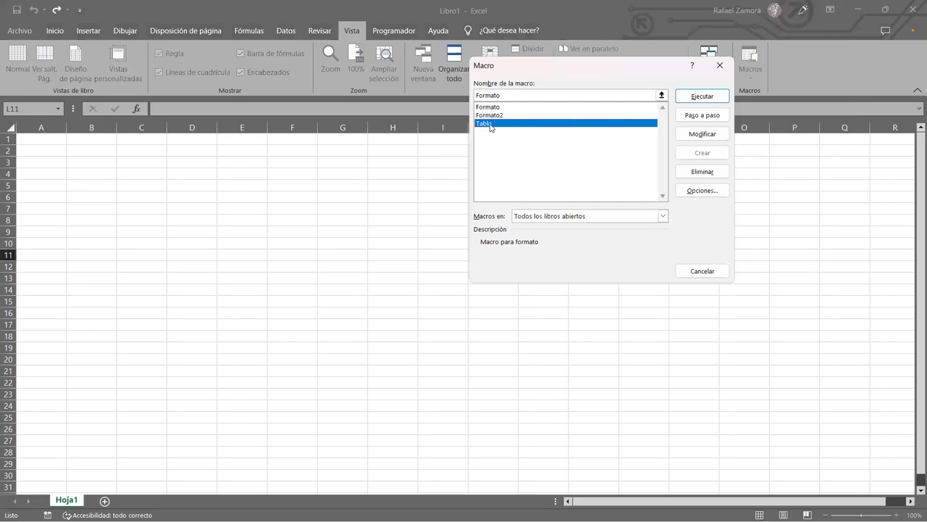
{"action": "left_click", "coordinate": [717, 192]}
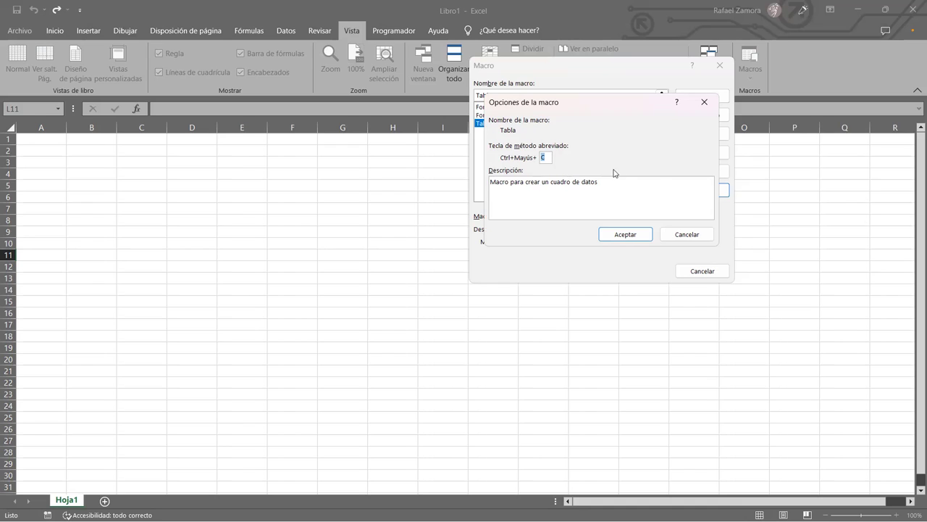
{"action": "left_click", "coordinate": [692, 240]}
{"action": "left_click", "coordinate": [510, 114]}
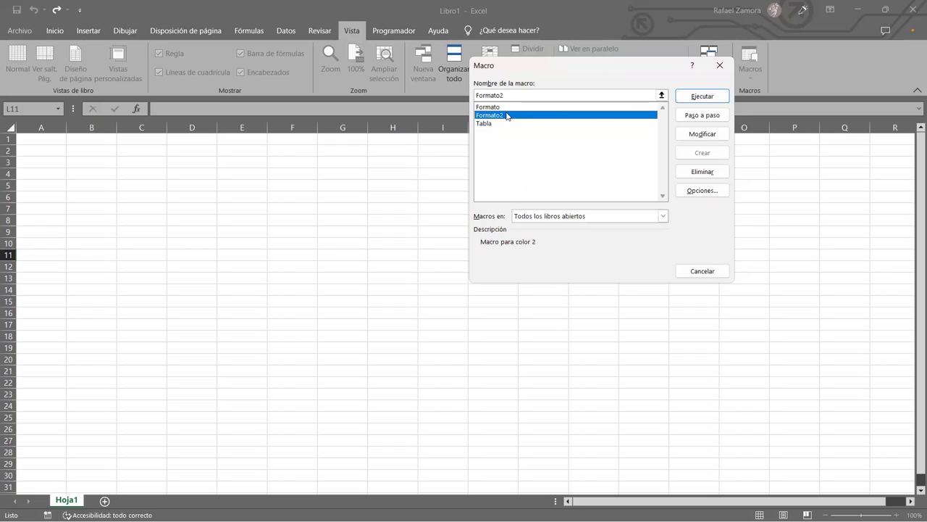
{"action": "left_click", "coordinate": [516, 107]}
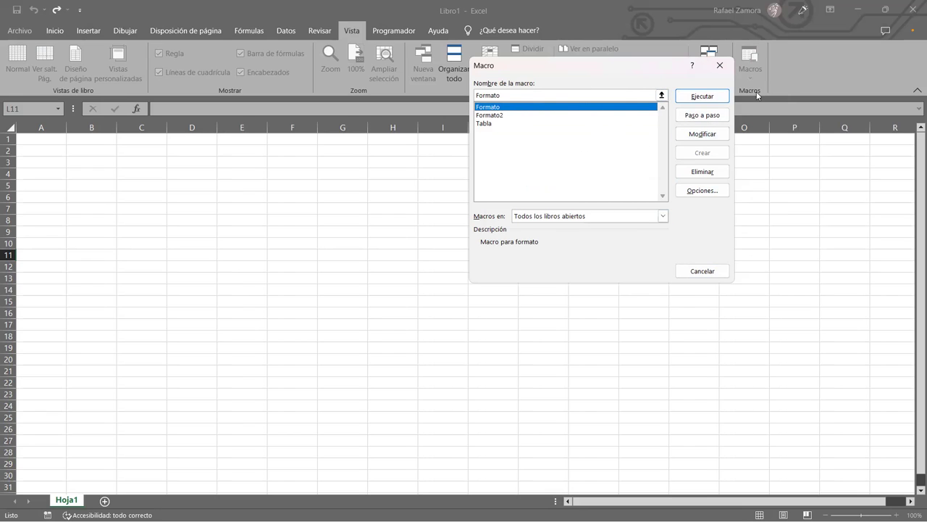
Dismiss the macro list, select D9 as the title cell, and bring up the Macros menu.
{"action": "left_click", "coordinate": [701, 272]}
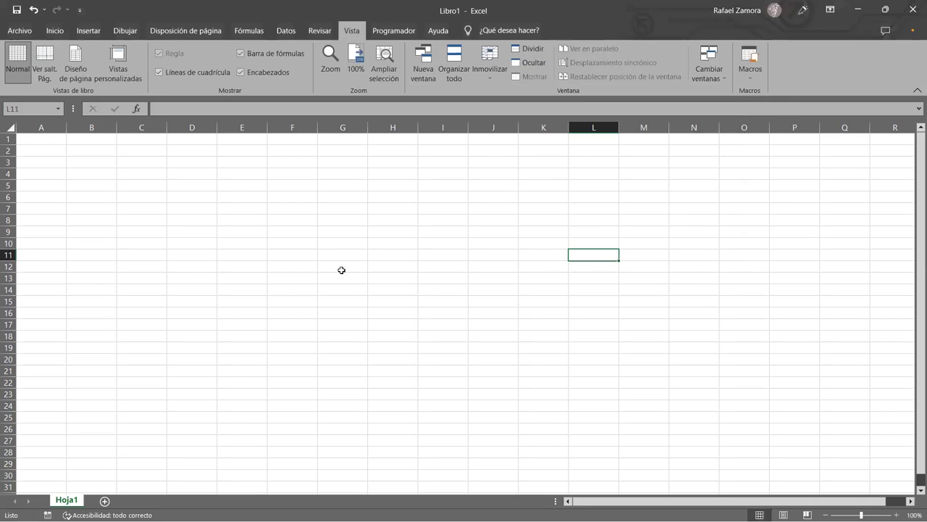
{"action": "left_click", "coordinate": [287, 299]}
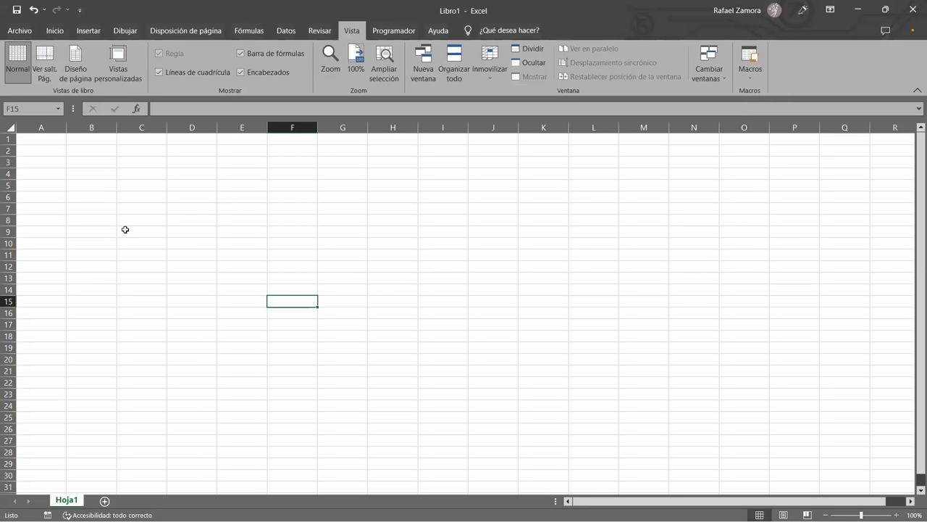
{"action": "left_click", "coordinate": [189, 234]}
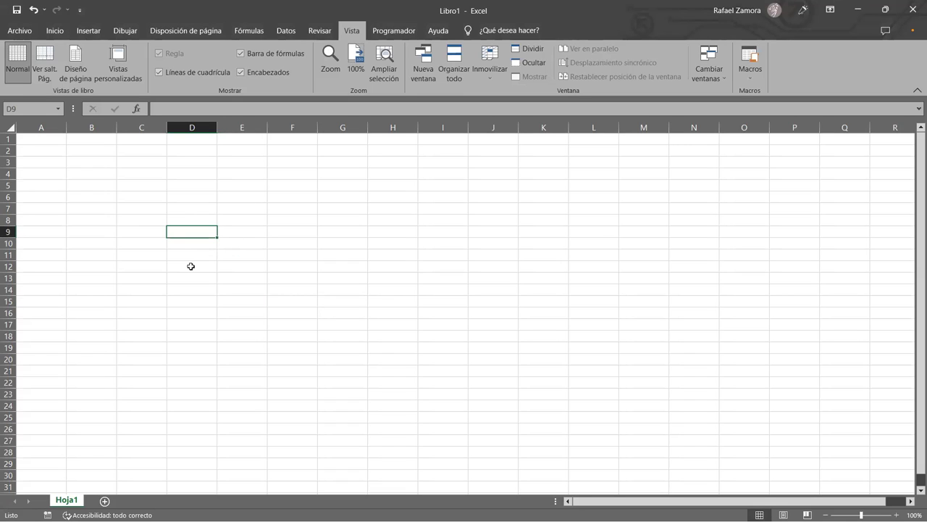
{"action": "left_click", "coordinate": [762, 77]}
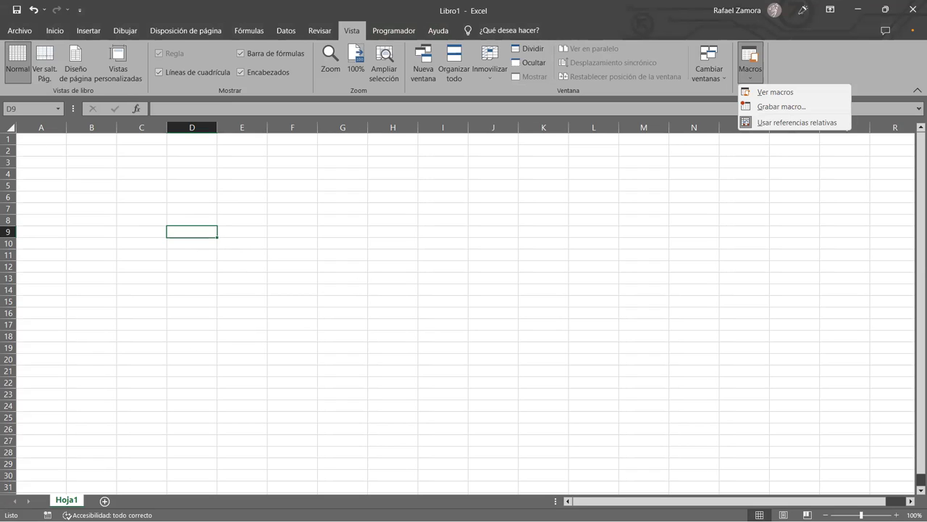
Choose Grabar macro, which proposes Macro4 stored in Este libro.
{"action": "key", "text": "g"}
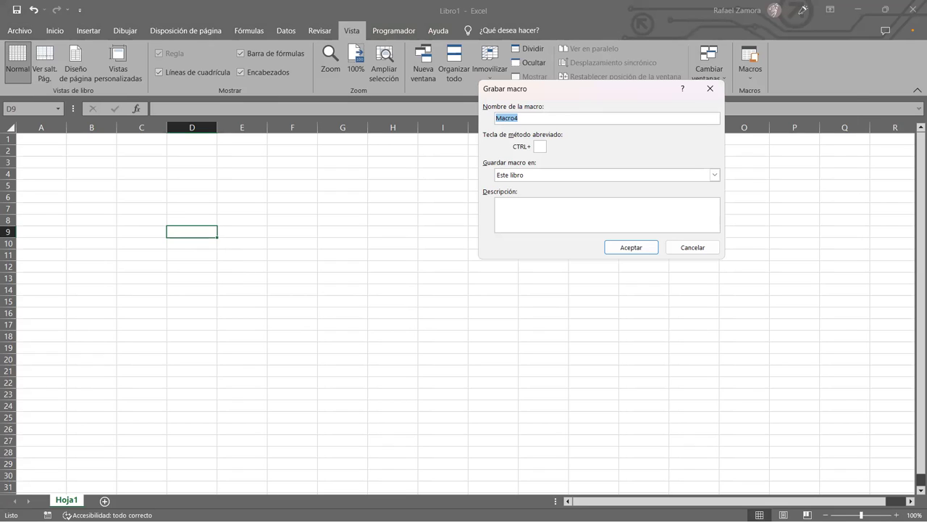
Name the macro Texto, describe it as 'Macro para establecer y dar formato a texto', and start recording.
{"action": "type", "text": "TExto"}
{"action": "key", "text": "BackSpace"}
{"action": "key", "text": "BackSpace"}
{"action": "key", "text": "BackSpace"}
{"action": "key", "text": "BackSpace"}
{"action": "type", "text": "exto"}
{"action": "left_click", "coordinate": [580, 205]}
{"action": "type", "text": "Macro para dar formato a texto"}
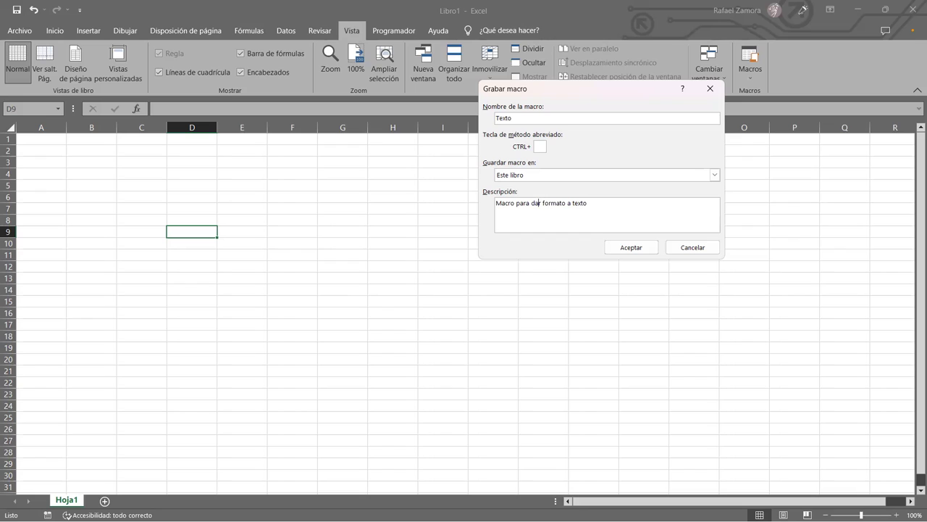
{"action": "type", "text": "establecer "}
{"action": "type", "text": "y"}
{"action": "left_click", "coordinate": [636, 248]}
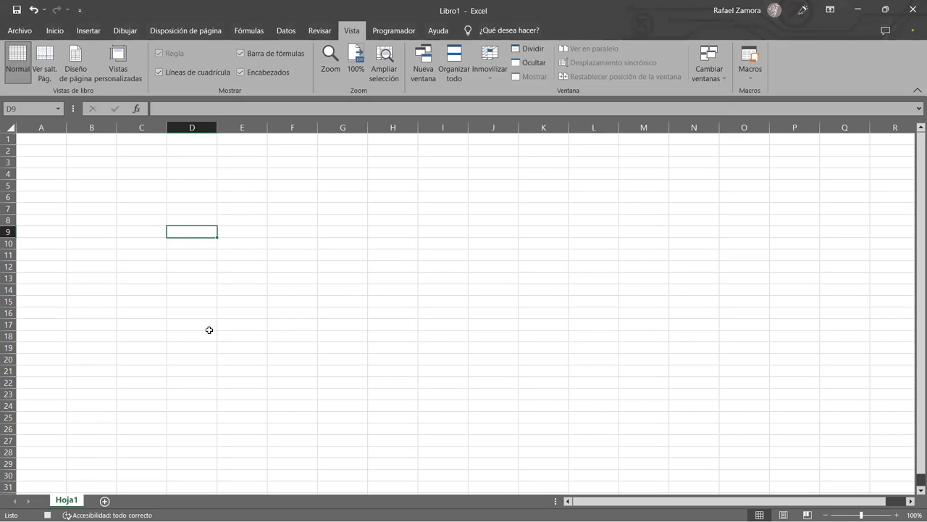
Enter 'Excel Avanzado' in D9 and widen column D so the title fits.
{"action": "type", "text": "Excel Avanzado"}
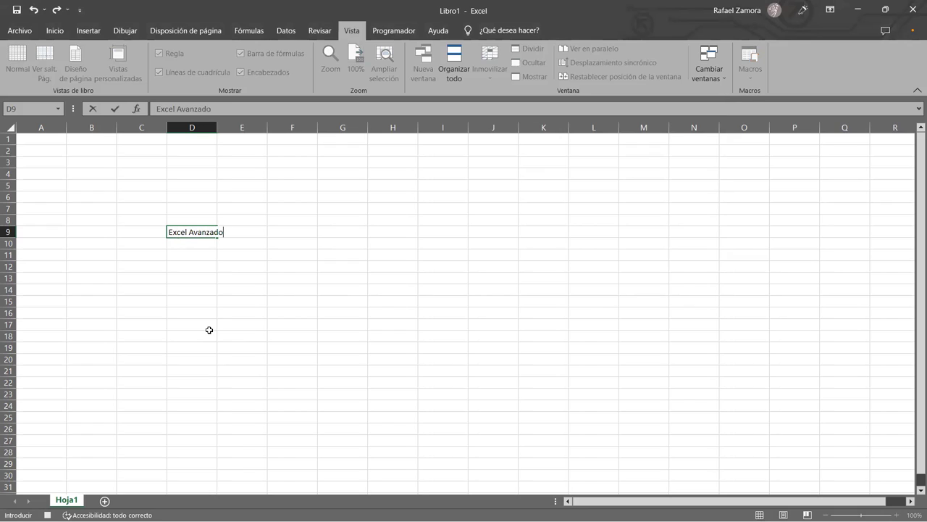
{"action": "key", "text": "Up"}
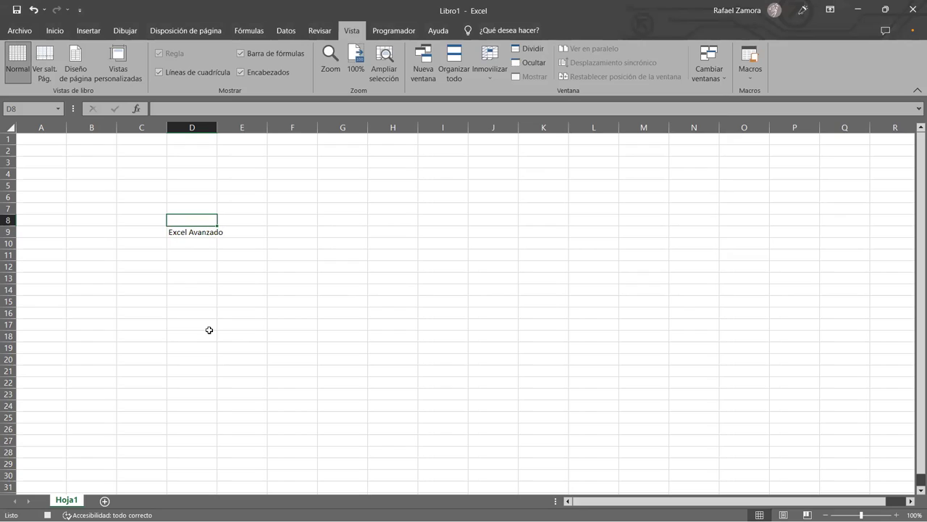
{"action": "key", "text": "Down"}
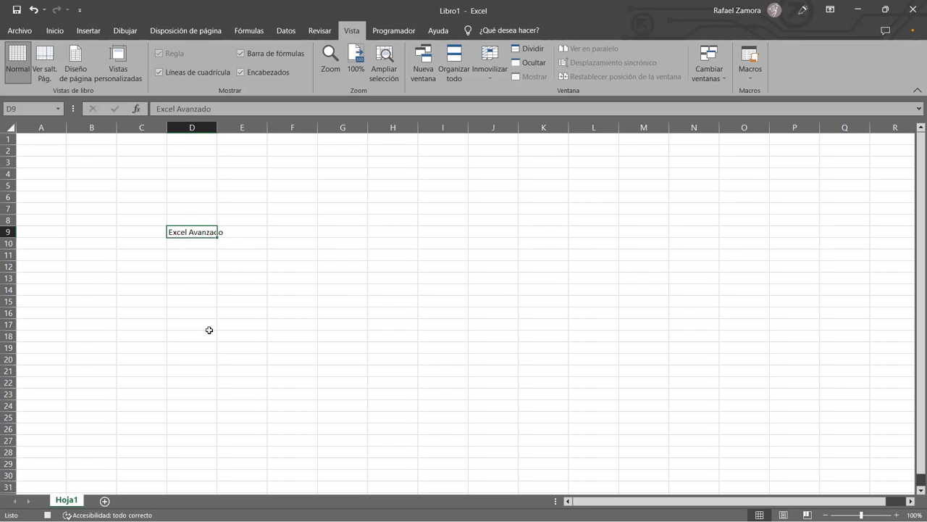
{"action": "left_click_drag", "start_coordinate": [218, 128], "coordinate": [230, 129]}
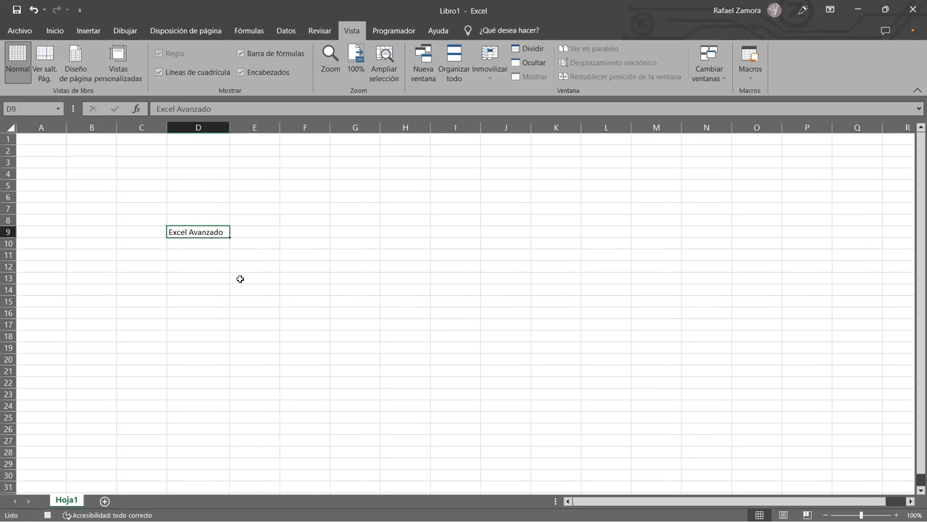
{"action": "key", "text": "ctrl+1"}
Choose Anime Ace 2.0 BB as the title's font after previewing several others.
{"action": "left_click", "coordinate": [478, 121]}
{"action": "scroll", "coordinate": [481, 125], "scroll_direction": "down", "scroll_amount": 3}
{"action": "left_click", "coordinate": [481, 121]}
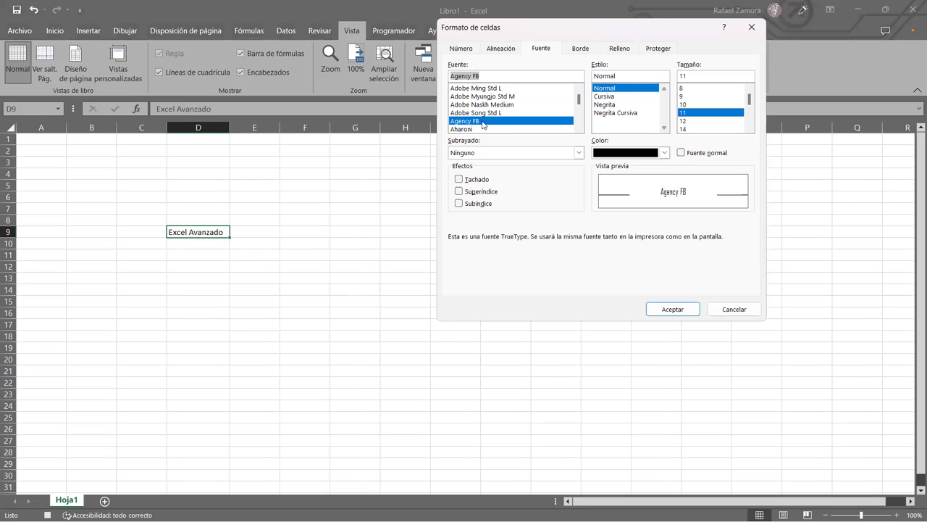
{"action": "left_click", "coordinate": [481, 129]}
{"action": "scroll", "coordinate": [481, 129], "scroll_direction": "down", "scroll_amount": 2}
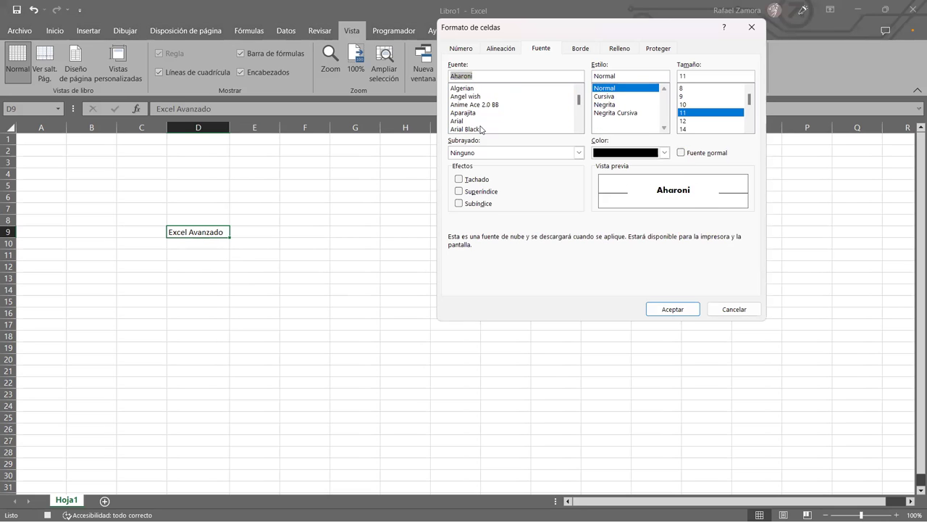
{"action": "left_click", "coordinate": [481, 129]}
{"action": "scroll", "coordinate": [491, 129], "scroll_direction": "up", "scroll_amount": 1}
{"action": "left_click", "coordinate": [491, 129]}
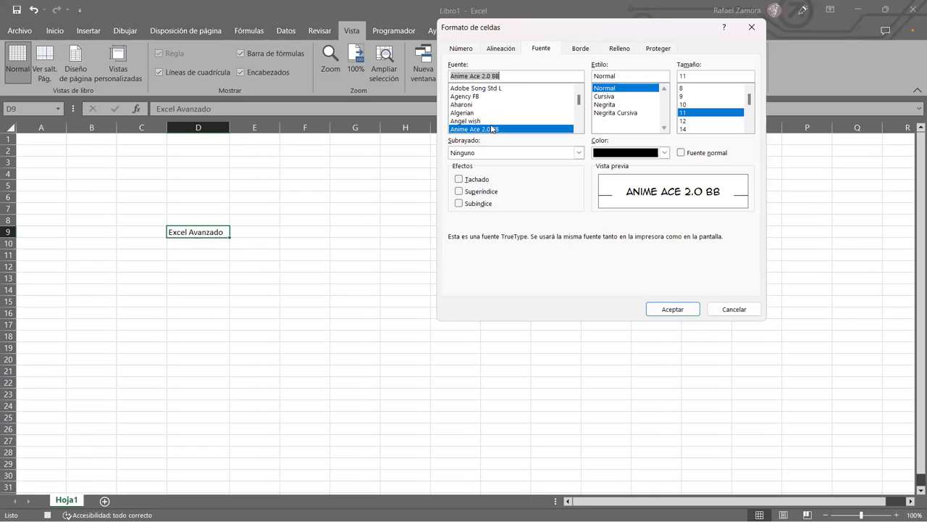
Make the title bold, size 12 and red, and apply the formatting.
{"action": "left_click", "coordinate": [610, 105]}
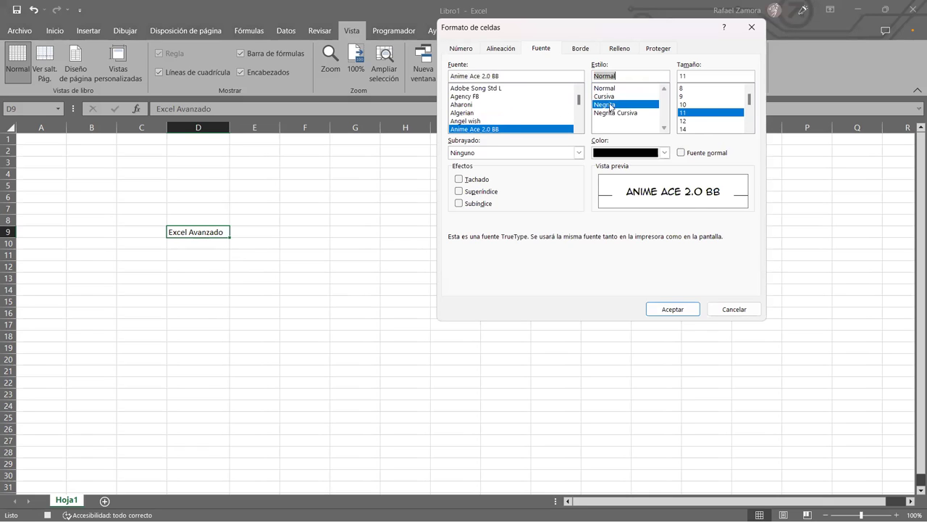
{"action": "left_click", "coordinate": [711, 121]}
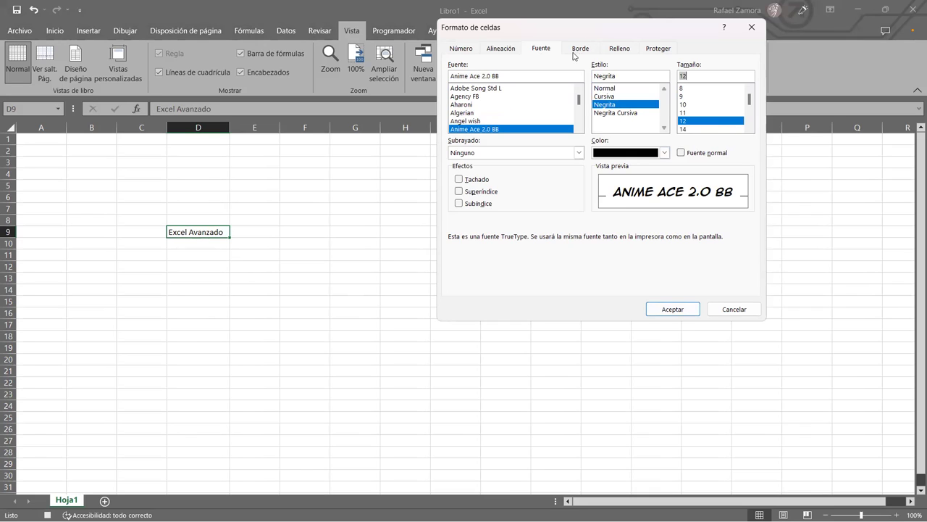
{"action": "left_click", "coordinate": [643, 153]}
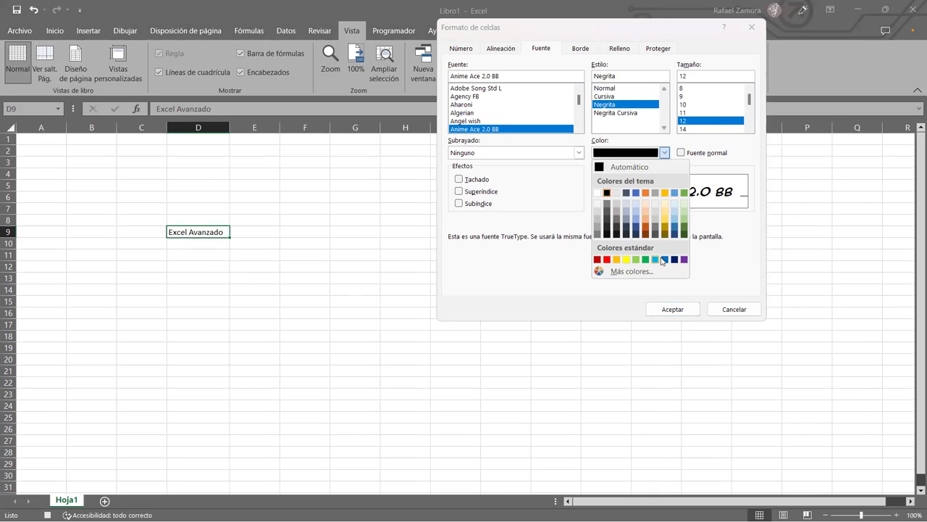
{"action": "left_click", "coordinate": [666, 259]}
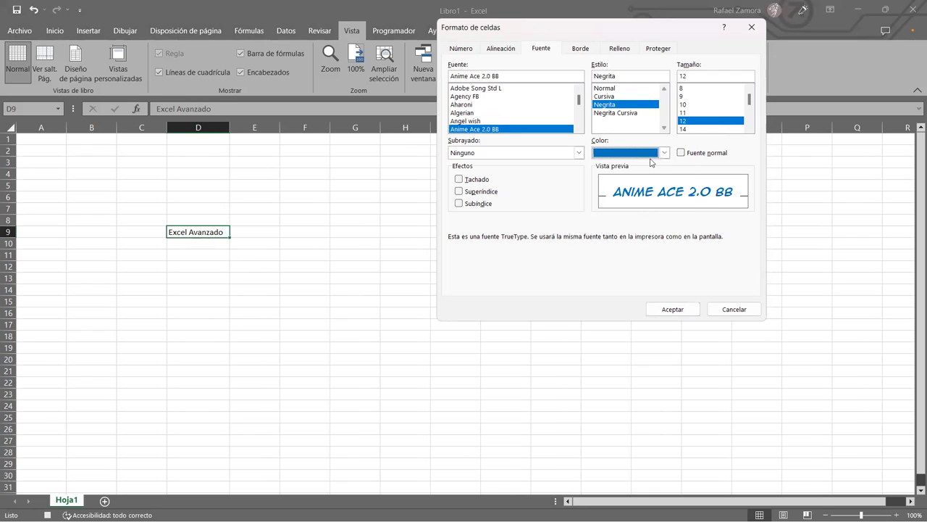
{"action": "left_click", "coordinate": [642, 154]}
{"action": "left_click", "coordinate": [610, 261]}
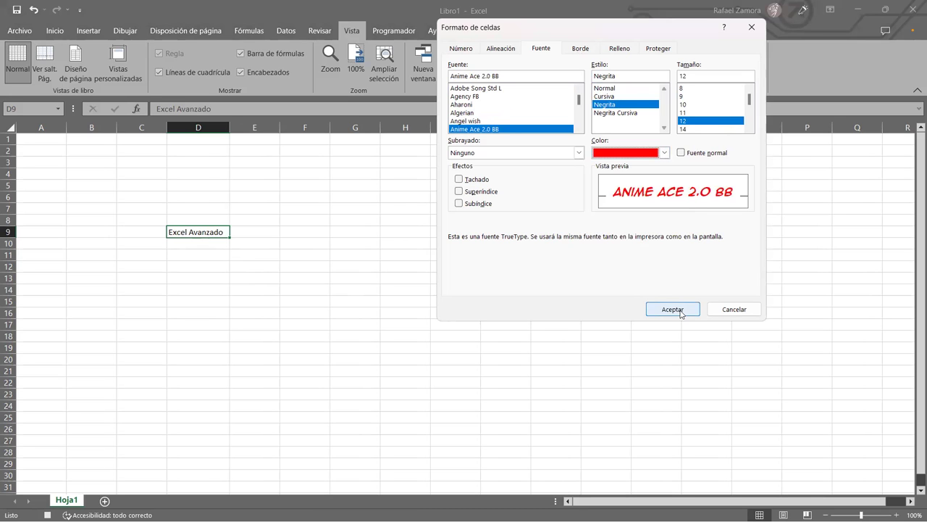
{"action": "left_click", "coordinate": [680, 313]}
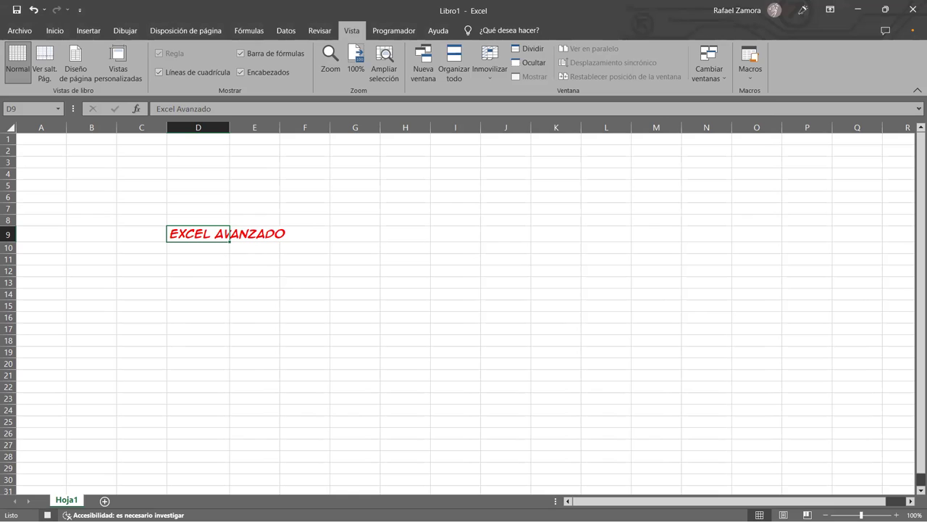
Clear the Excel Avanzado title from D9 by filling blank D7 down to D13.
{"action": "left_click", "coordinate": [184, 371]}
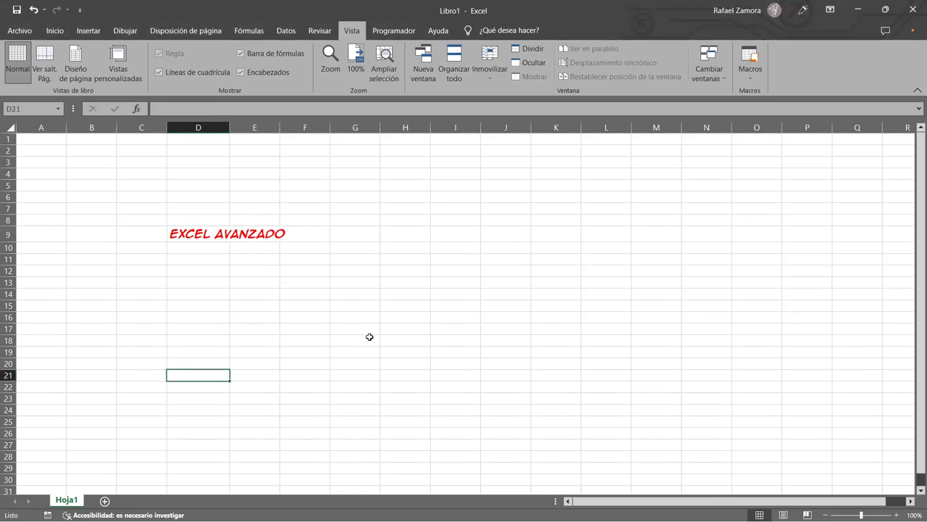
{"action": "left_click", "coordinate": [213, 206]}
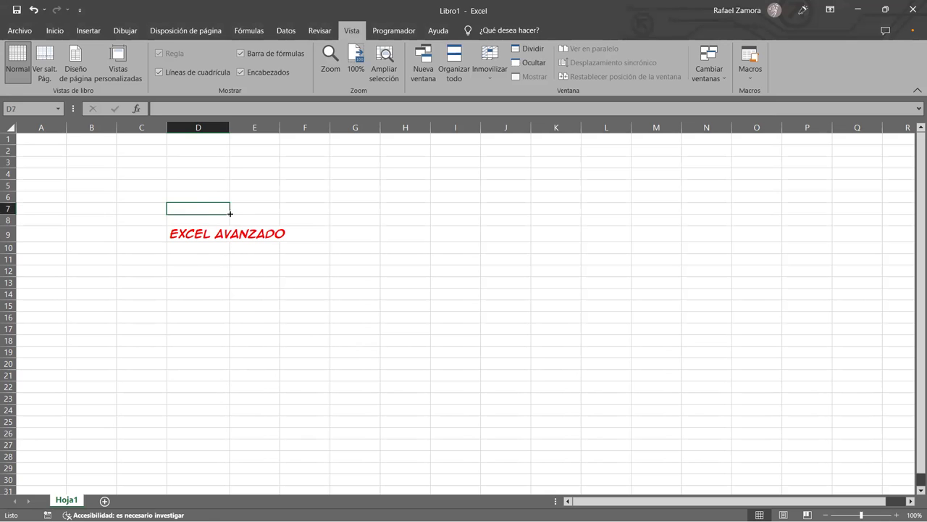
{"action": "left_click_drag", "start_coordinate": [230, 213], "coordinate": [208, 286]}
{"action": "left_click", "coordinate": [263, 317]}
{"action": "left_click", "coordinate": [225, 245]}
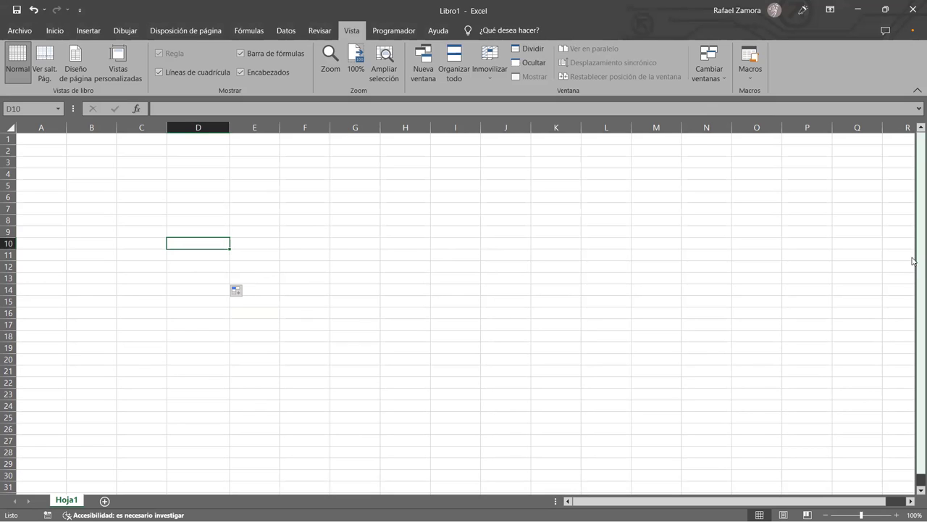
{"action": "left_click", "coordinate": [237, 354]}
{"action": "left_click", "coordinate": [333, 334]}
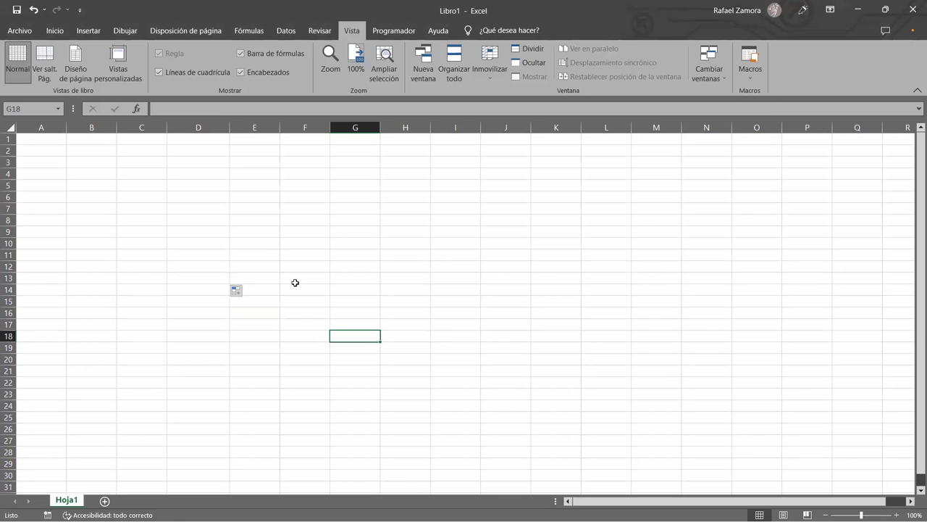
{"action": "left_click", "coordinate": [406, 312]}
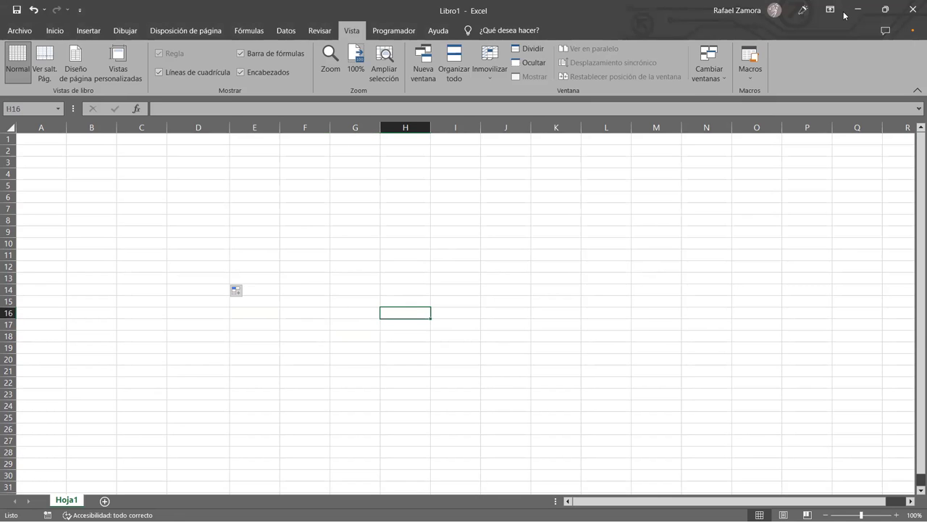
Run the Texto macro at N7 to write the red title, then clear it.
{"action": "left_click", "coordinate": [714, 208]}
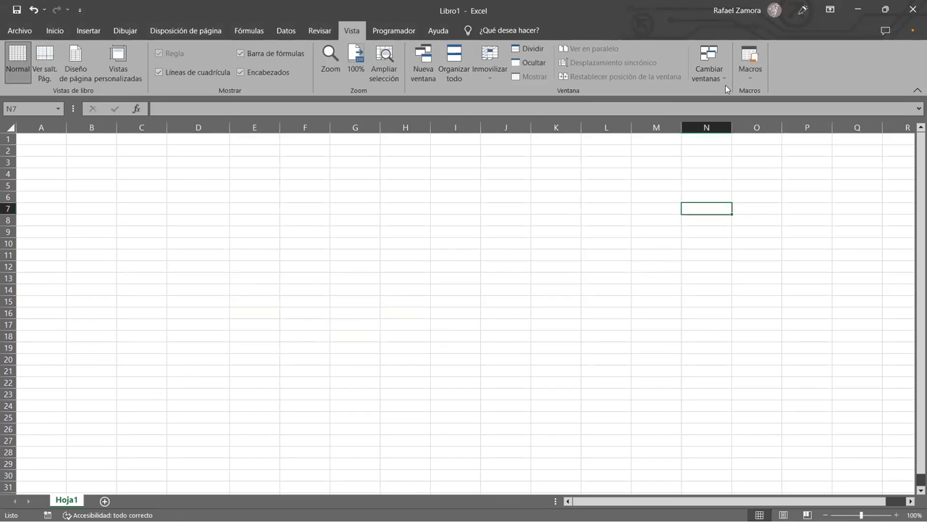
{"action": "left_click", "coordinate": [746, 79]}
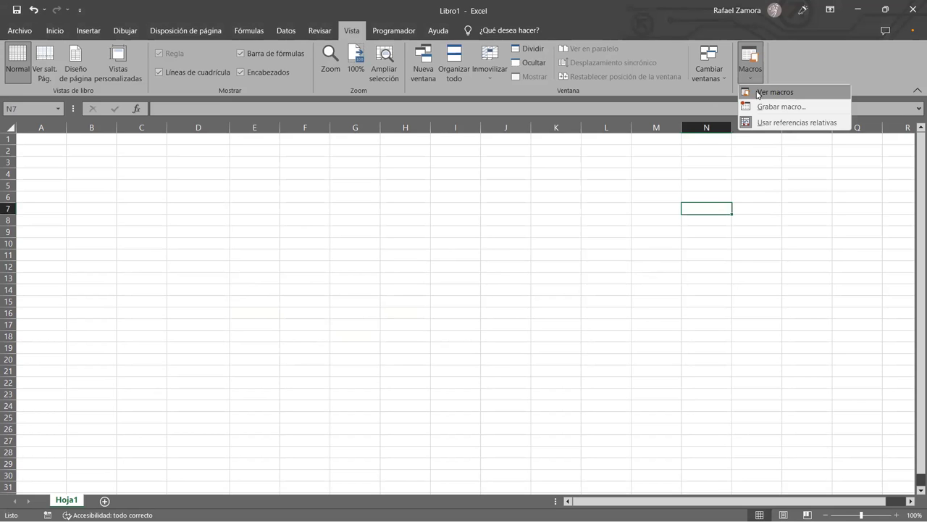
{"action": "left_click", "coordinate": [759, 93]}
{"action": "left_click", "coordinate": [484, 131]}
{"action": "left_click", "coordinate": [715, 96]}
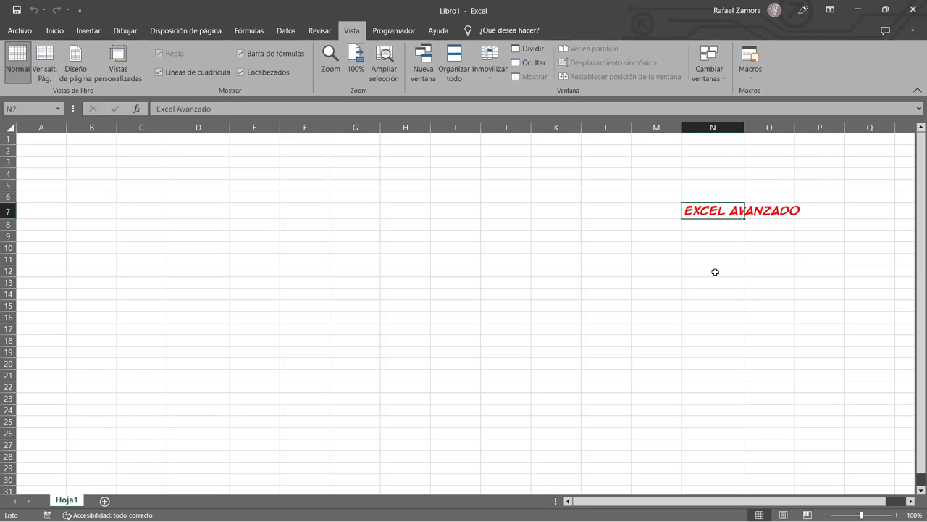
{"action": "left_click_drag", "start_coordinate": [719, 199], "coordinate": [412, 276]}
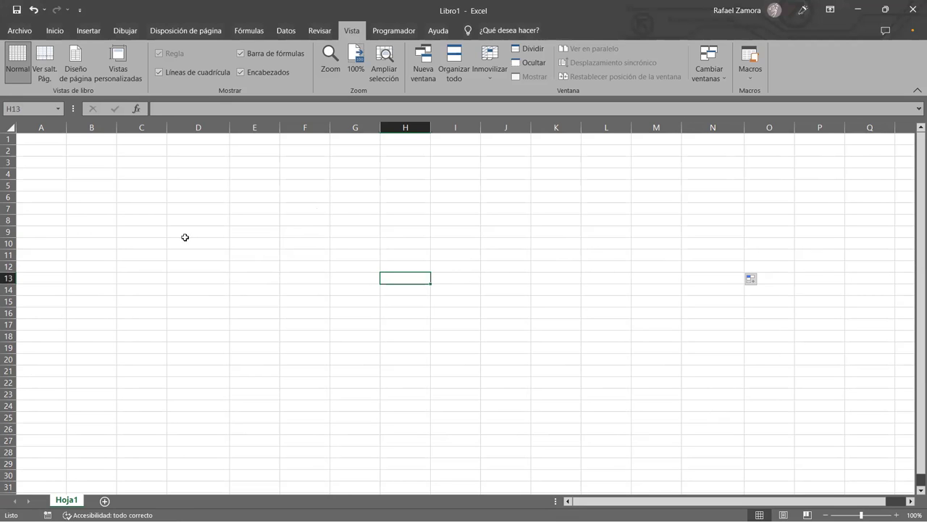
{"action": "left_click", "coordinate": [151, 189]}
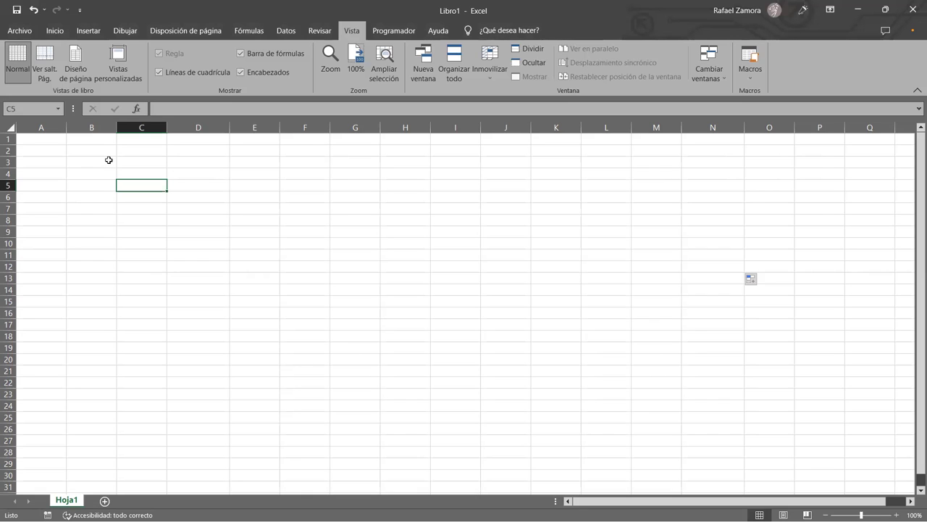
{"action": "left_click", "coordinate": [756, 81]}
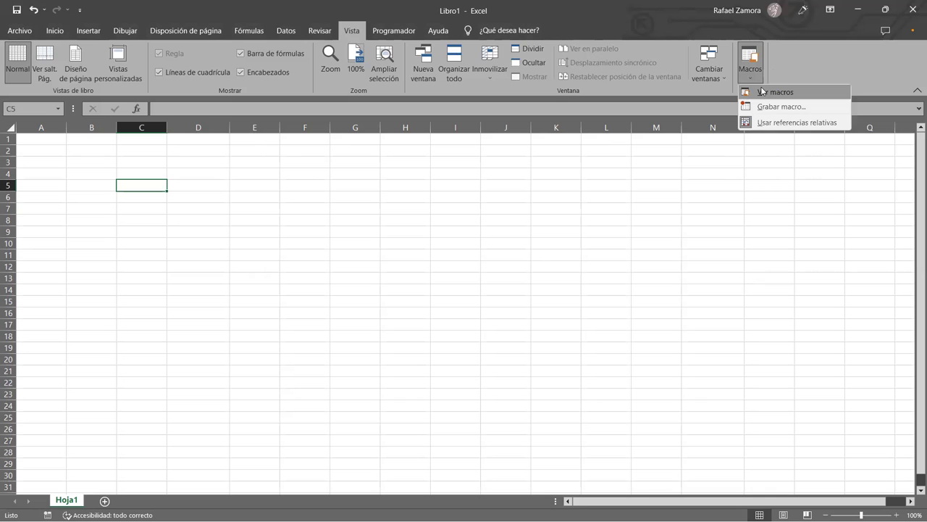
{"action": "left_click", "coordinate": [763, 91]}
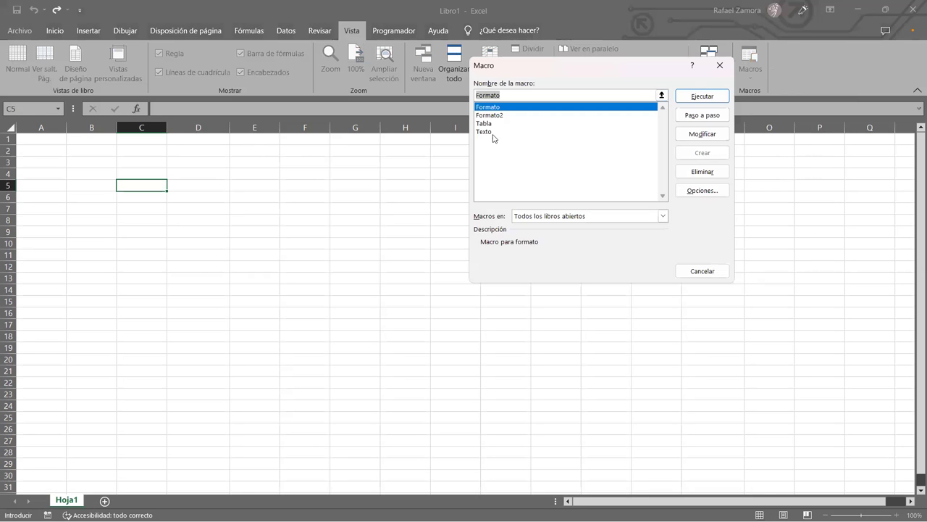
{"action": "left_click", "coordinate": [493, 132]}
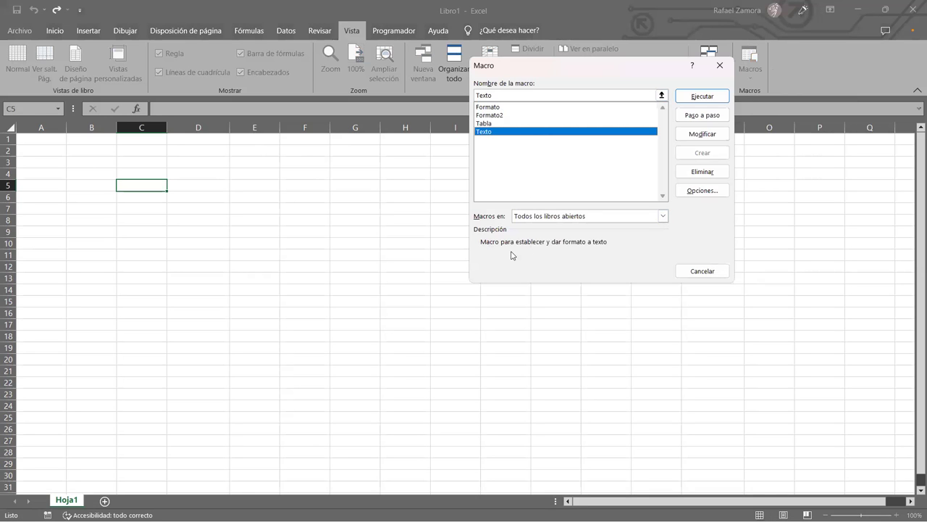
{"action": "left_click", "coordinate": [718, 96]}
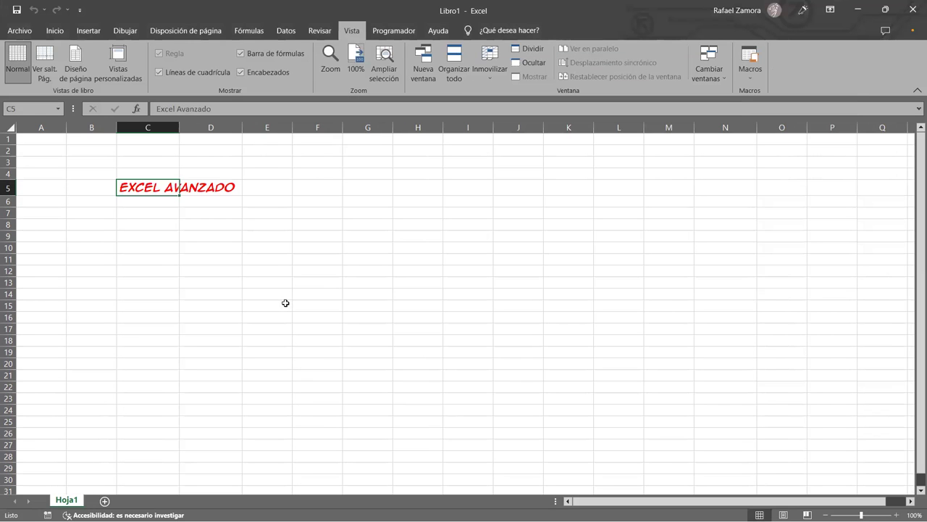
{"action": "left_click", "coordinate": [195, 284]}
{"action": "left_click", "coordinate": [156, 152]}
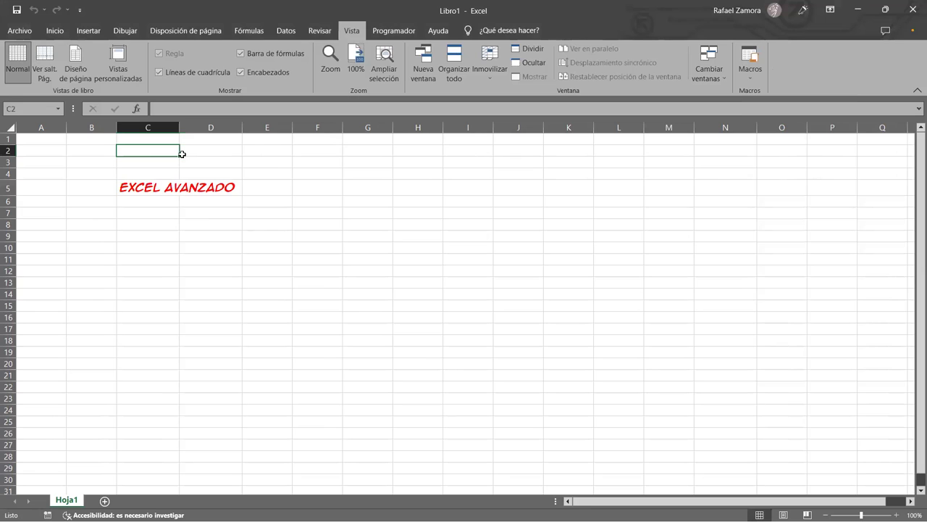
{"action": "left_click", "coordinate": [198, 312]}
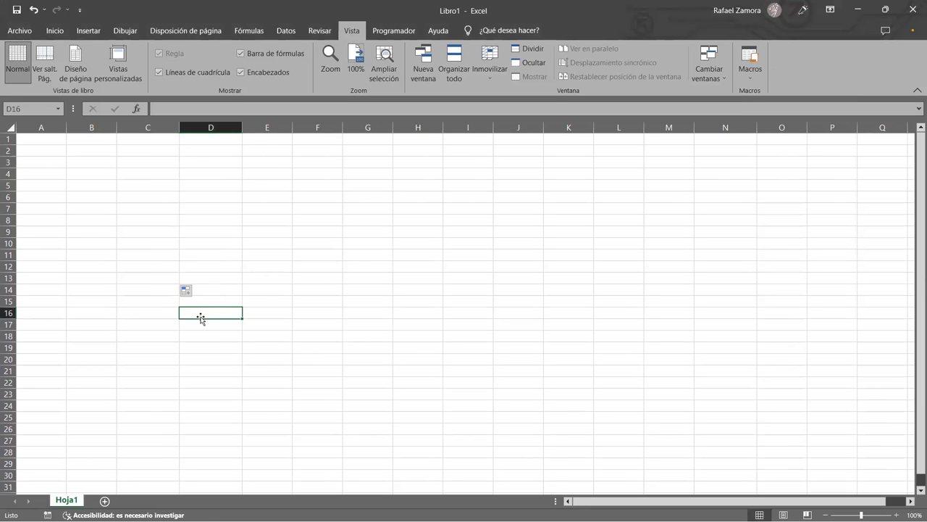
{"action": "left_click", "coordinate": [314, 357]}
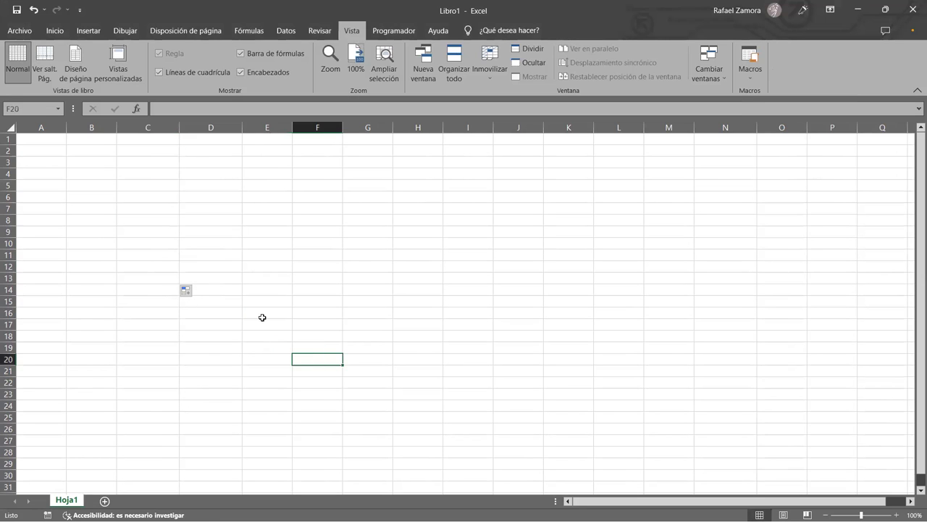
{"action": "left_click", "coordinate": [218, 250]}
{"action": "left_click", "coordinate": [133, 392]}
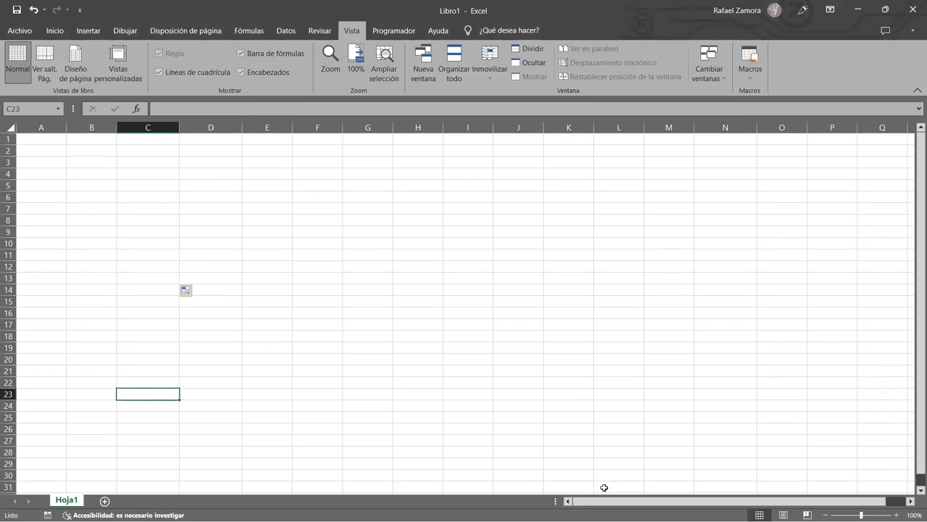
Draw a blue rounded rectangle around E27:E28.
{"action": "left_click", "coordinate": [87, 30]}
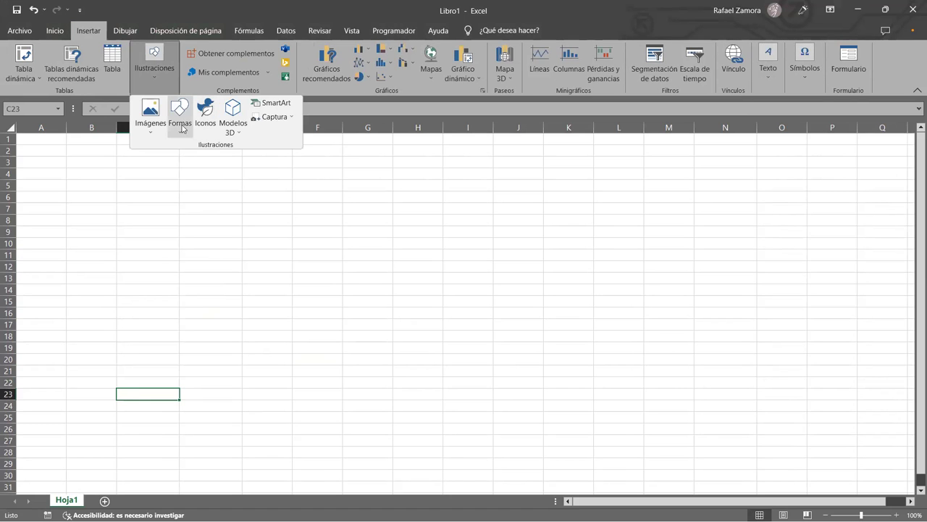
{"action": "left_click", "coordinate": [179, 127]}
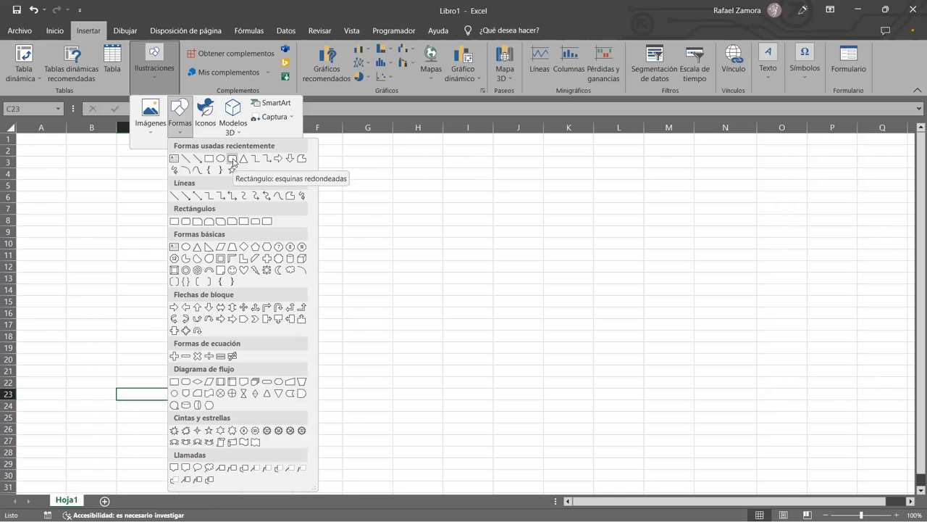
{"action": "left_click", "coordinate": [232, 158]}
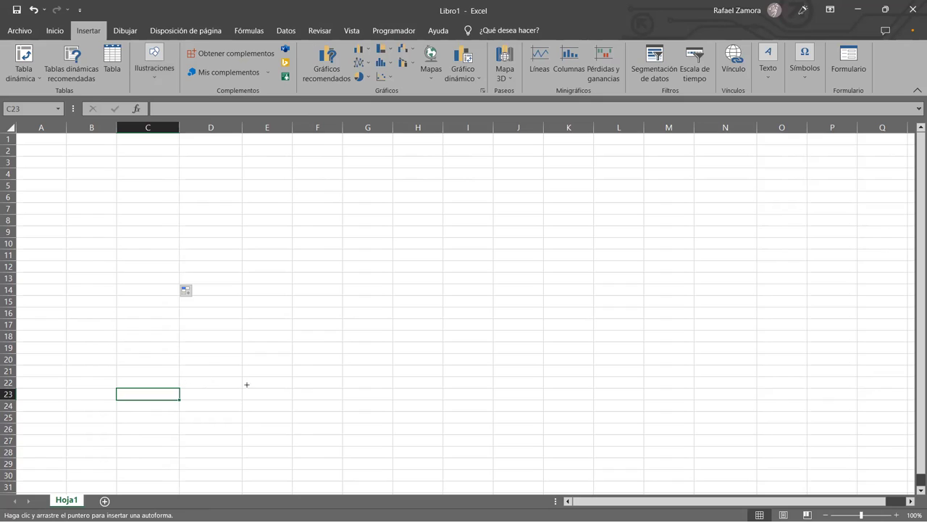
{"action": "left_click_drag", "start_coordinate": [244, 436], "coordinate": [292, 455]}
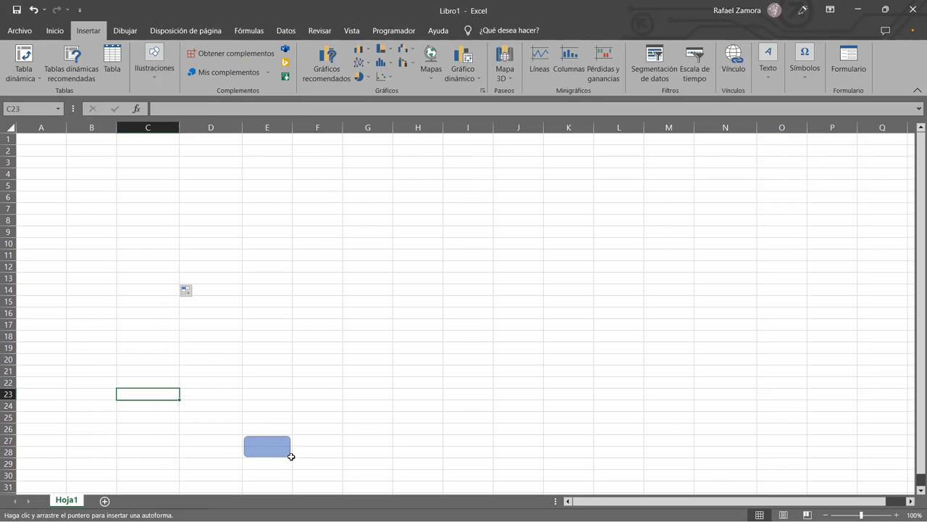
{"action": "left_click_drag", "start_coordinate": [292, 455], "coordinate": [292, 456]}
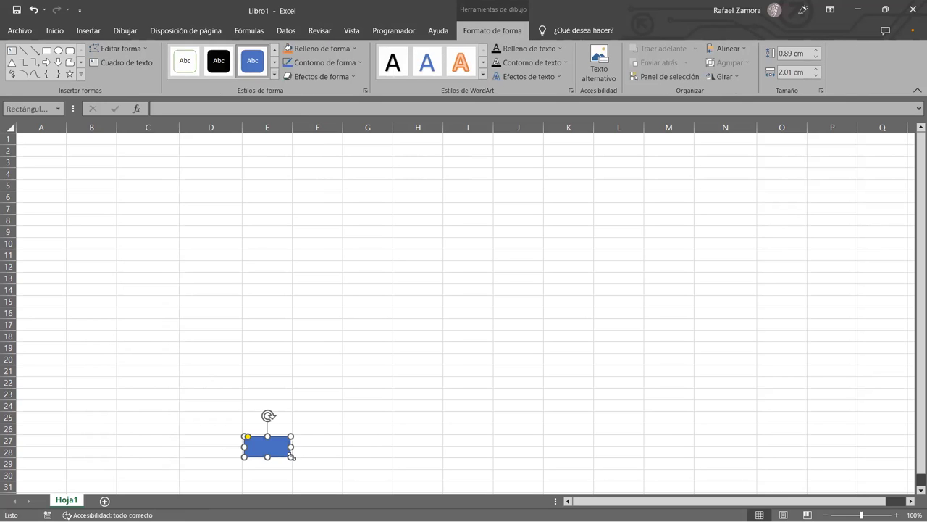
Give the rectangle a bevel preset and an outer drop shadow.
{"action": "left_click", "coordinate": [352, 78]}
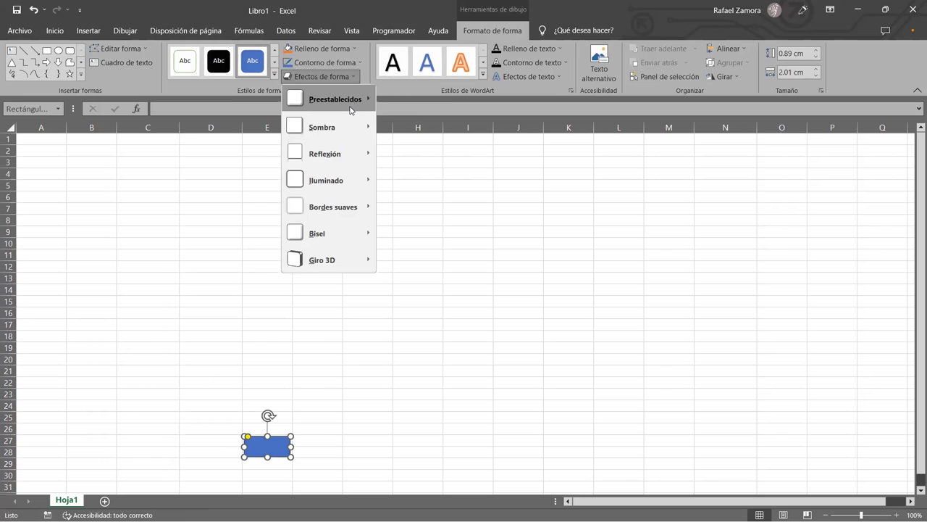
{"action": "mouse_move", "coordinate": [327, 233]}
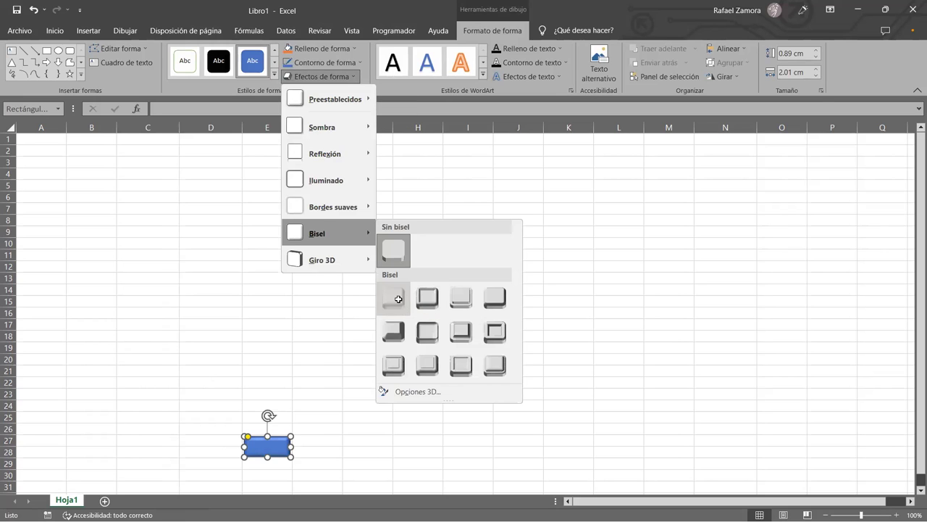
{"action": "left_click", "coordinate": [397, 299]}
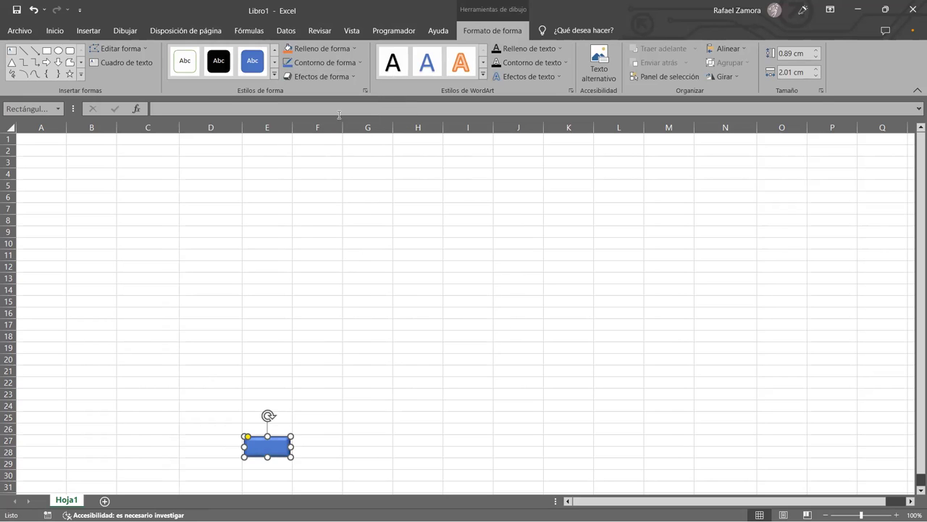
{"action": "left_click", "coordinate": [357, 78]}
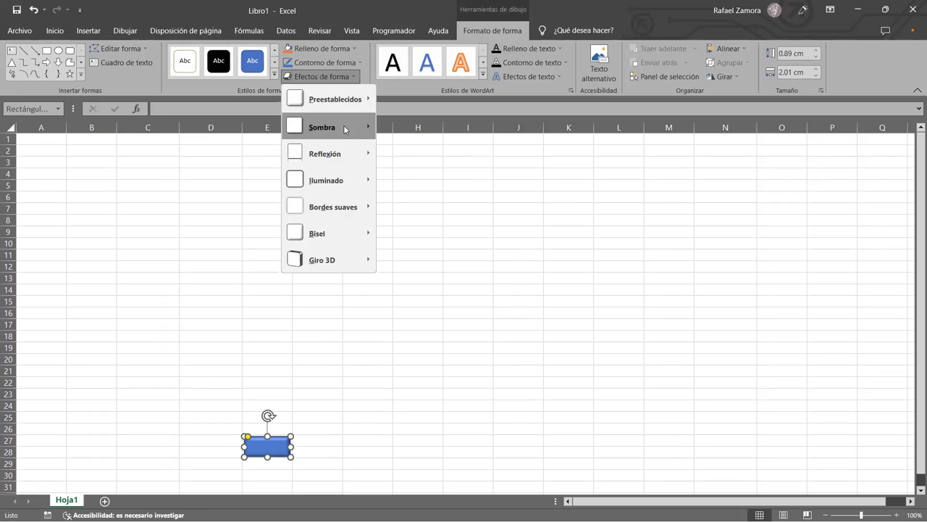
{"action": "mouse_move", "coordinate": [327, 127]}
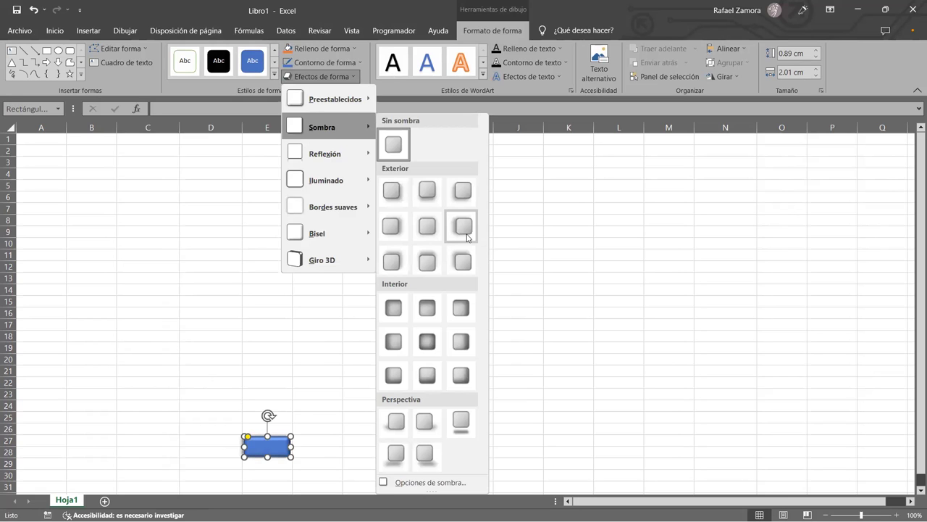
{"action": "left_click", "coordinate": [467, 237]}
{"action": "left_click", "coordinate": [364, 349]}
{"action": "left_click", "coordinate": [291, 446]}
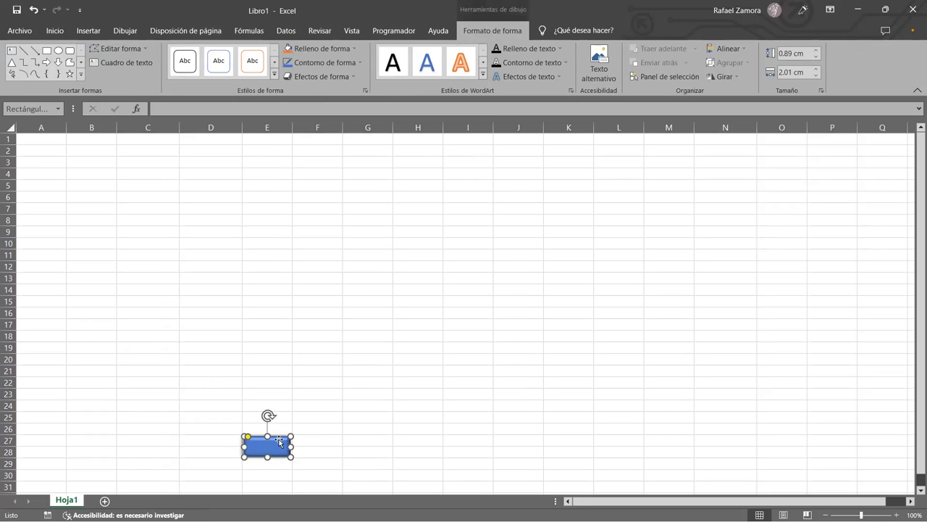
{"action": "left_click", "coordinate": [650, 311]}
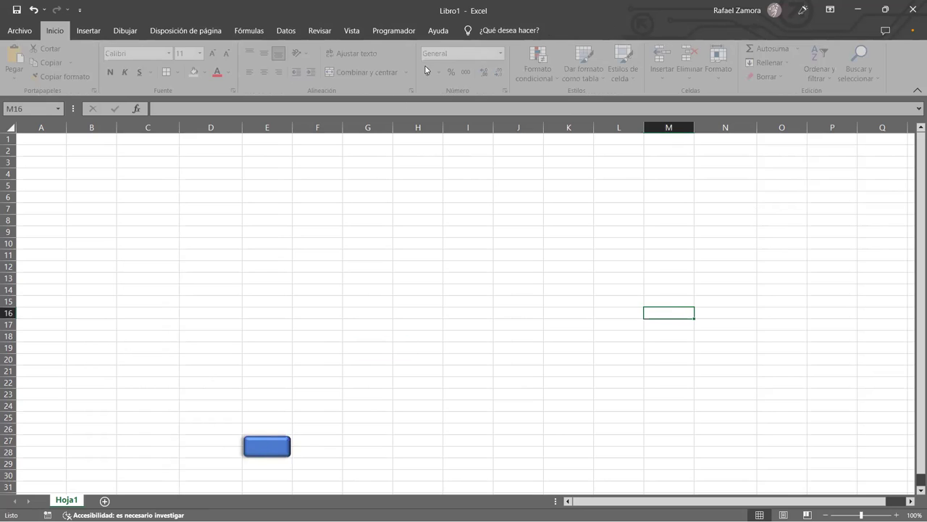
Check the macro list showing Formato, Formato2, Tabla and Texto, then close it.
{"action": "left_click", "coordinate": [352, 30]}
{"action": "left_click", "coordinate": [754, 76]}
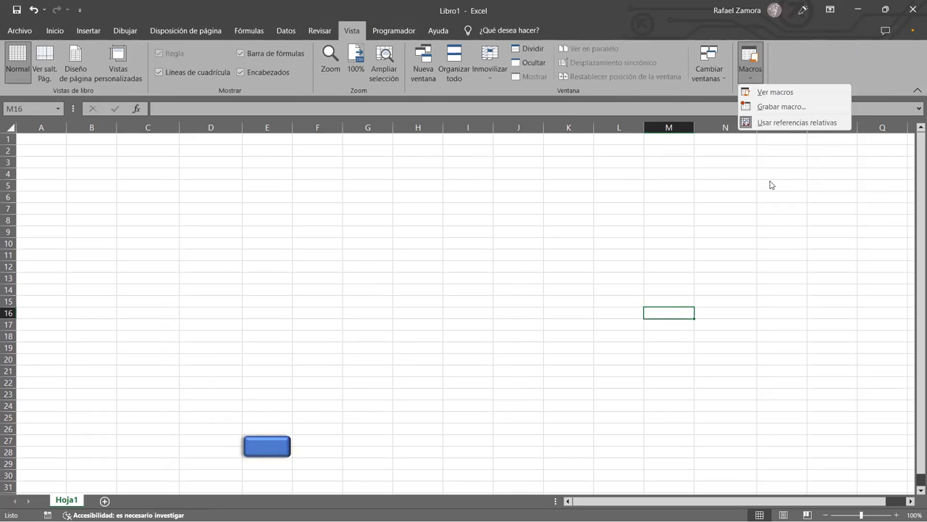
{"action": "left_click", "coordinate": [787, 93]}
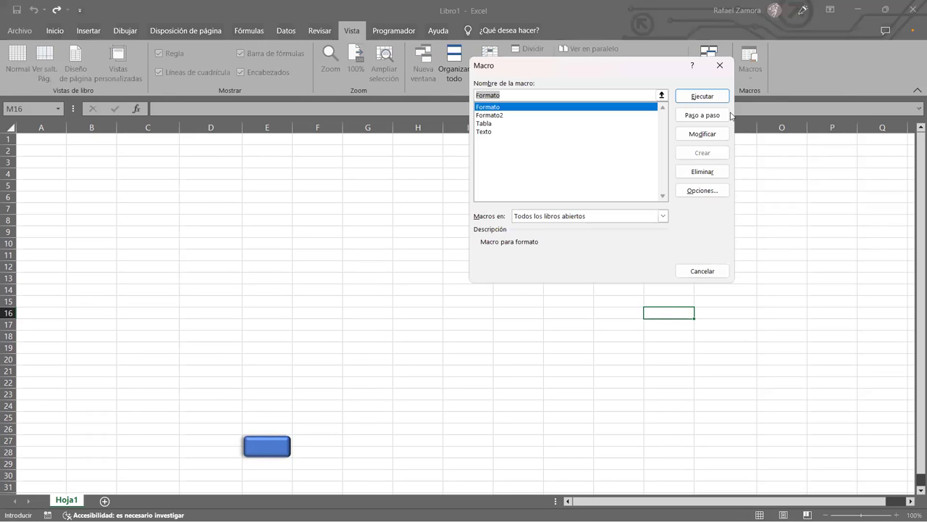
{"action": "left_click", "coordinate": [720, 65]}
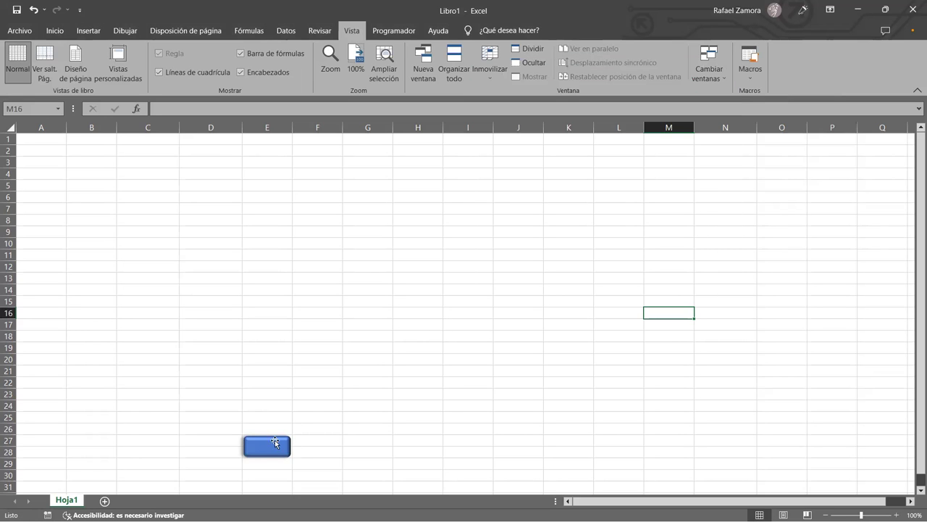
Ctrl-drag copies of the blue beveled button rightward to make four buttons along row 27.
{"action": "left_click", "coordinate": [283, 446]}
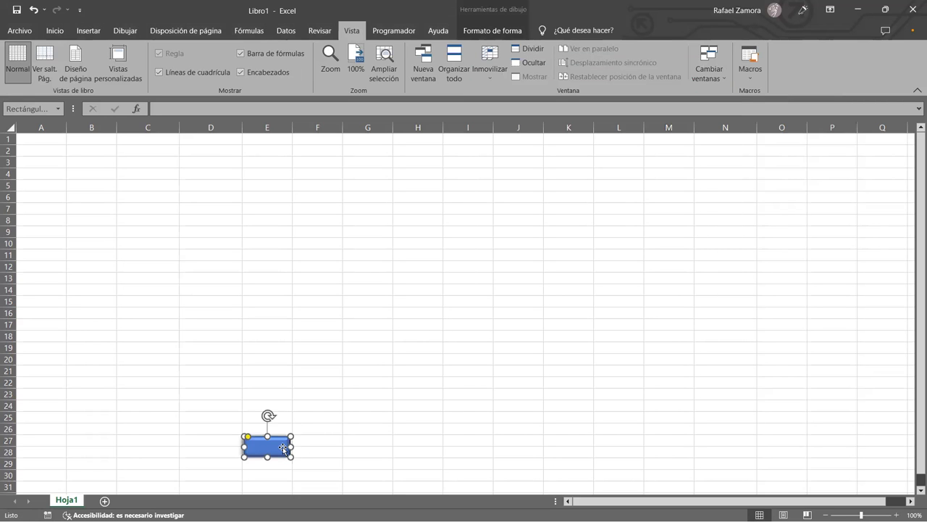
{"action": "left_click", "coordinate": [338, 437]}
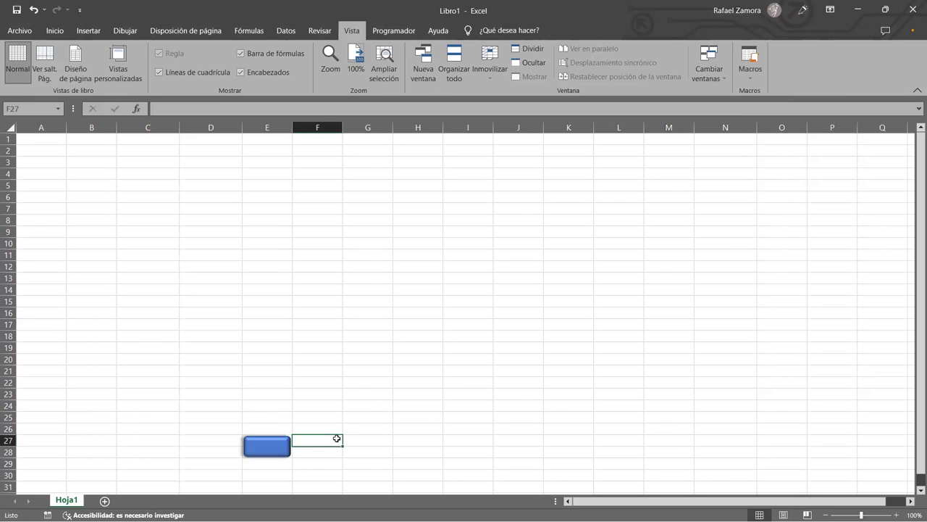
{"action": "left_click", "coordinate": [272, 450]}
{"action": "left_click_drag", "start_coordinate": [273, 451], "coordinate": [397, 448]}
{"action": "left_click", "coordinate": [283, 446], "text": "shift"}
{"action": "left_click", "coordinate": [446, 392]}
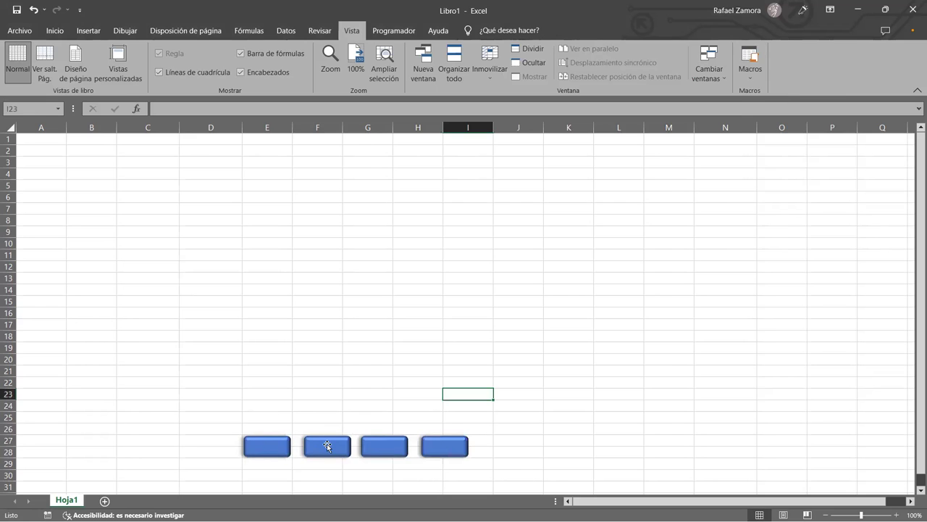
{"action": "left_click", "coordinate": [327, 444]}
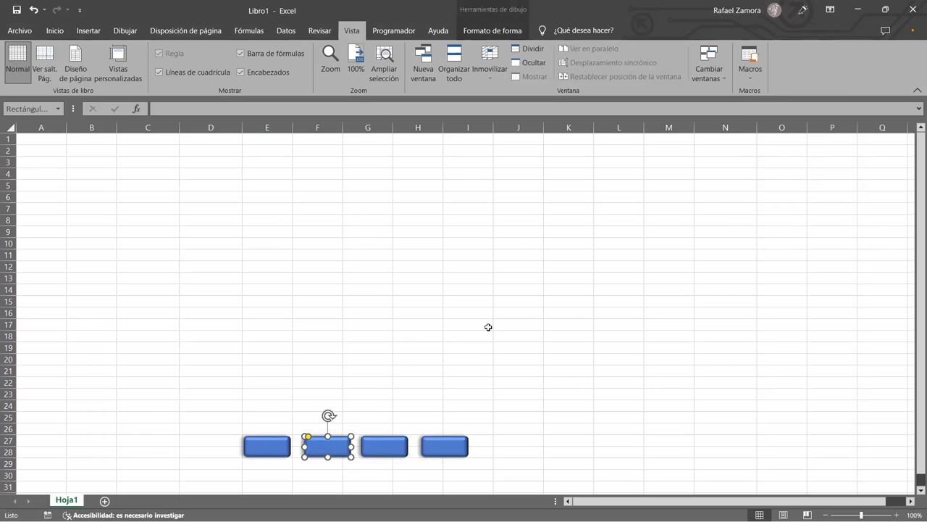
Fill the second, third and fourth rectangles gold, green and orange, keeping the first blue.
{"action": "left_click", "coordinate": [493, 31]}
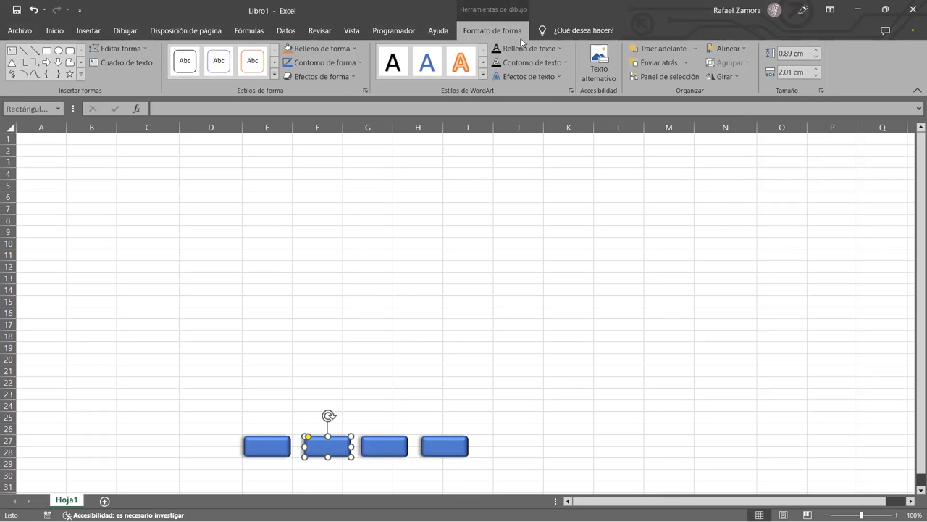
{"action": "left_click", "coordinate": [354, 49]}
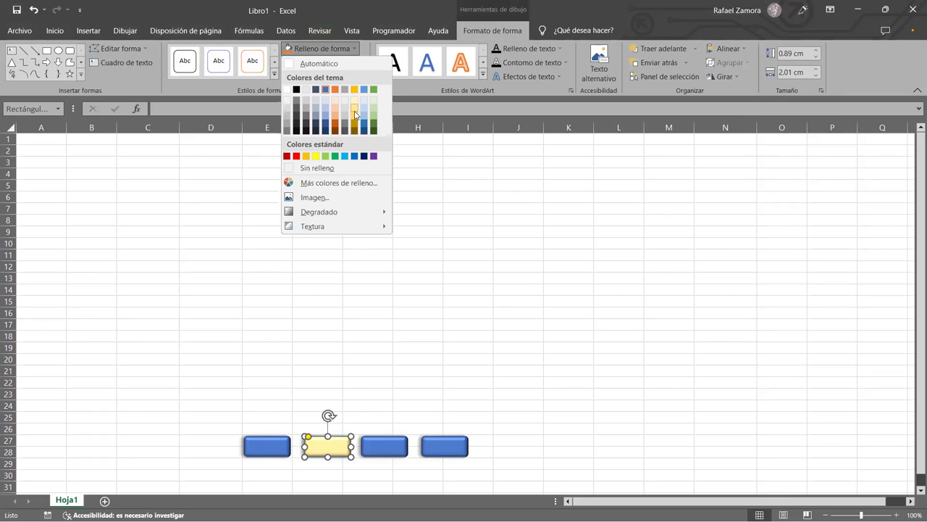
{"action": "left_click", "coordinate": [382, 437]}
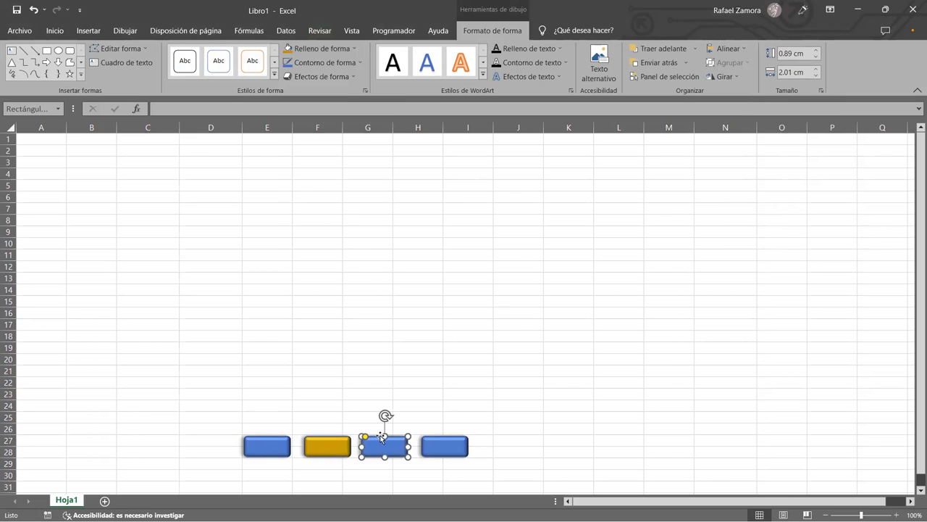
{"action": "left_click", "coordinate": [355, 48]}
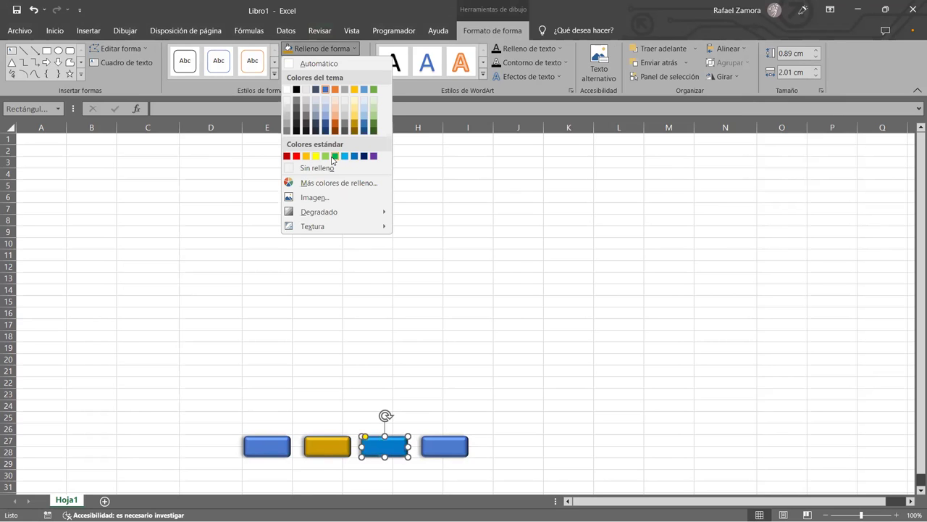
{"action": "left_click", "coordinate": [433, 449]}
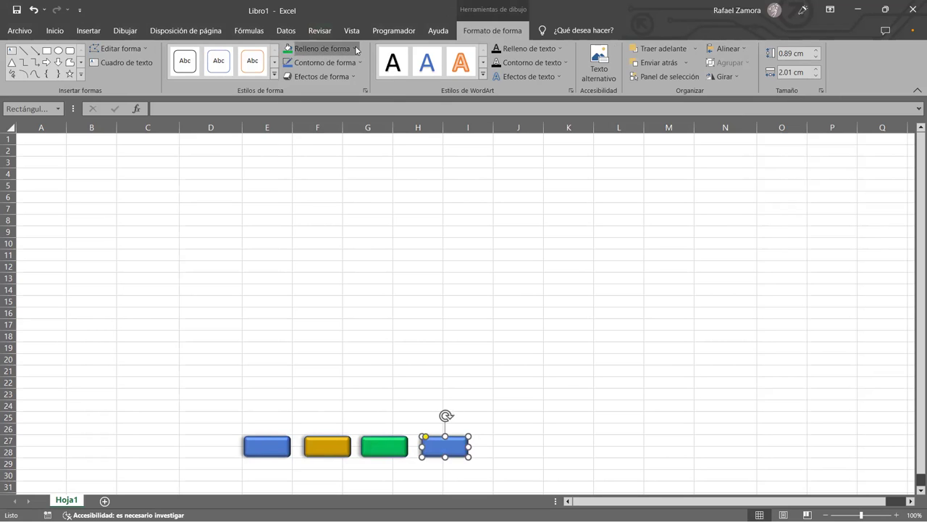
{"action": "left_click", "coordinate": [355, 49]}
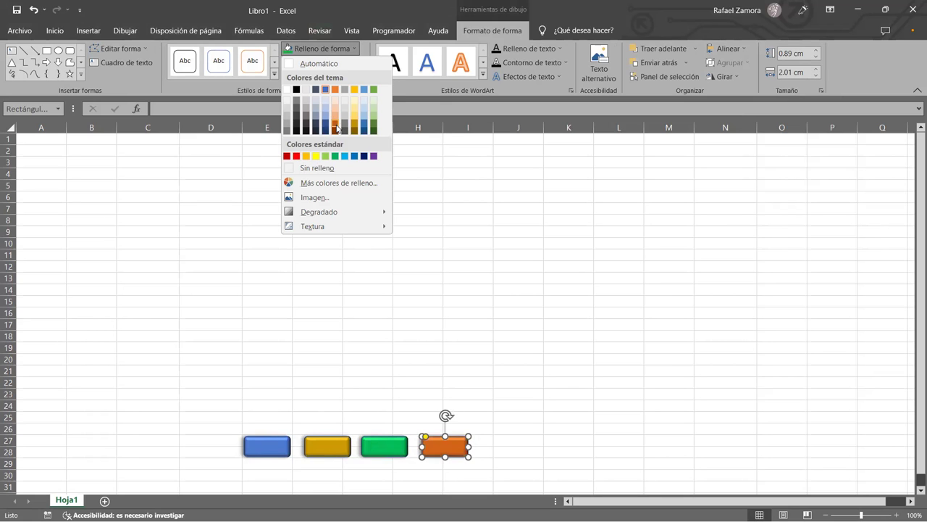
{"action": "left_click", "coordinate": [335, 124]}
{"action": "left_click", "coordinate": [517, 359]}
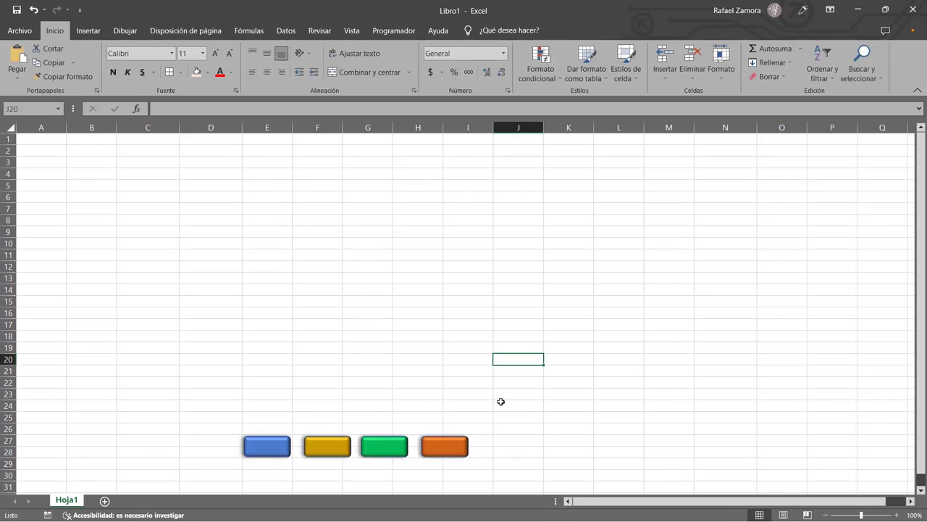
Assign the Formato macro to the blue rectangle via Asignar macro and confirm with Aceptar.
{"action": "left_click", "coordinate": [272, 445]}
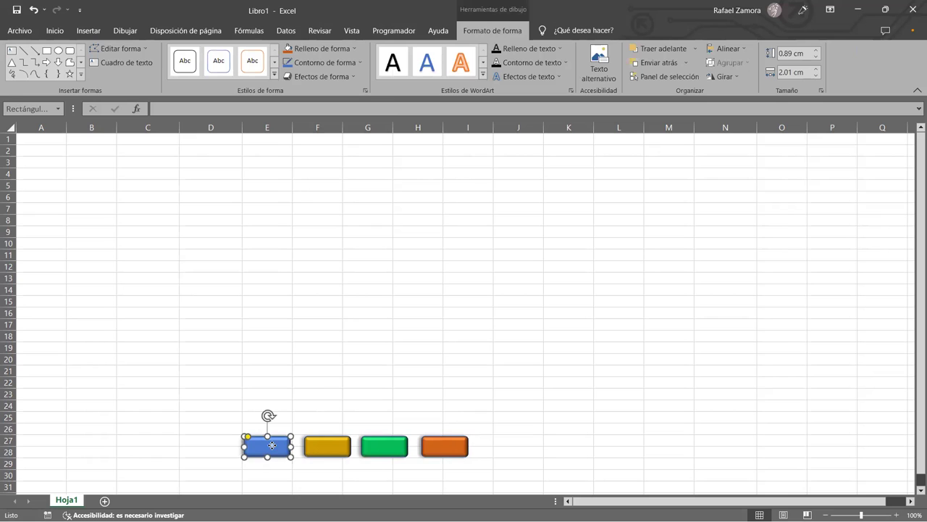
{"action": "right_click", "coordinate": [272, 445]}
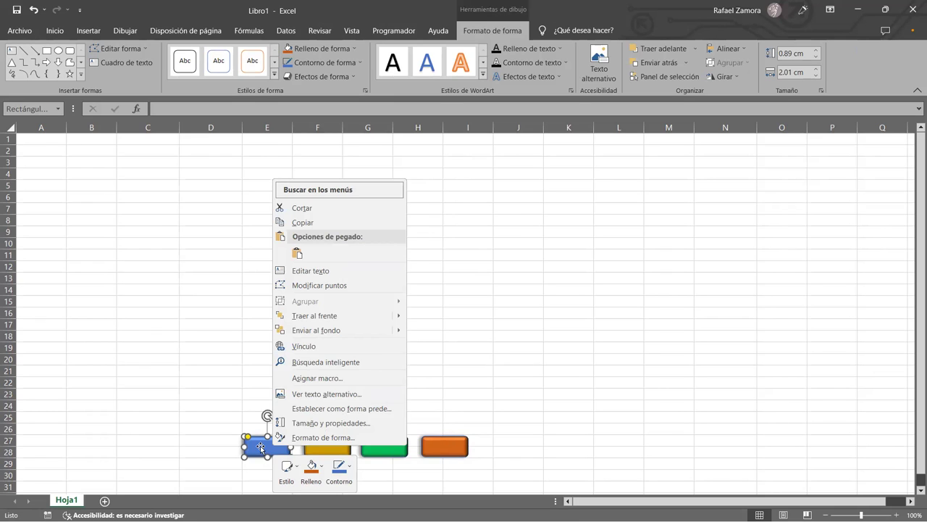
{"action": "left_click", "coordinate": [260, 446]}
{"action": "right_click", "coordinate": [260, 447]}
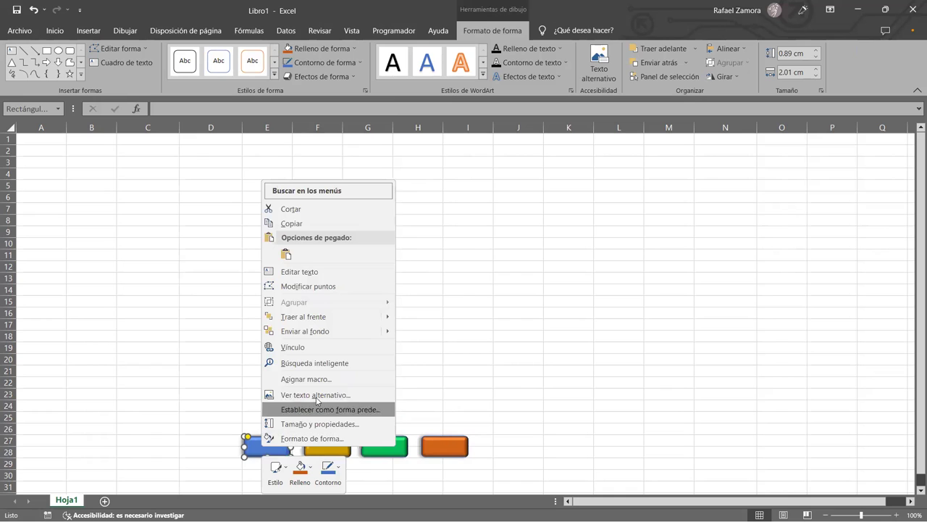
{"action": "left_click", "coordinate": [332, 380]}
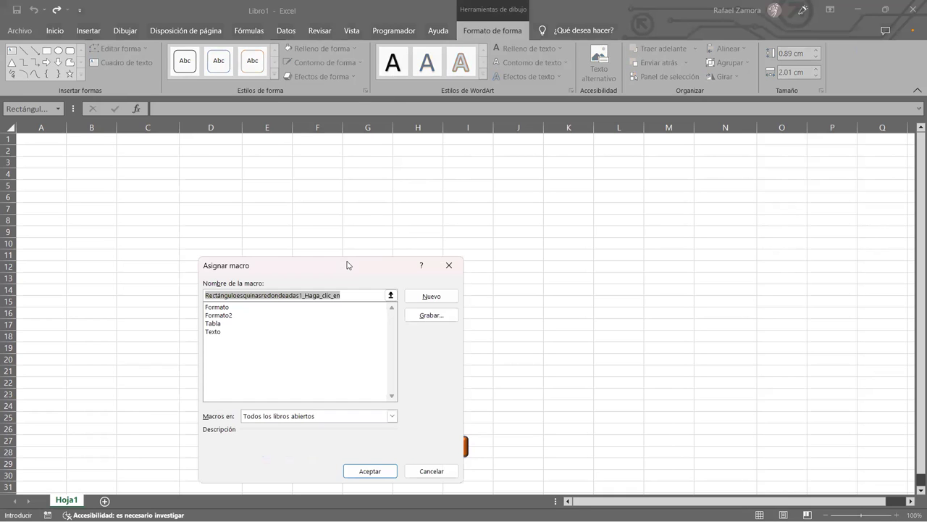
{"action": "left_click_drag", "start_coordinate": [347, 265], "coordinate": [404, 150]}
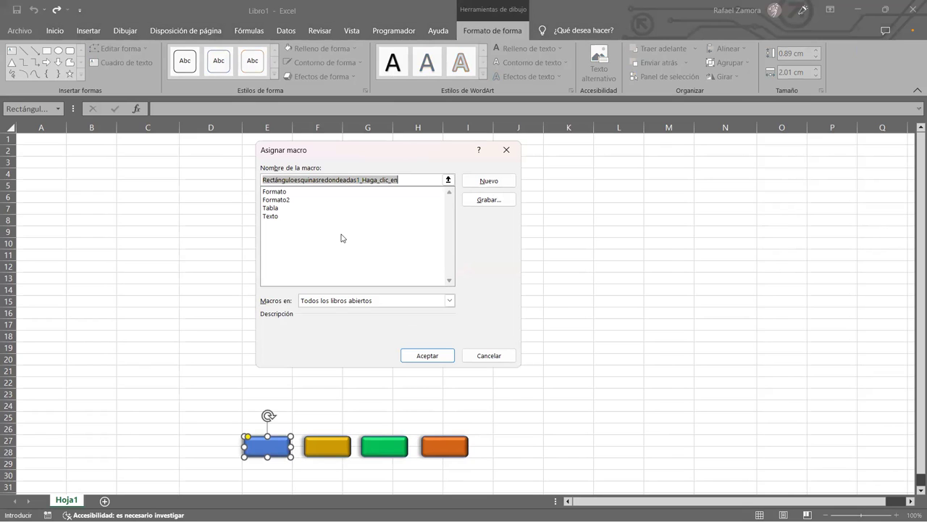
{"action": "left_click", "coordinate": [278, 192]}
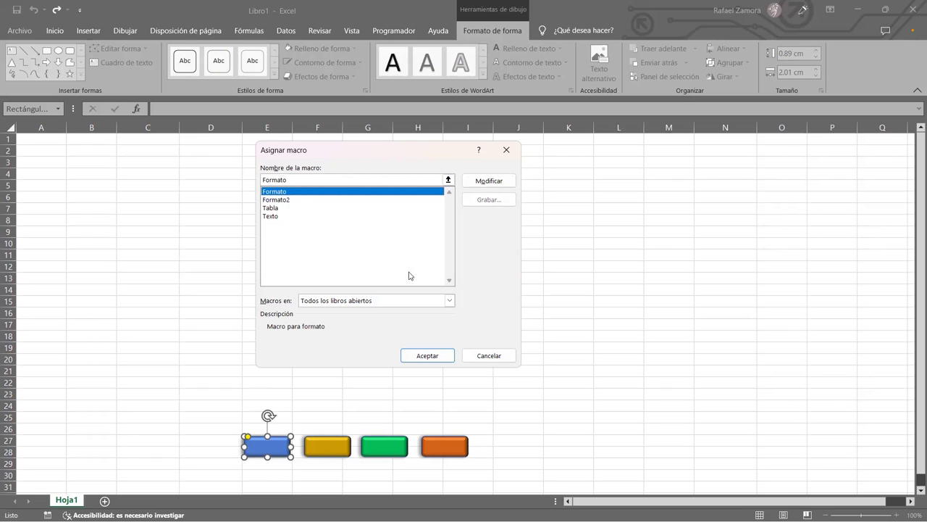
{"action": "left_click", "coordinate": [441, 356]}
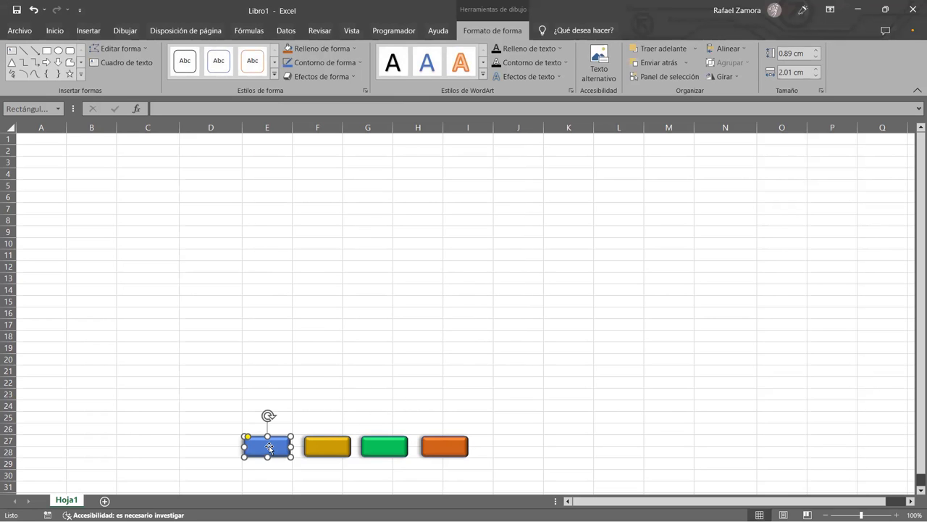
Label the blue, gold, green and orange buttons Macro 1, Macro 2, Macro 3 and Macro 4.
{"action": "type", "text": "Macro 1"}
{"action": "left_click", "coordinate": [341, 449]}
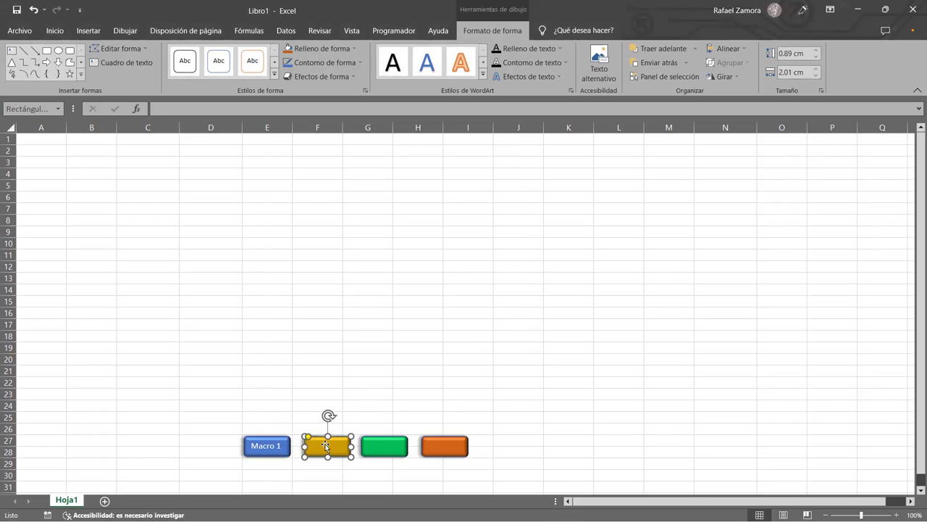
{"action": "left_click", "coordinate": [326, 446]}
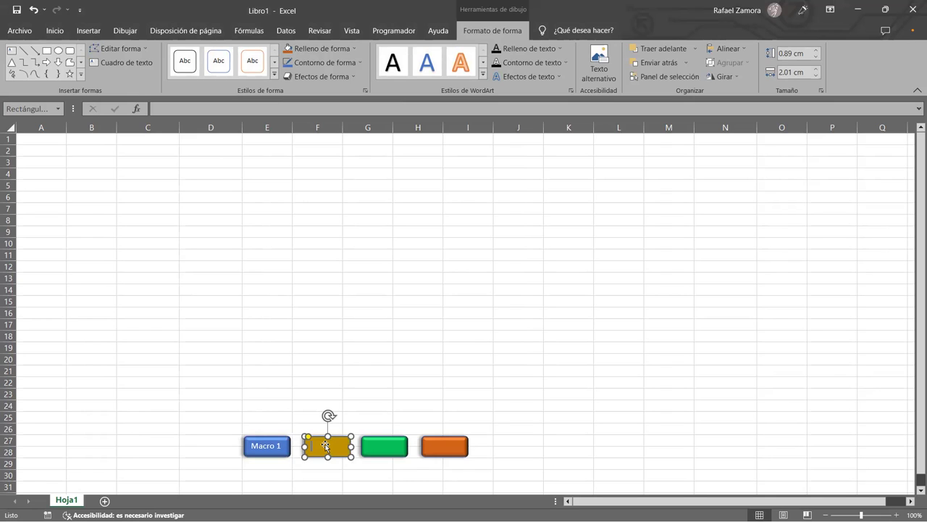
{"action": "type", "text": "Macro 2"}
{"action": "left_click", "coordinate": [388, 449]}
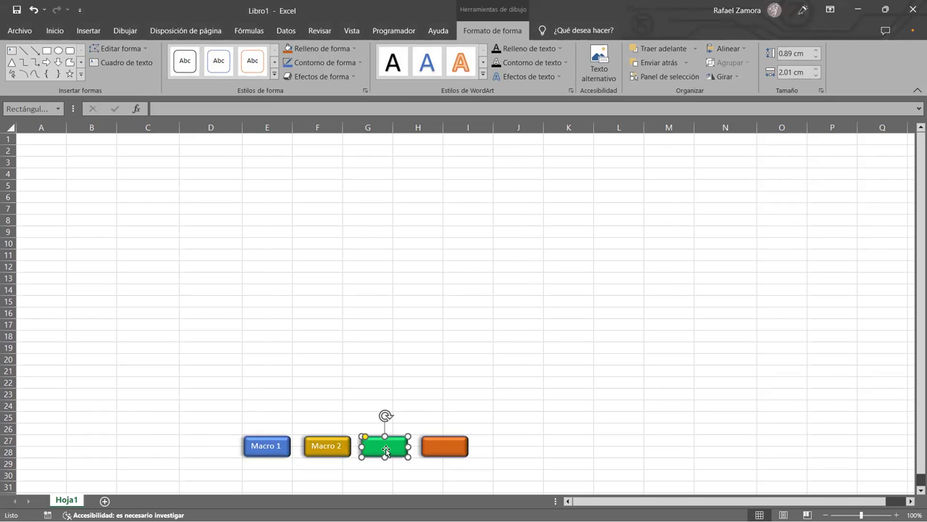
{"action": "type", "text": "Macro 3"}
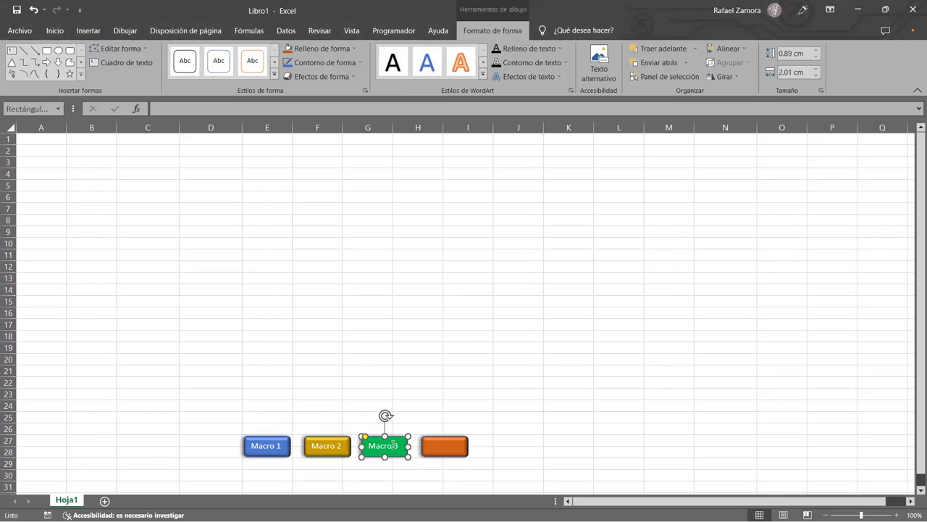
{"action": "left_click", "coordinate": [454, 446]}
{"action": "type", "text": "Macro 4"}
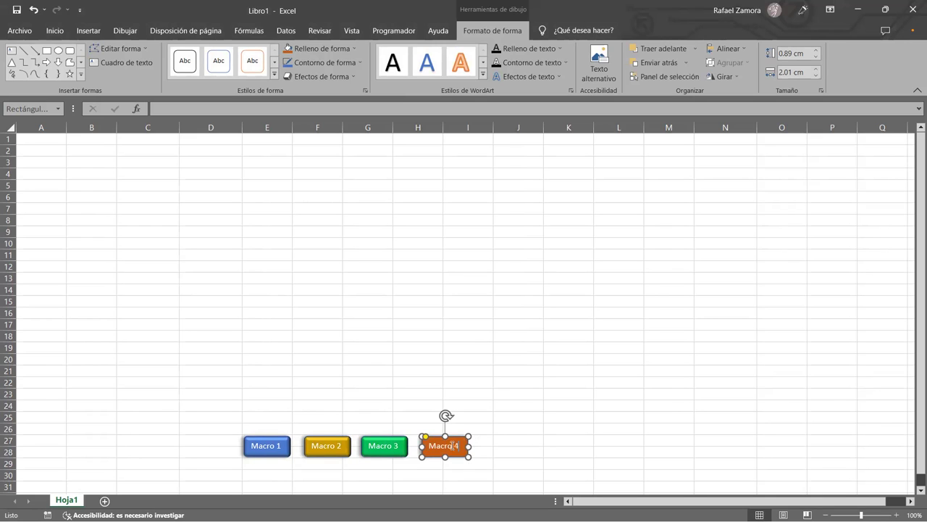
{"action": "left_click", "coordinate": [526, 387]}
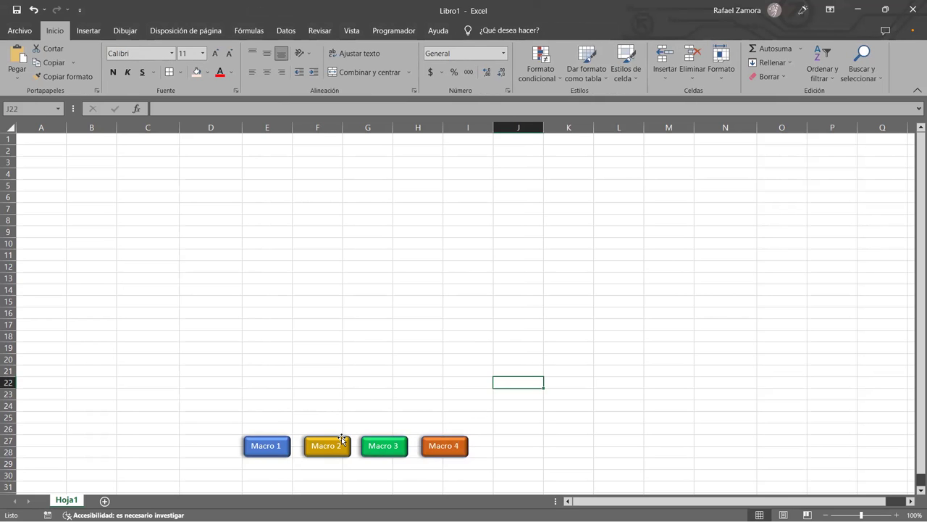
Assign the Formato2 macro to the Macro 2 button.
{"action": "left_click", "coordinate": [341, 443]}
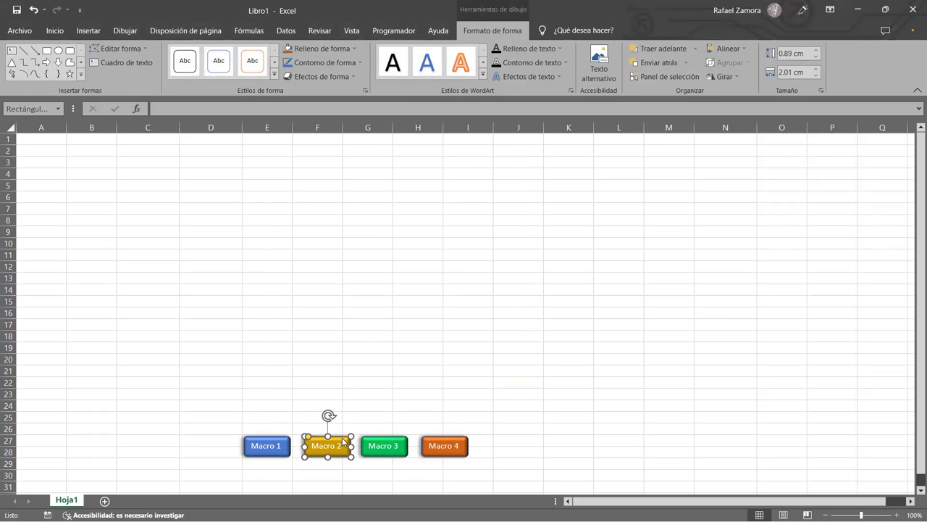
{"action": "right_click", "coordinate": [344, 441]}
{"action": "left_click", "coordinate": [406, 367]}
{"action": "left_click", "coordinate": [309, 305]}
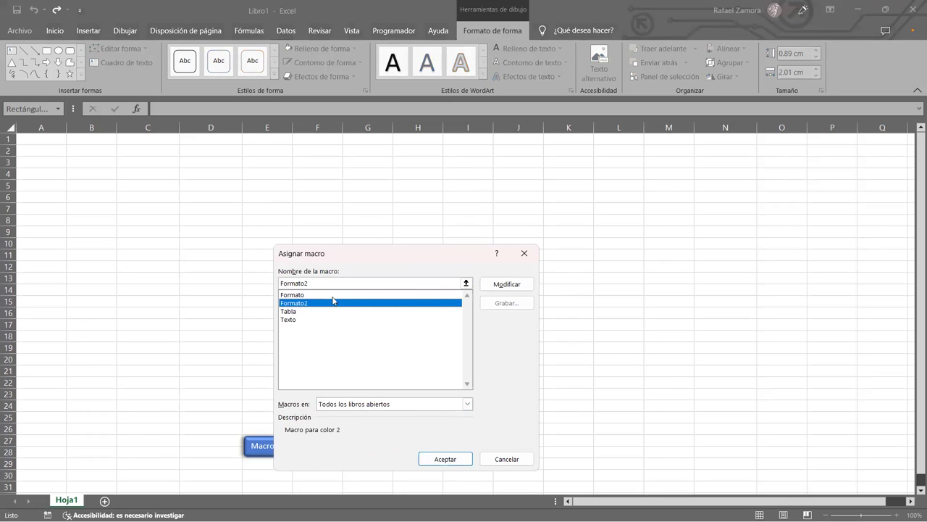
{"action": "left_click_drag", "start_coordinate": [279, 255], "coordinate": [311, 157]}
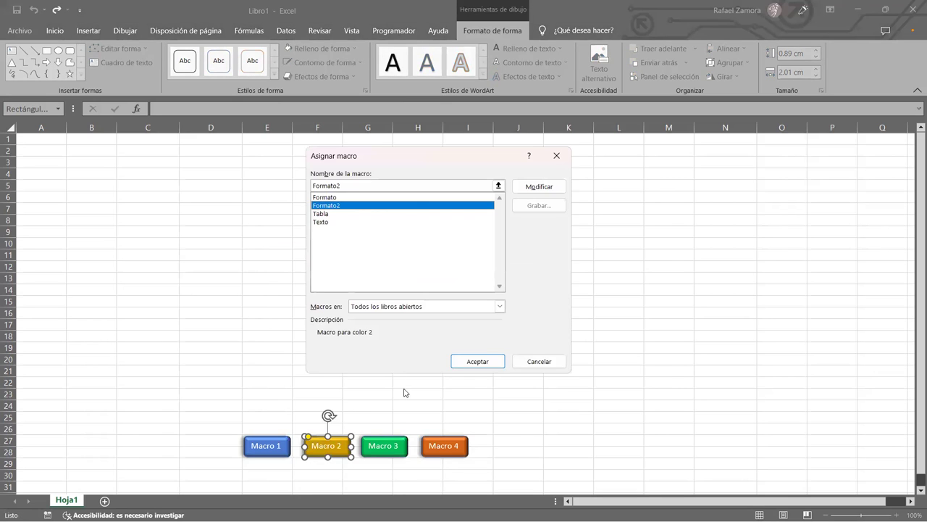
{"action": "left_click", "coordinate": [493, 360]}
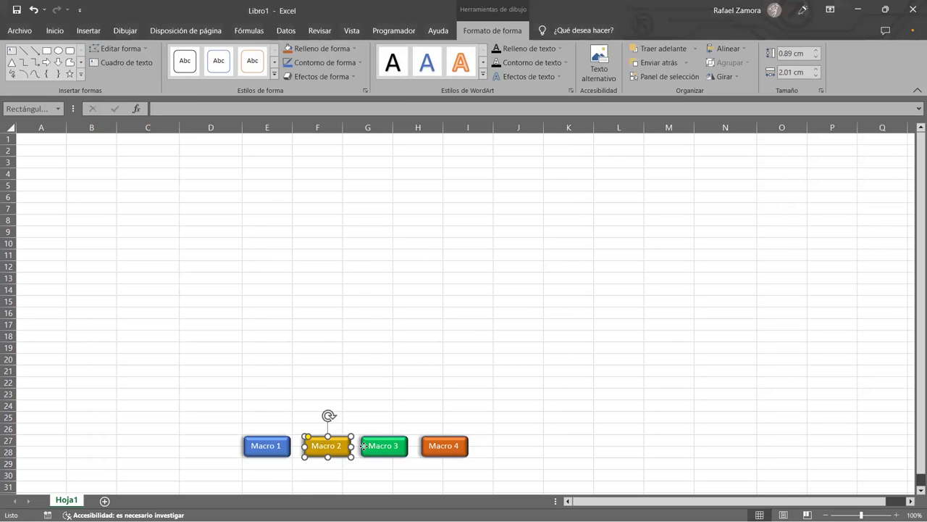
Assign the Tabla macro to Macro 3 and the Texto macro to Macro 4.
{"action": "right_click", "coordinate": [364, 446]}
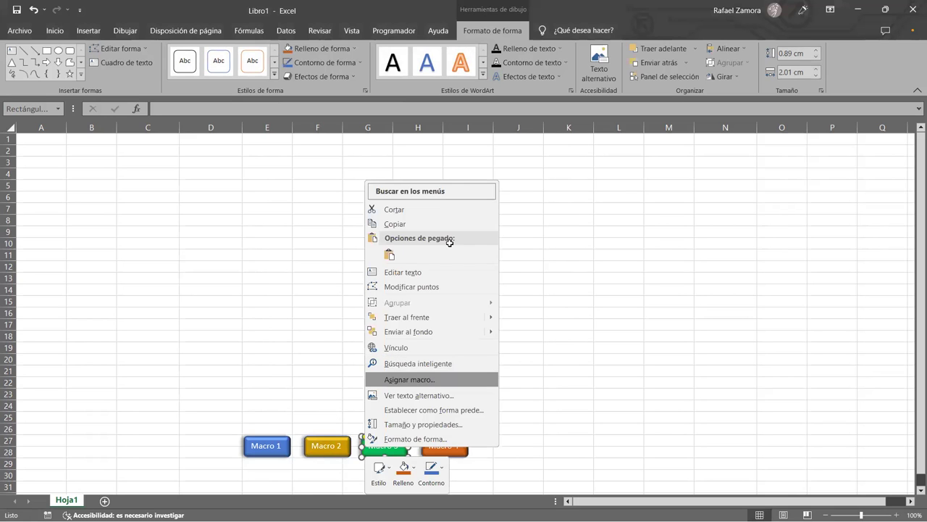
{"action": "left_click", "coordinate": [410, 379]}
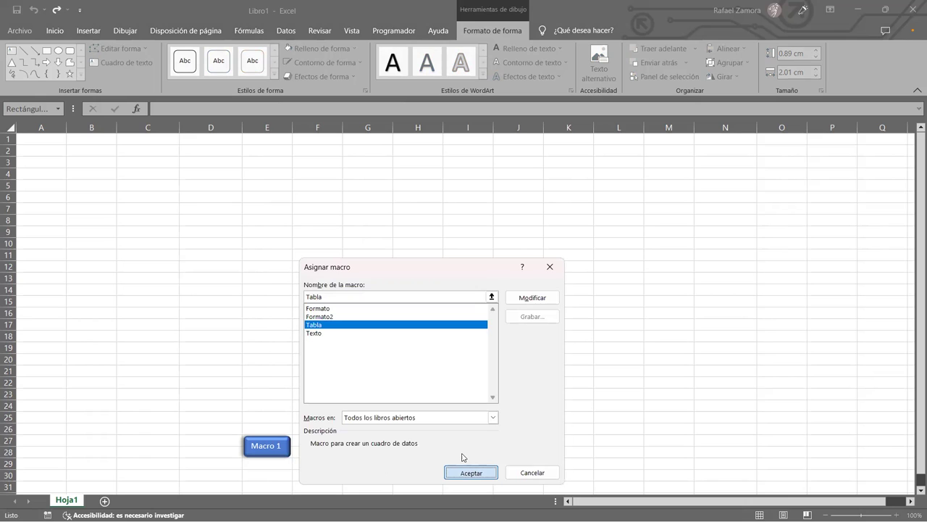
{"action": "left_click", "coordinate": [464, 470]}
{"action": "left_click", "coordinate": [451, 456]}
{"action": "right_click", "coordinate": [450, 457]}
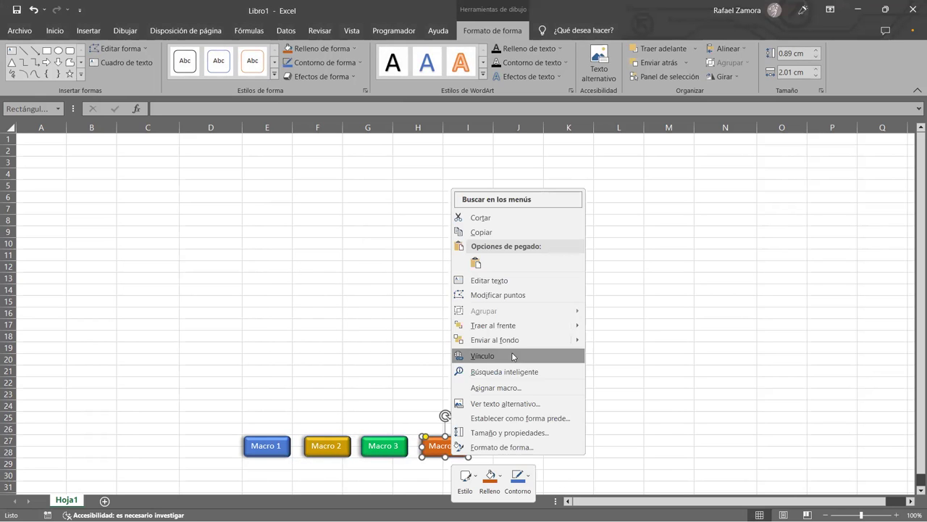
{"action": "left_click", "coordinate": [500, 387]}
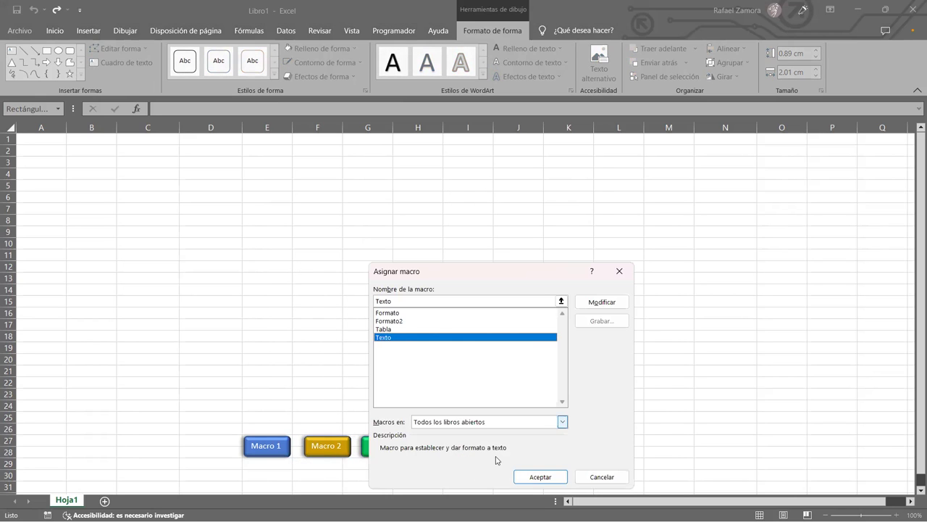
{"action": "key", "text": "Return"}
{"action": "left_click", "coordinate": [576, 428]}
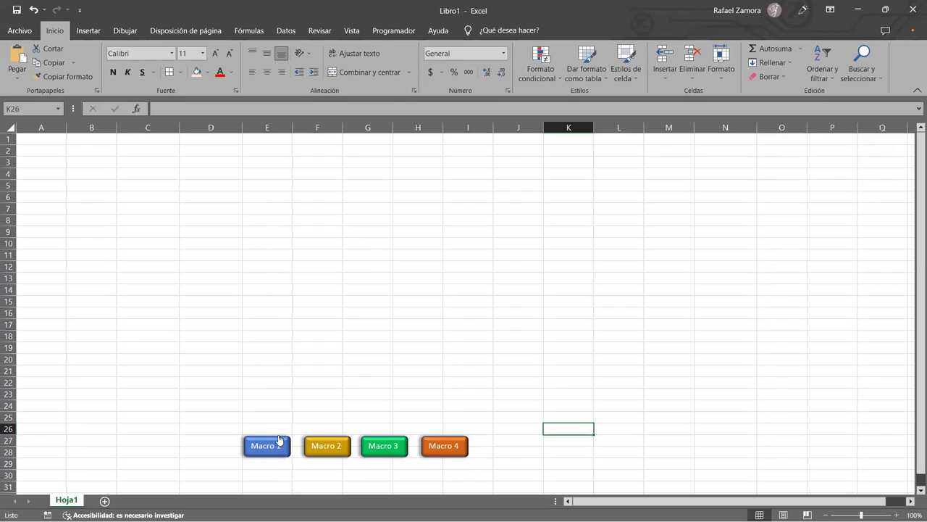
Run Macro 1 to 4: blue K26, orange G1, the form table and the EXCEL AVANZADO title.
{"action": "left_click", "coordinate": [271, 447]}
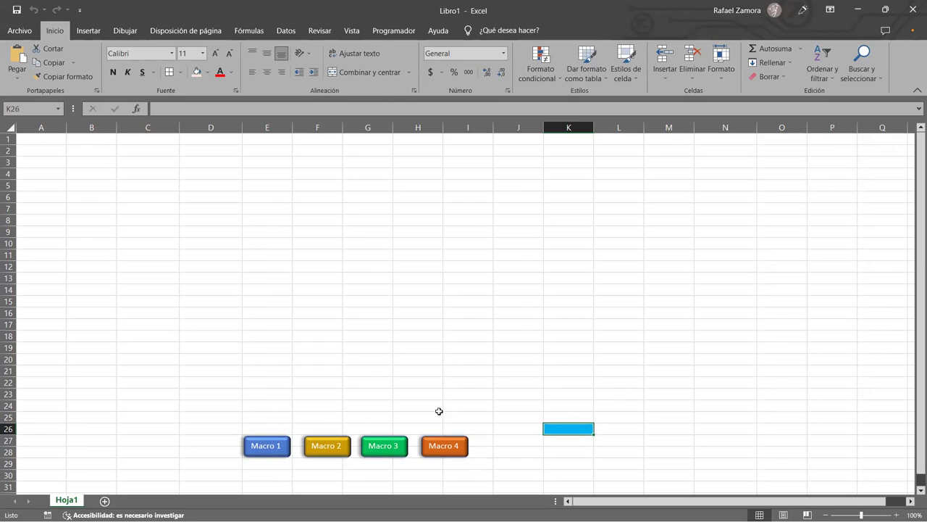
{"action": "left_click", "coordinate": [336, 450]}
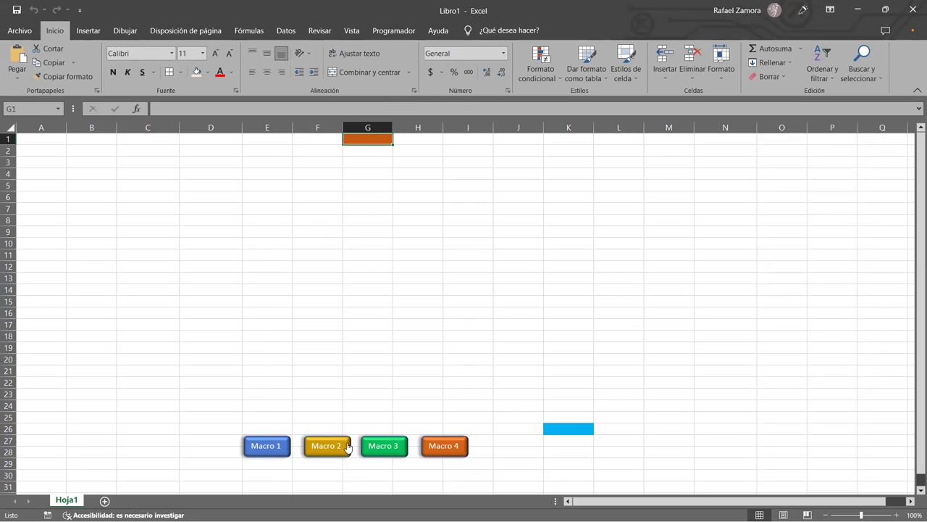
{"action": "left_click", "coordinate": [397, 445]}
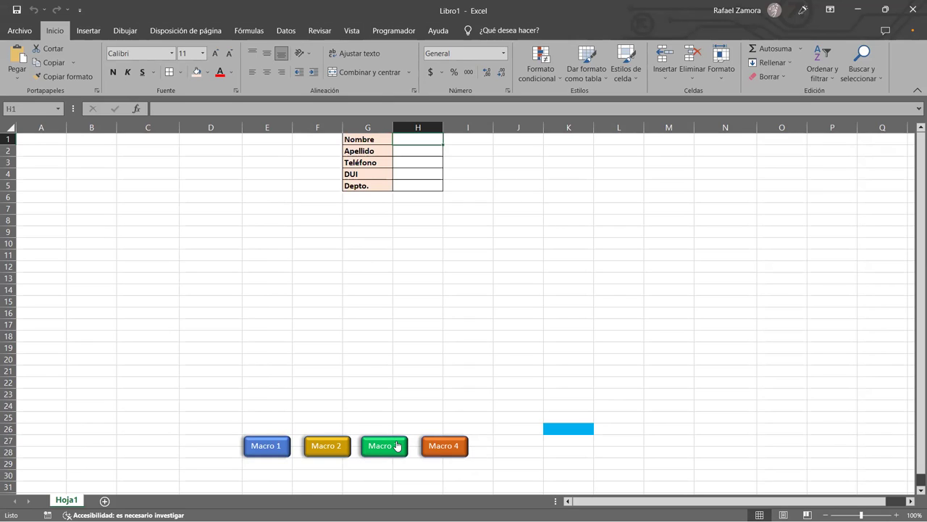
{"action": "left_click", "coordinate": [439, 445]}
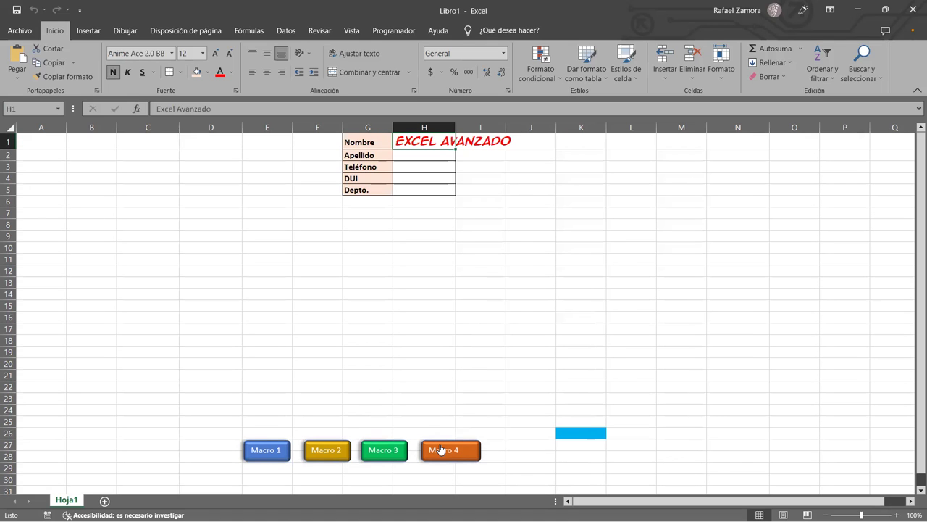
Clear the form table, title and blue column K cells, then return to cell A1.
{"action": "mouse_move", "coordinate": [327, 237]}
{"action": "left_mouse_down"}
{"action": "mouse_move", "coordinate": [559, 239]}
{"action": "mouse_move", "coordinate": [558, 137]}
{"action": "left_mouse_up"}
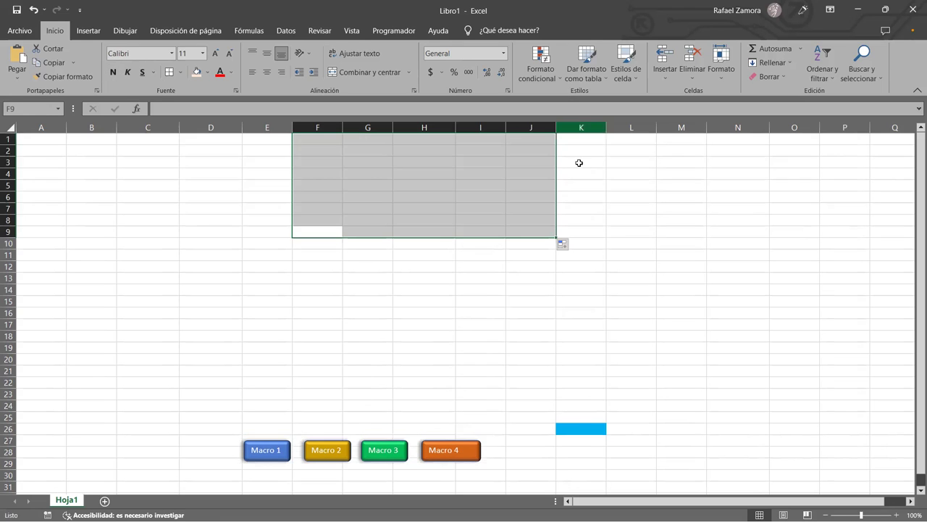
{"action": "left_click", "coordinate": [581, 387]}
{"action": "left_click_drag", "start_coordinate": [581, 388], "coordinate": [636, 400]}
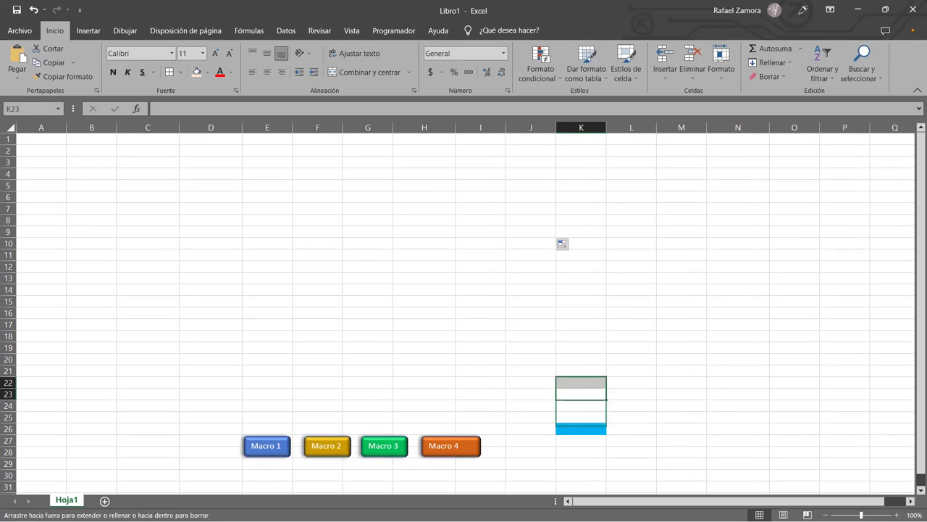
{"action": "scroll", "coordinate": [636, 399], "scroll_direction": "up", "scroll_amount": 10}
{"action": "scroll", "coordinate": [636, 400], "scroll_direction": "up", "scroll_amount": 6}
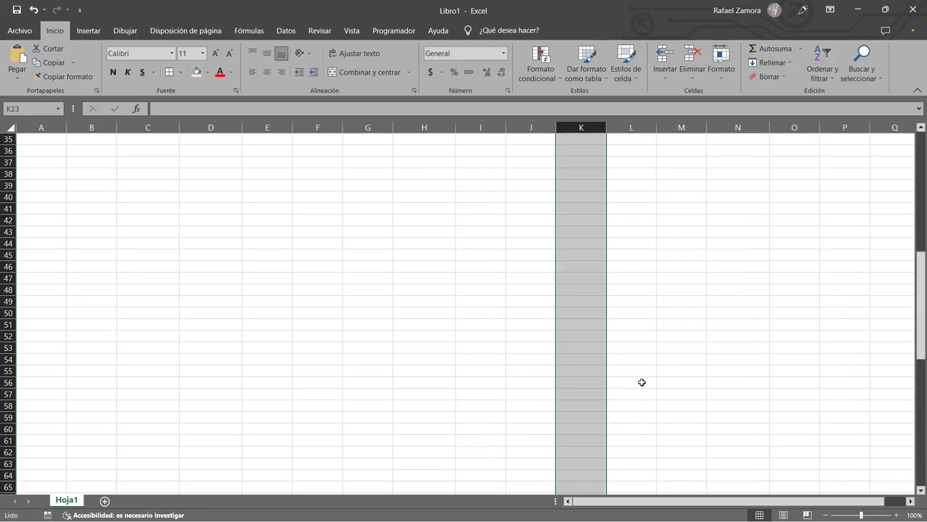
{"action": "scroll", "coordinate": [636, 400], "scroll_direction": "up", "scroll_amount": 6}
{"action": "left_click", "coordinate": [500, 306]}
{"action": "left_click", "coordinate": [427, 275]}
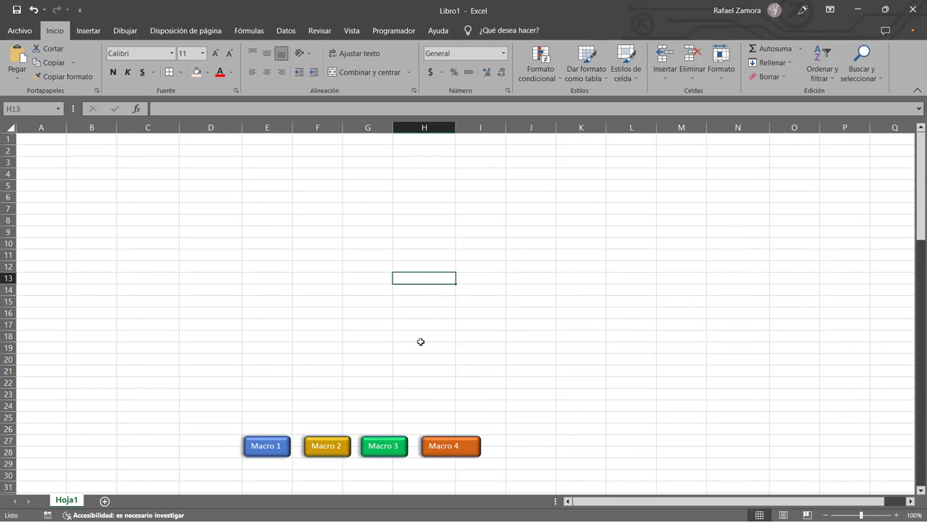
{"action": "left_click", "coordinate": [39, 141]}
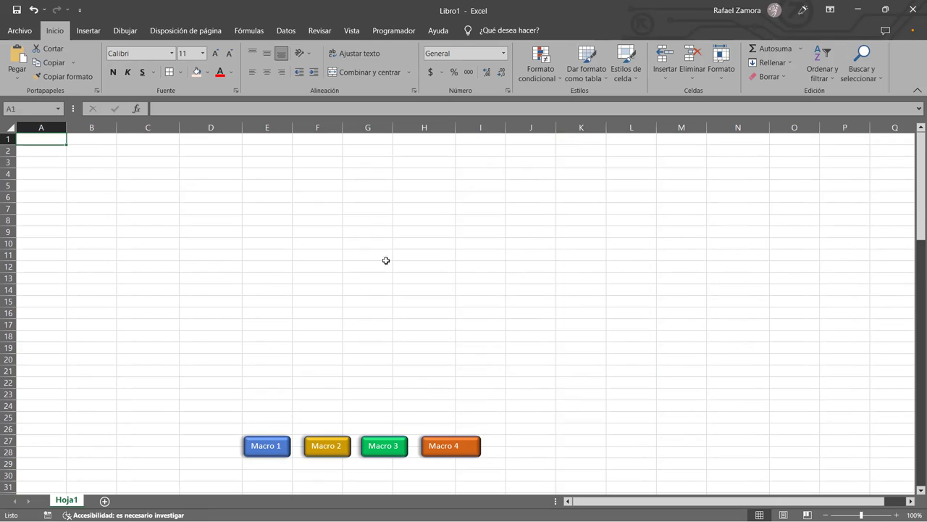
Put the Macro 4 button's label into text-editing mode.
{"action": "left_click", "coordinate": [469, 449], "text": "ctrl"}
{"action": "right_click", "coordinate": [470, 449]}
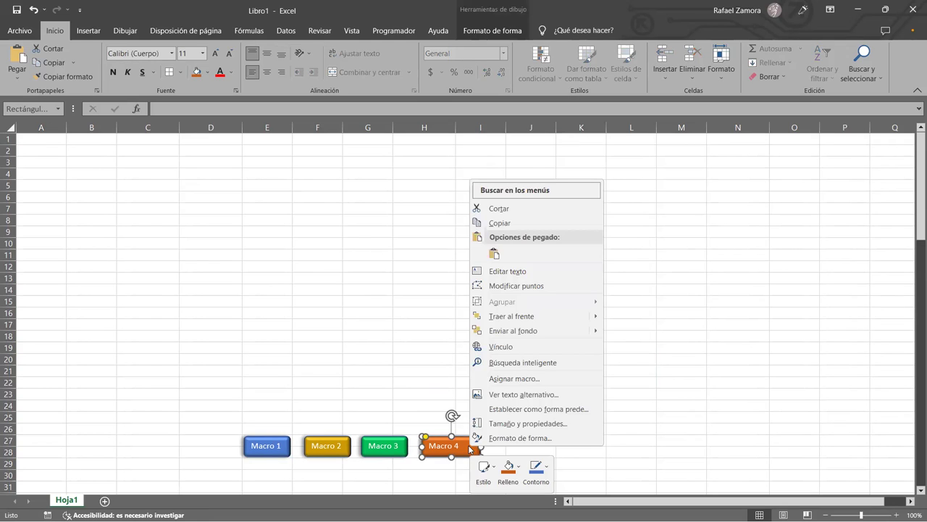
{"action": "left_click", "coordinate": [470, 449]}
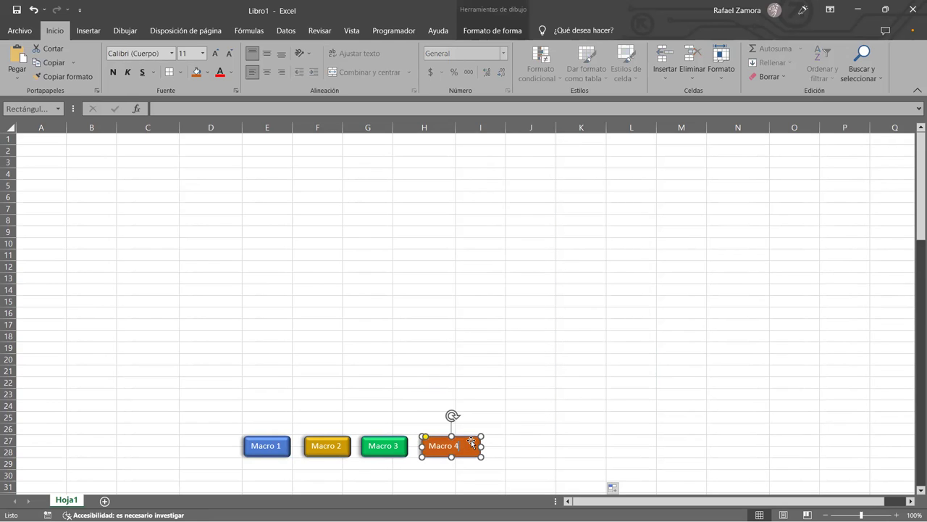
Drag Macro 4's right edge left so it is as narrow as the other buttons.
{"action": "left_click", "coordinate": [472, 436]}
{"action": "right_click", "coordinate": [468, 438]}
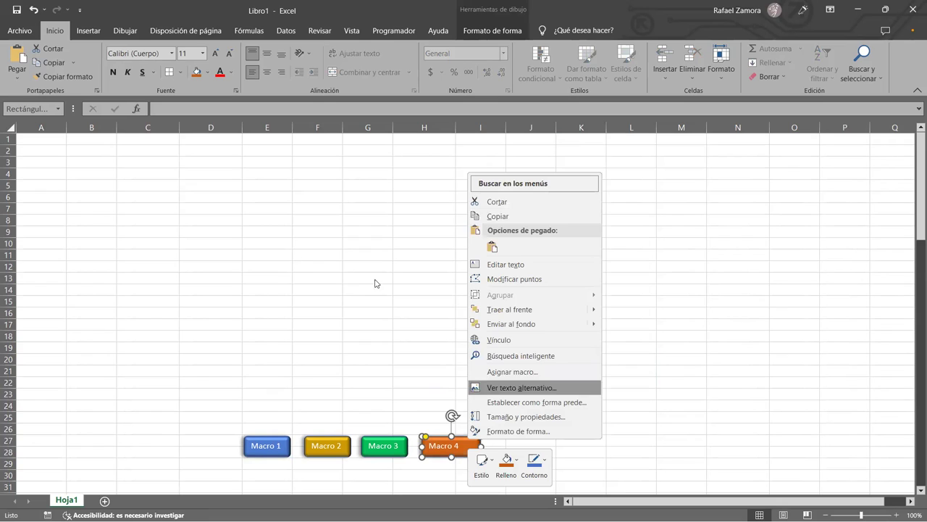
{"action": "left_click", "coordinate": [478, 445]}
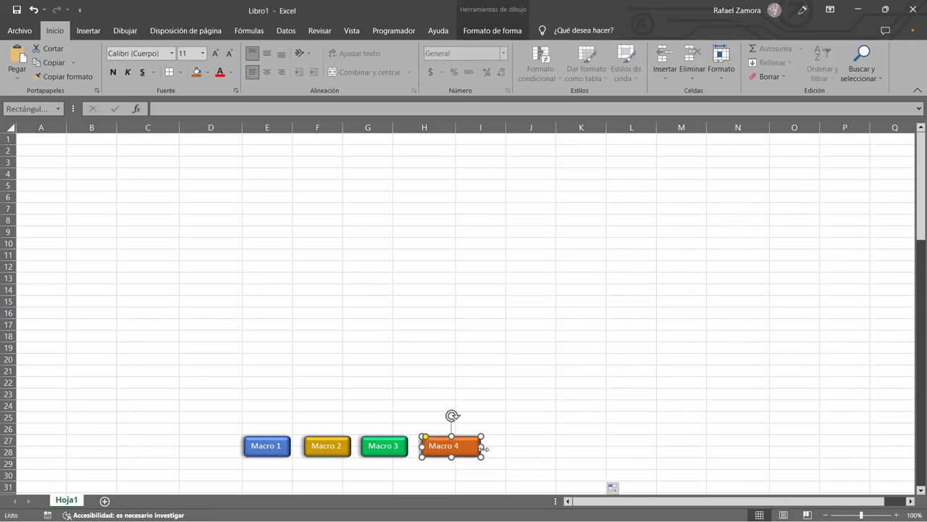
{"action": "left_click_drag", "start_coordinate": [480, 446], "coordinate": [466, 447]}
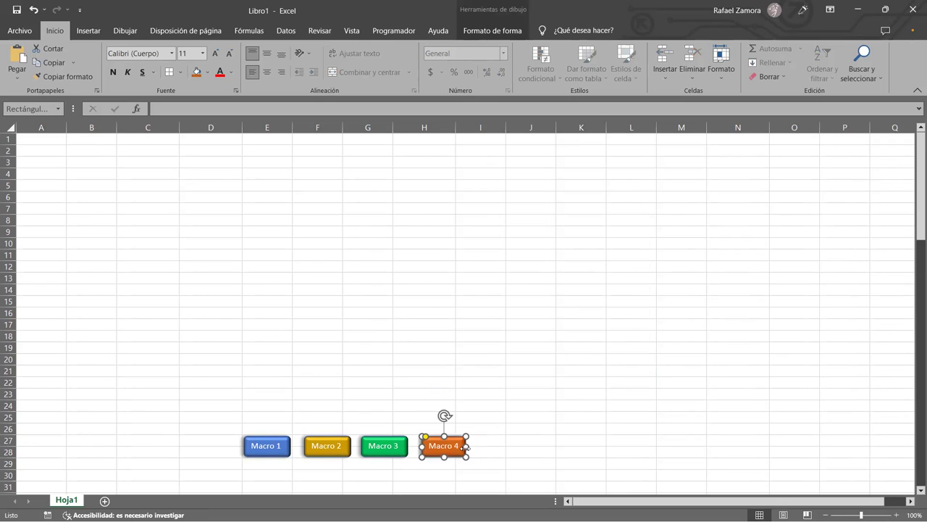
{"action": "left_click", "coordinate": [485, 443]}
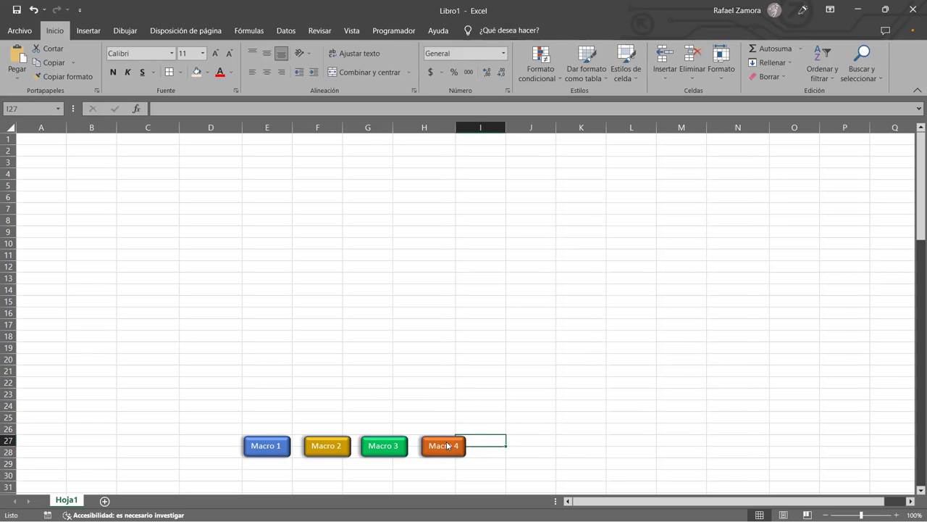
{"action": "right_click", "coordinate": [449, 446]}
{"action": "left_click", "coordinate": [265, 230]}
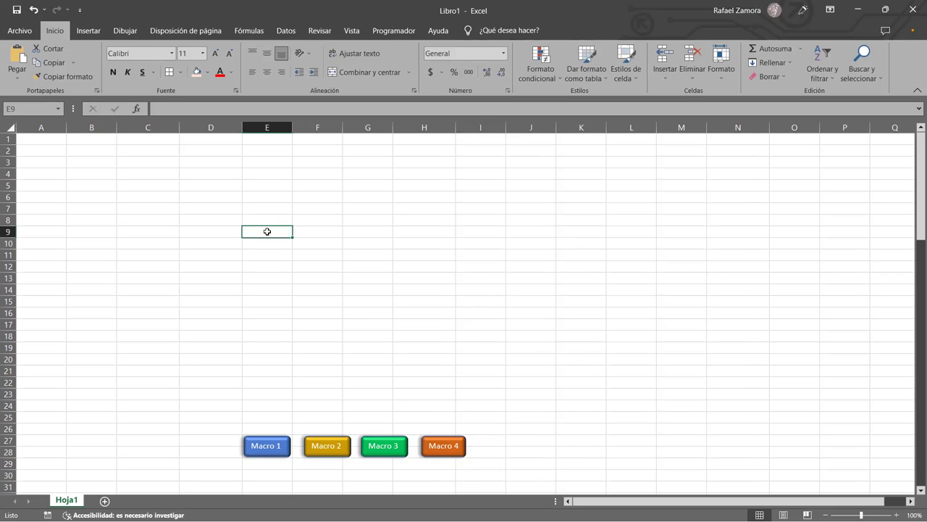
Move Macro 1 to column A rows 19–20 and stack Macro 2, 3 and 4 beneath it.
{"action": "left_click", "coordinate": [29, 139]}
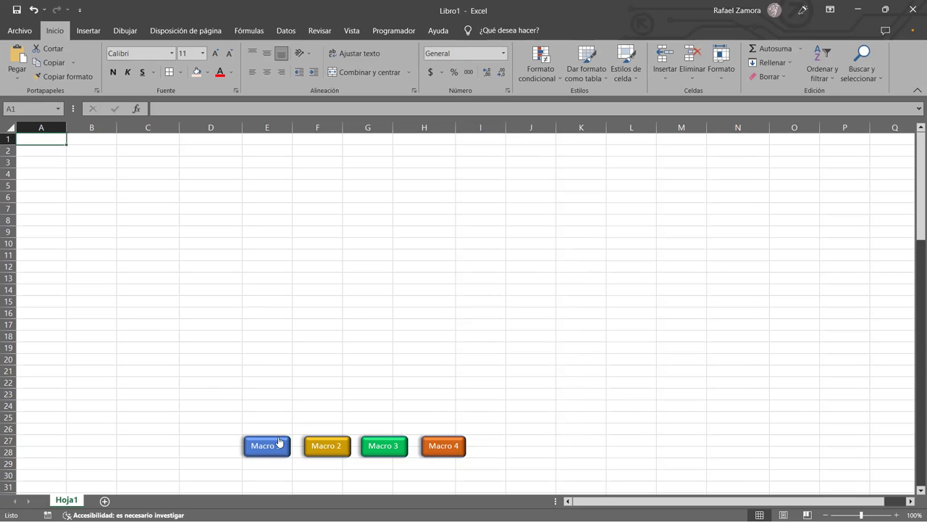
{"action": "left_click", "coordinate": [274, 399]}
{"action": "left_click", "coordinate": [276, 444], "text": "ctrl"}
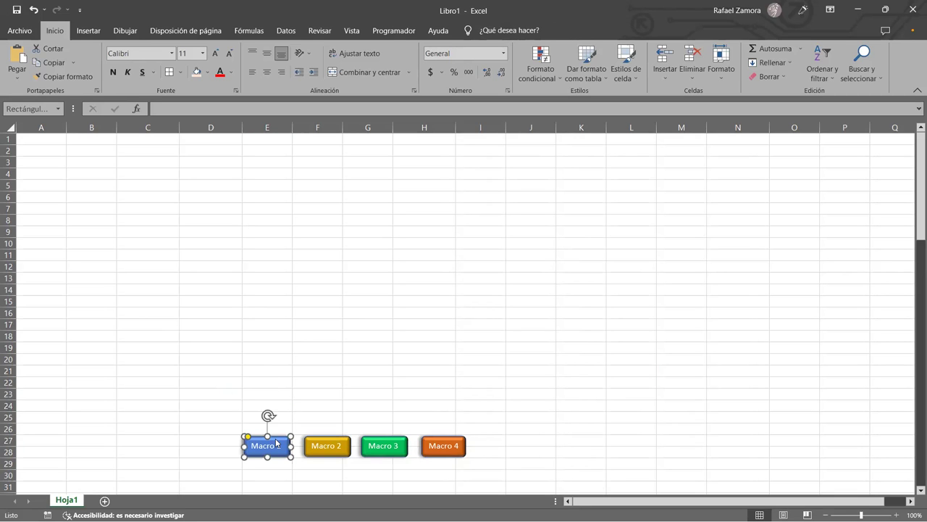
{"action": "right_click", "coordinate": [261, 439]}
{"action": "left_click_drag", "start_coordinate": [261, 440], "coordinate": [38, 343]}
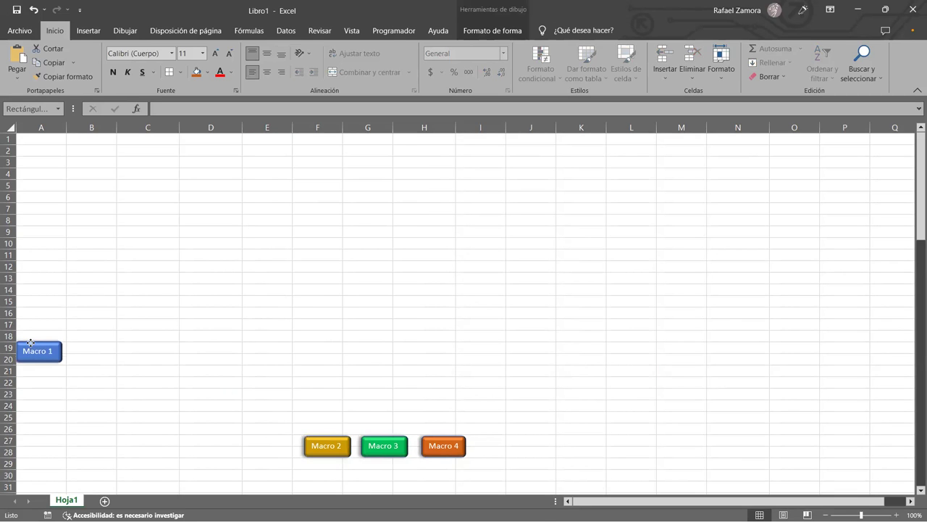
{"action": "left_click", "coordinate": [338, 432]}
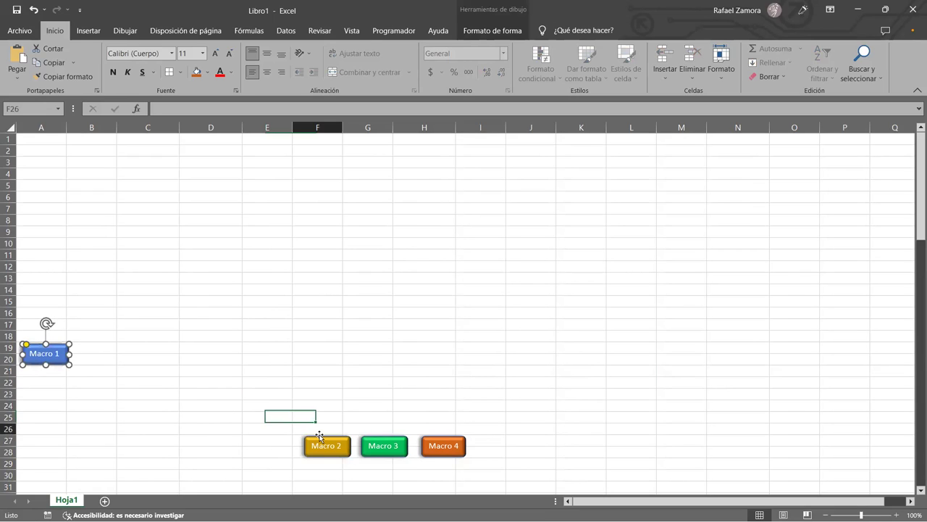
{"action": "left_click_drag", "start_coordinate": [319, 435], "coordinate": [36, 371]}
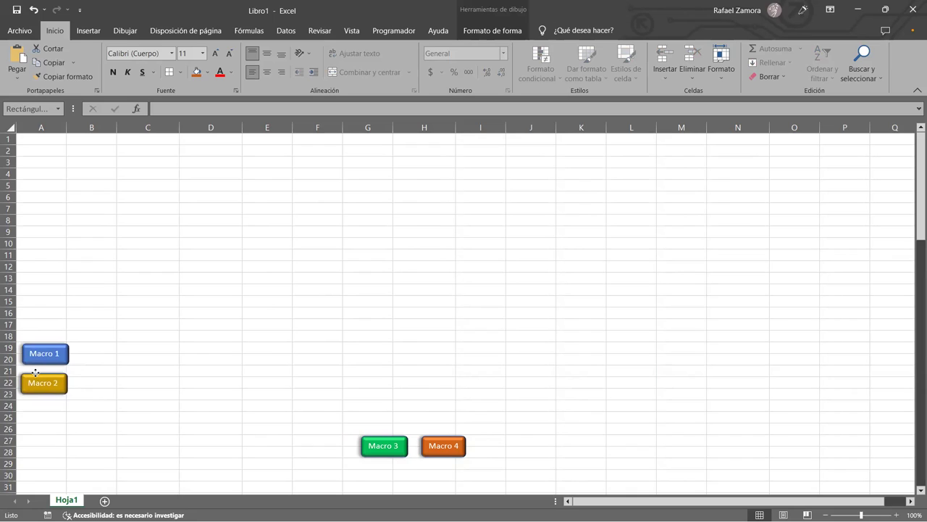
{"action": "left_click_drag", "start_coordinate": [36, 371], "coordinate": [37, 372]}
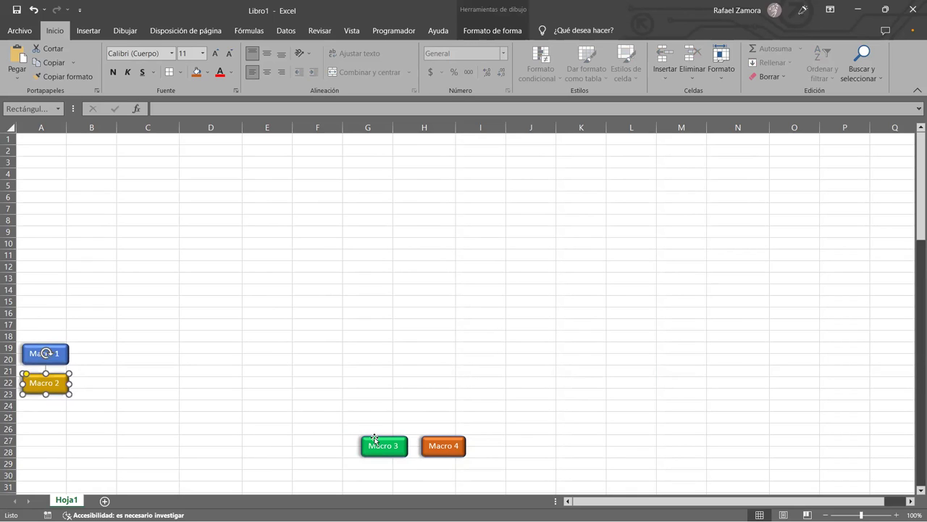
{"action": "left_click_drag", "start_coordinate": [375, 438], "coordinate": [35, 403]}
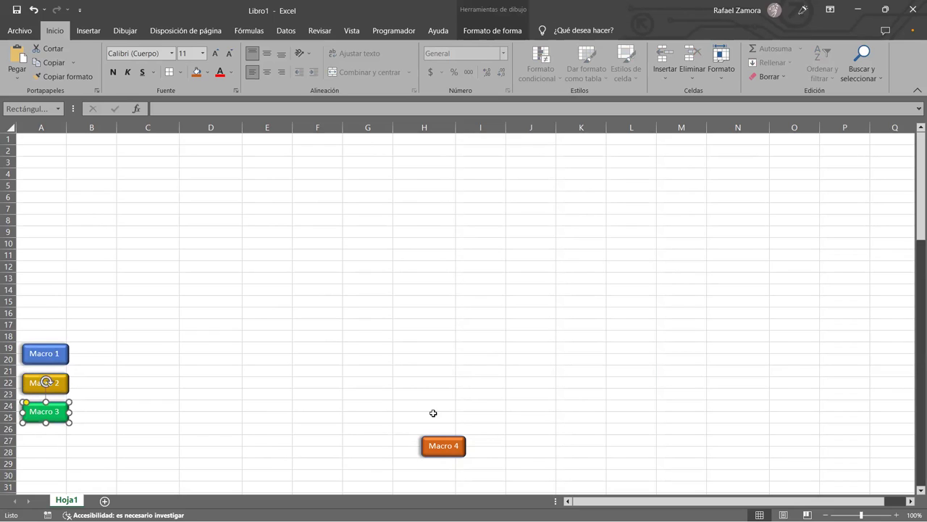
{"action": "mouse_move", "coordinate": [434, 435]}
{"action": "left_mouse_down"}
{"action": "mouse_move", "coordinate": [84, 418]}
{"action": "mouse_move", "coordinate": [36, 430]}
{"action": "left_mouse_up"}
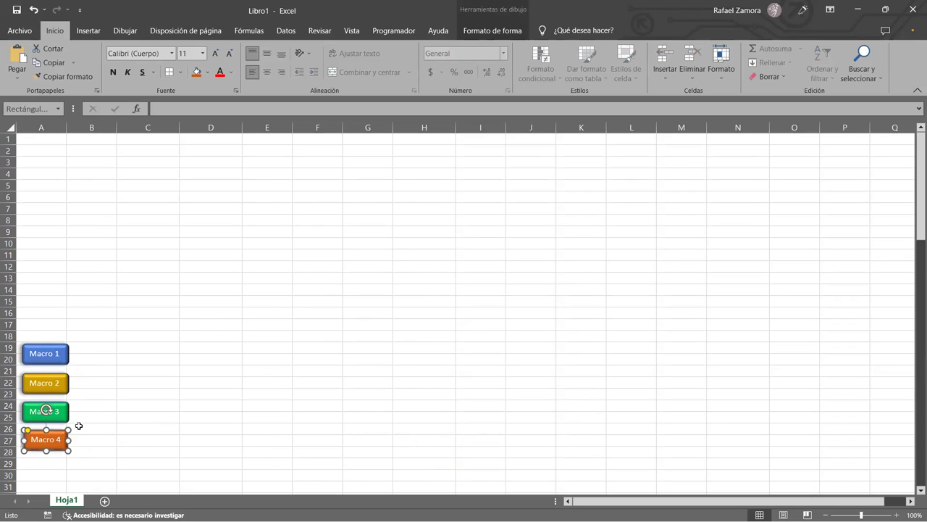
{"action": "left_click", "coordinate": [211, 404]}
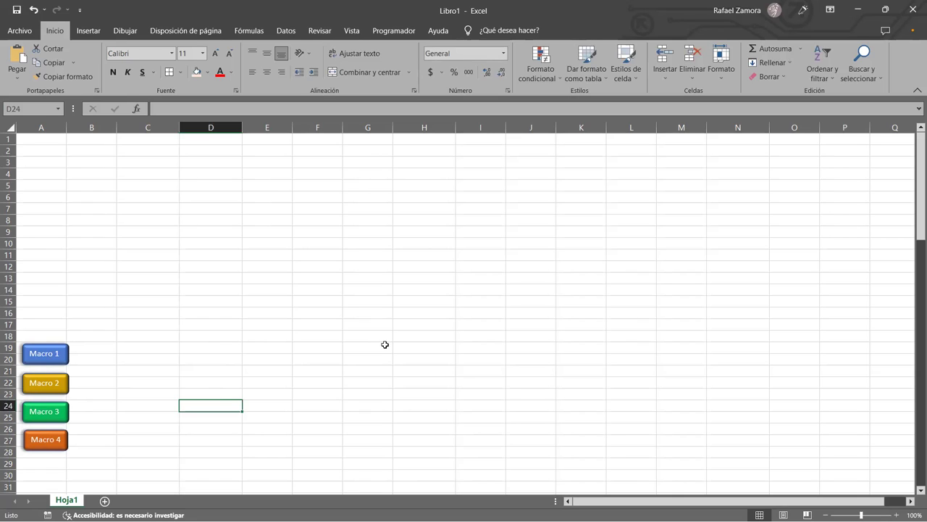
Select A1 and run Macro 1 to fill it cyan, then run Macro 2 to fill G1 orange.
{"action": "left_click", "coordinate": [305, 338]}
{"action": "left_click", "coordinate": [218, 297]}
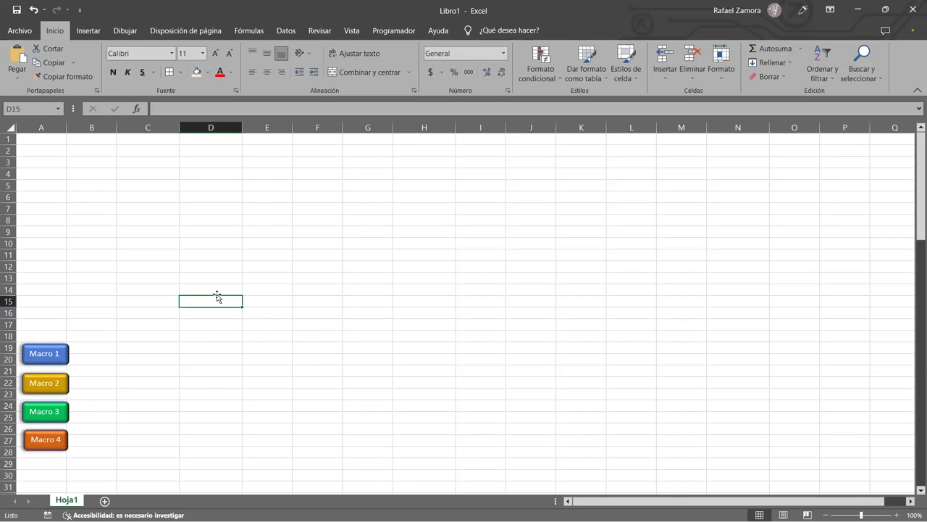
{"action": "key", "text": "Left"}
{"action": "left_click", "coordinate": [53, 139]}
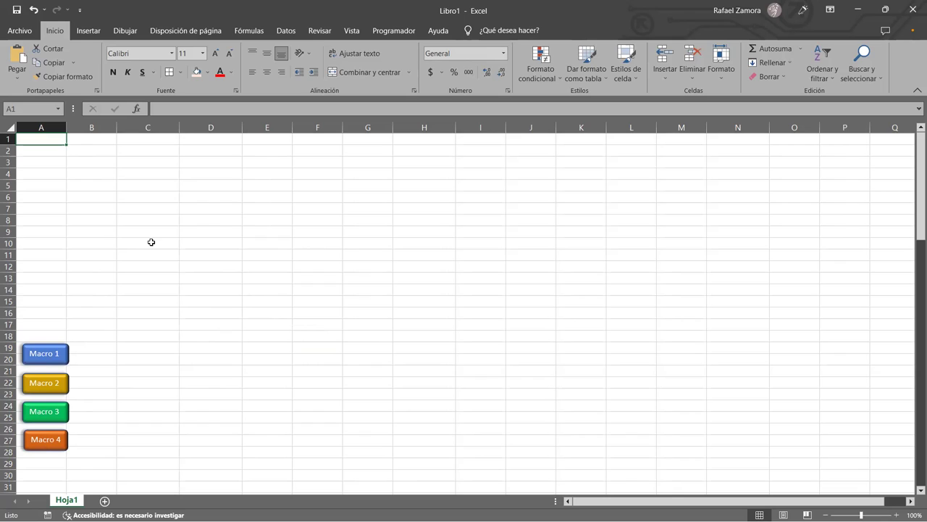
{"action": "left_click", "coordinate": [50, 353]}
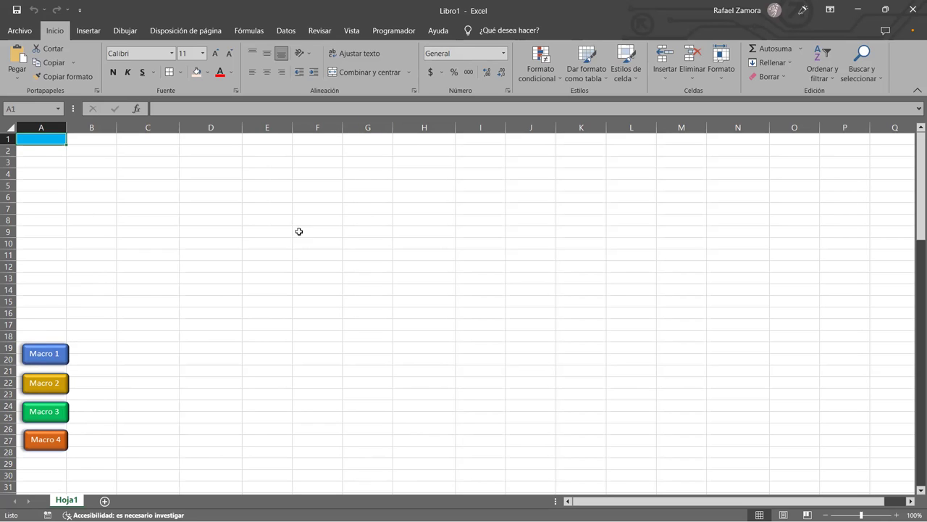
{"action": "left_click", "coordinate": [61, 387]}
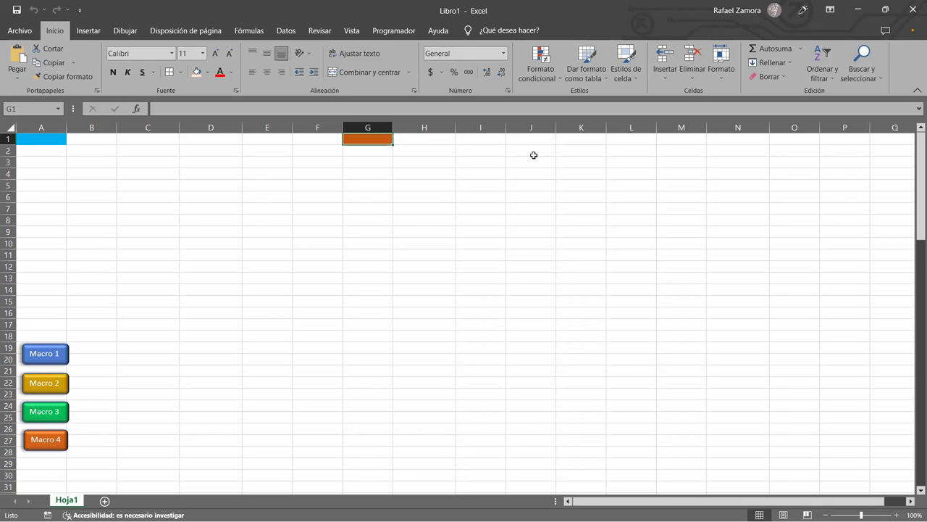
Select I5 and run Macro 3 to build the Nombre–Depto. form table at I5:J9.
{"action": "left_click", "coordinate": [494, 179]}
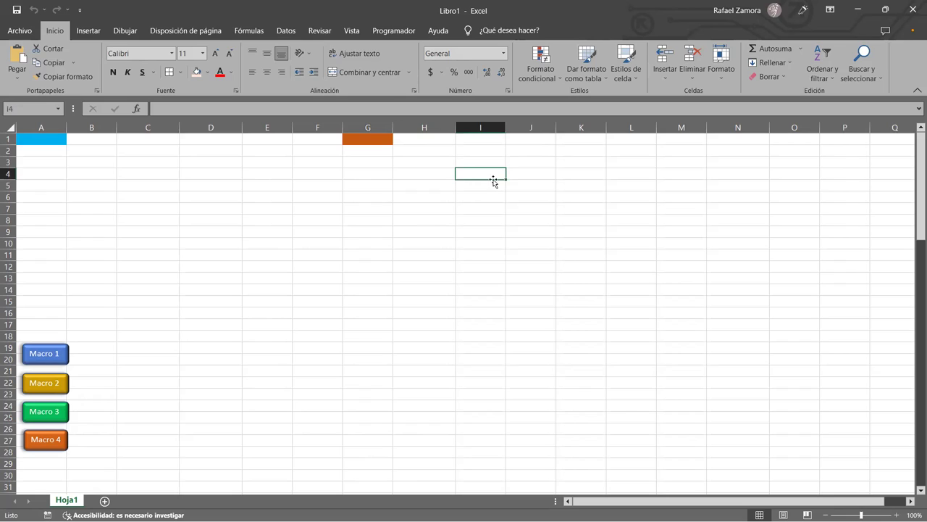
{"action": "left_click", "coordinate": [492, 185]}
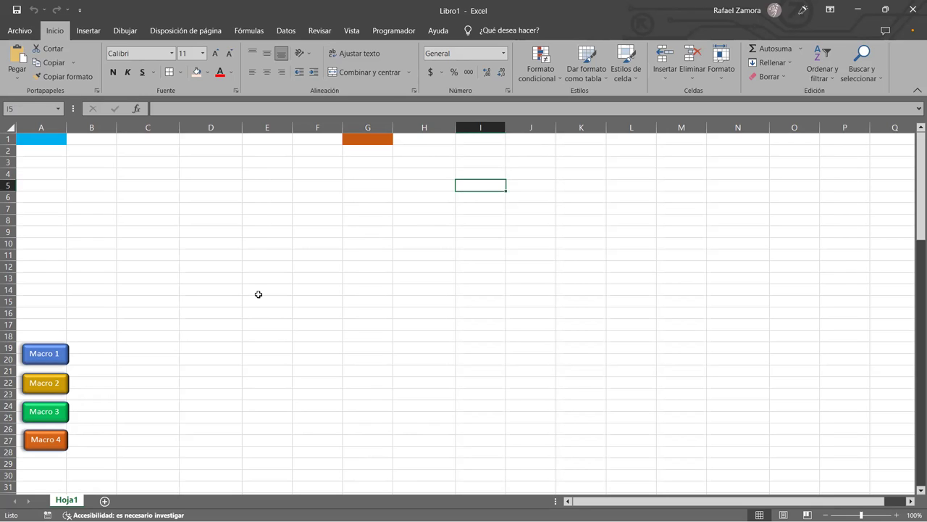
{"action": "left_click", "coordinate": [42, 412]}
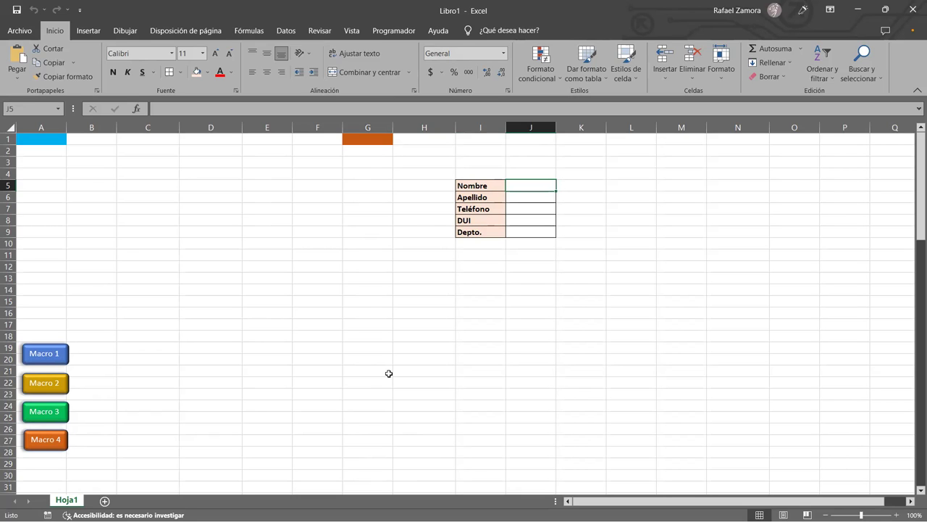
{"action": "left_click", "coordinate": [361, 139]}
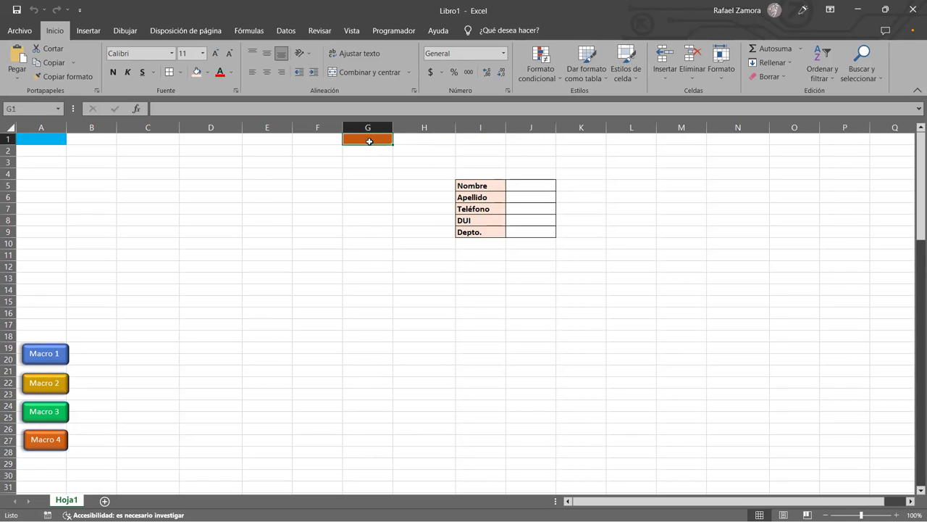
{"action": "left_click", "coordinate": [551, 185]}
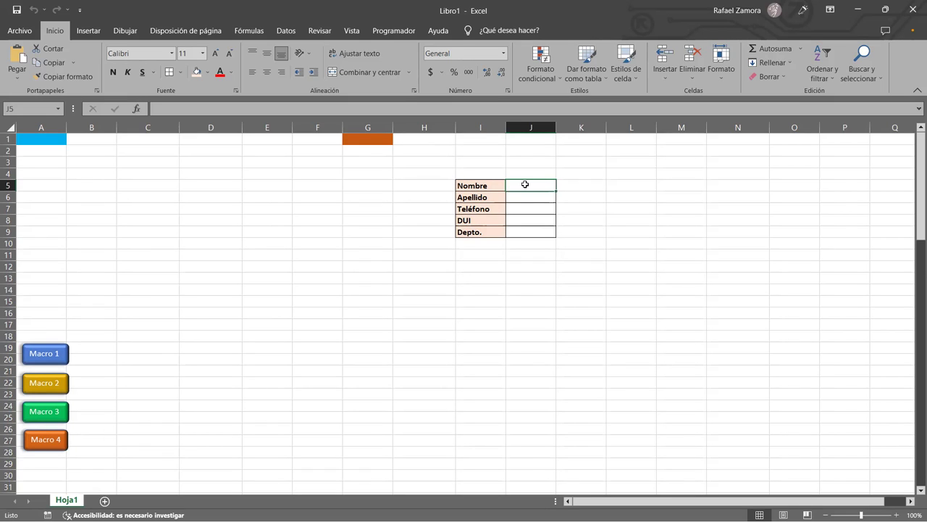
{"action": "left_click", "coordinate": [420, 324]}
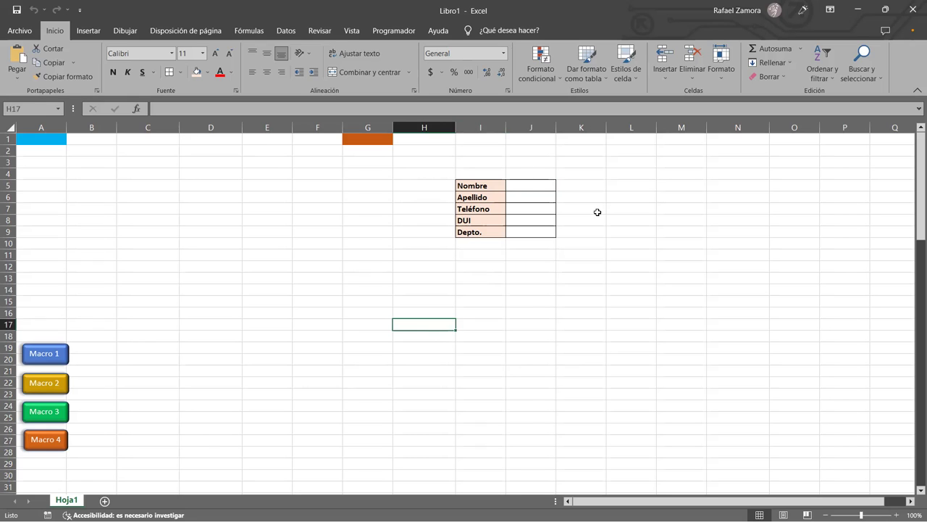
Run Macro 4 to write the red EXCEL AVANZADO title in H17 and L17.
{"action": "left_click", "coordinate": [56, 446]}
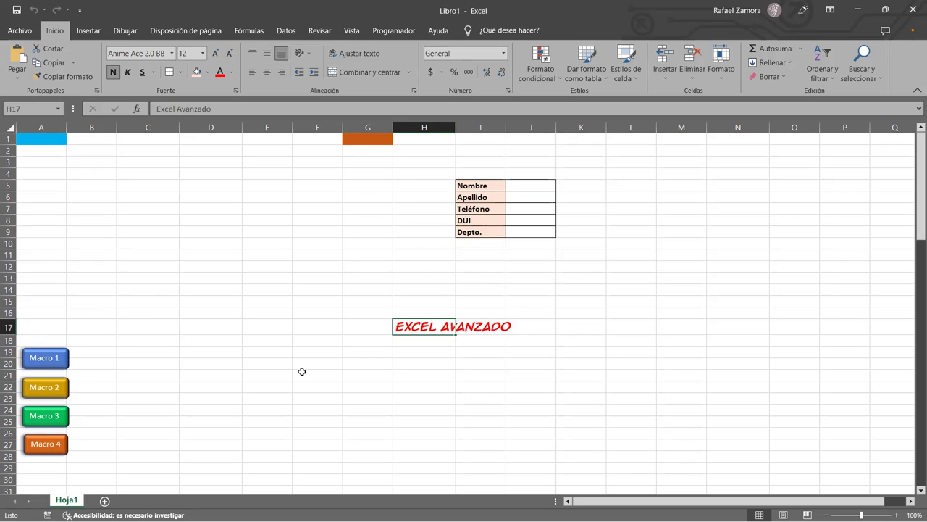
{"action": "left_click", "coordinate": [389, 242]}
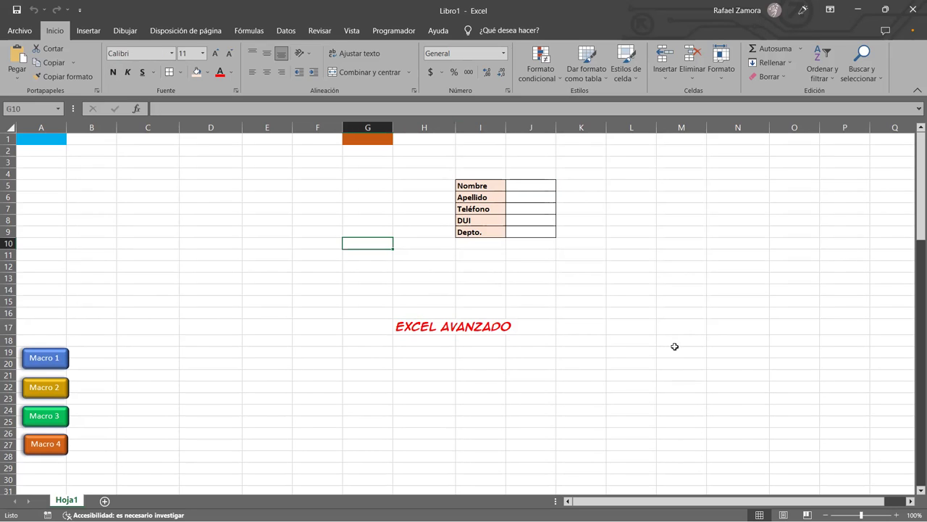
{"action": "left_click", "coordinate": [631, 326]}
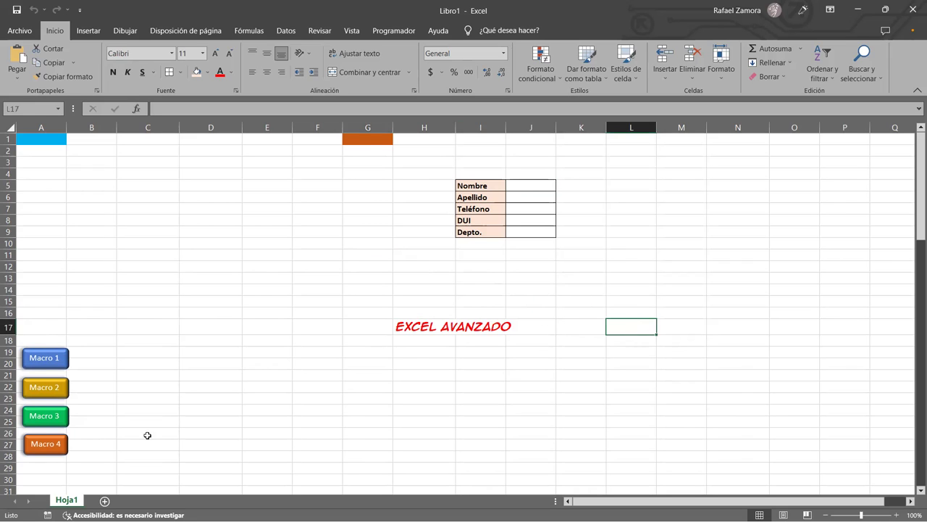
{"action": "left_click", "coordinate": [44, 452]}
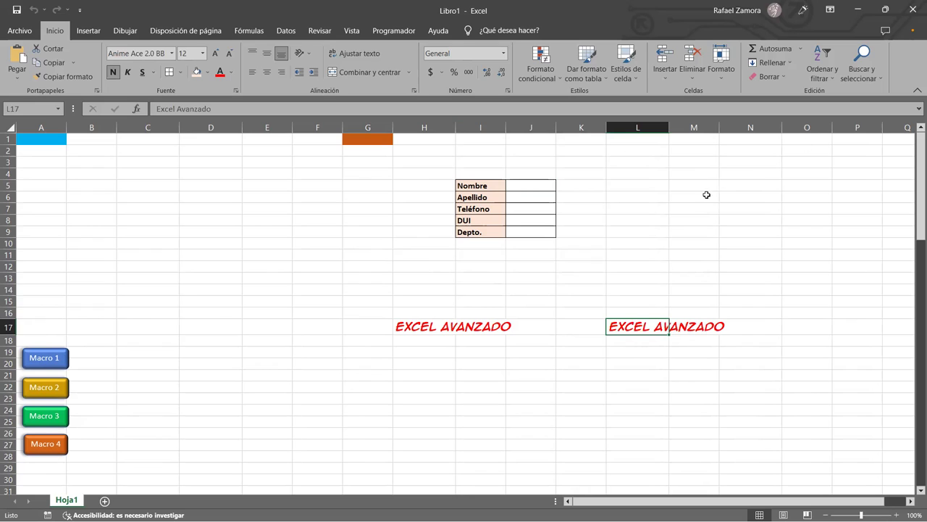
Add a second Nombre–Depto. form table at L5:M9 with Macro 3, then rerun Macro 2.
{"action": "left_click", "coordinate": [671, 193]}
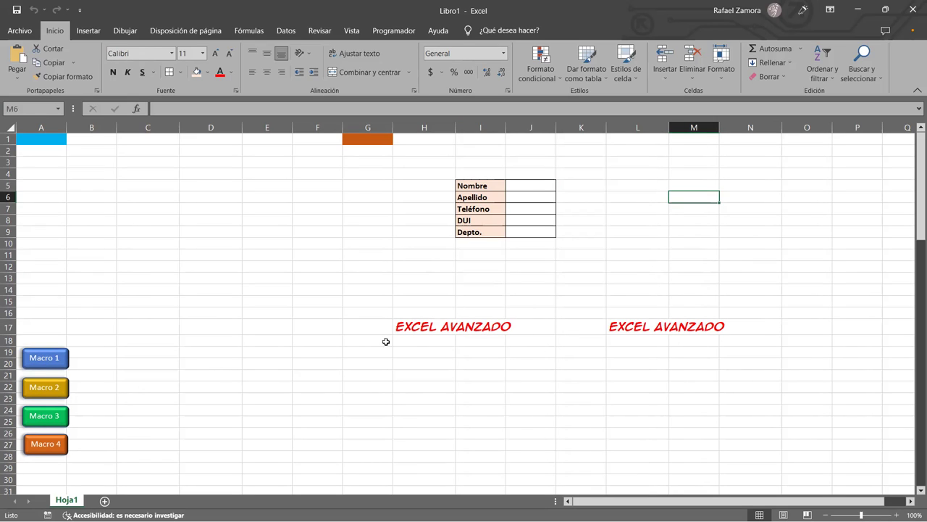
{"action": "left_click", "coordinate": [640, 185]}
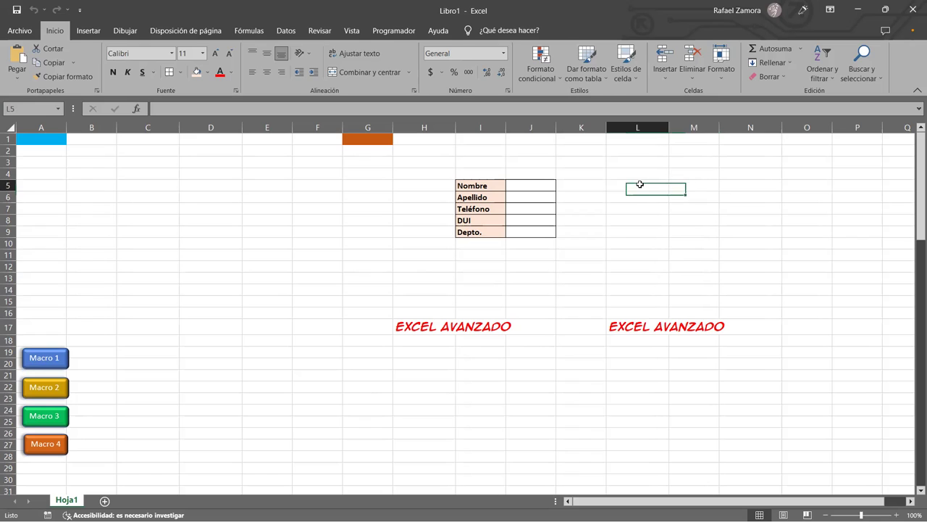
{"action": "left_click", "coordinate": [61, 423]}
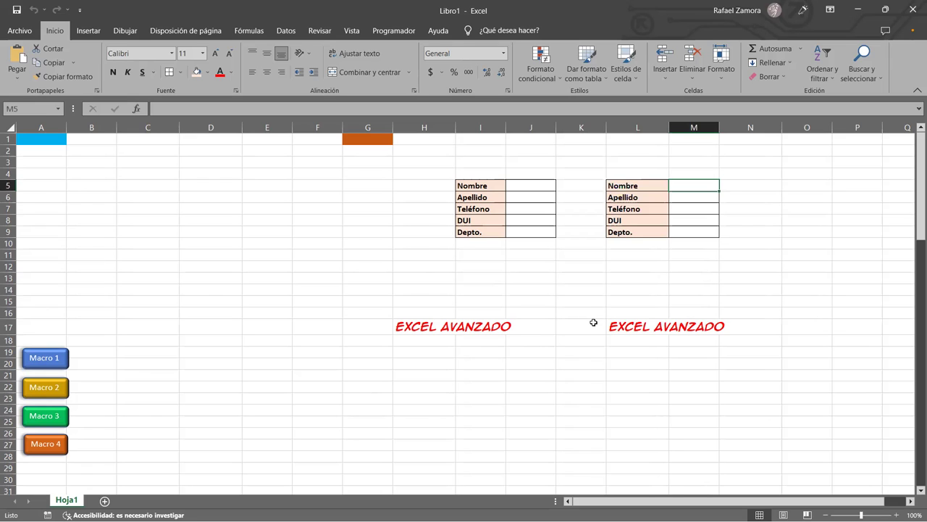
{"action": "left_click", "coordinate": [286, 275]}
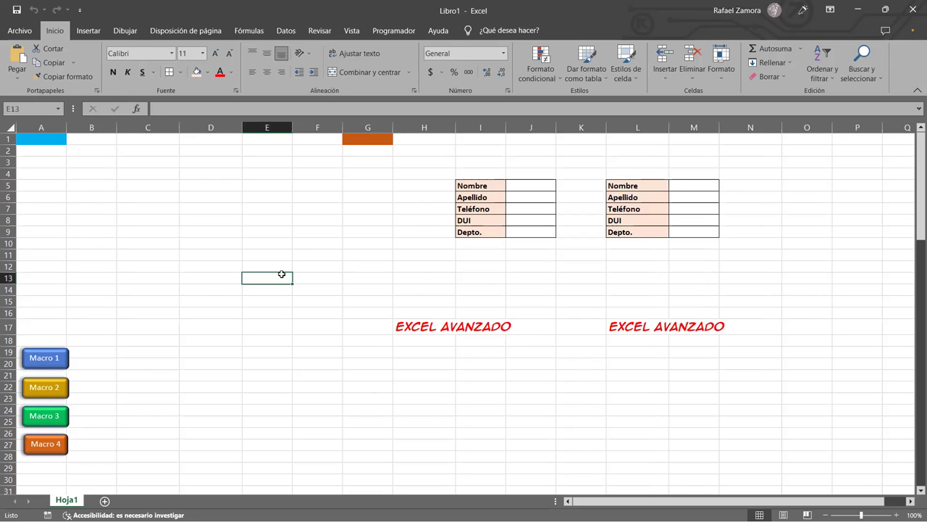
{"action": "left_click", "coordinate": [59, 390]}
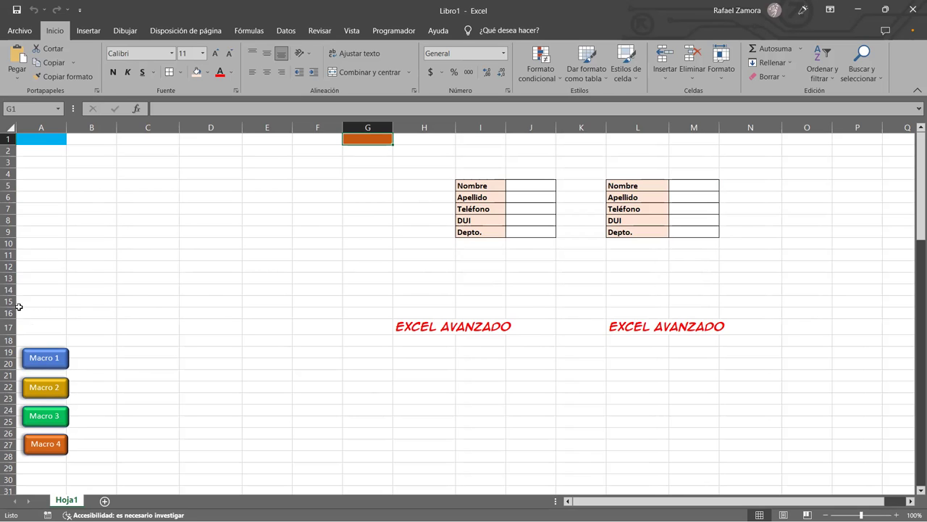
Give the entry cells J5:J9 a light blue fill with Macro 1, then move the selection to D9.
{"action": "left_click_drag", "start_coordinate": [526, 184], "coordinate": [526, 231]}
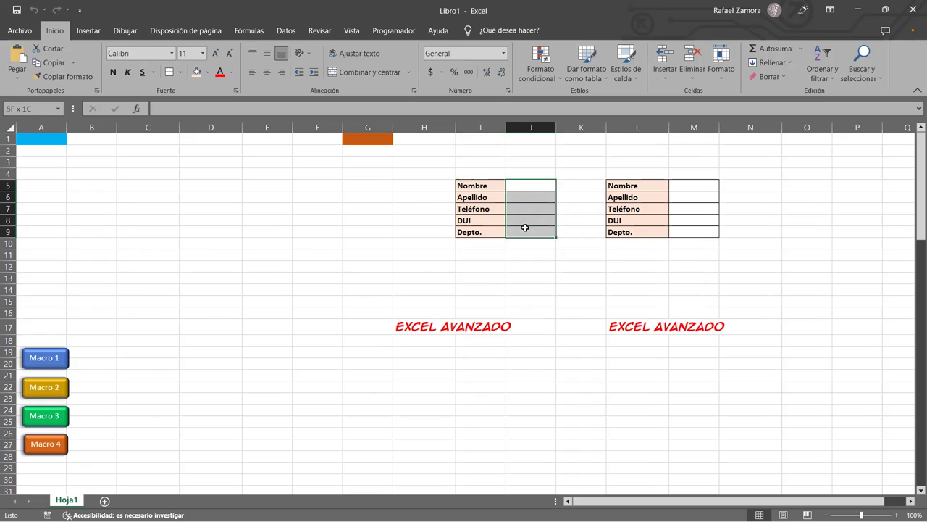
{"action": "left_click", "coordinate": [52, 365]}
{"action": "left_click", "coordinate": [542, 311]}
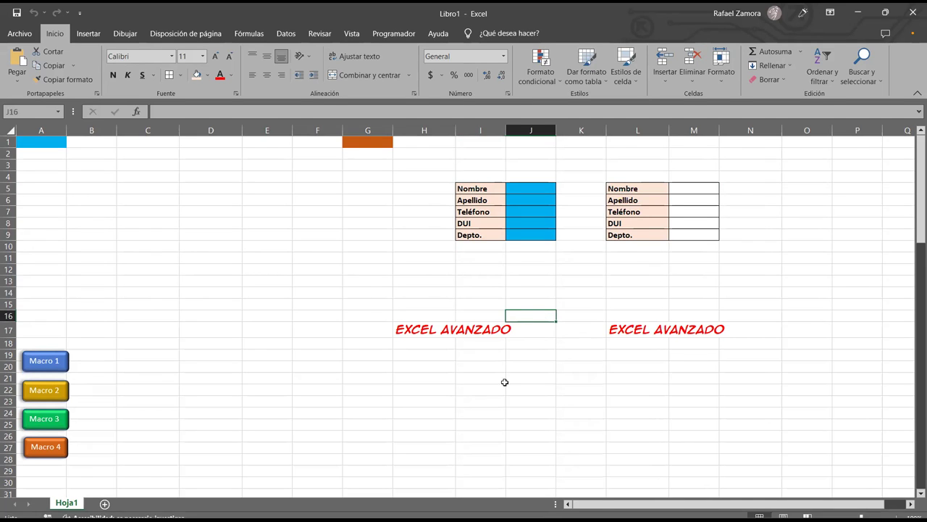
{"action": "left_click", "coordinate": [345, 378]}
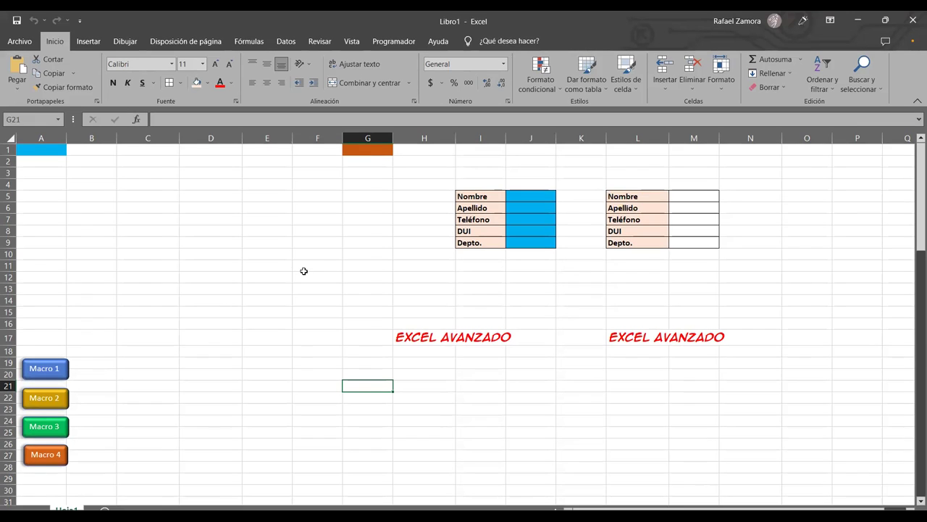
{"action": "left_click", "coordinate": [304, 274]}
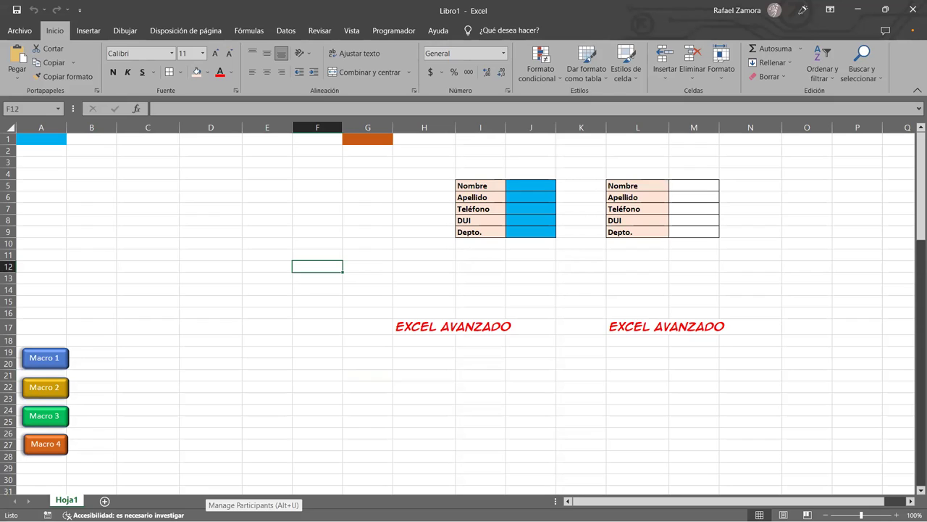
{"action": "left_click", "coordinate": [230, 328]}
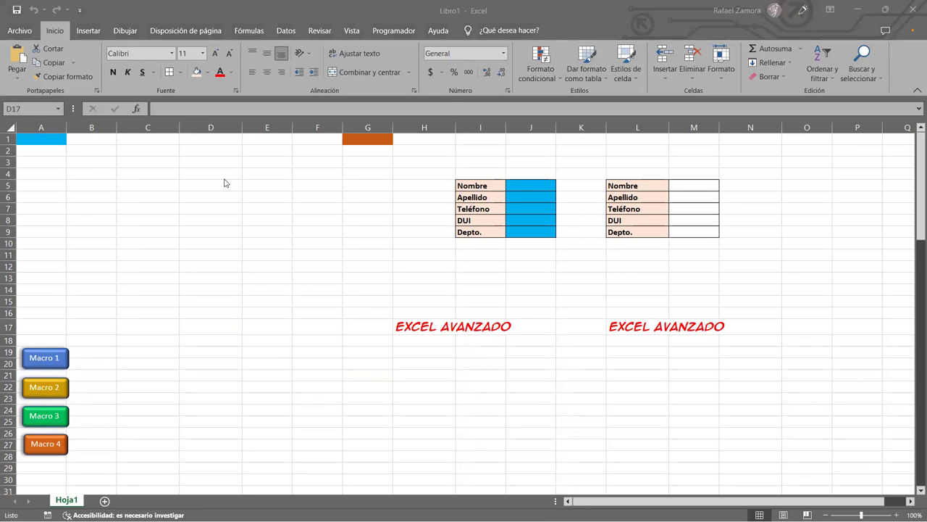
{"action": "key", "text": "Up"}
{"action": "key", "text": "Up"}
{"action": "key", "text": "Up"}
{"action": "key", "text": "Up"}
{"action": "key", "text": "Up"}
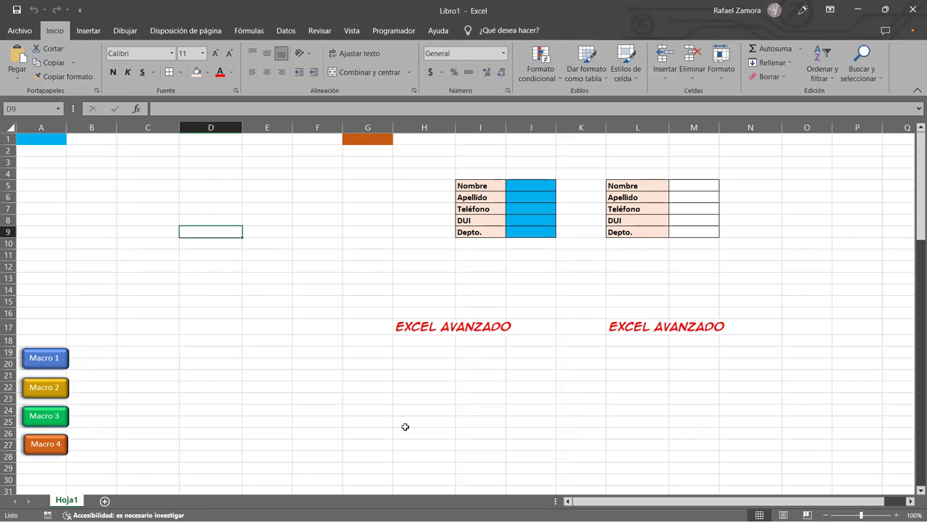
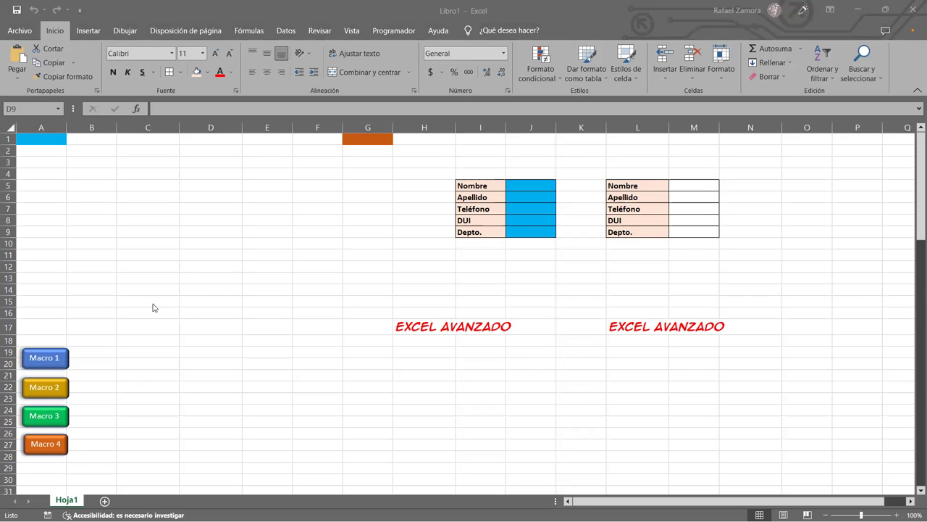
Select the form's entry cells J5 to J8 and the empty cells I11 to I13 below it.
{"action": "left_click", "coordinate": [535, 182]}
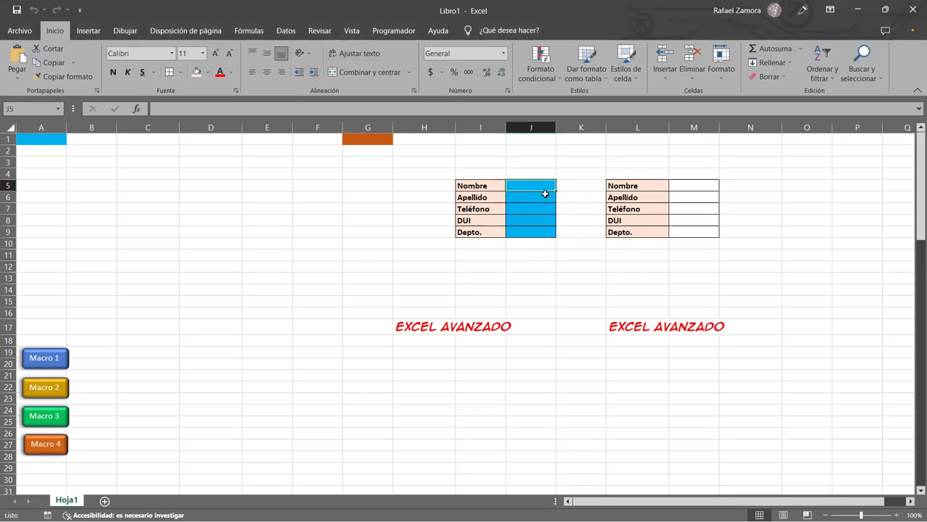
{"action": "left_click", "coordinate": [539, 198]}
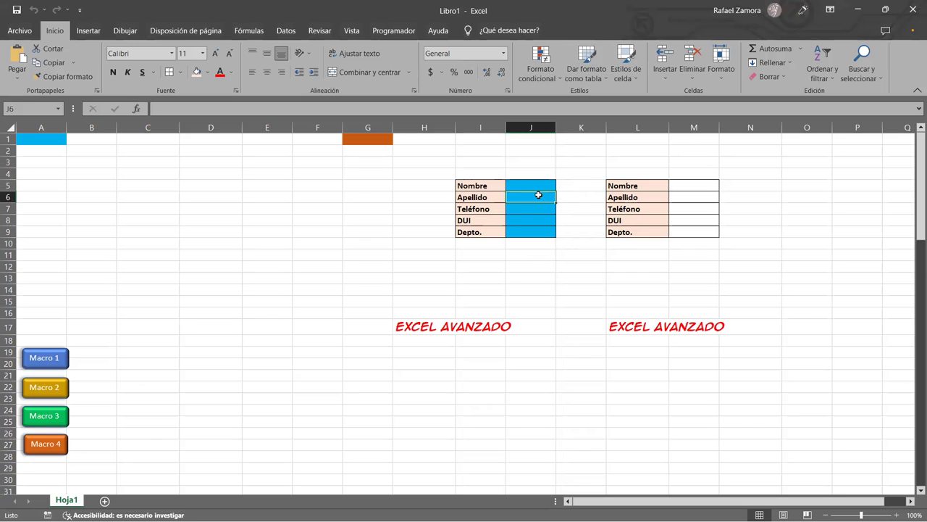
{"action": "left_click", "coordinate": [534, 218]}
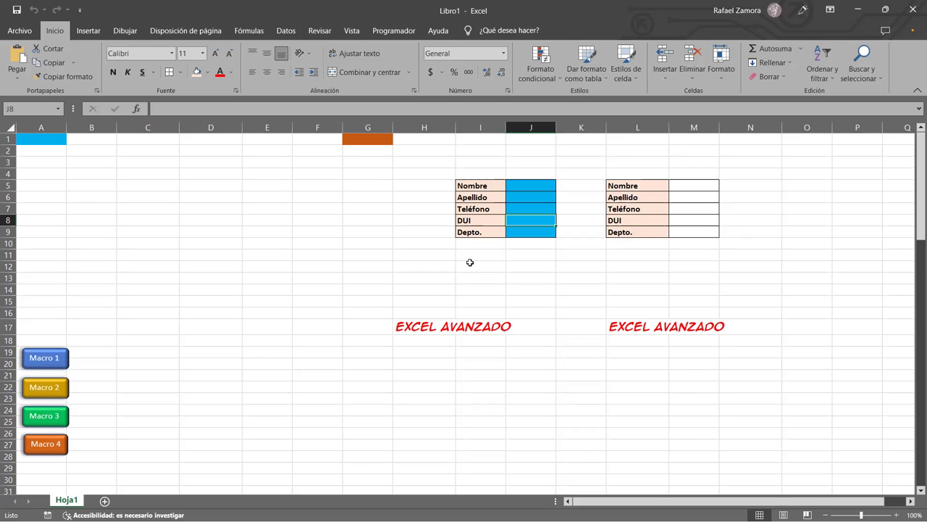
{"action": "left_click", "coordinate": [531, 187]}
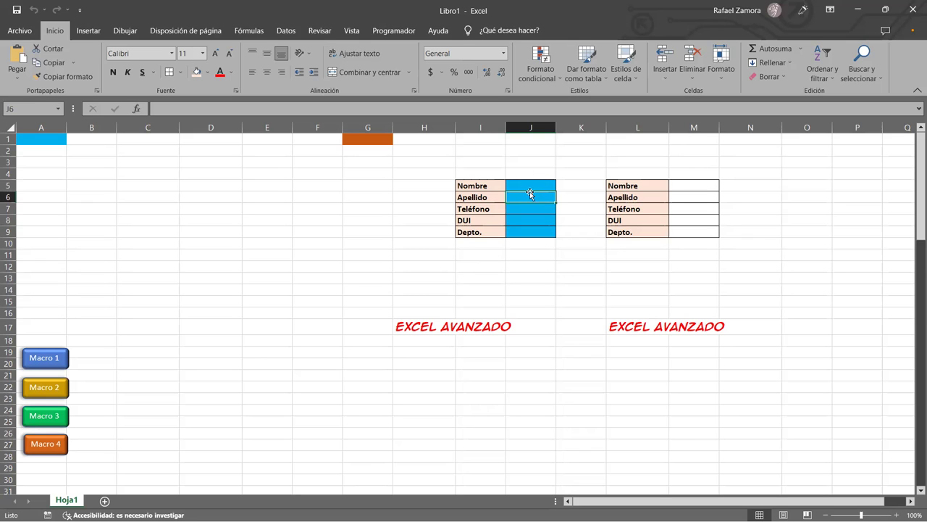
{"action": "left_click", "coordinate": [479, 276]}
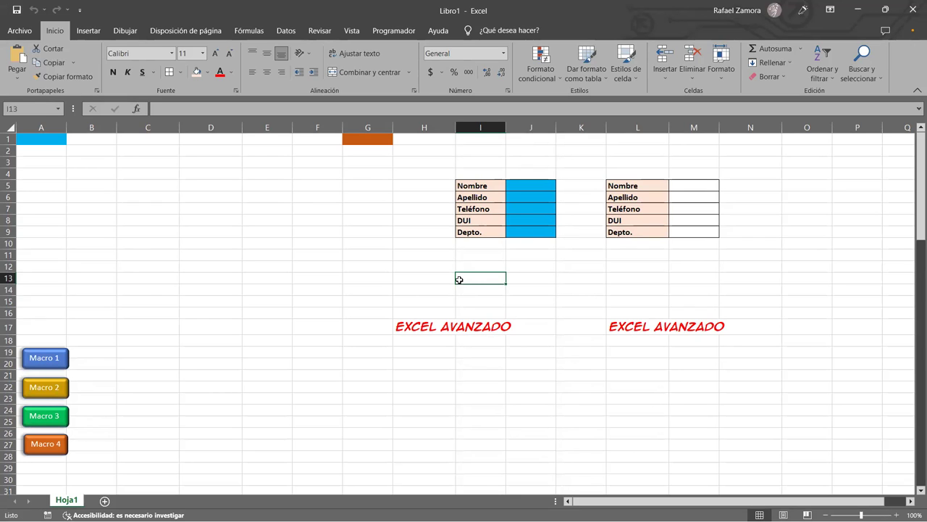
{"action": "left_click", "coordinate": [487, 264]}
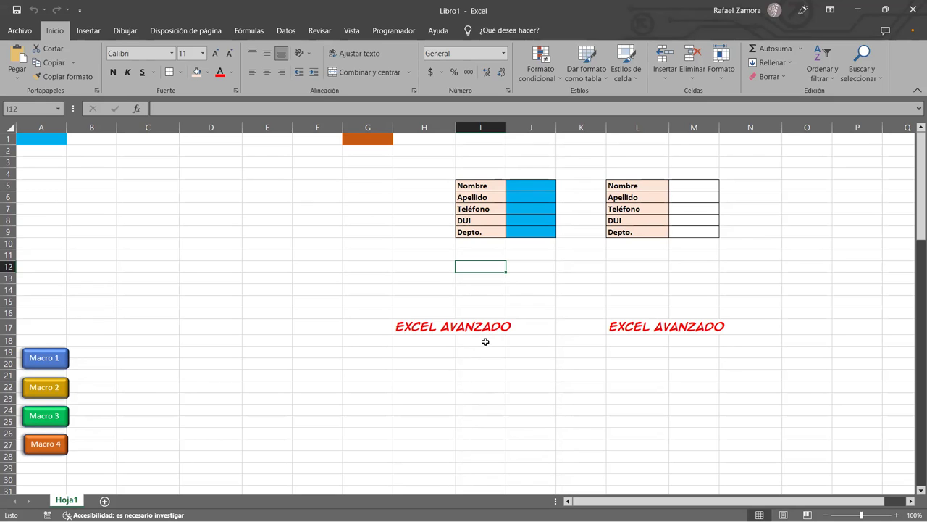
{"action": "left_click", "coordinate": [535, 183]}
{"action": "key", "text": "Down"}
{"action": "key", "text": "Down"}
{"action": "key", "text": "Down"}
{"action": "left_click", "coordinate": [482, 254]}
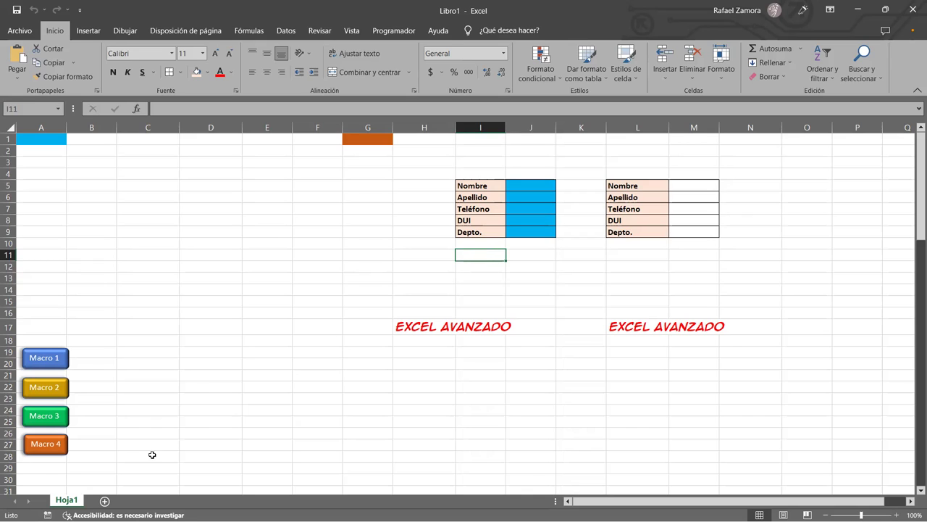
Add sheet Hoja2 and paste Hoja1's field labels I5:I9 transposed into F6.
{"action": "left_click", "coordinate": [104, 501]}
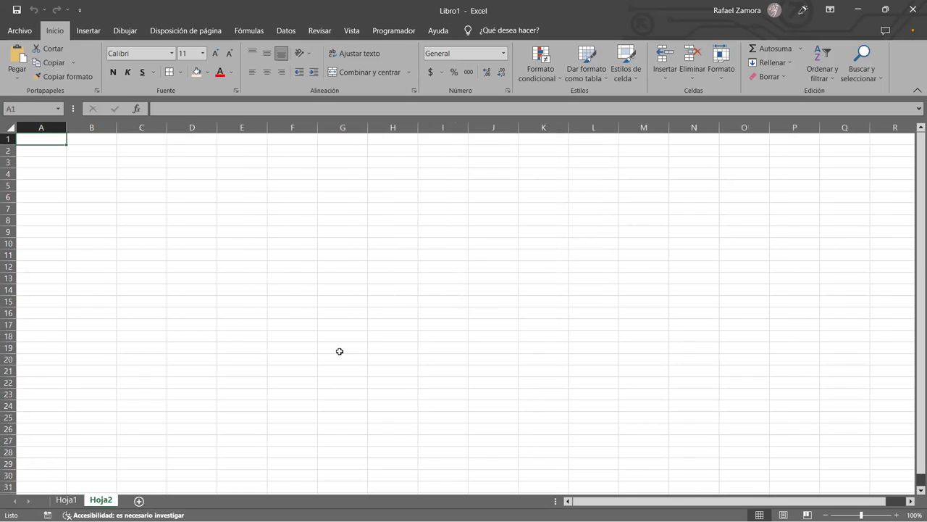
{"action": "left_click", "coordinate": [66, 500]}
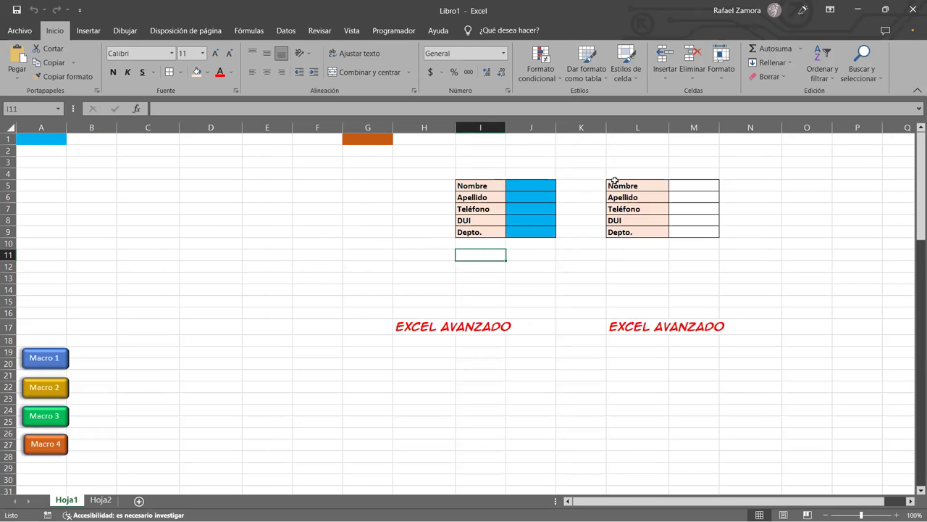
{"action": "left_click_drag", "start_coordinate": [478, 186], "coordinate": [478, 232]}
{"action": "key", "text": "ctrl+c"}
{"action": "key", "text": "ctrl+Page_Down"}
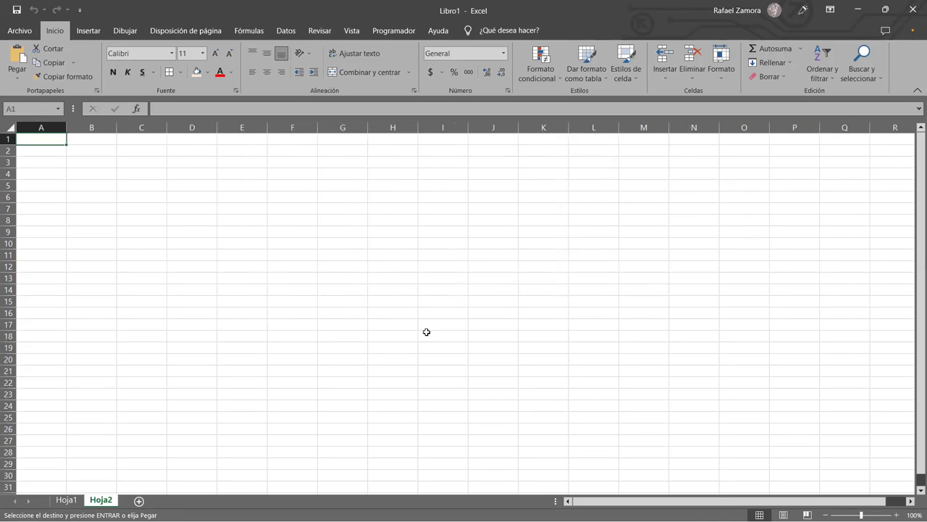
{"action": "left_click", "coordinate": [279, 200]}
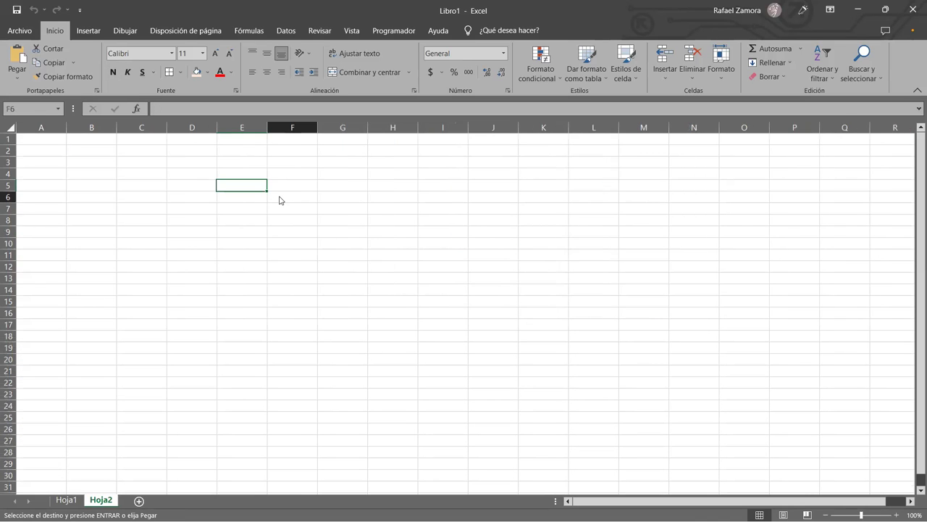
{"action": "right_click", "coordinate": [280, 200]}
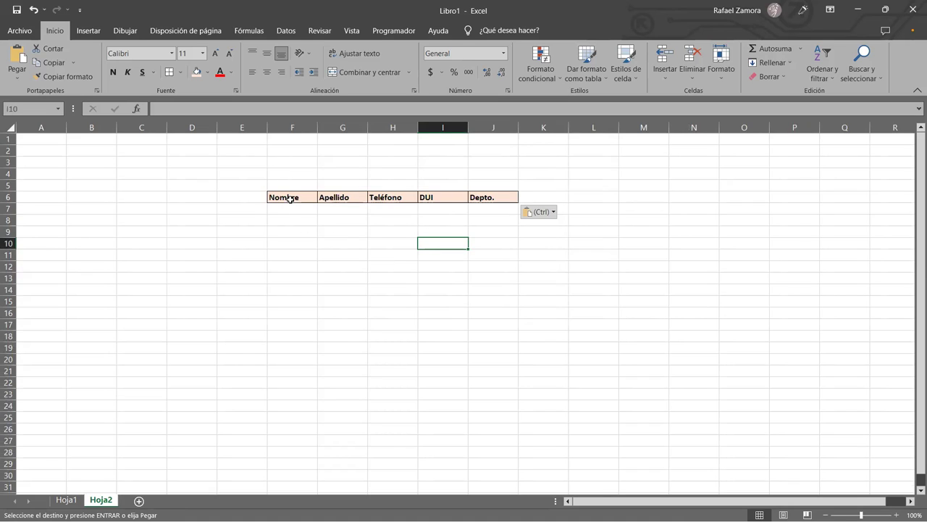
Centre the Nombre–Depto. header labels in F6:J6.
{"action": "left_click_drag", "start_coordinate": [290, 199], "coordinate": [500, 197]}
{"action": "left_click", "coordinate": [267, 72]}
{"action": "left_click", "coordinate": [494, 254]}
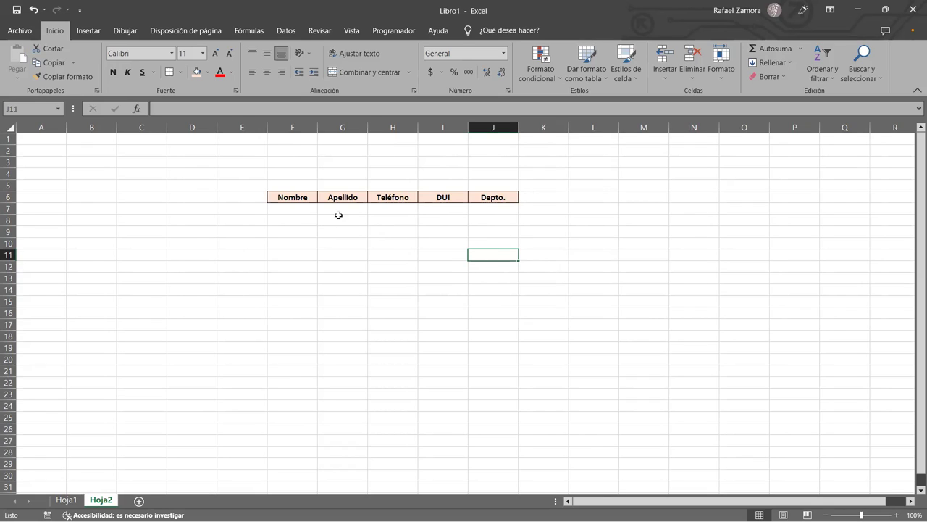
{"action": "left_click", "coordinate": [289, 211]}
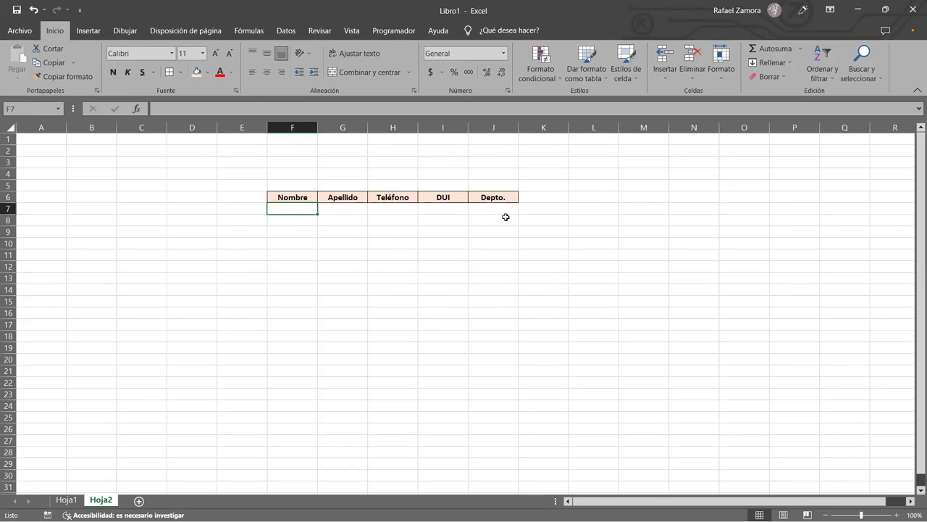
{"action": "key", "text": "ctrl+Page_Up"}
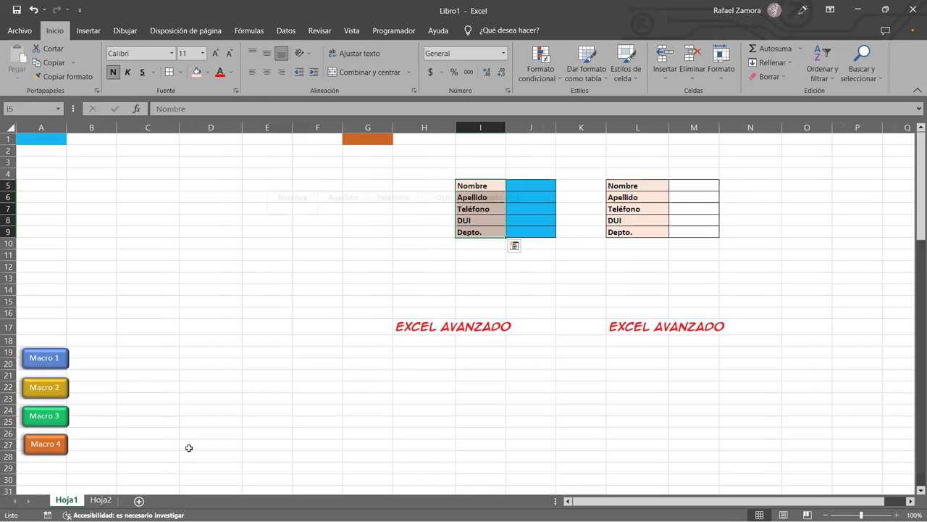
{"action": "left_click", "coordinate": [488, 287]}
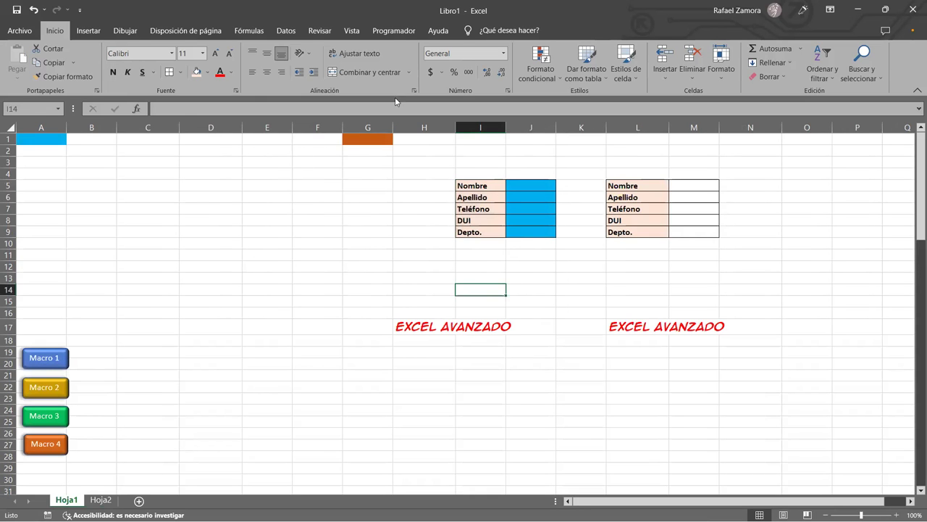
{"action": "key", "text": "ctrl+Page_Down"}
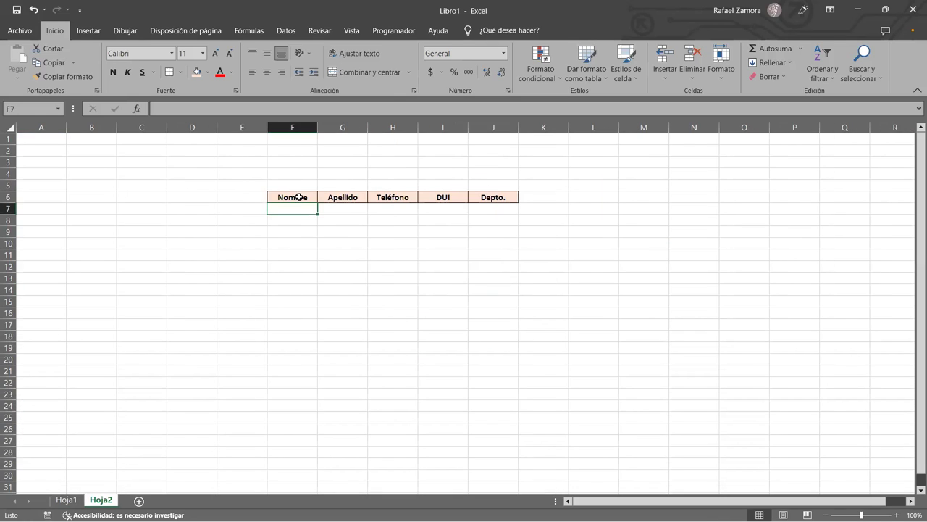
{"action": "left_click_drag", "start_coordinate": [302, 207], "coordinate": [501, 214]}
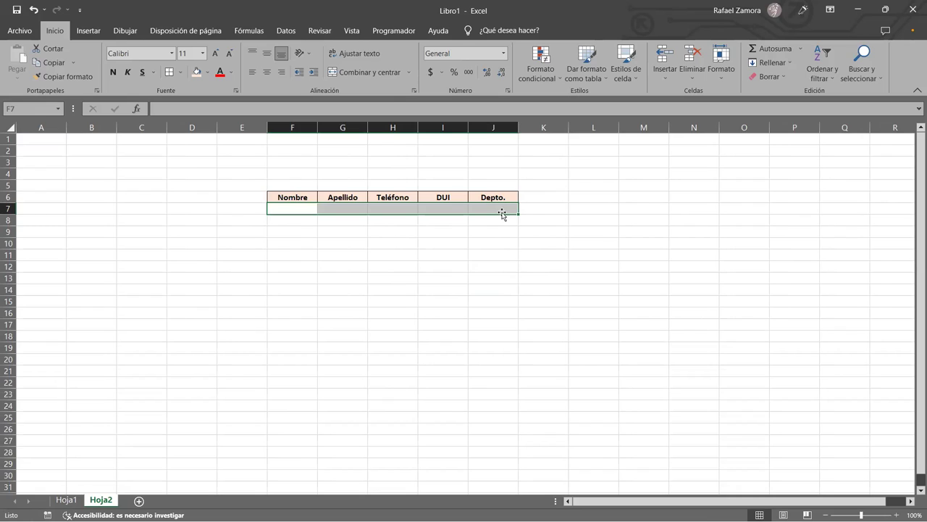
{"action": "left_click_drag", "start_coordinate": [307, 207], "coordinate": [506, 211]}
{"action": "left_click_drag", "start_coordinate": [283, 210], "coordinate": [500, 206]}
{"action": "left_click_drag", "start_coordinate": [281, 209], "coordinate": [507, 208]}
{"action": "left_click", "coordinate": [505, 223]}
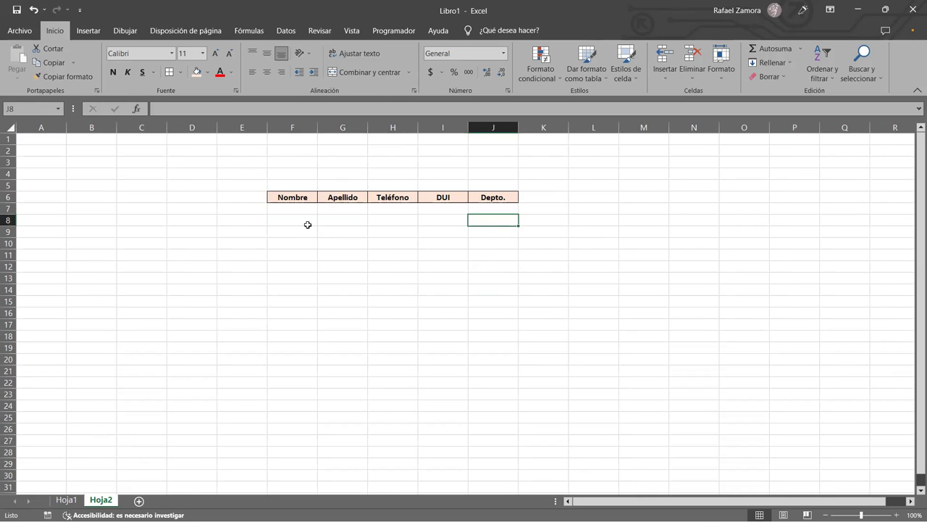
{"action": "left_click_drag", "start_coordinate": [288, 208], "coordinate": [503, 208]}
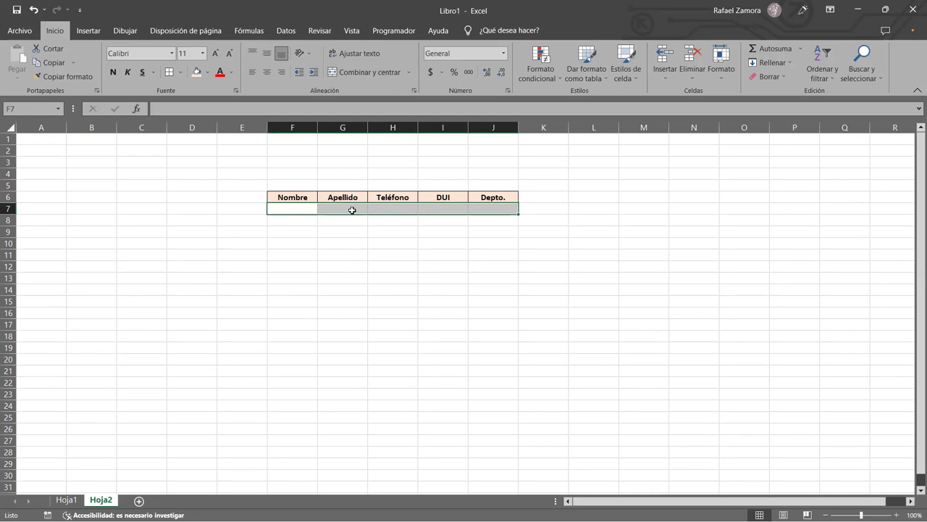
{"action": "left_click_drag", "start_coordinate": [292, 209], "coordinate": [476, 211]}
{"action": "left_click", "coordinate": [483, 215]}
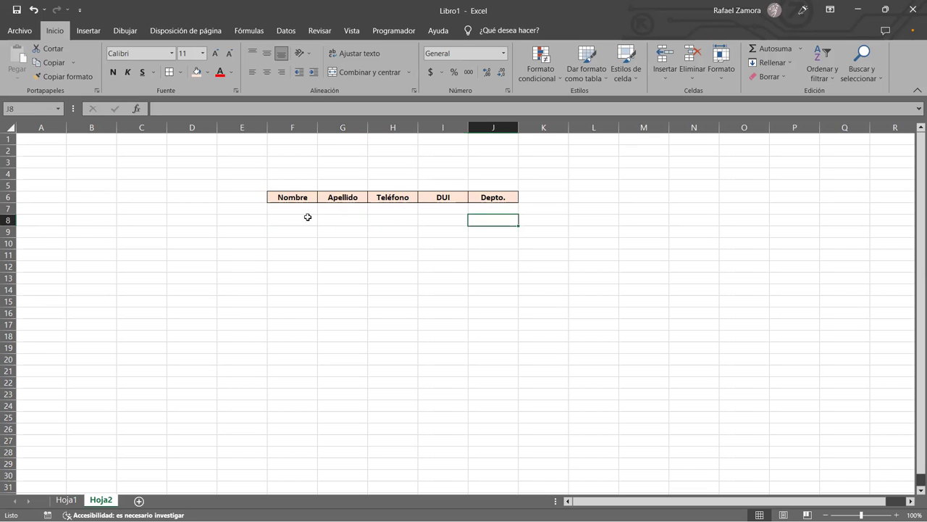
{"action": "mouse_move", "coordinate": [297, 214]}
{"action": "left_mouse_down"}
{"action": "mouse_move", "coordinate": [470, 209]}
{"action": "mouse_move", "coordinate": [505, 269]}
{"action": "left_mouse_up"}
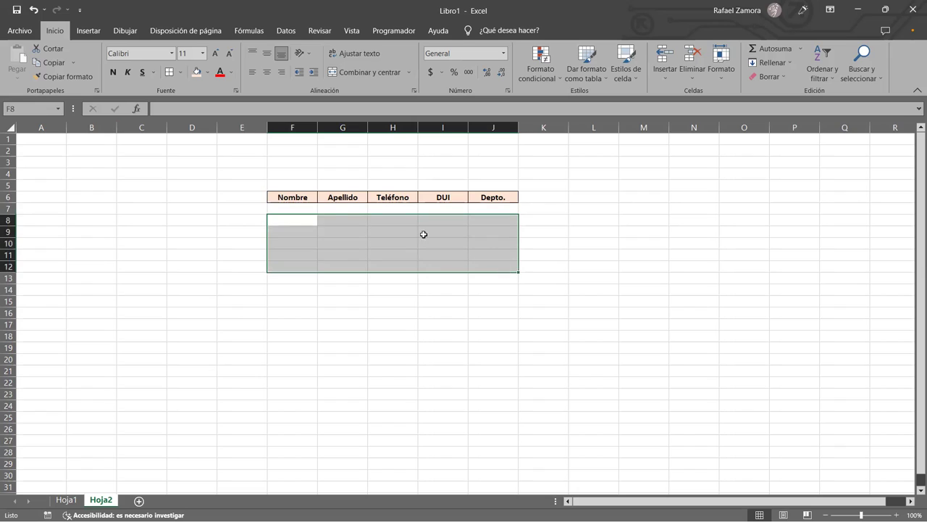
{"action": "left_click_drag", "start_coordinate": [287, 208], "coordinate": [507, 212]}
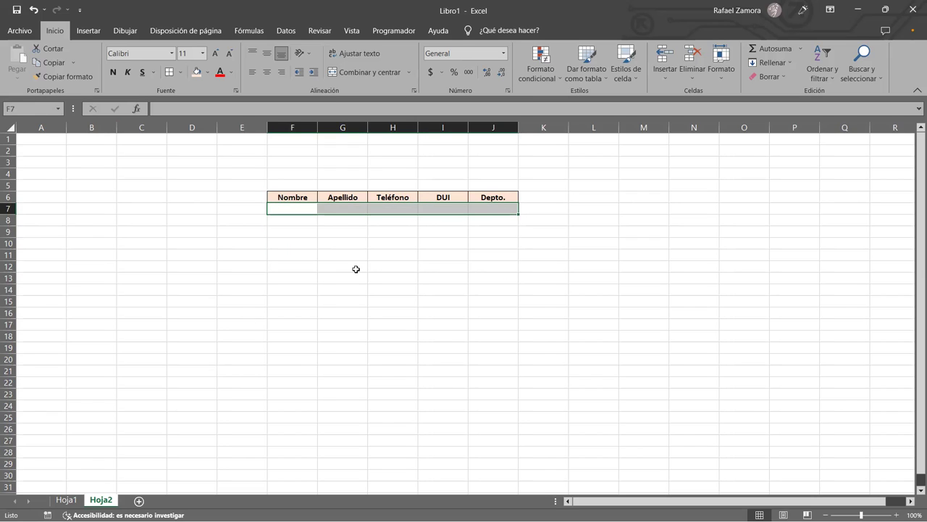
{"action": "left_click", "coordinate": [296, 242]}
{"action": "left_click_drag", "start_coordinate": [287, 207], "coordinate": [504, 243]}
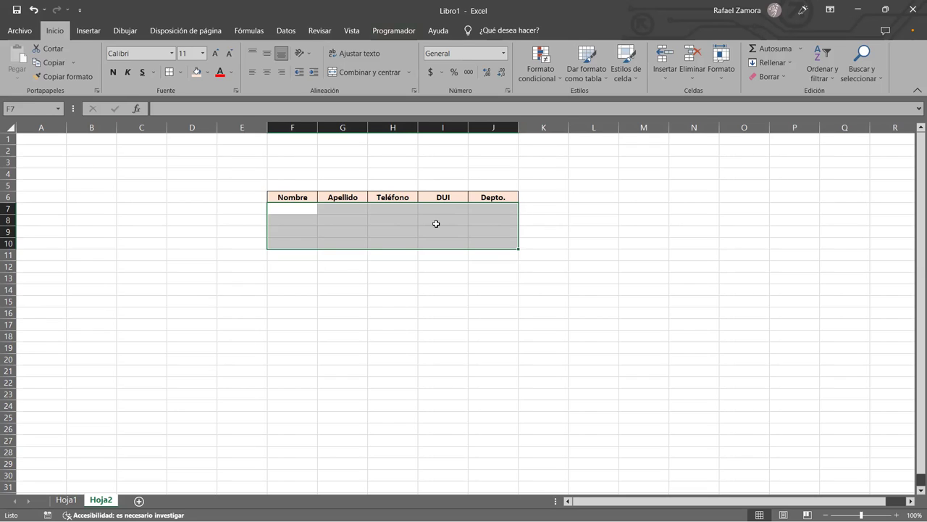
{"action": "left_click_drag", "start_coordinate": [294, 209], "coordinate": [487, 215]}
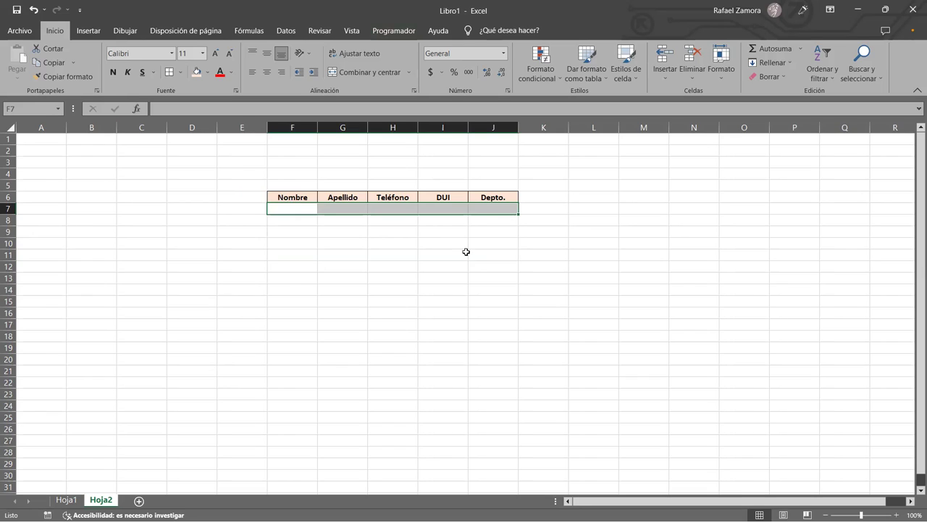
Select cell F8 under Hoja2's headers, then go back to sheet Hoja1.
{"action": "left_click", "coordinate": [430, 231]}
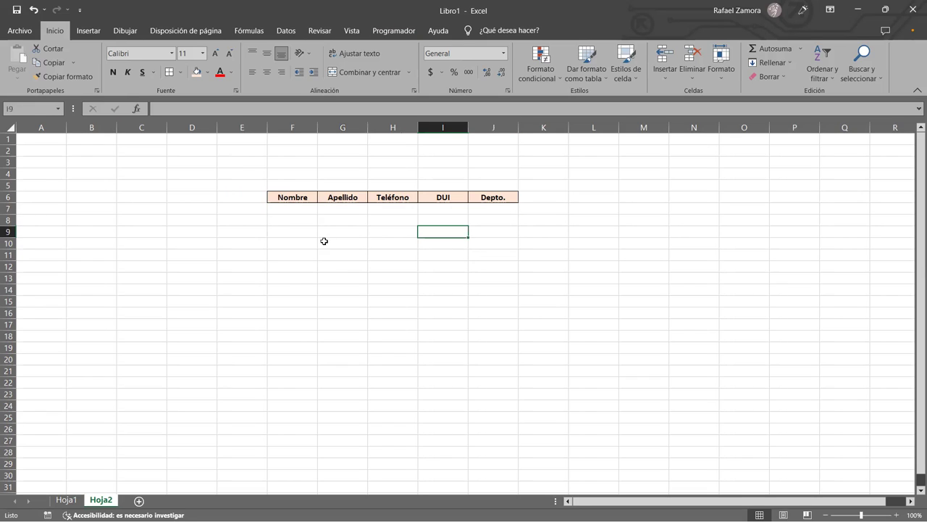
{"action": "left_click", "coordinate": [293, 217]}
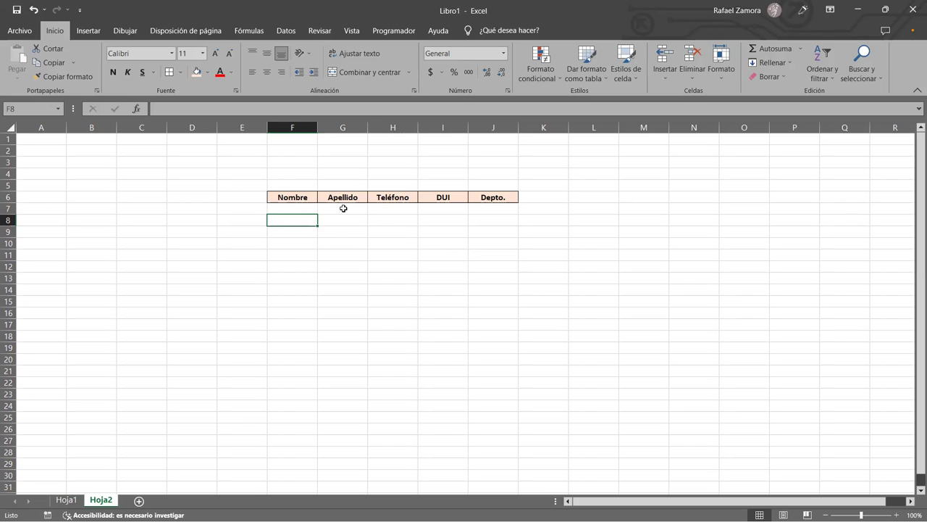
{"action": "left_click", "coordinate": [66, 500]}
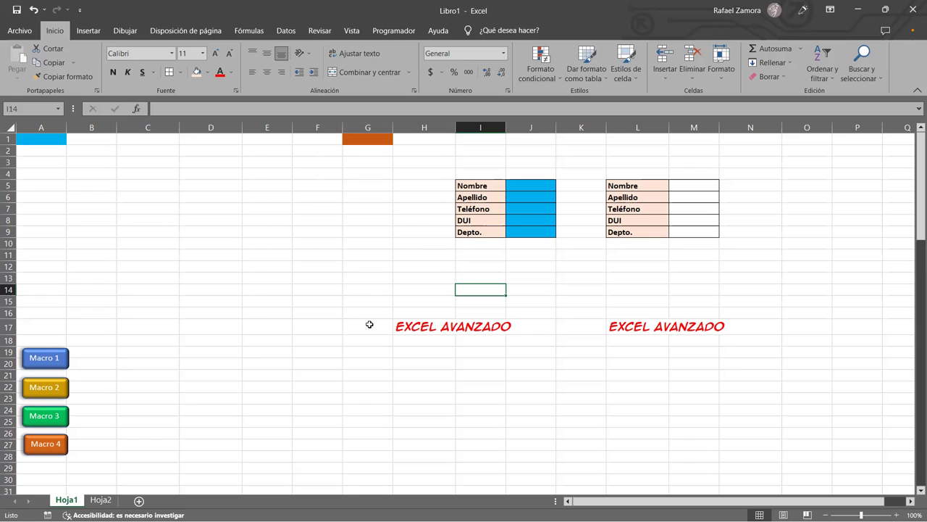
Select the blue form table I5:J9, then show the Datos ribbon.
{"action": "left_click", "coordinate": [257, 256]}
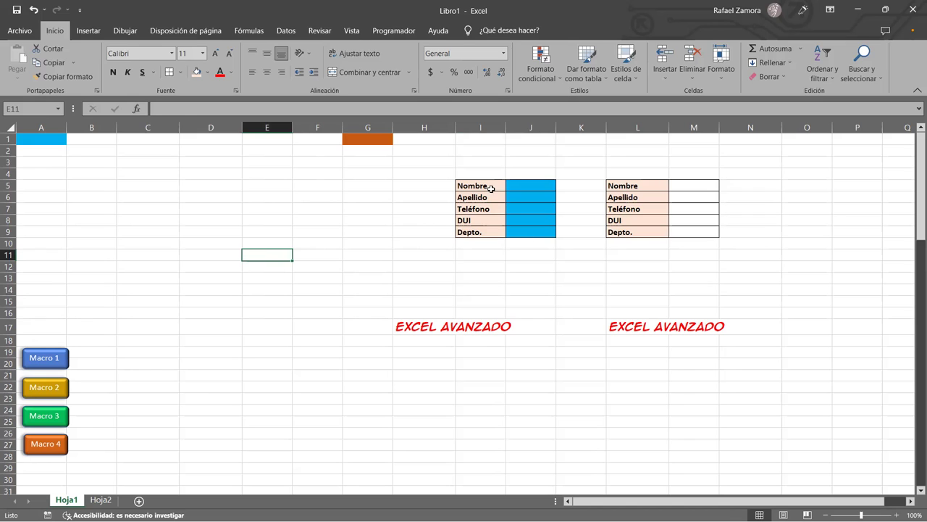
{"action": "left_click_drag", "start_coordinate": [491, 186], "coordinate": [529, 232]}
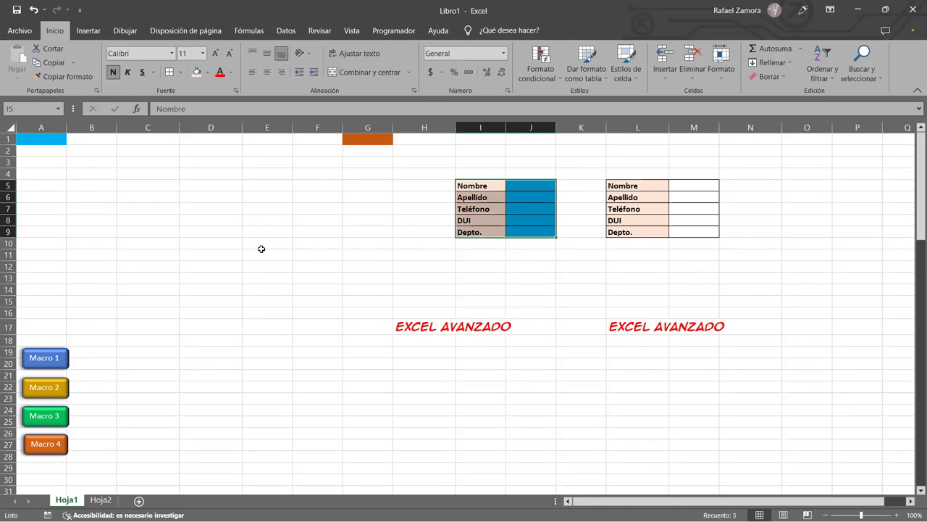
{"action": "left_click", "coordinate": [331, 192]}
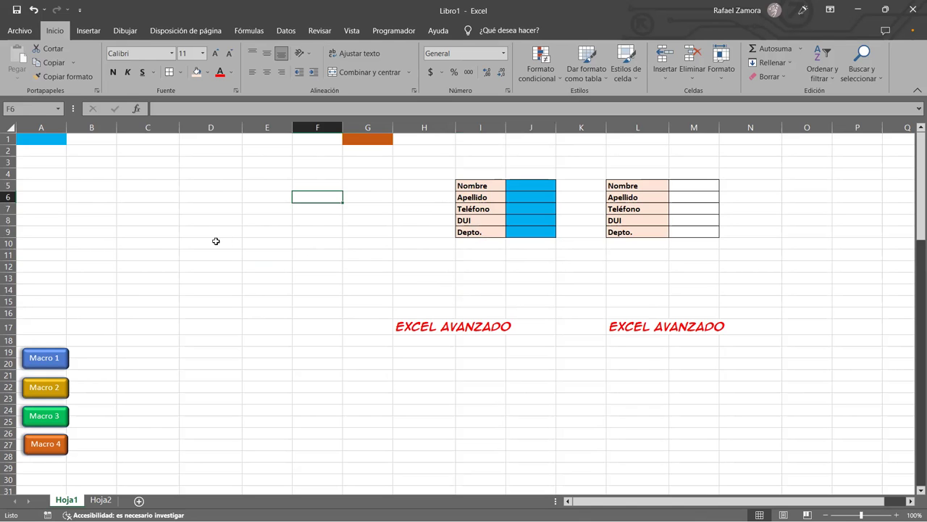
{"action": "left_click", "coordinate": [286, 30]}
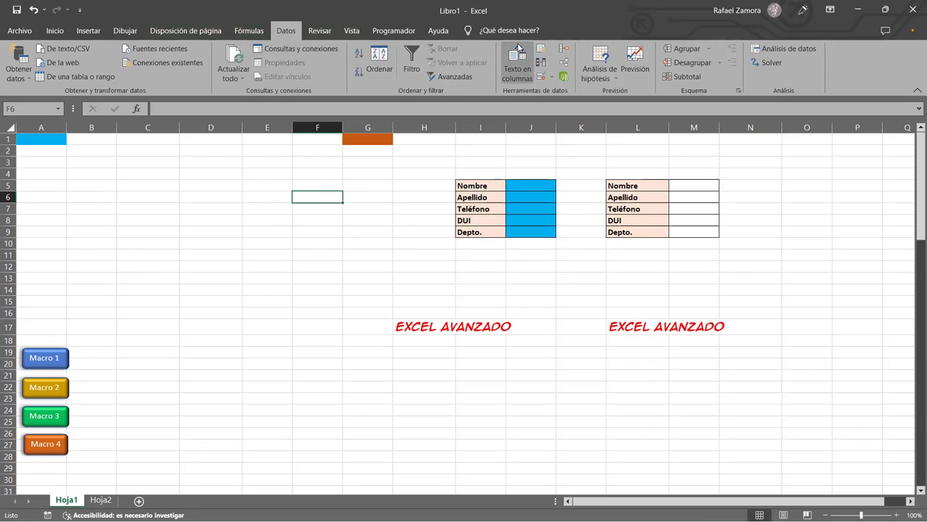
Select blank cells E5, F13 and D22, then switch to the online course lesson.
{"action": "left_click", "coordinate": [449, 77]}
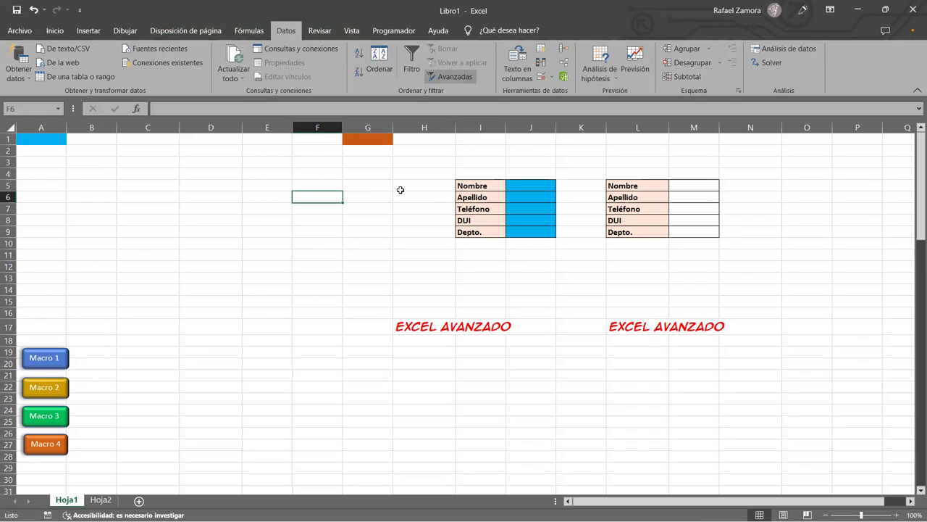
{"action": "left_click", "coordinate": [247, 184]}
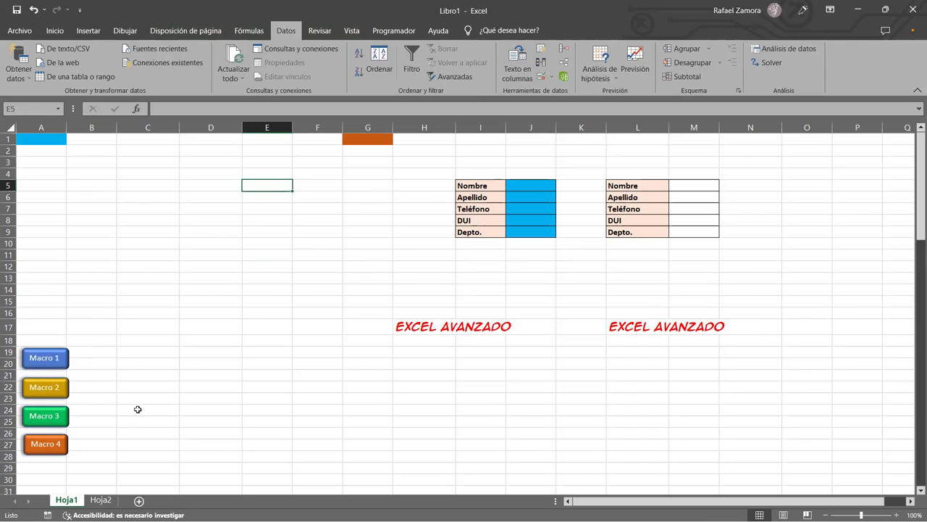
{"action": "left_click", "coordinate": [318, 279]}
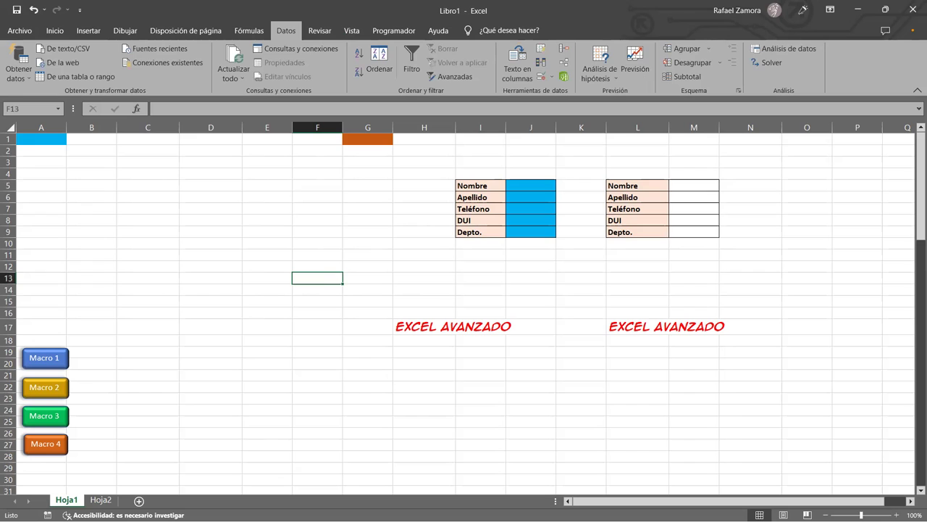
{"action": "left_click", "coordinate": [234, 382]}
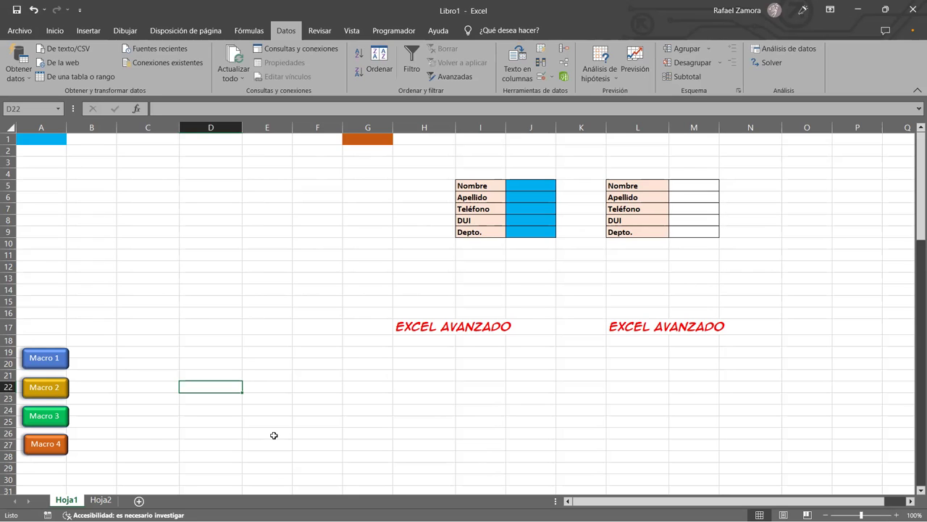
{"action": "key", "text": "alt+F11"}
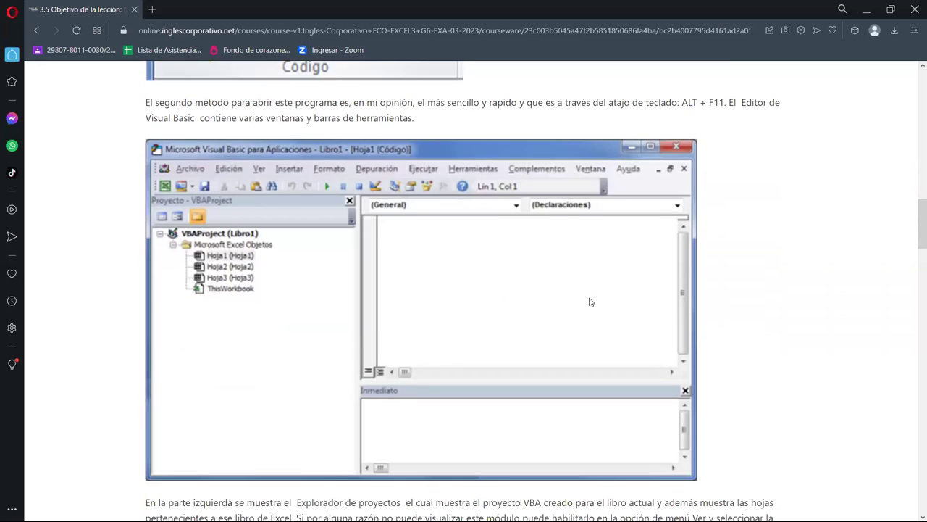
{"action": "scroll", "coordinate": [590, 300], "scroll_direction": "down", "scroll_amount": 1}
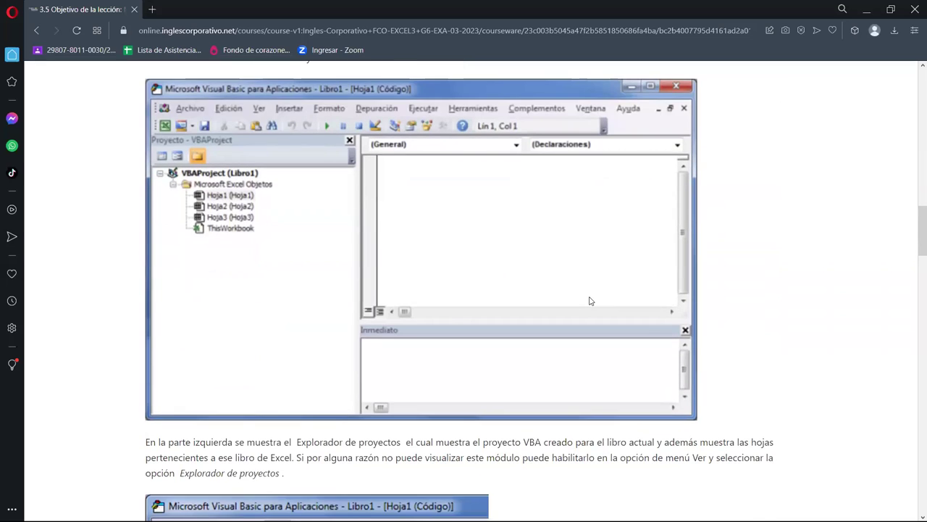
Scroll the lesson to the Ver > Explorador de proyectos screenshot, then return to Excel's VBA editor.
{"action": "scroll", "coordinate": [590, 300], "scroll_direction": "down", "scroll_amount": 1}
{"action": "scroll", "coordinate": [580, 294], "scroll_direction": "up", "scroll_amount": 1}
{"action": "scroll", "coordinate": [572, 288], "scroll_direction": "down", "scroll_amount": 2}
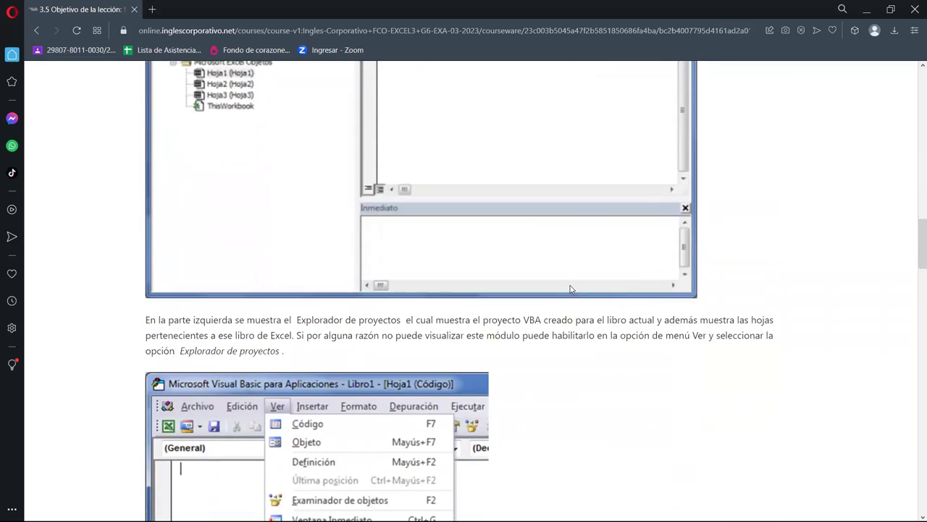
{"action": "scroll", "coordinate": [571, 289], "scroll_direction": "down", "scroll_amount": 2}
{"action": "scroll", "coordinate": [570, 289], "scroll_direction": "down", "scroll_amount": 2}
{"action": "scroll", "coordinate": [570, 289], "scroll_direction": "up", "scroll_amount": 2}
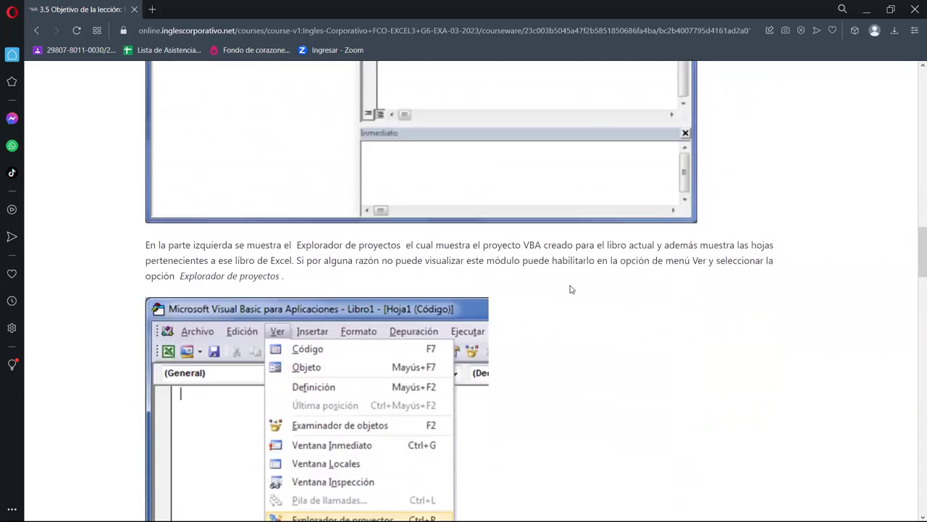
{"action": "scroll", "coordinate": [570, 289], "scroll_direction": "up", "scroll_amount": 3}
{"action": "scroll", "coordinate": [570, 289], "scroll_direction": "down", "scroll_amount": 1}
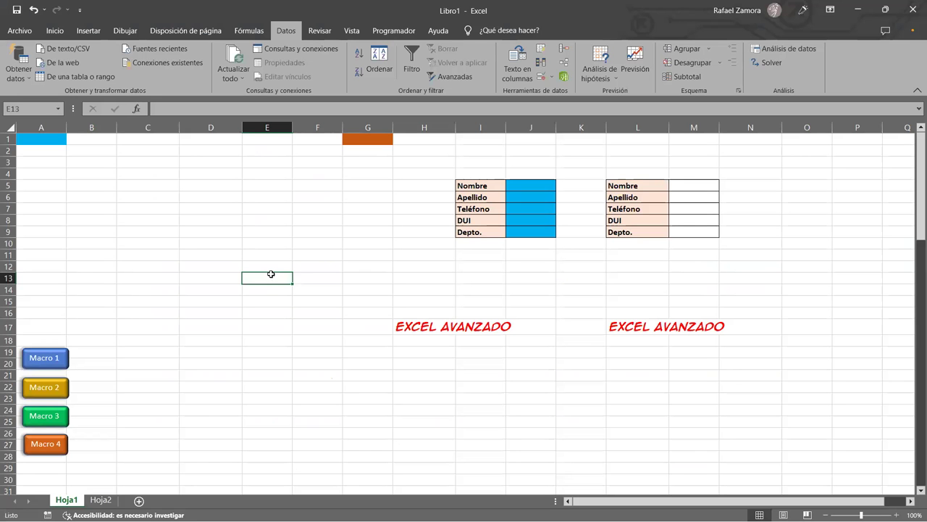
{"action": "key", "text": "alt+F11"}
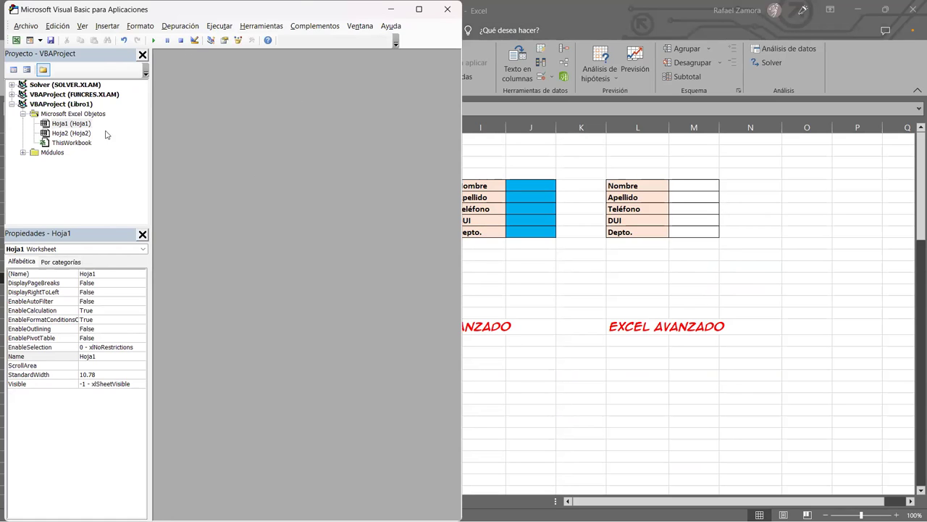
Flip between Hoja2 and Hoja1, then open Módulo1 in the VBA editor to view the recorded macros.
{"action": "left_click", "coordinate": [641, 302]}
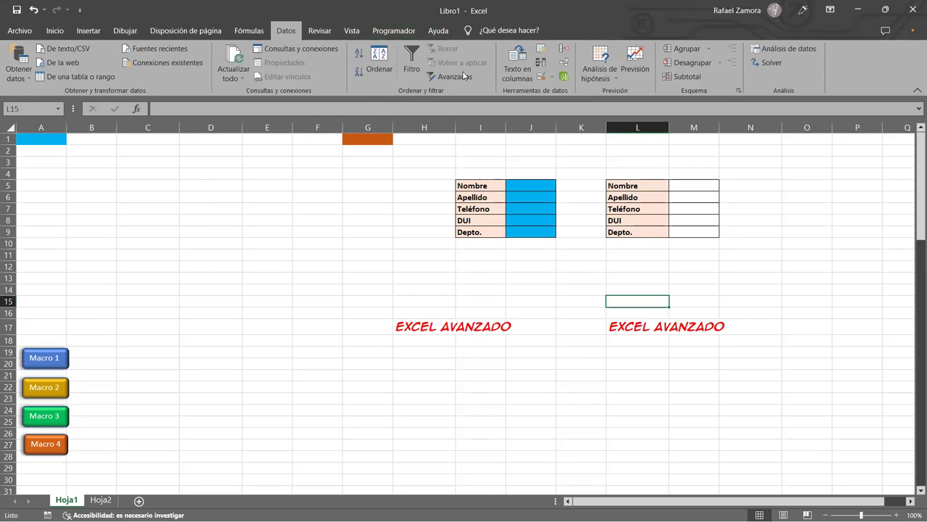
{"action": "key", "text": "ctrl+Page_Down"}
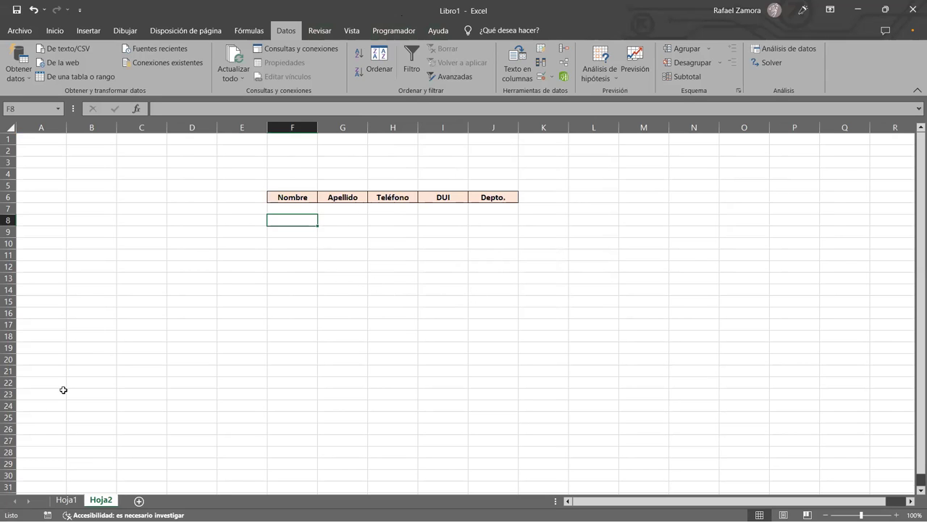
{"action": "key", "text": "ctrl+Page_Up"}
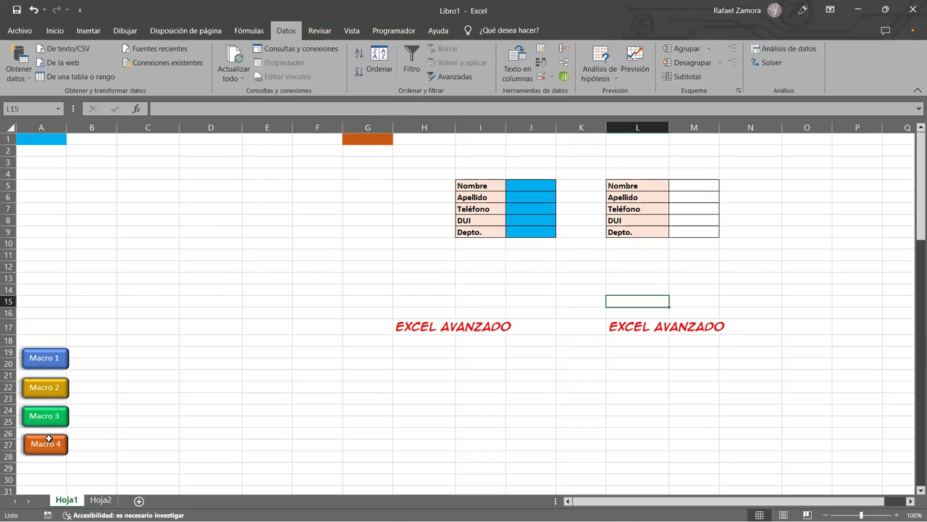
{"action": "key", "text": "alt+F11"}
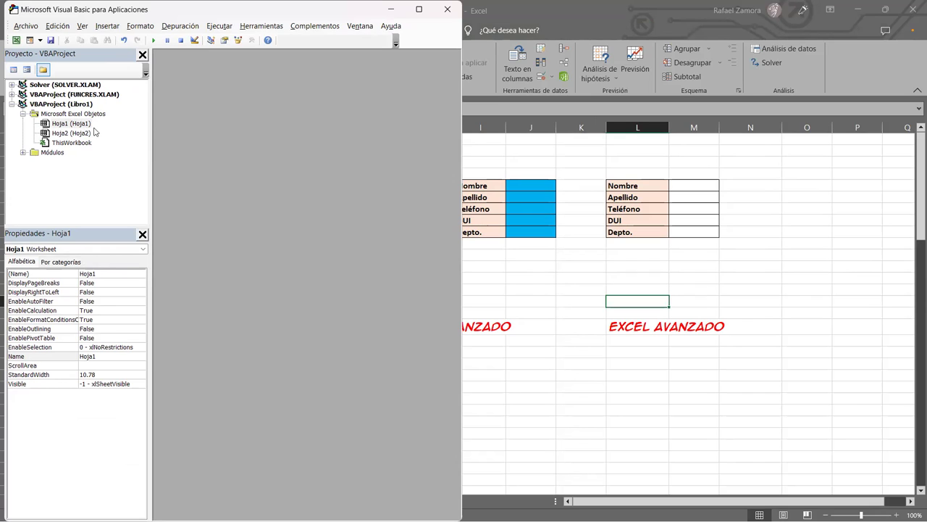
{"action": "left_click", "coordinate": [23, 152]}
{"action": "left_click", "coordinate": [64, 162]}
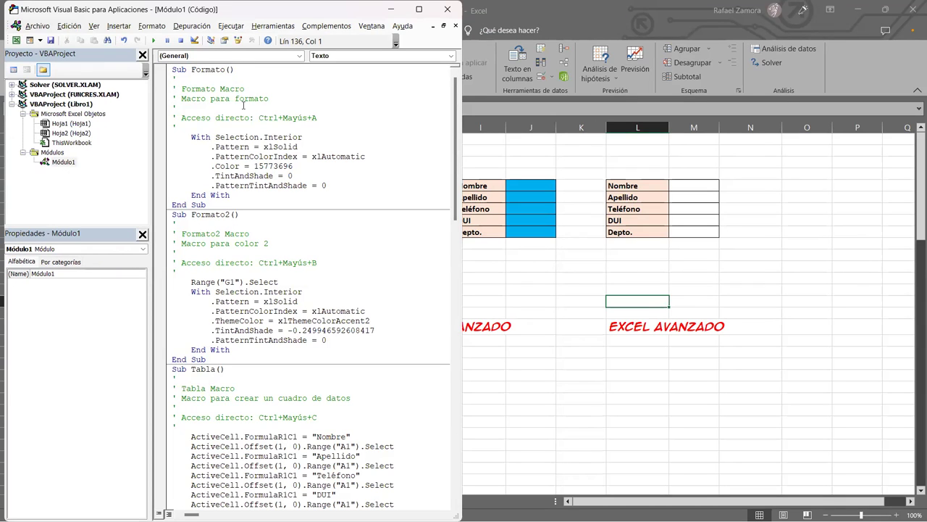
{"action": "scroll", "coordinate": [243, 274], "scroll_direction": "down", "scroll_amount": 1}
{"action": "scroll", "coordinate": [274, 293], "scroll_direction": "down", "scroll_amount": 2}
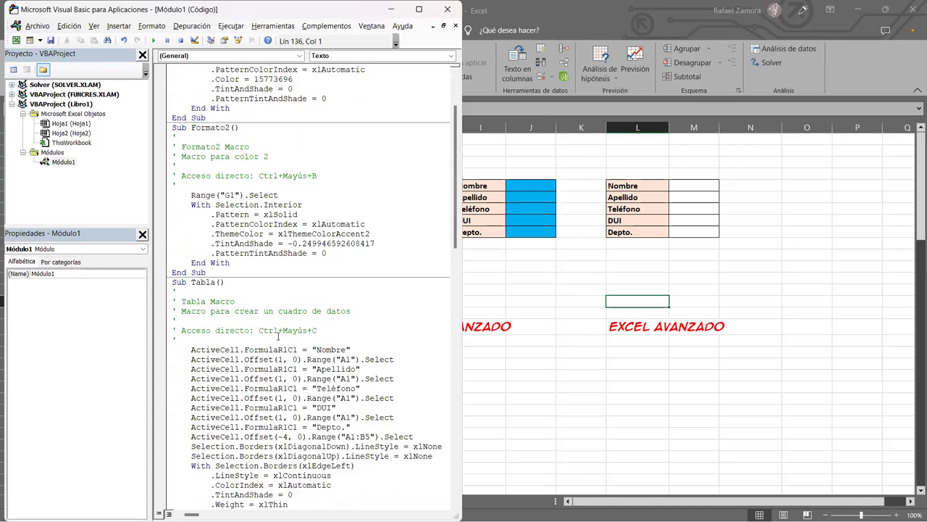
{"action": "scroll", "coordinate": [304, 316], "scroll_direction": "down", "scroll_amount": 2}
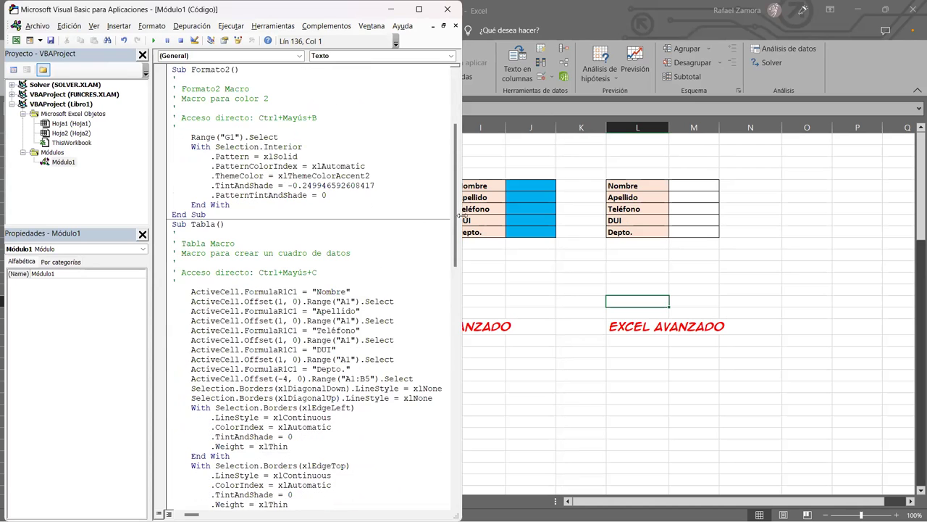
{"action": "left_click_drag", "start_coordinate": [455, 218], "coordinate": [456, 441]}
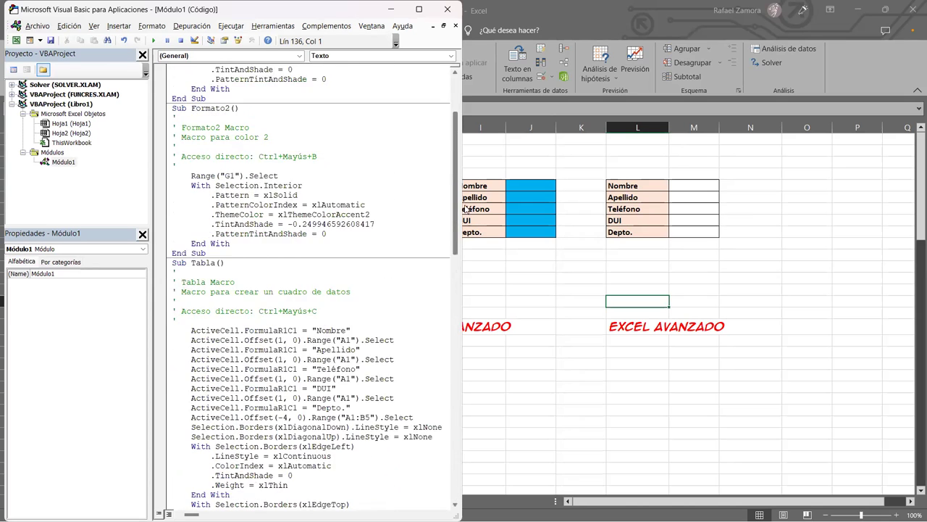
{"action": "left_click_drag", "start_coordinate": [456, 441], "coordinate": [457, 167]}
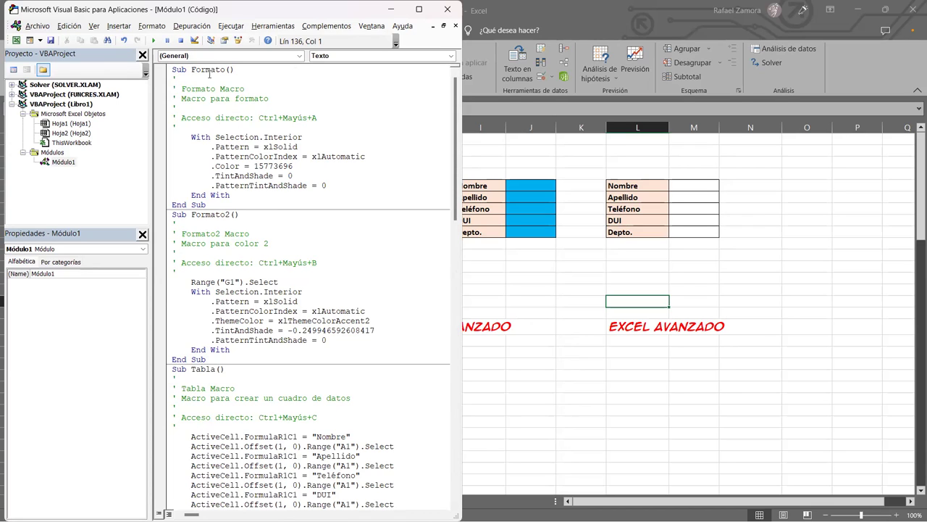
{"action": "left_click_drag", "start_coordinate": [172, 70], "coordinate": [188, 70]}
{"action": "left_click_drag", "start_coordinate": [191, 69], "coordinate": [234, 70]}
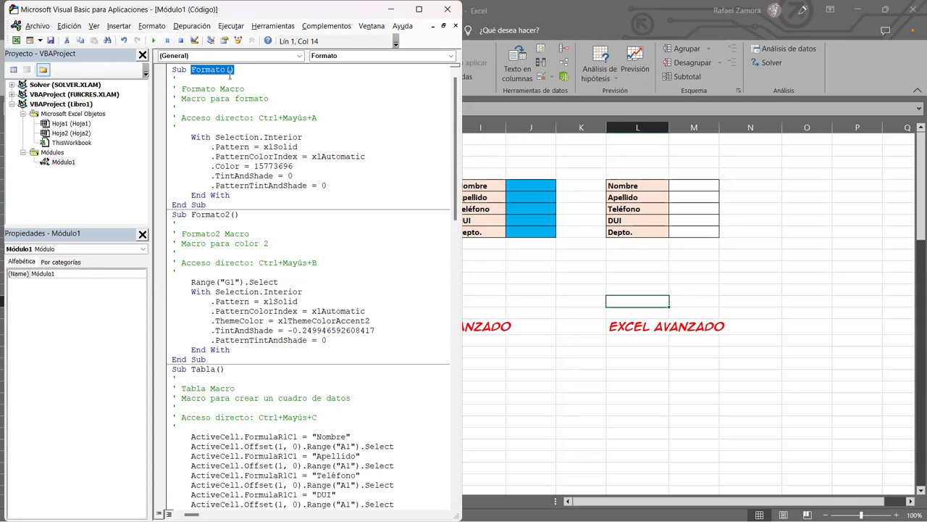
{"action": "left_click_drag", "start_coordinate": [191, 69], "coordinate": [233, 70]}
{"action": "left_click", "coordinate": [236, 69]}
{"action": "left_click_drag", "start_coordinate": [192, 70], "coordinate": [226, 70]}
{"action": "left_click_drag", "start_coordinate": [192, 214], "coordinate": [230, 214]}
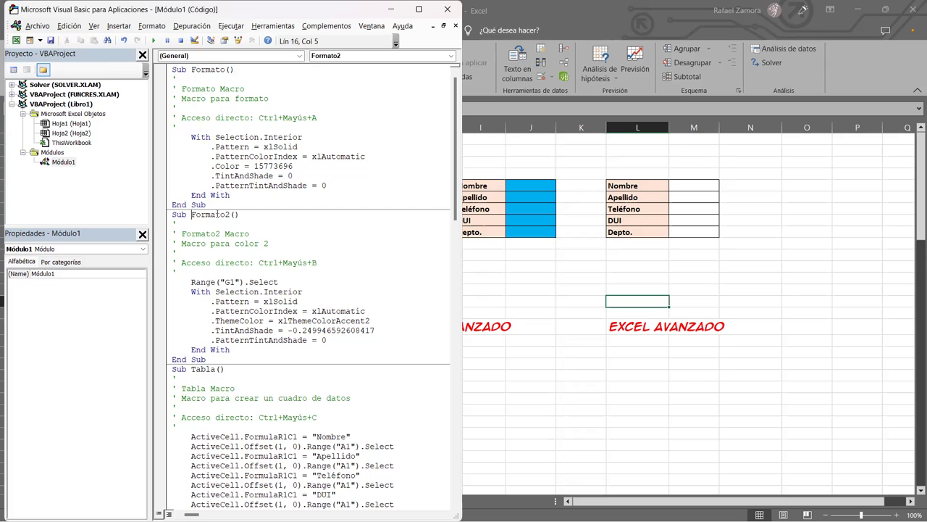
{"action": "left_click_drag", "start_coordinate": [191, 368], "coordinate": [215, 368]}
{"action": "scroll", "coordinate": [284, 440], "scroll_direction": "down", "scroll_amount": 2}
{"action": "scroll", "coordinate": [284, 440], "scroll_direction": "down", "scroll_amount": 6}
{"action": "scroll", "coordinate": [285, 440], "scroll_direction": "down", "scroll_amount": 6}
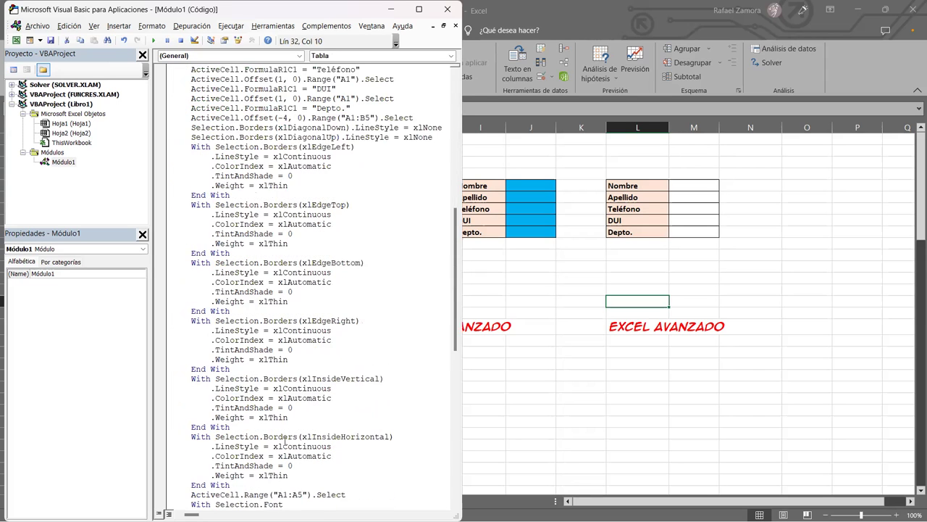
{"action": "scroll", "coordinate": [284, 440], "scroll_direction": "down", "scroll_amount": 8}
{"action": "scroll", "coordinate": [285, 440], "scroll_direction": "down", "scroll_amount": 6}
{"action": "scroll", "coordinate": [285, 440], "scroll_direction": "down", "scroll_amount": 1}
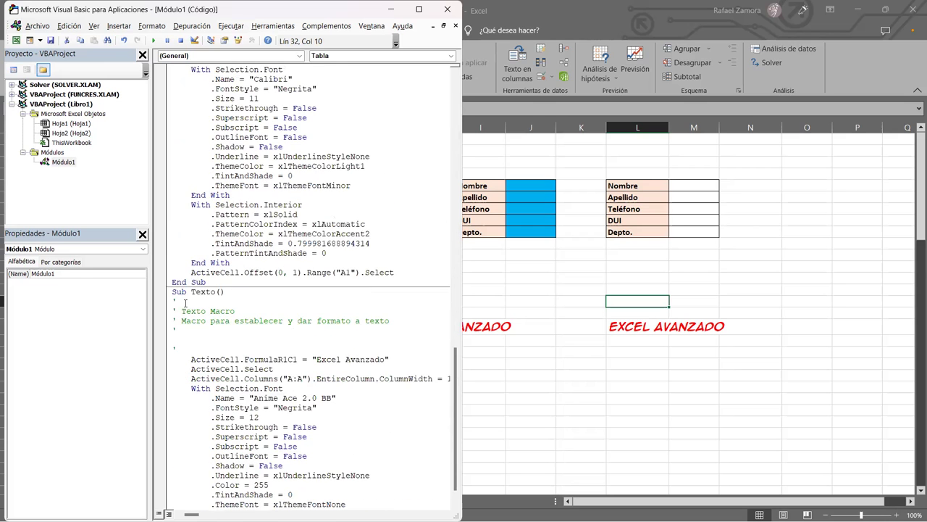
{"action": "scroll", "coordinate": [248, 309], "scroll_direction": "up", "scroll_amount": 5}
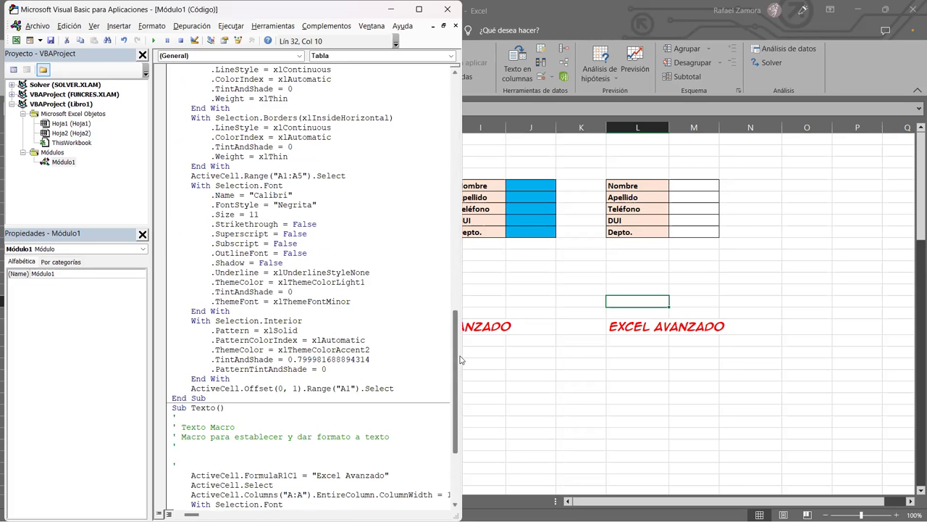
{"action": "scroll", "coordinate": [449, 288], "scroll_direction": "up", "scroll_amount": 1}
{"action": "left_click_drag", "start_coordinate": [449, 289], "coordinate": [451, 75]}
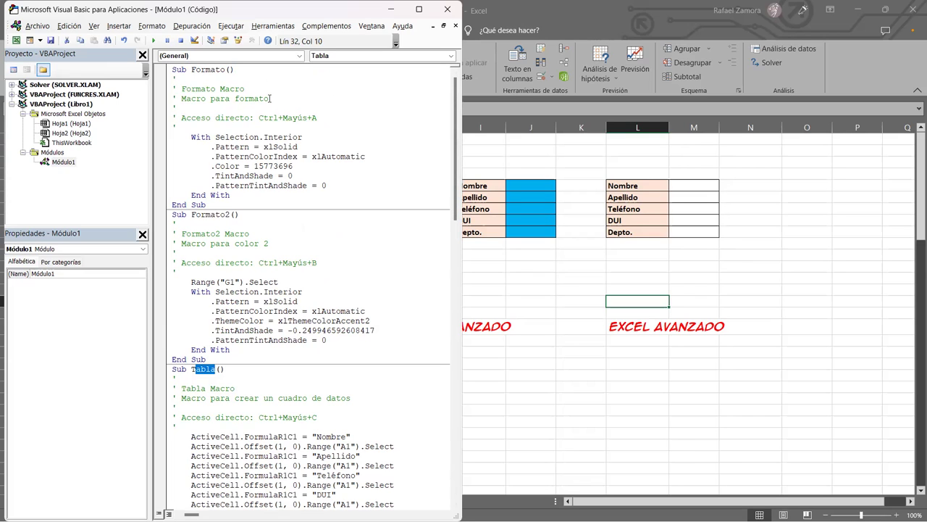
{"action": "left_click", "coordinate": [174, 89]}
{"action": "left_click_drag", "start_coordinate": [173, 100], "coordinate": [184, 99]}
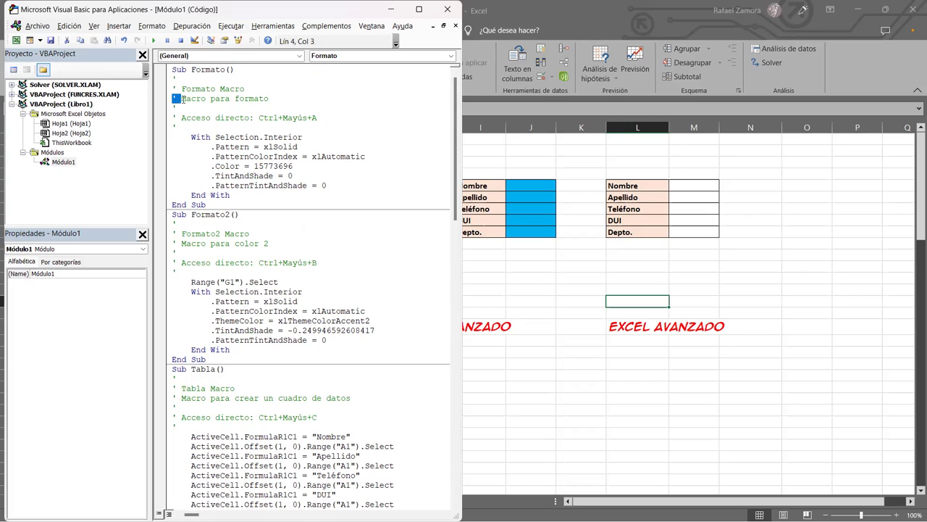
{"action": "left_click", "coordinate": [165, 92]}
{"action": "left_click", "coordinate": [177, 91]}
{"action": "left_click_drag", "start_coordinate": [175, 89], "coordinate": [259, 89]}
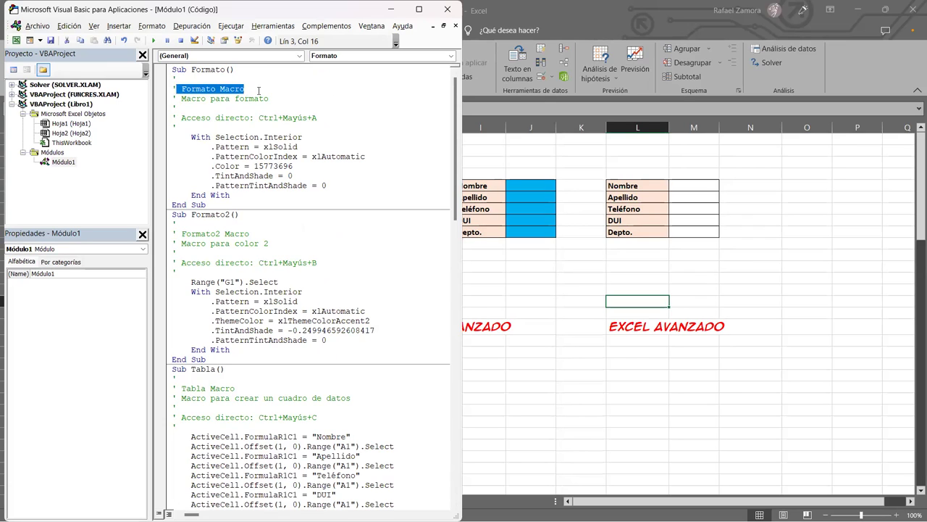
{"action": "left_click", "coordinate": [206, 89]}
{"action": "left_click_drag", "start_coordinate": [181, 98], "coordinate": [278, 100]}
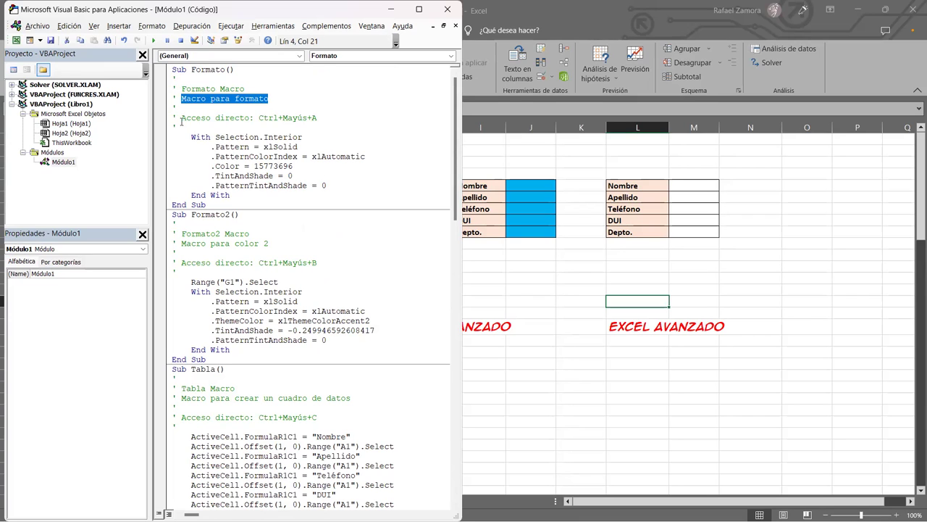
{"action": "left_click_drag", "start_coordinate": [181, 119], "coordinate": [326, 120]}
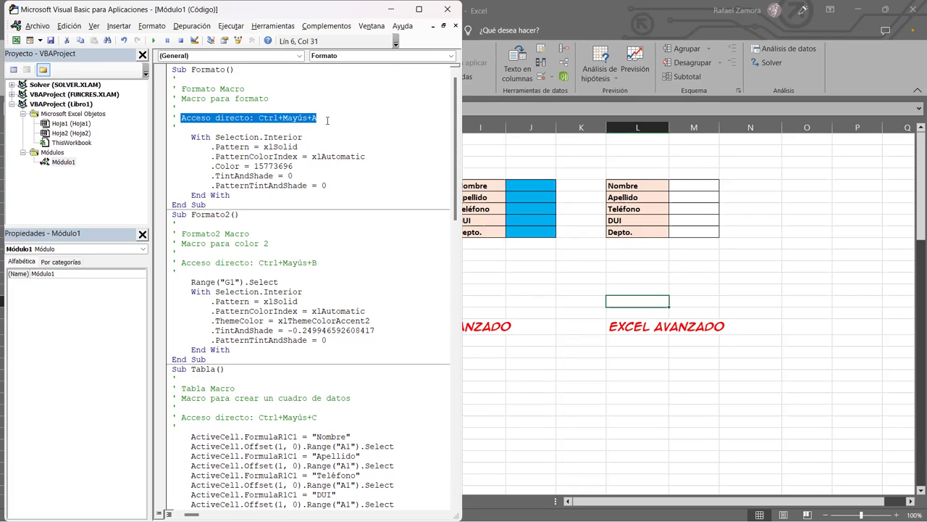
{"action": "left_click", "coordinate": [265, 120]}
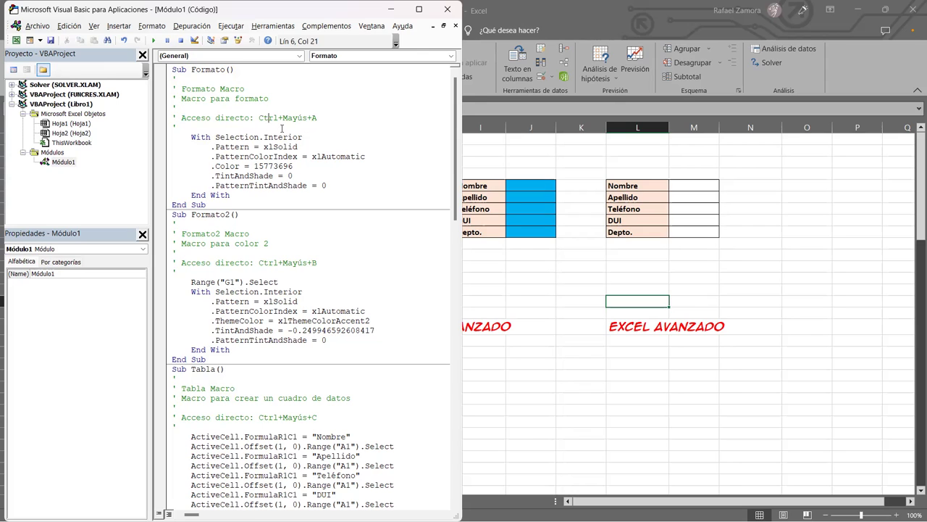
{"action": "left_click_drag", "start_coordinate": [260, 263], "coordinate": [317, 262]}
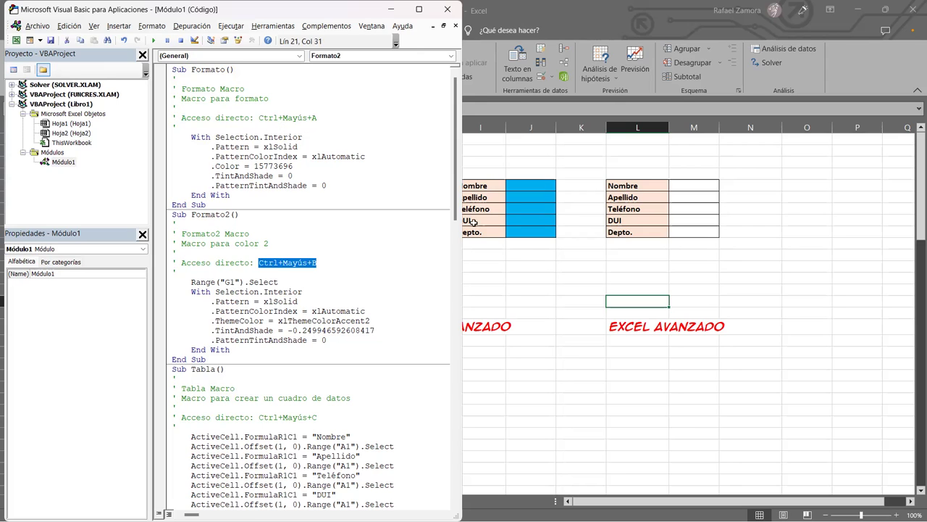
{"action": "scroll", "coordinate": [367, 192], "scroll_direction": "down", "scroll_amount": 3}
{"action": "scroll", "coordinate": [367, 192], "scroll_direction": "down", "scroll_amount": 7}
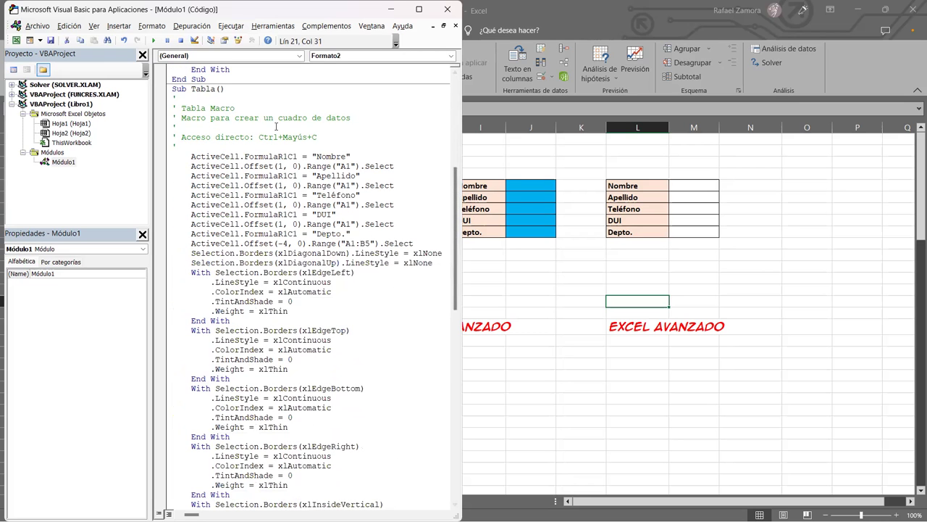
{"action": "left_click_drag", "start_coordinate": [455, 231], "coordinate": [441, 382]}
{"action": "scroll", "coordinate": [441, 382], "scroll_direction": "down", "scroll_amount": 7}
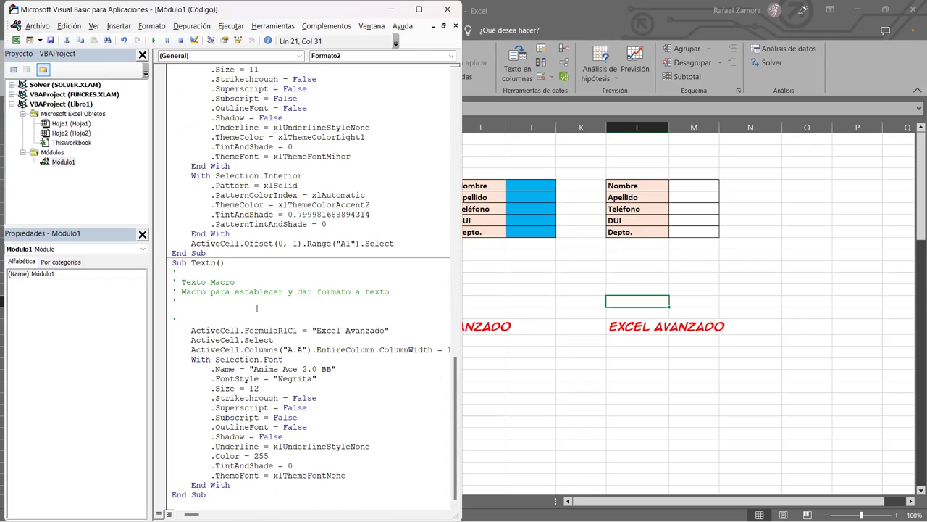
{"action": "left_click_drag", "start_coordinate": [183, 283], "coordinate": [234, 283]}
{"action": "left_click_drag", "start_coordinate": [174, 275], "coordinate": [175, 312]}
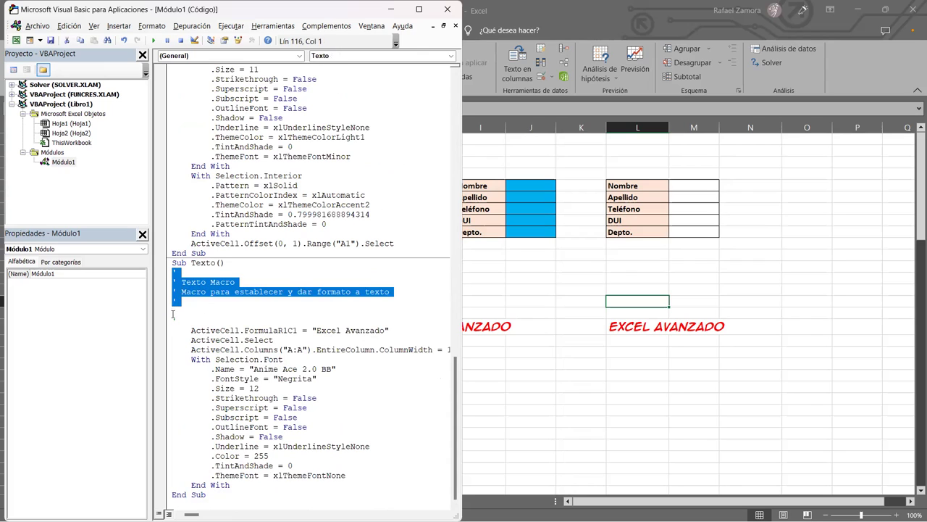
{"action": "left_click", "coordinate": [186, 304]}
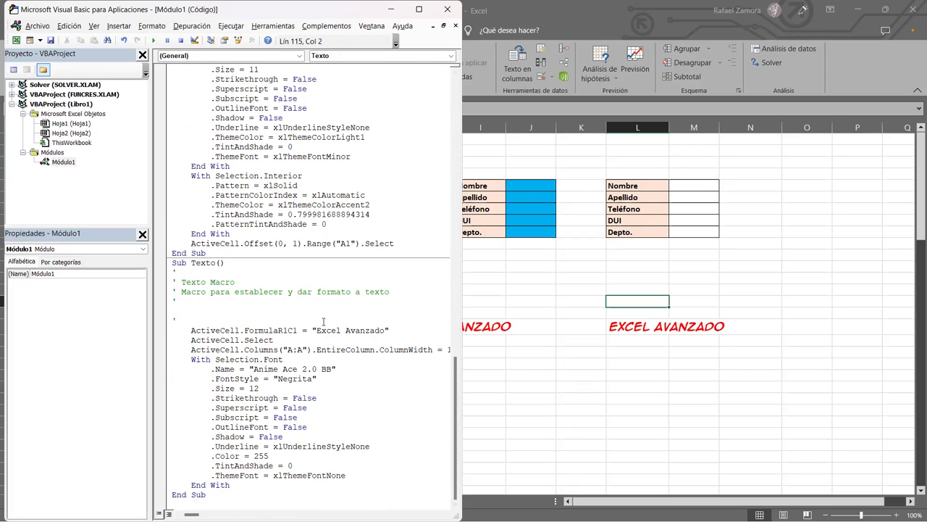
{"action": "mouse_move", "coordinate": [182, 283]}
{"action": "left_mouse_down"}
{"action": "mouse_move", "coordinate": [235, 282]}
{"action": "mouse_move", "coordinate": [174, 310]}
{"action": "left_mouse_up"}
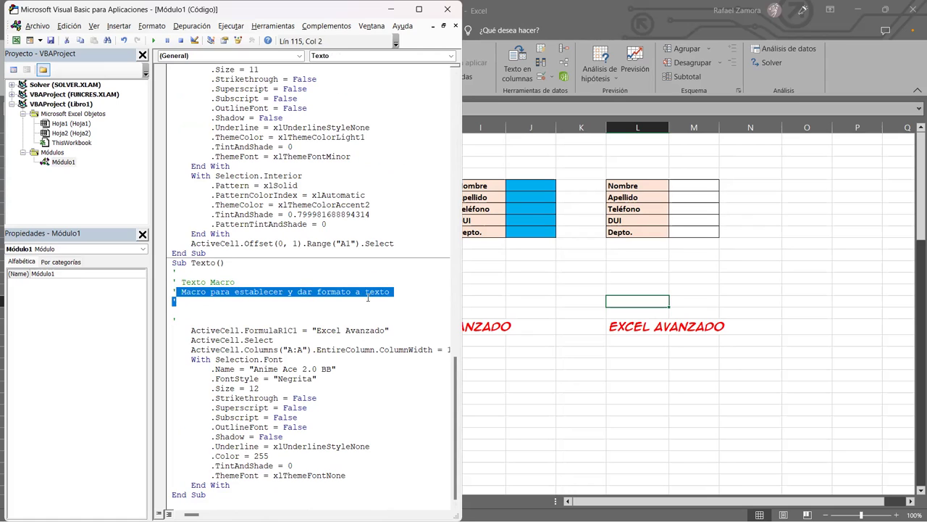
{"action": "left_click", "coordinate": [203, 309]}
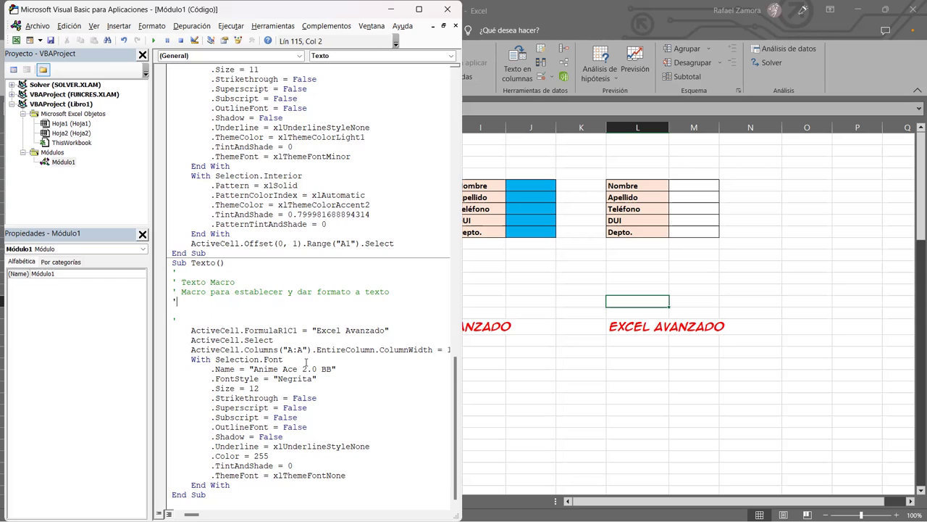
{"action": "scroll", "coordinate": [302, 352], "scroll_direction": "up", "scroll_amount": 3}
{"action": "left_click_drag", "start_coordinate": [456, 341], "coordinate": [458, 87]}
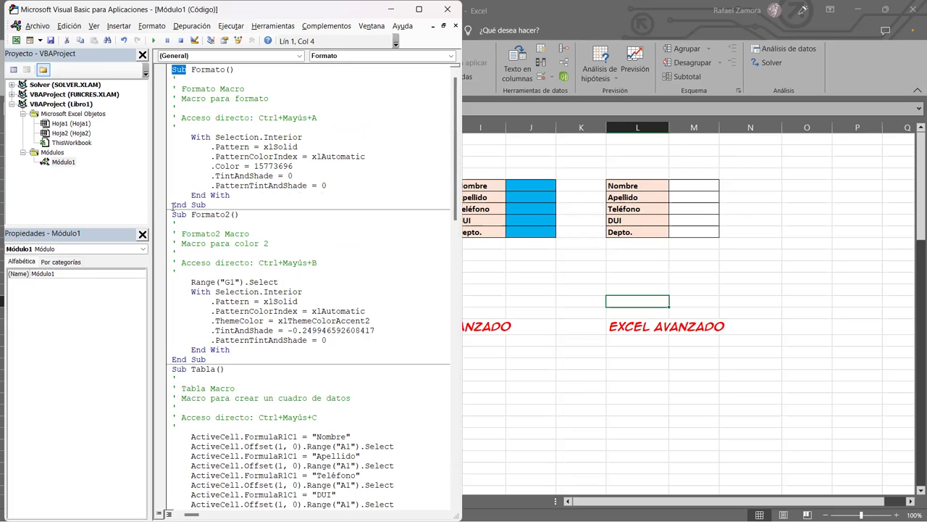
{"action": "left_click_drag", "start_coordinate": [173, 205], "coordinate": [206, 205]}
{"action": "left_click", "coordinate": [295, 193]}
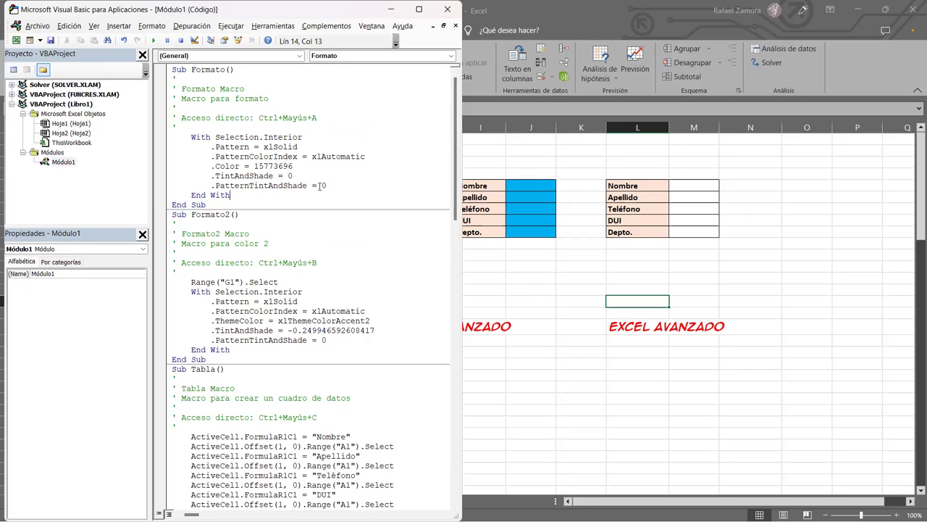